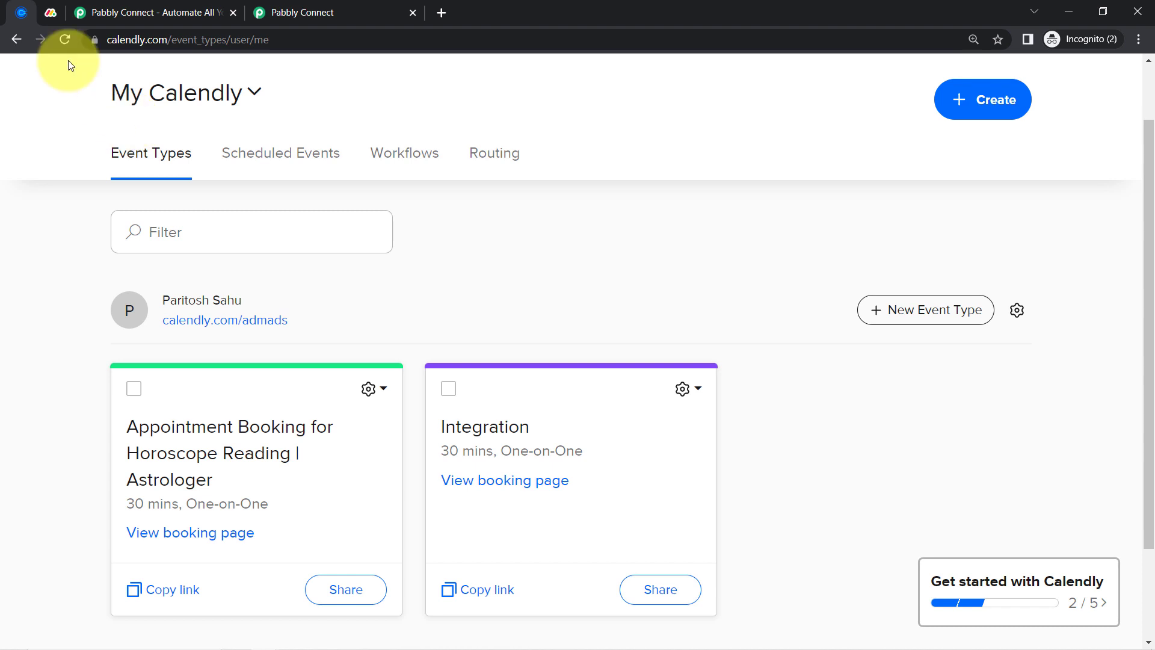
Compare the Calendly event types with the monday.com All Business Leads board, then go to the Pabbly Connect homepage
{"action": "left_click", "coordinate": [51, 12]}
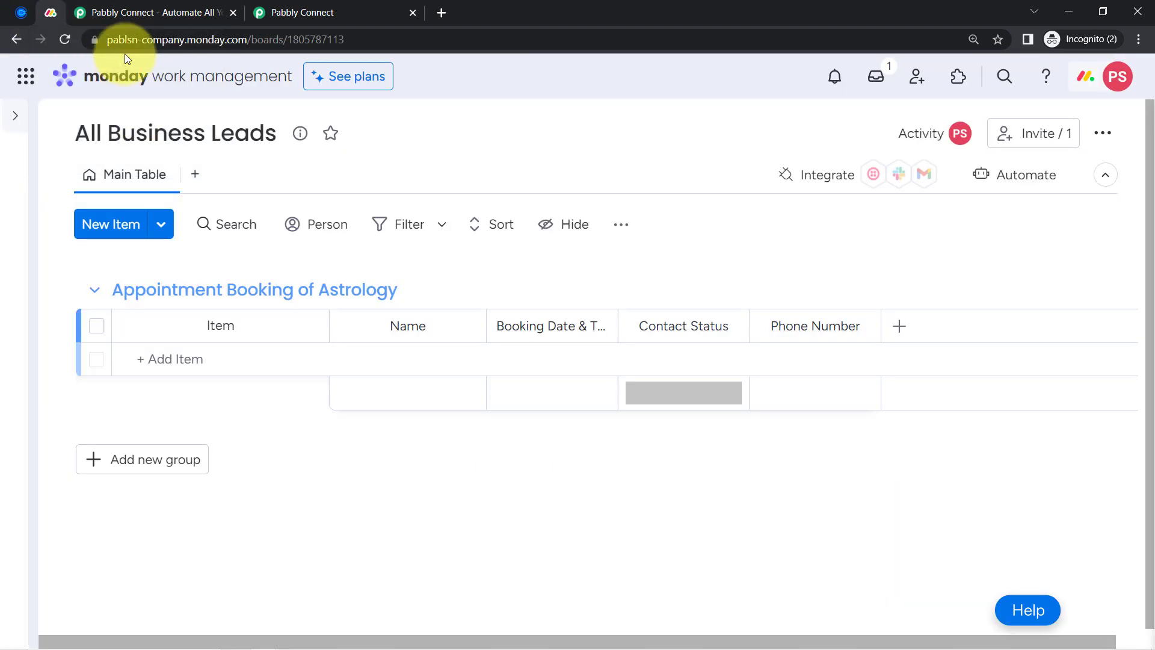
{"action": "left_click", "coordinate": [18, 8]}
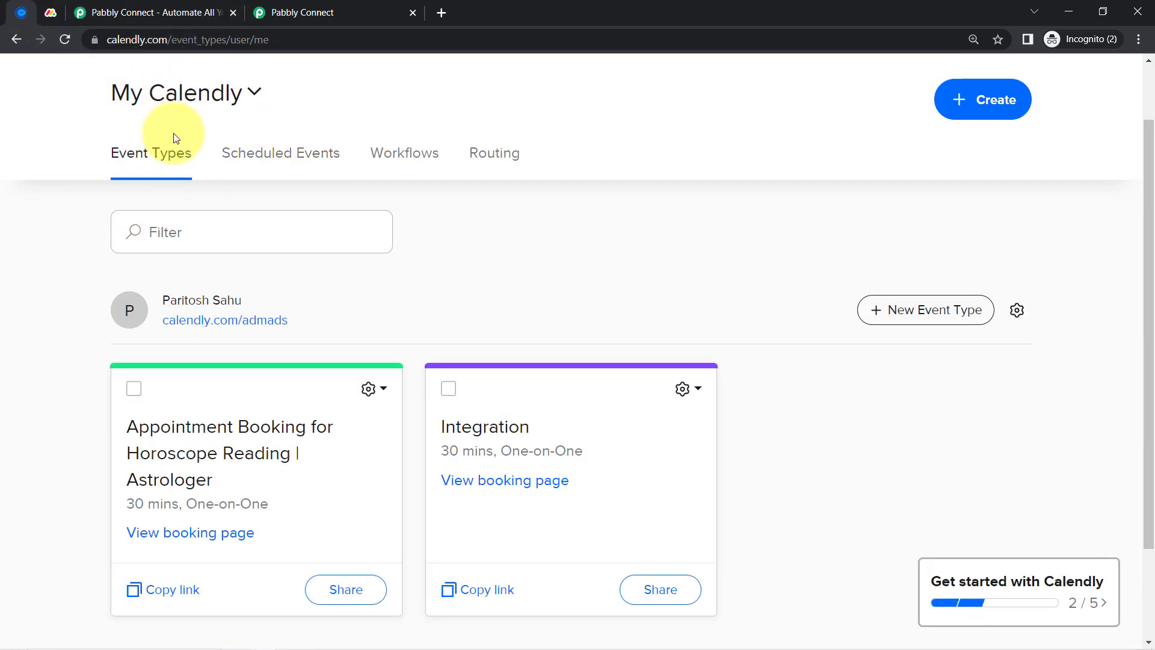
{"action": "left_click", "coordinate": [51, 12]}
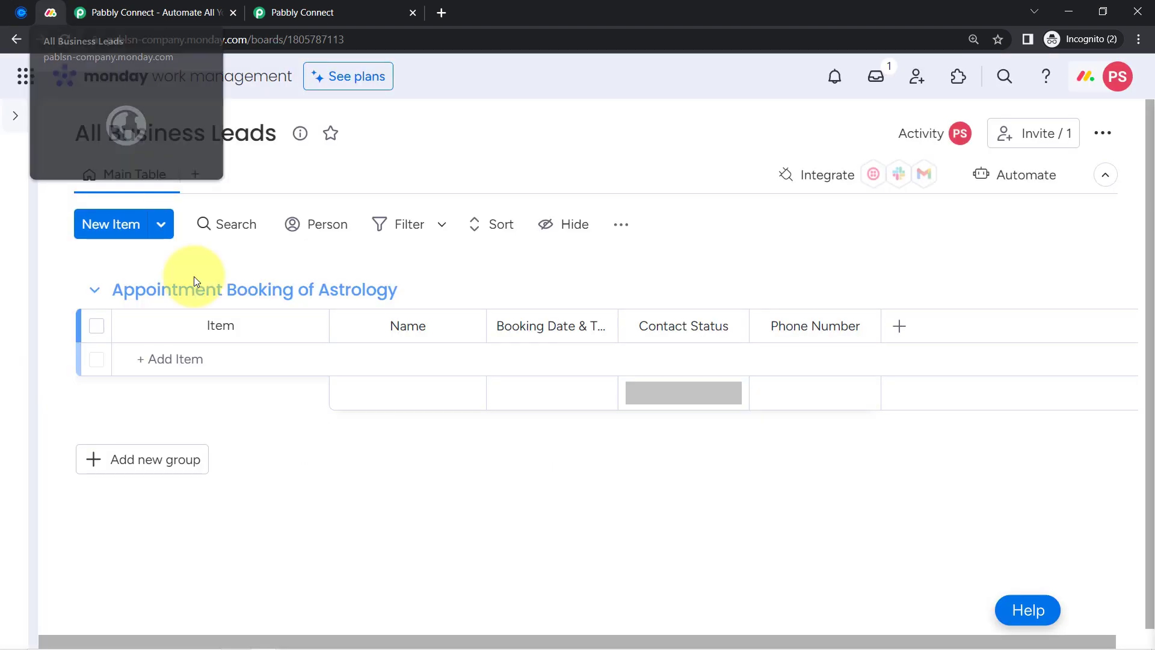
{"action": "left_click", "coordinate": [20, 13]}
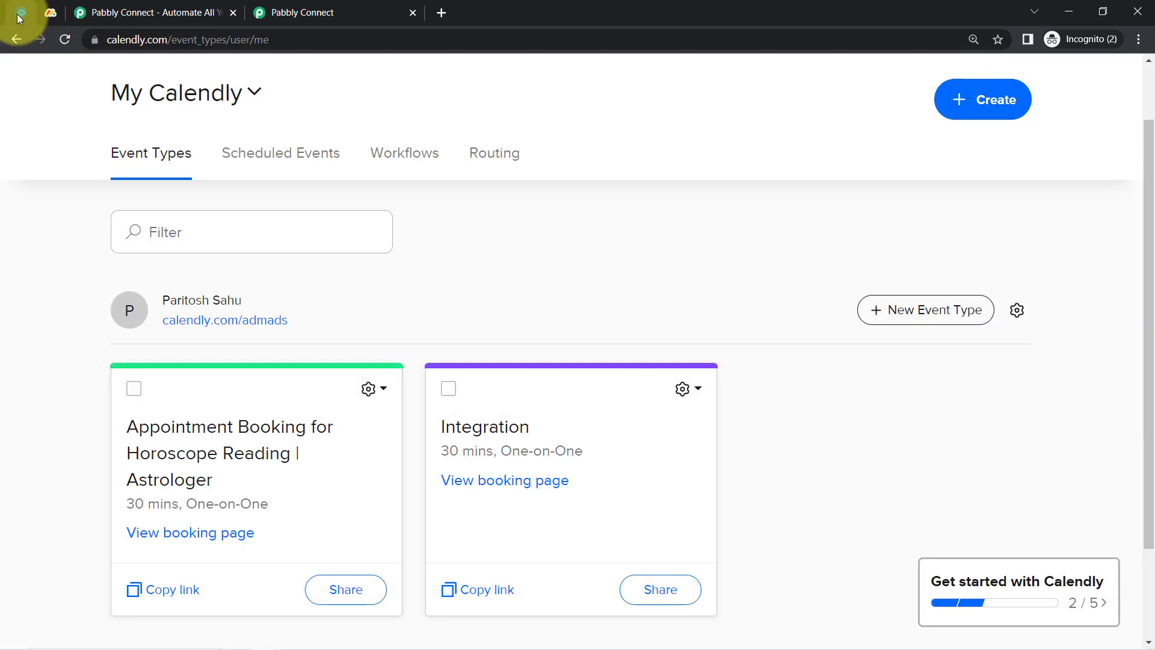
{"action": "left_click", "coordinate": [88, 10]}
Highlight the Pabbly Connect homepage heading and subtitle, glancing briefly at the dashboard
{"action": "left_click_drag", "start_coordinate": [230, 318], "coordinate": [332, 318]}
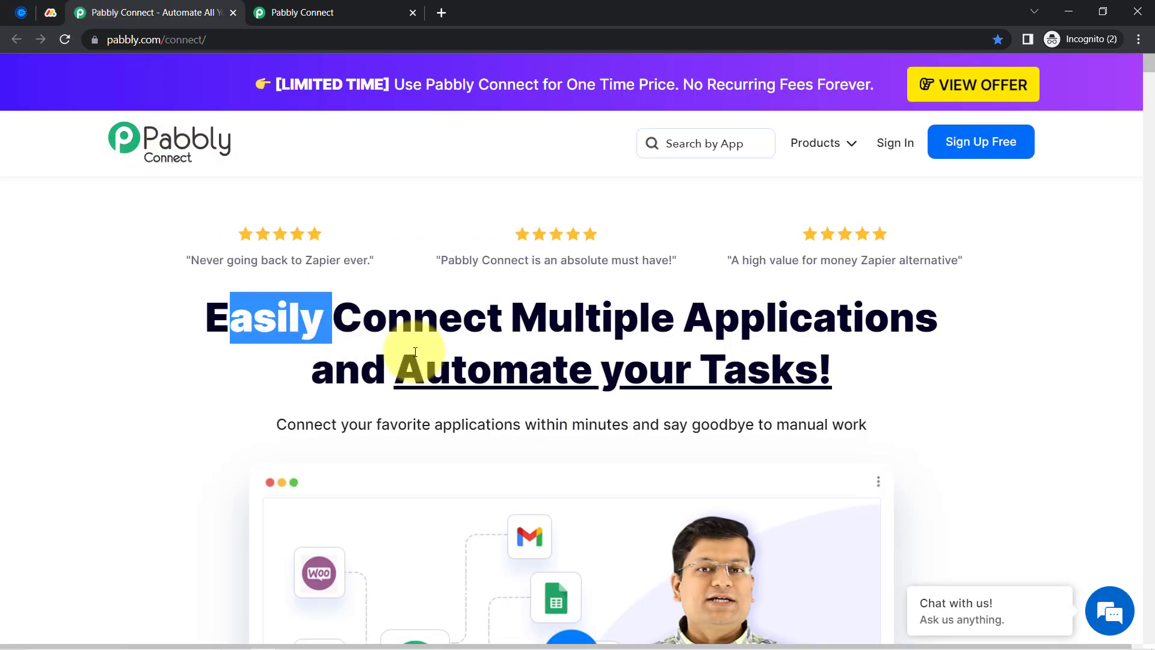
{"action": "left_click_drag", "start_coordinate": [415, 352], "coordinate": [884, 444]}
{"action": "left_click", "coordinate": [307, 9]}
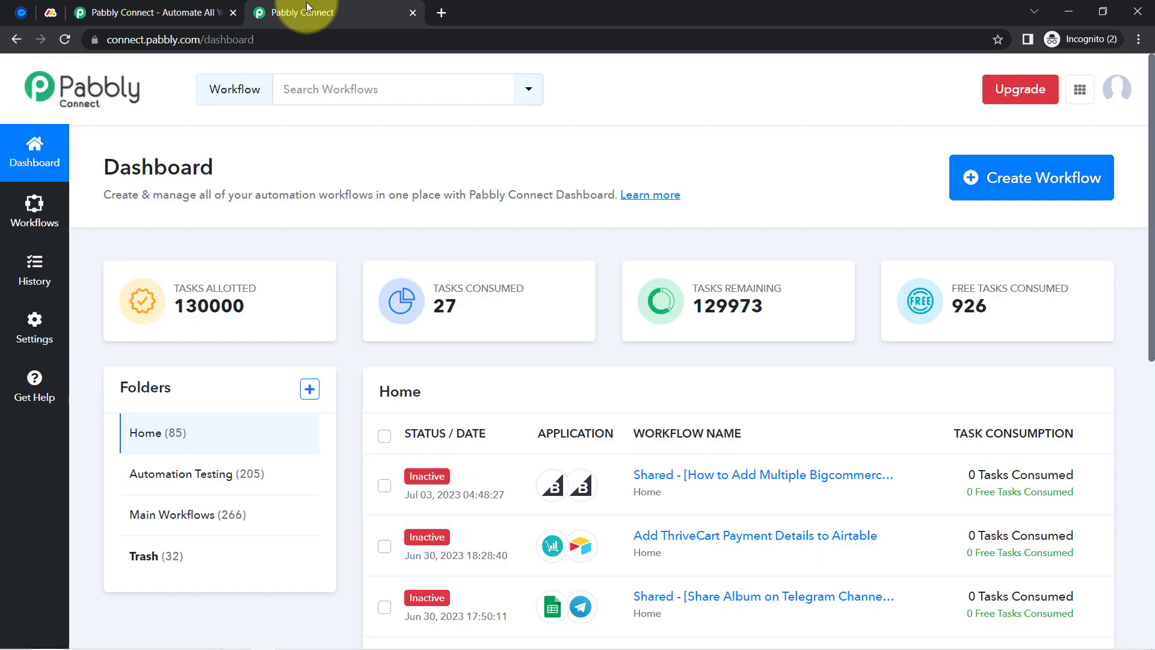
{"action": "scroll", "coordinate": [567, 379], "scroll_direction": "down", "scroll_amount": 4}
{"action": "scroll", "coordinate": [570, 381], "scroll_direction": "up", "scroll_amount": 4}
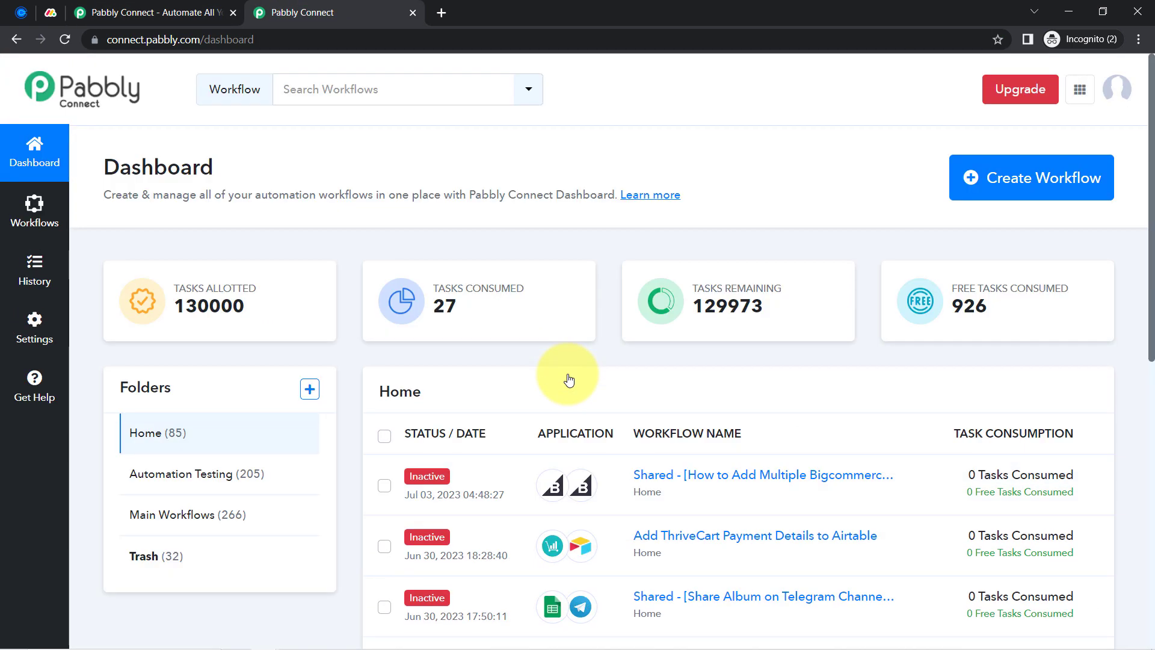
{"action": "left_click", "coordinate": [156, 12]}
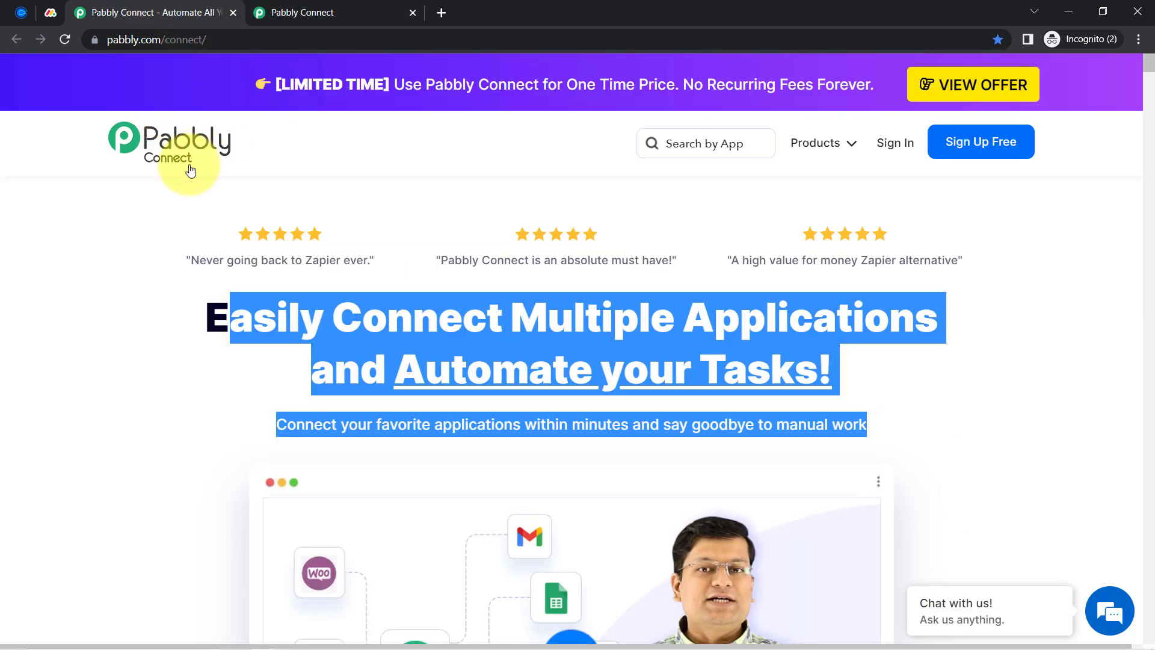
{"action": "left_click", "coordinate": [160, 250]}
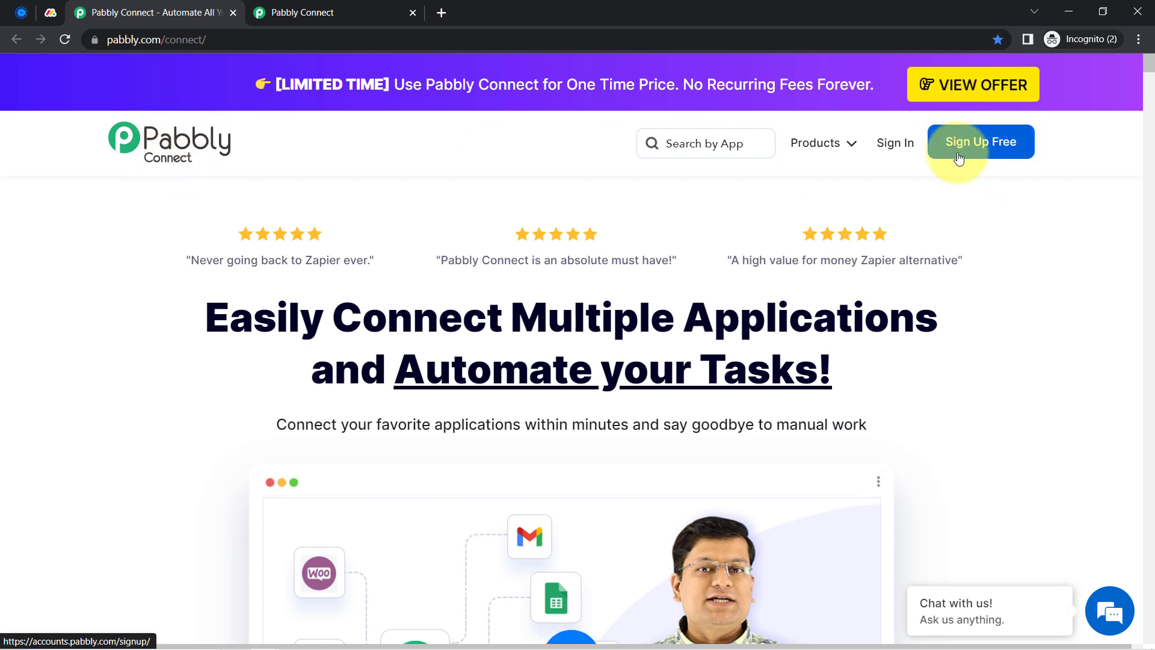
On the Pabbly Connect dashboard, start a new workflow with Create Workflow
{"action": "left_click", "coordinate": [354, 11]}
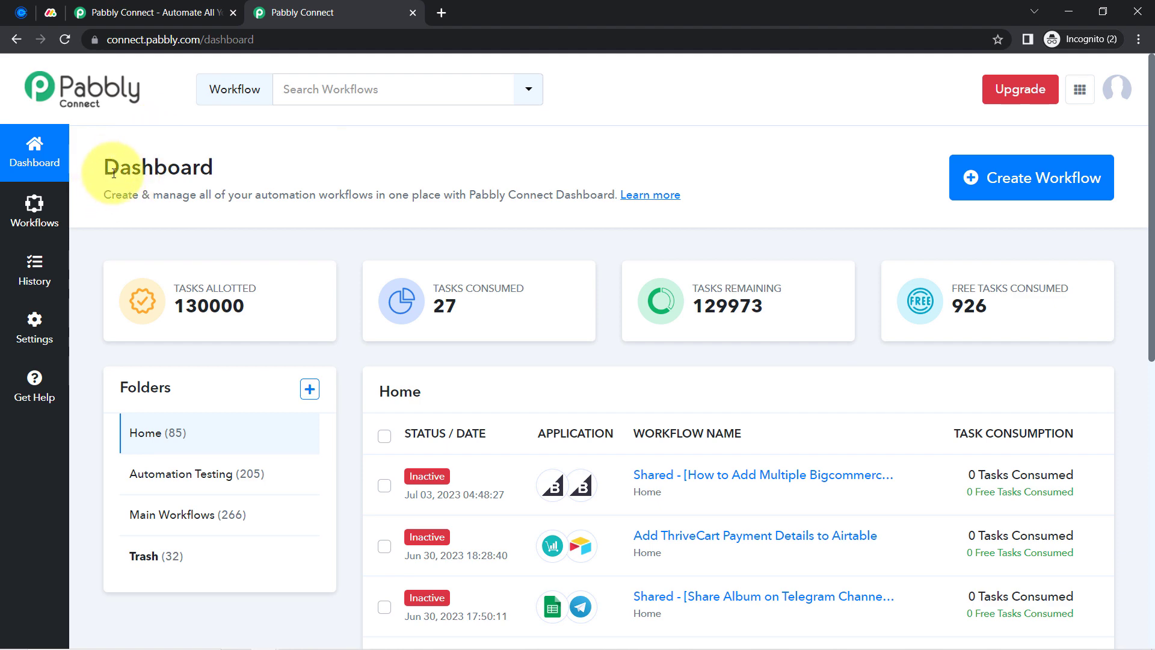
{"action": "left_click_drag", "start_coordinate": [116, 179], "coordinate": [240, 187]}
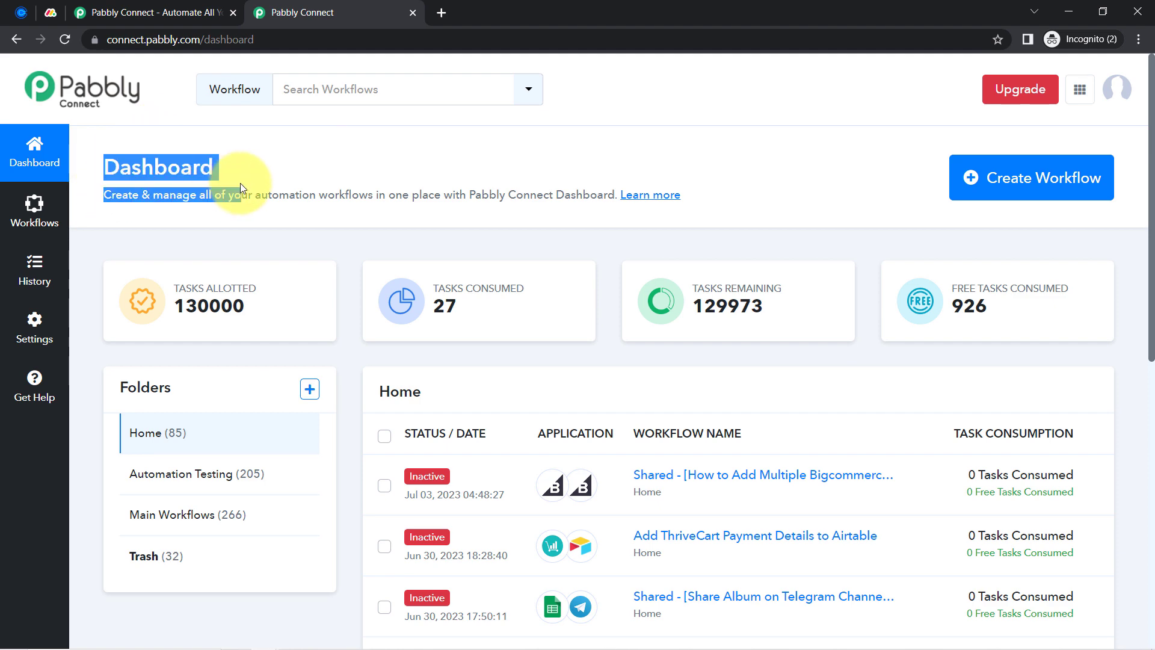
{"action": "left_click", "coordinate": [999, 177]}
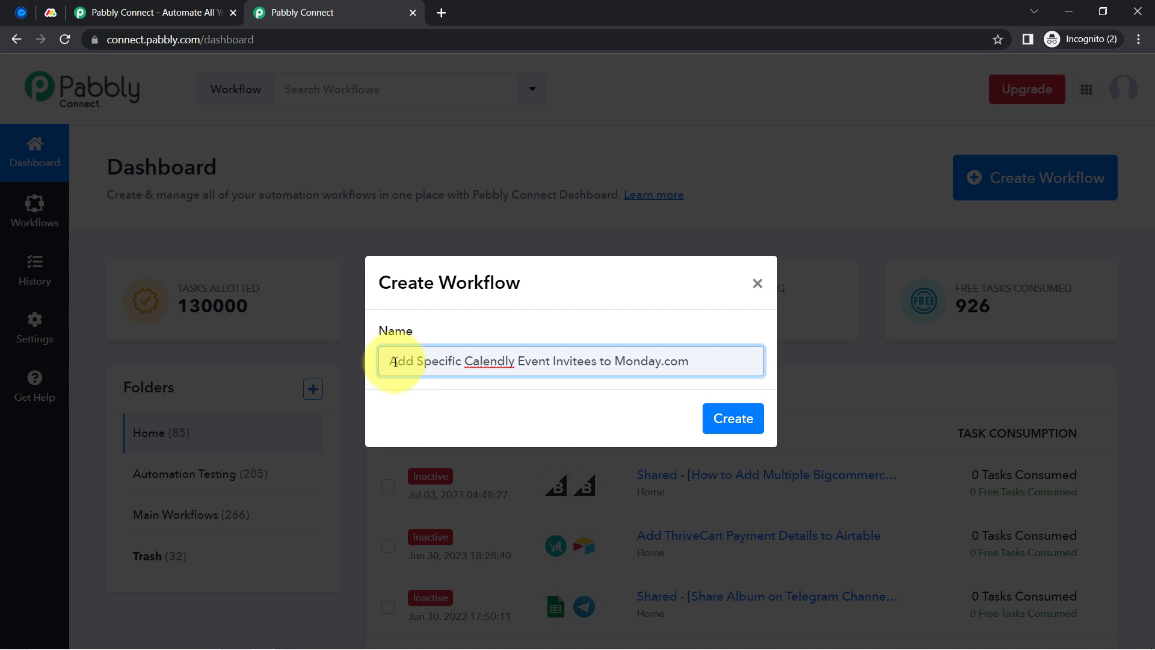
Create the workflow with the name 'Add Specific Calendly Event Invitees to Monday.com'
{"action": "left_click_drag", "start_coordinate": [475, 367], "coordinate": [647, 368]}
{"action": "left_click", "coordinate": [666, 369]}
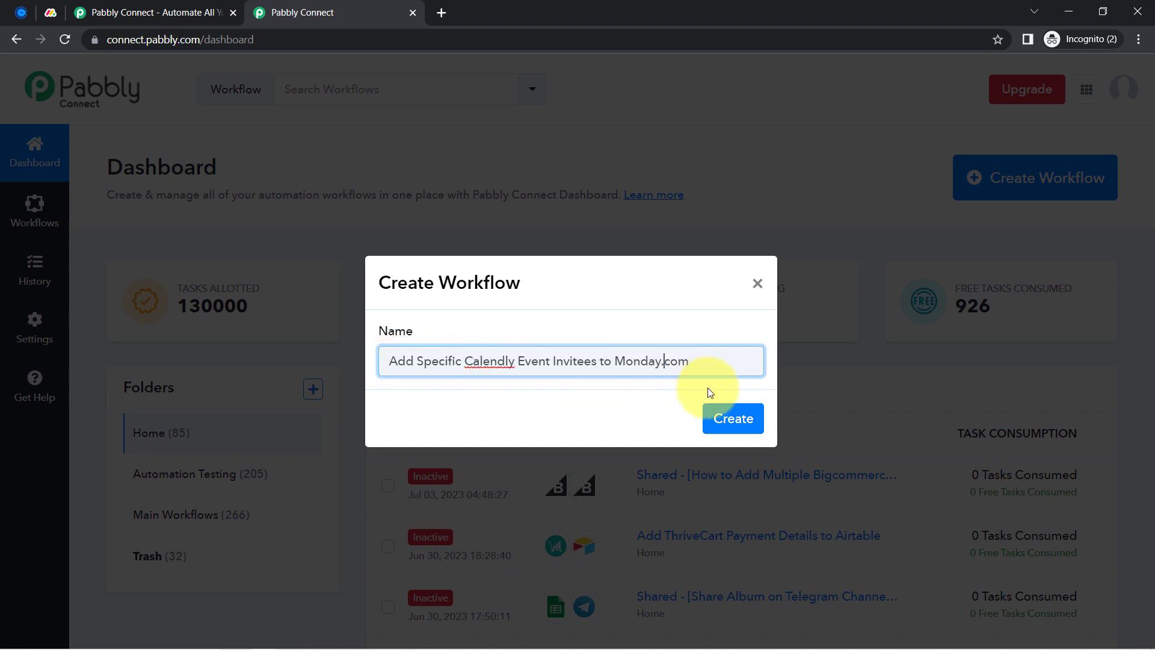
{"action": "left_click", "coordinate": [744, 428]}
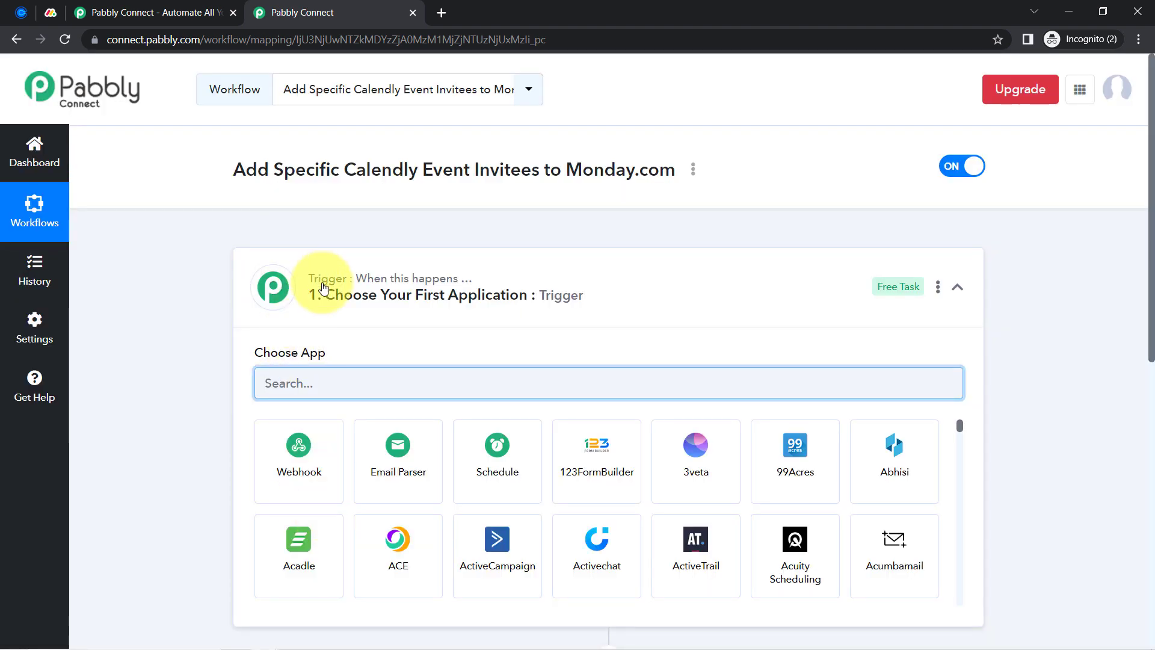
Search 'calendl' in the trigger step and choose Calendly as the trigger app
{"action": "left_click", "coordinate": [325, 284]}
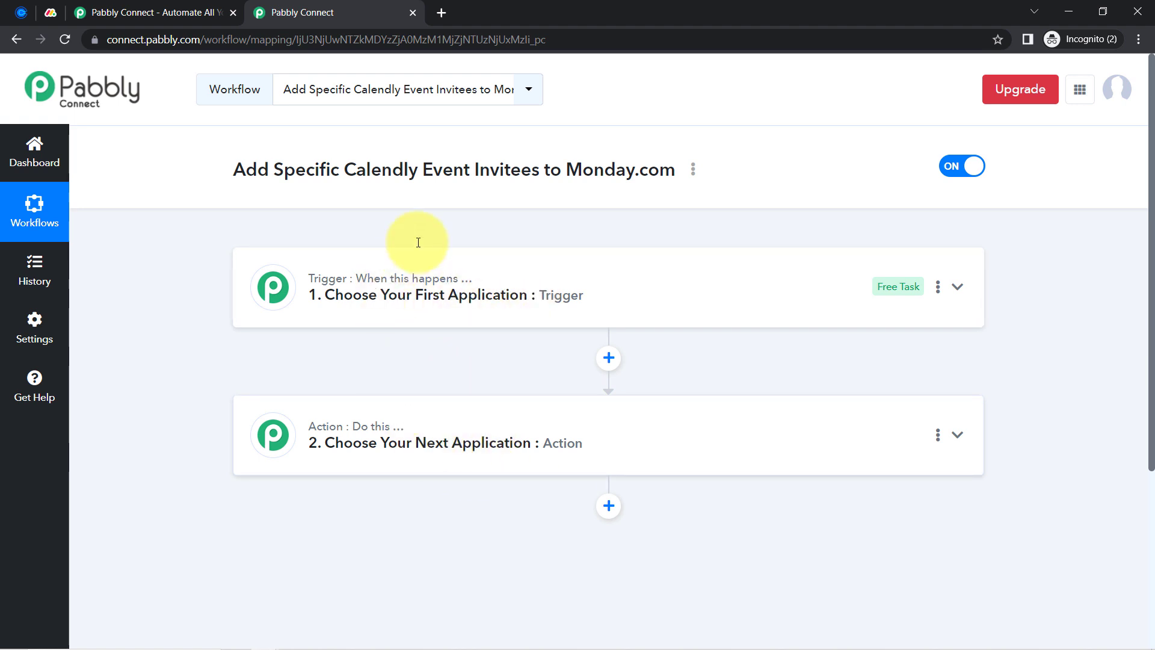
{"action": "left_click", "coordinate": [420, 299]}
{"action": "left_click_drag", "start_coordinate": [270, 170], "coordinate": [561, 170]}
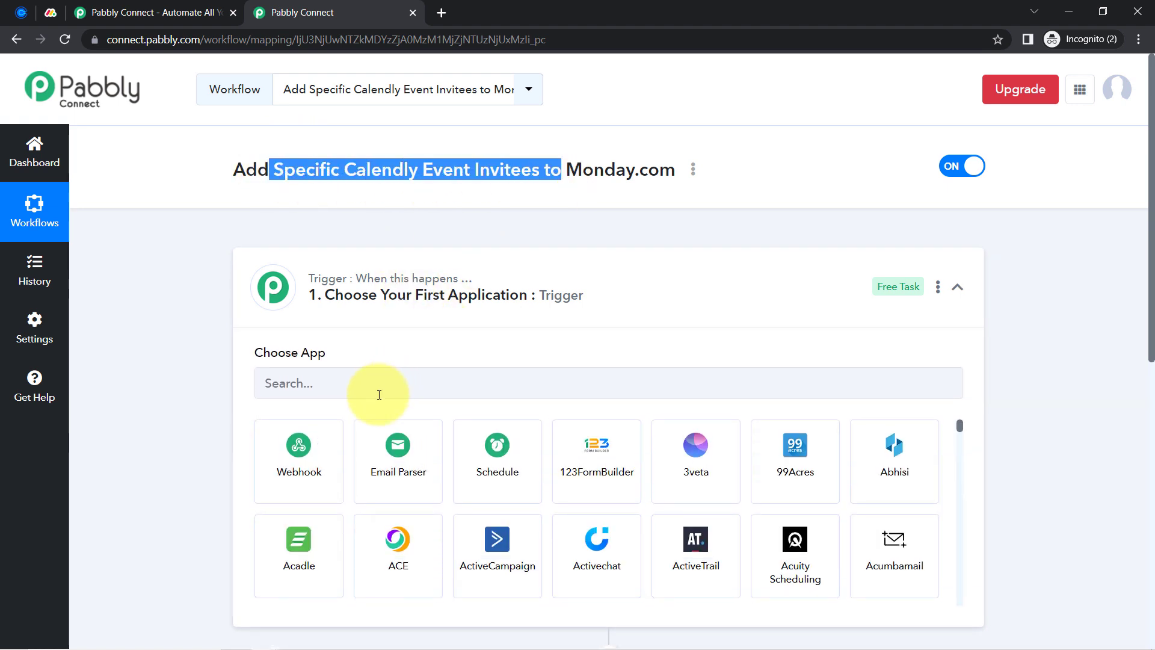
{"action": "left_click", "coordinate": [337, 393]}
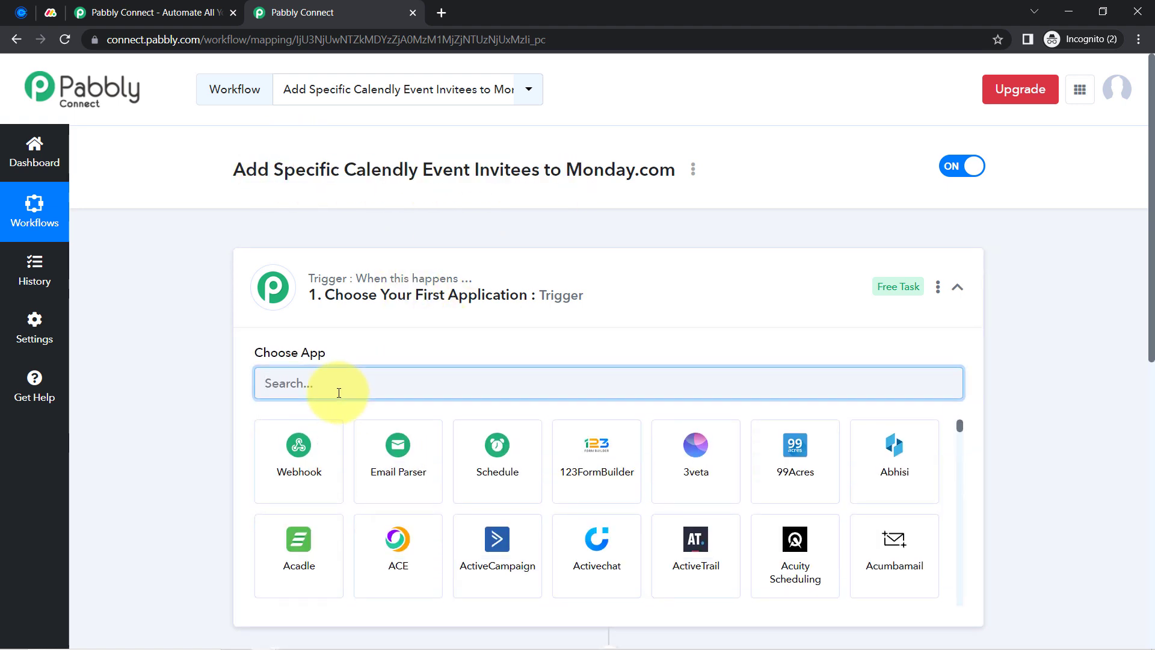
{"action": "type", "text": "calendl"}
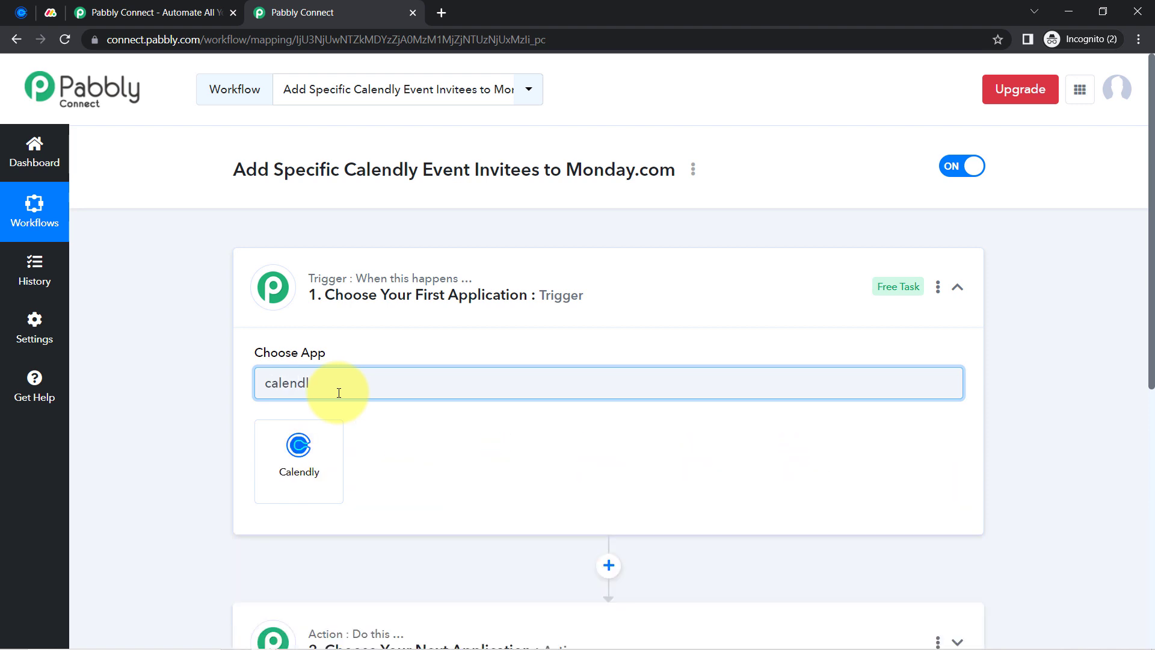
{"action": "left_click", "coordinate": [263, 472]}
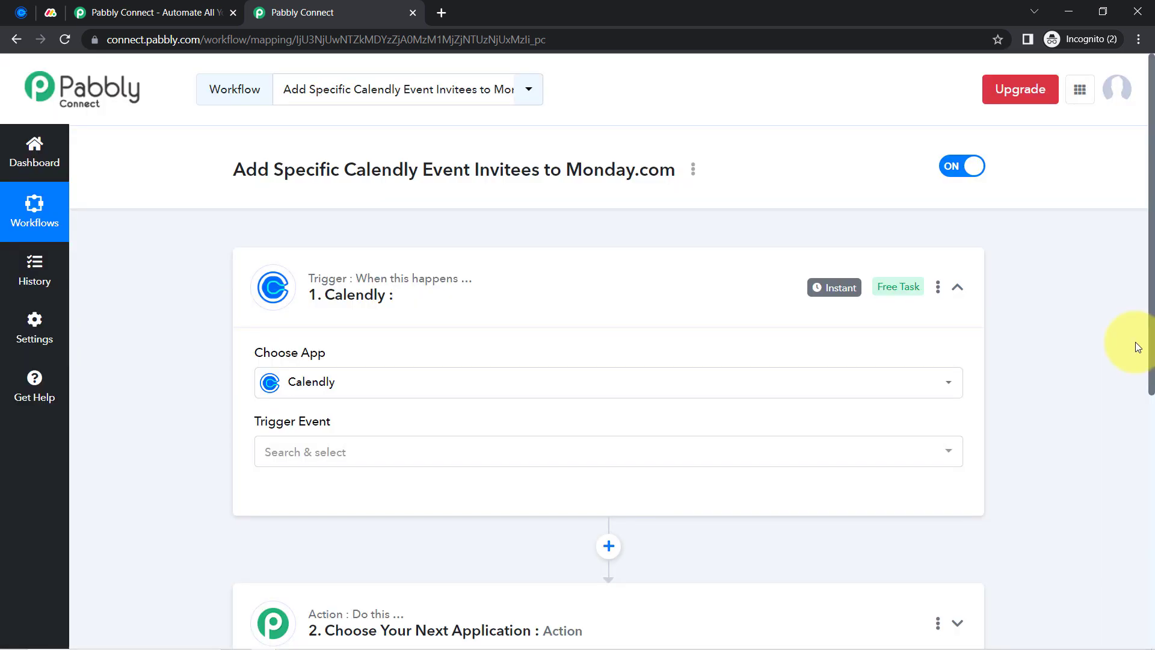
{"action": "left_click_drag", "start_coordinate": [1151, 343], "coordinate": [1152, 505]}
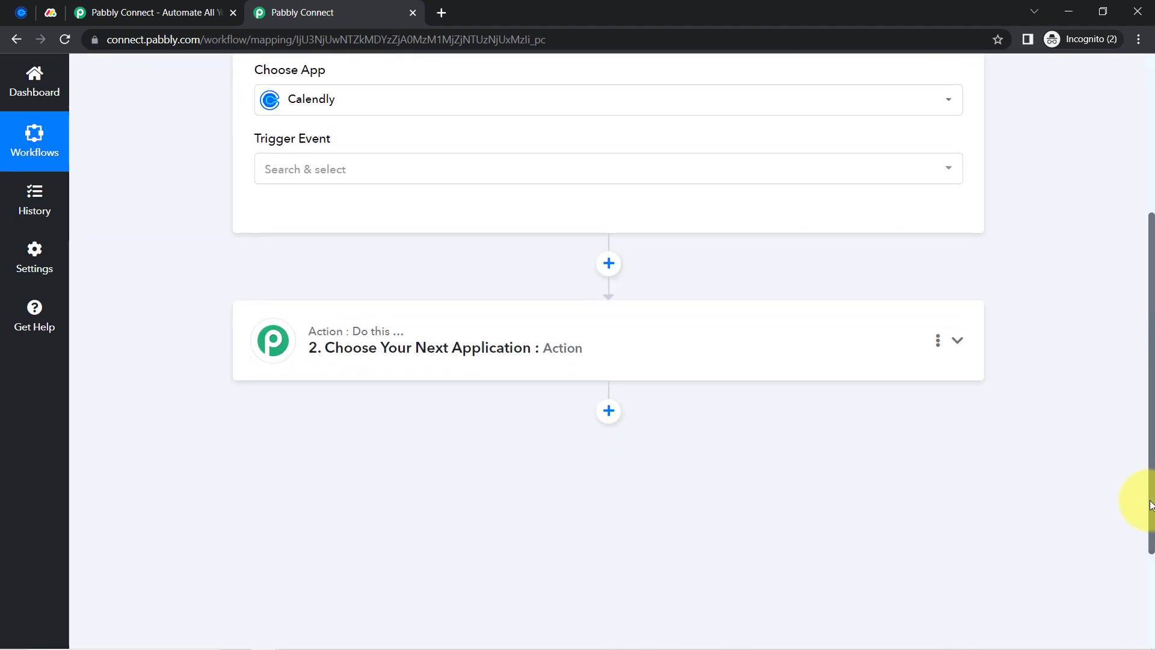
Search 'monda' in the action step and choose Monday.com as the action app
{"action": "left_click", "coordinate": [411, 367]}
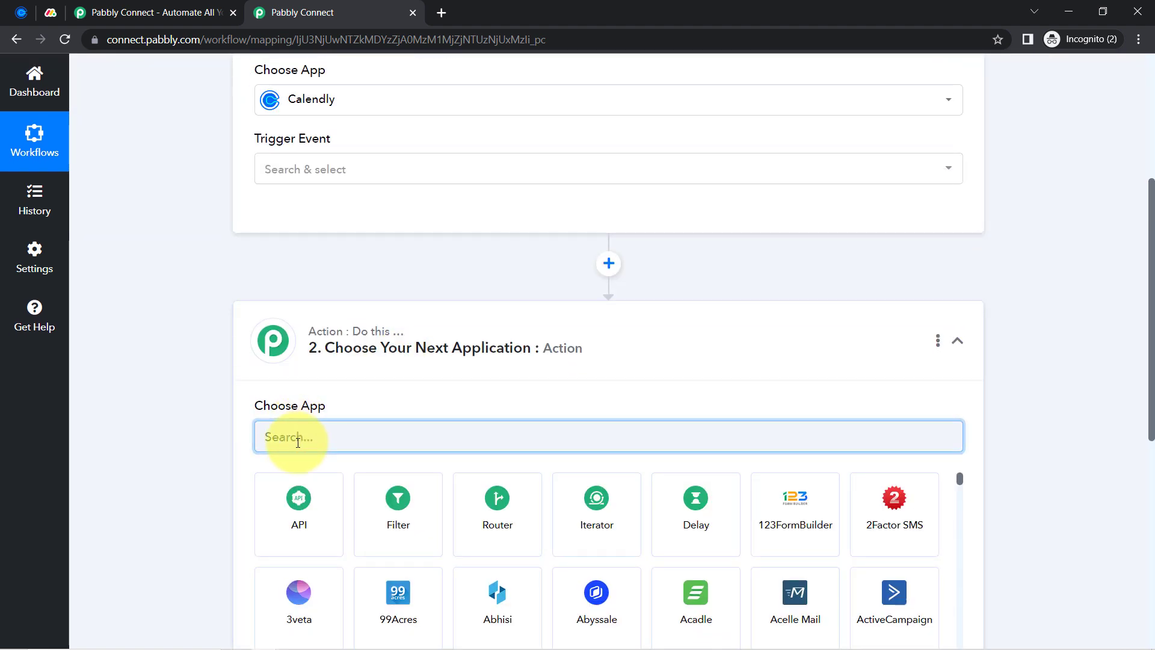
{"action": "type", "text": "monda"}
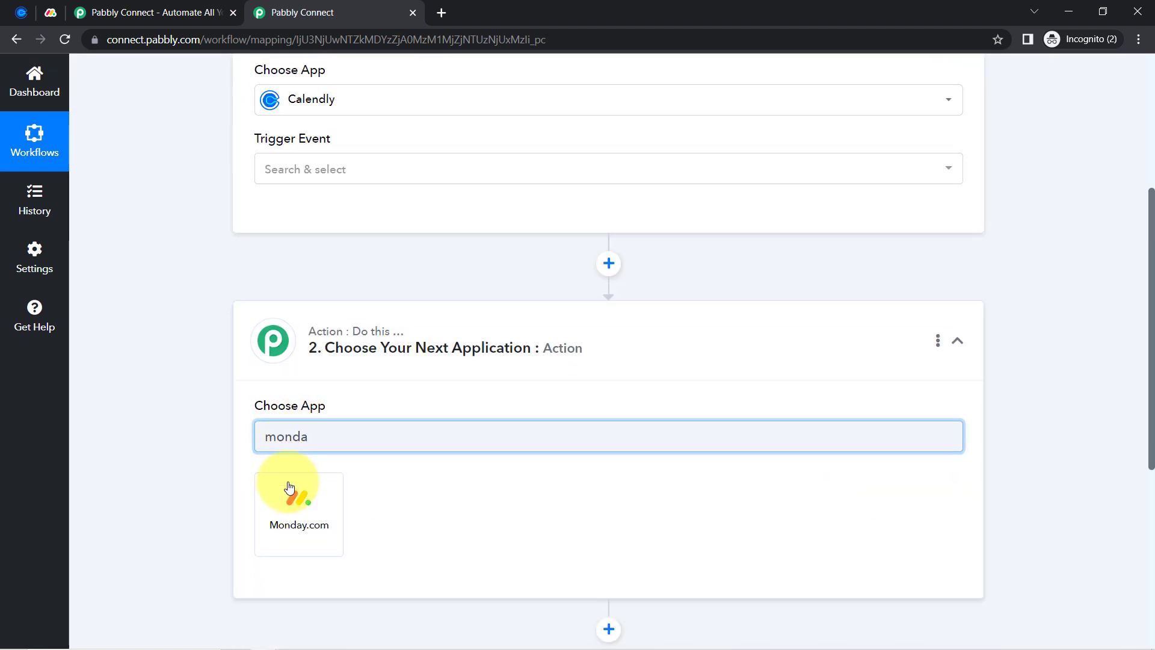
{"action": "left_click", "coordinate": [290, 488]}
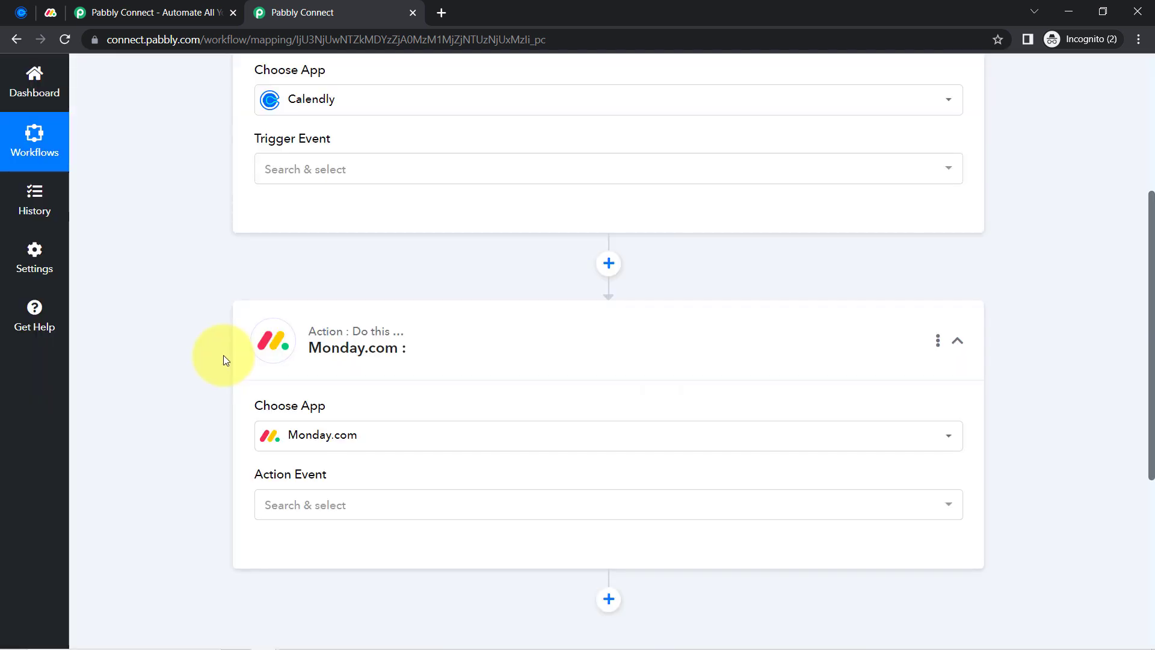
{"action": "scroll", "coordinate": [222, 359], "scroll_direction": "up", "scroll_amount": 5}
{"action": "scroll", "coordinate": [250, 261], "scroll_direction": "up", "scroll_amount": 1}
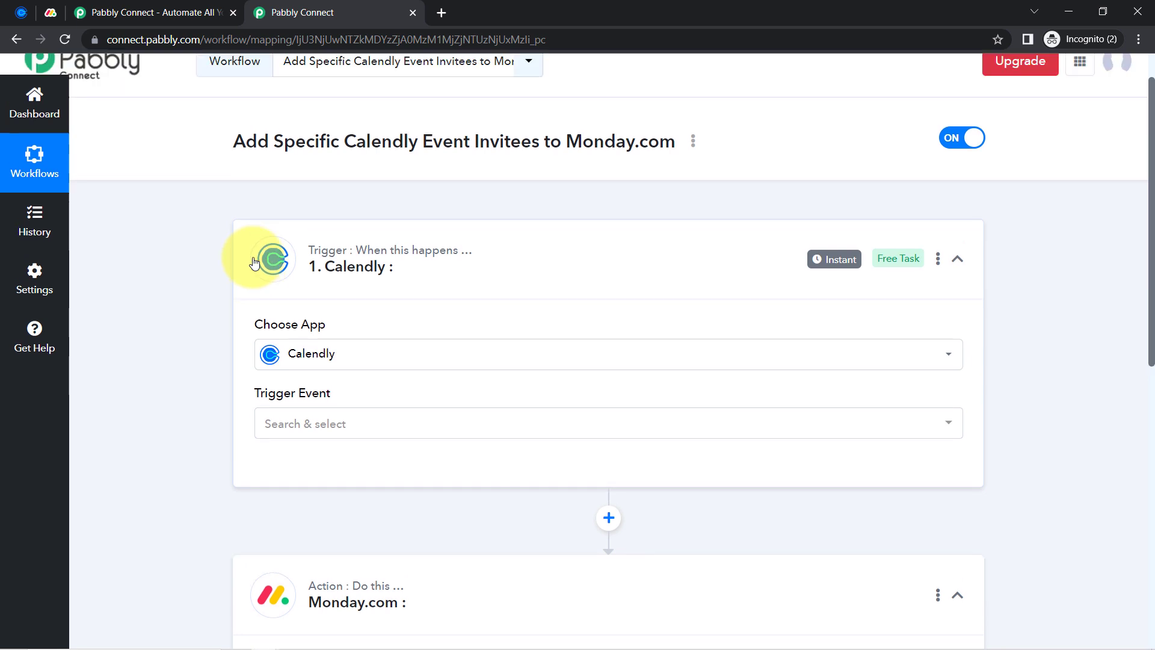
{"action": "scroll", "coordinate": [181, 343], "scroll_direction": "down", "scroll_amount": 3}
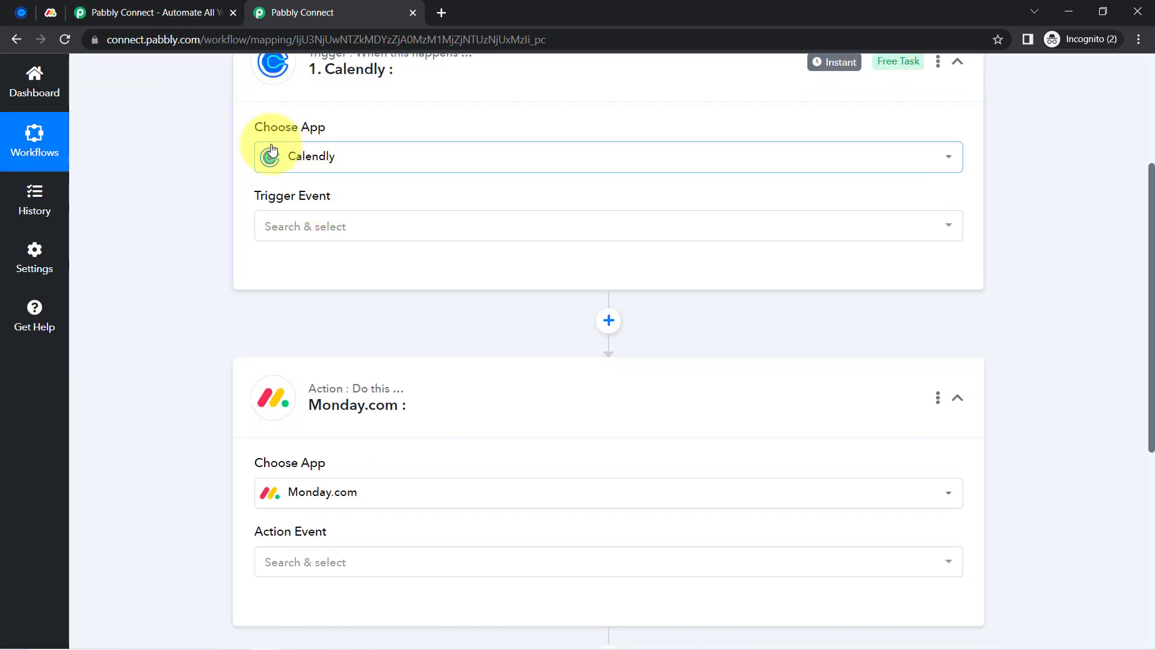
Set the trigger event to Invitee Created (Organization) and authorize a new Calendly connection
{"action": "left_click", "coordinate": [287, 235]}
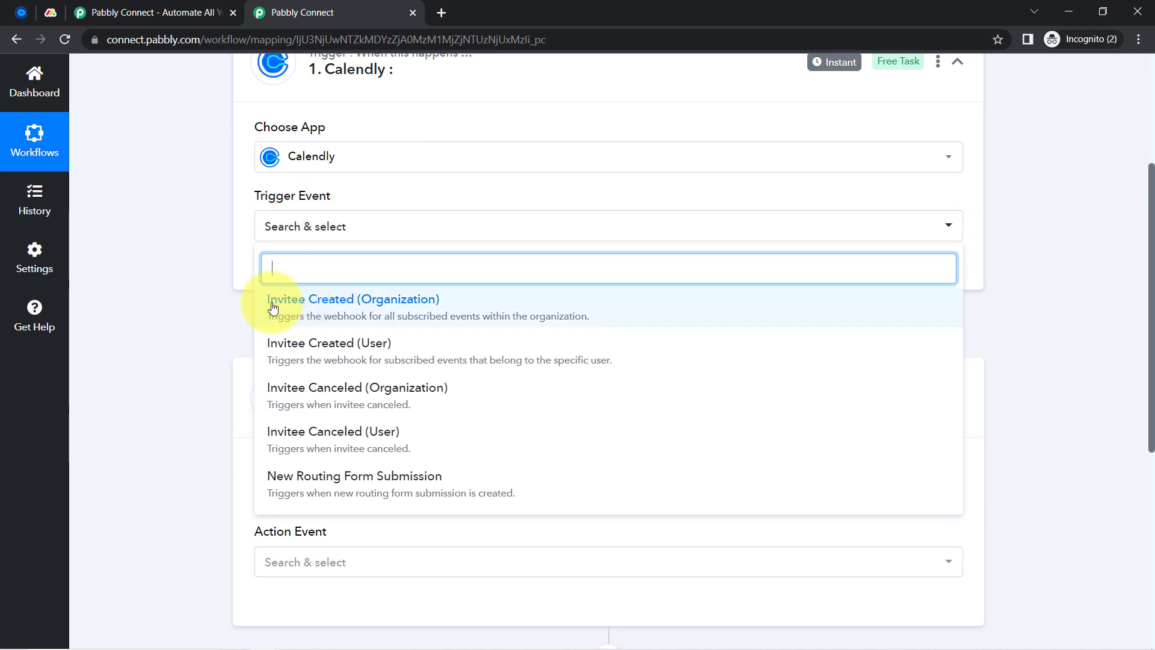
{"action": "left_click", "coordinate": [336, 314]}
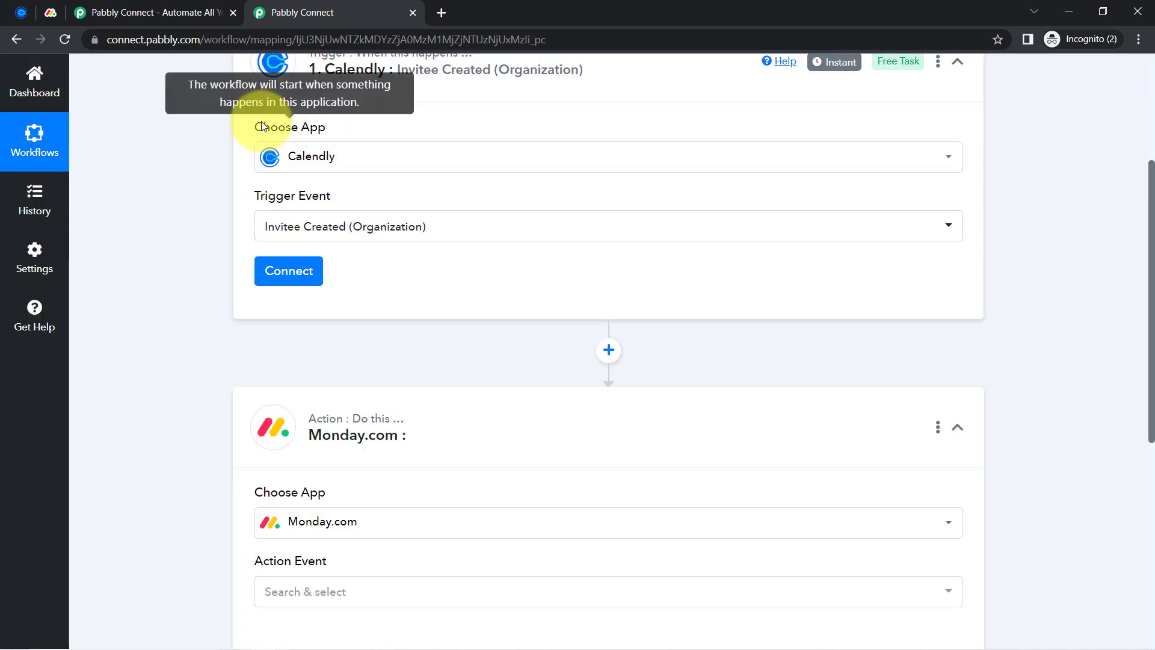
{"action": "left_click", "coordinate": [284, 280]}
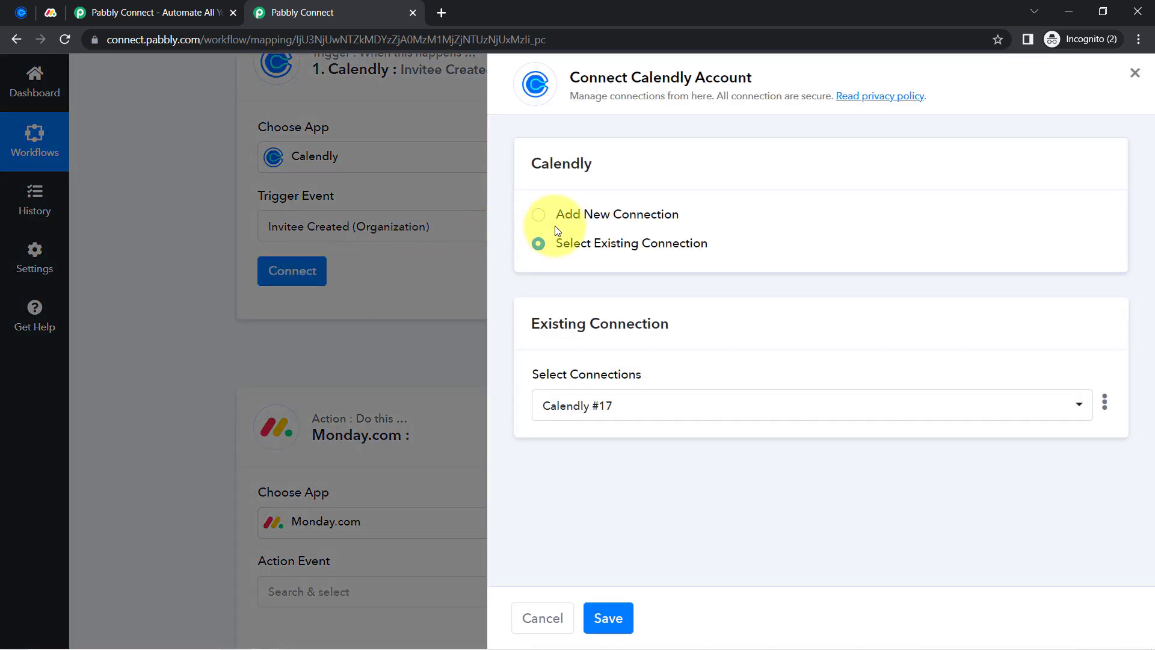
{"action": "left_click", "coordinate": [588, 214]}
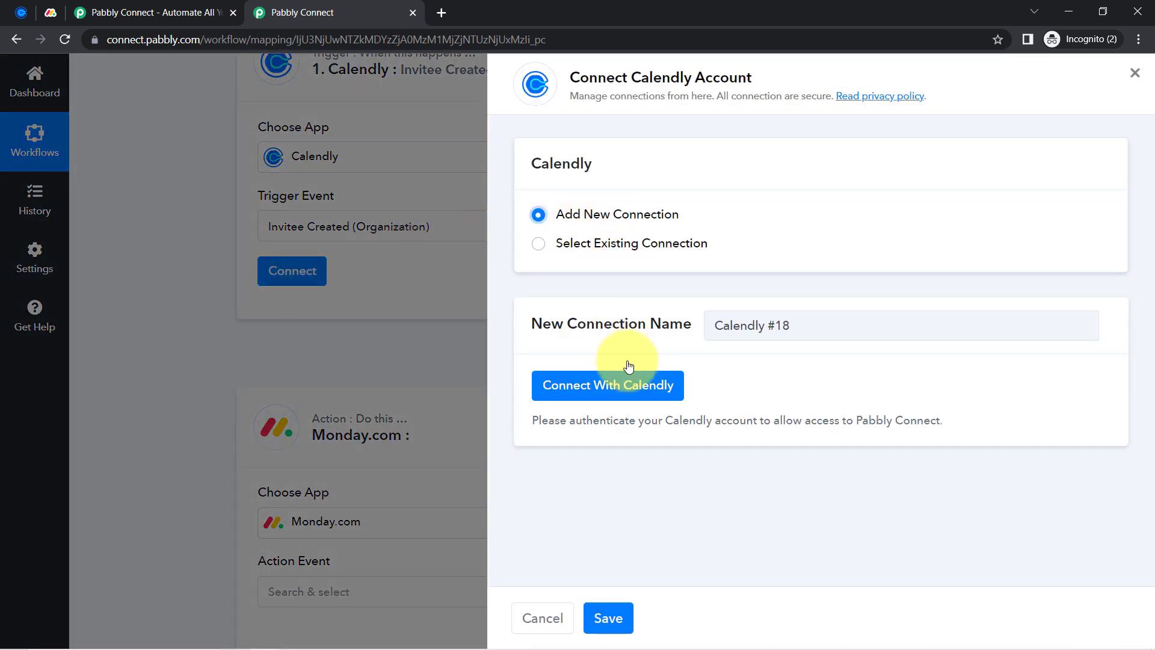
{"action": "left_click", "coordinate": [599, 398]}
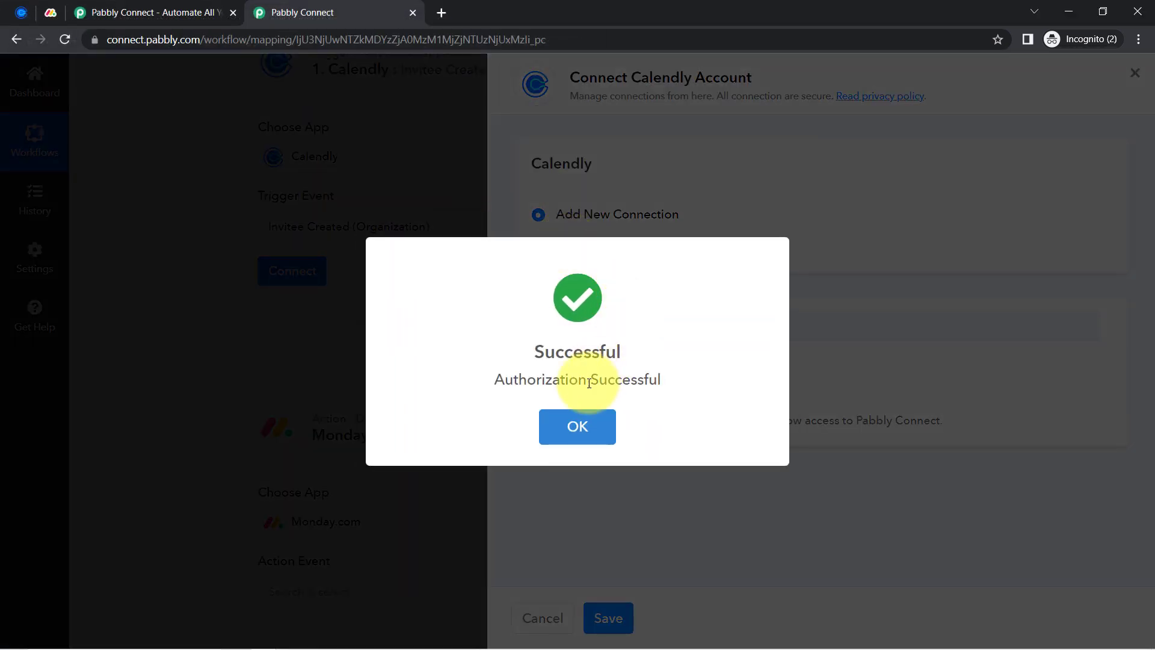
{"action": "left_click", "coordinate": [578, 422]}
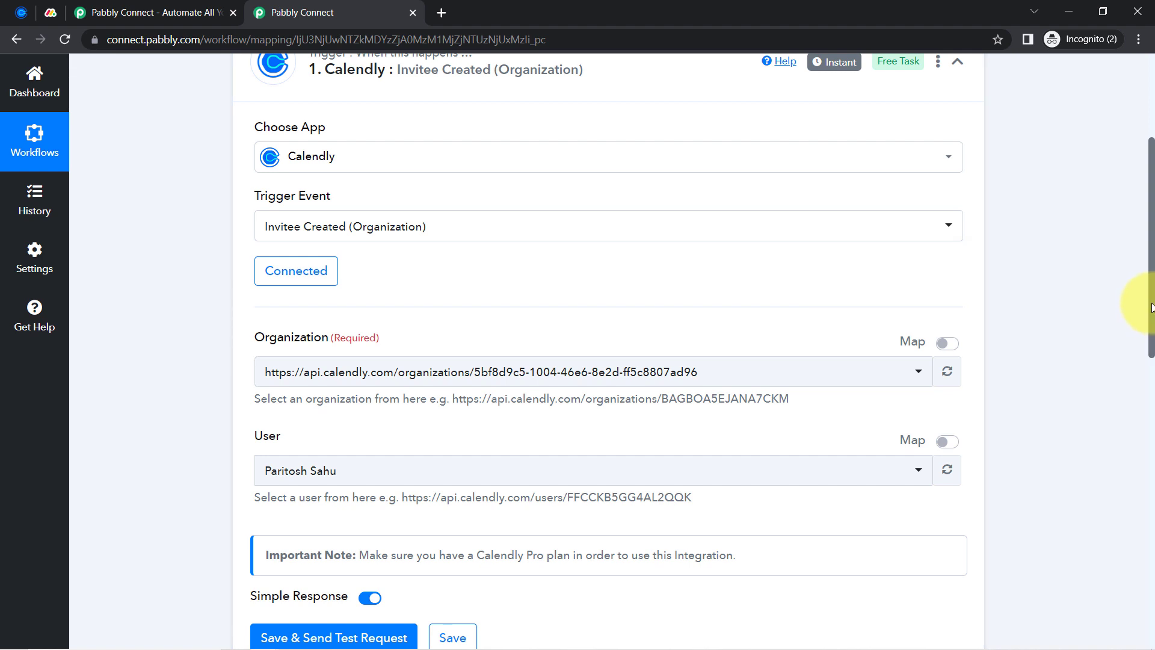
{"action": "left_click_drag", "start_coordinate": [1151, 307], "coordinate": [1152, 358]}
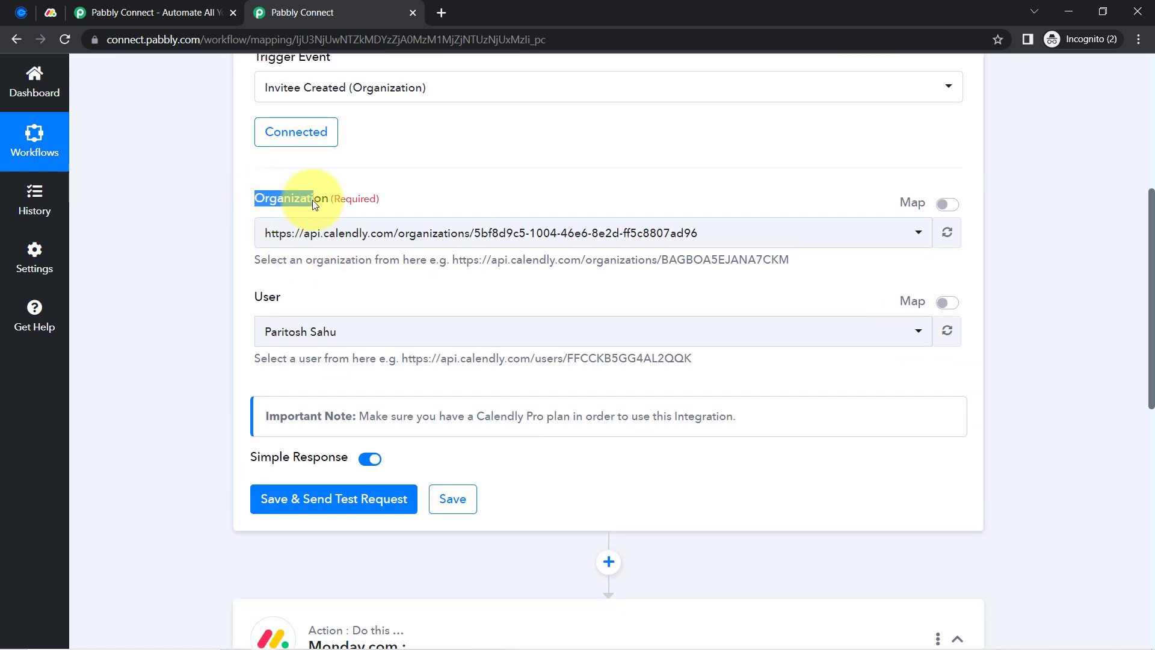
{"action": "left_click", "coordinate": [301, 232]}
{"action": "left_click", "coordinate": [192, 270]}
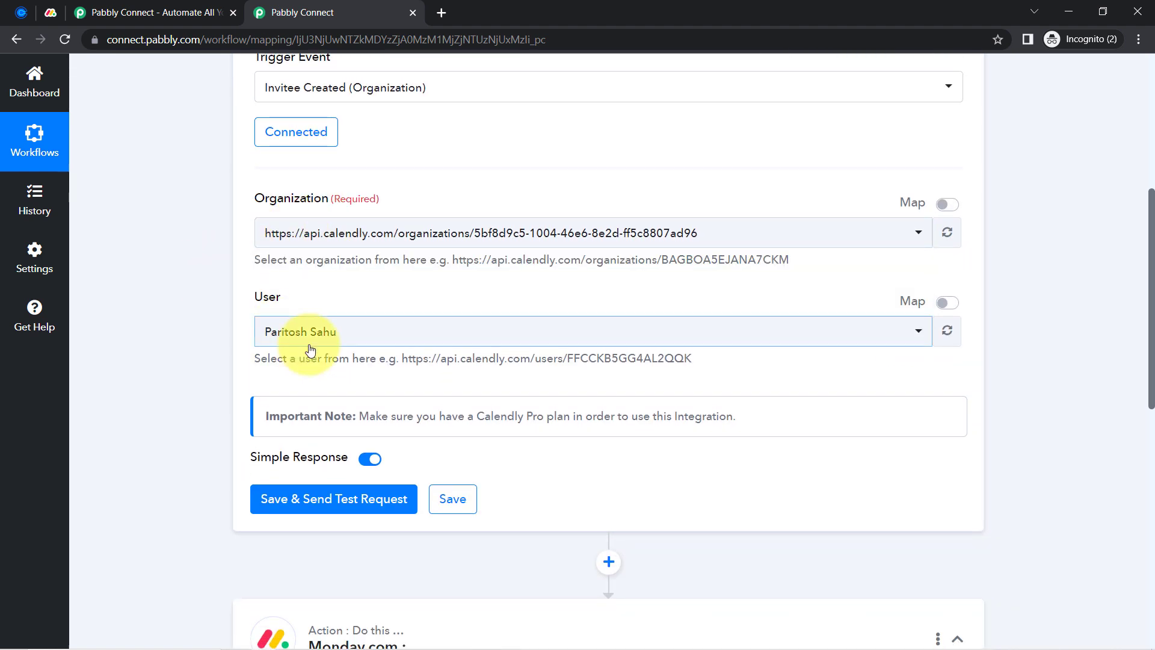
{"action": "left_click", "coordinate": [270, 341]}
{"action": "left_click", "coordinate": [204, 325]}
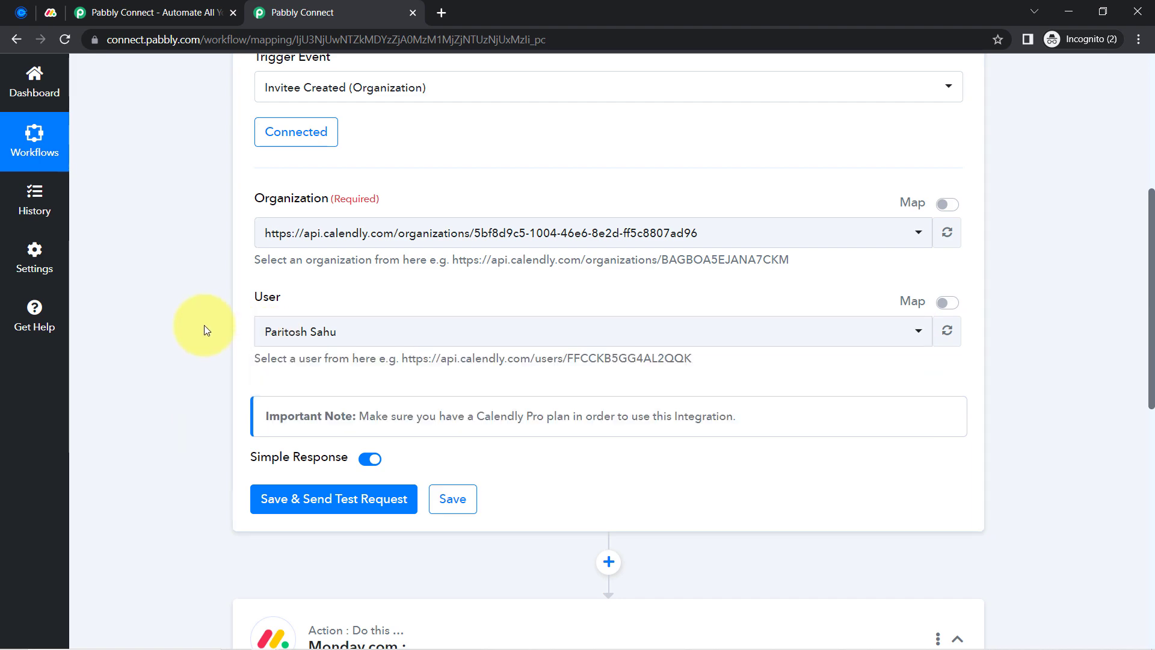
{"action": "scroll", "coordinate": [229, 330], "scroll_direction": "up", "scroll_amount": 3}
{"action": "scroll", "coordinate": [229, 335], "scroll_direction": "down", "scroll_amount": 4}
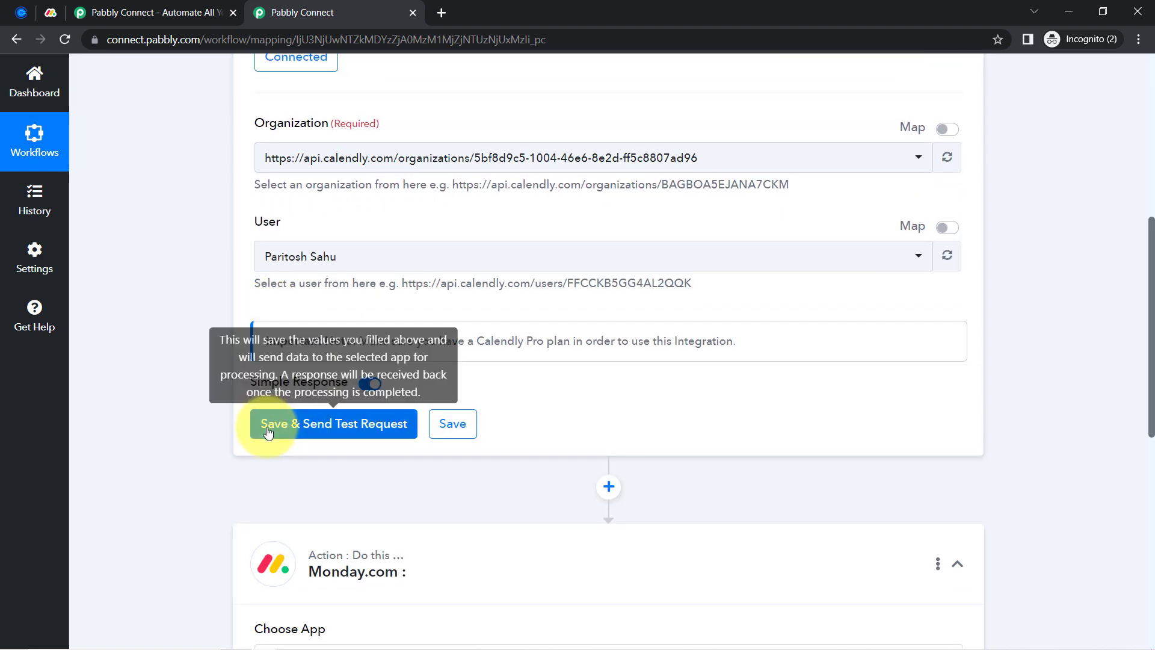
{"action": "left_click", "coordinate": [293, 427]}
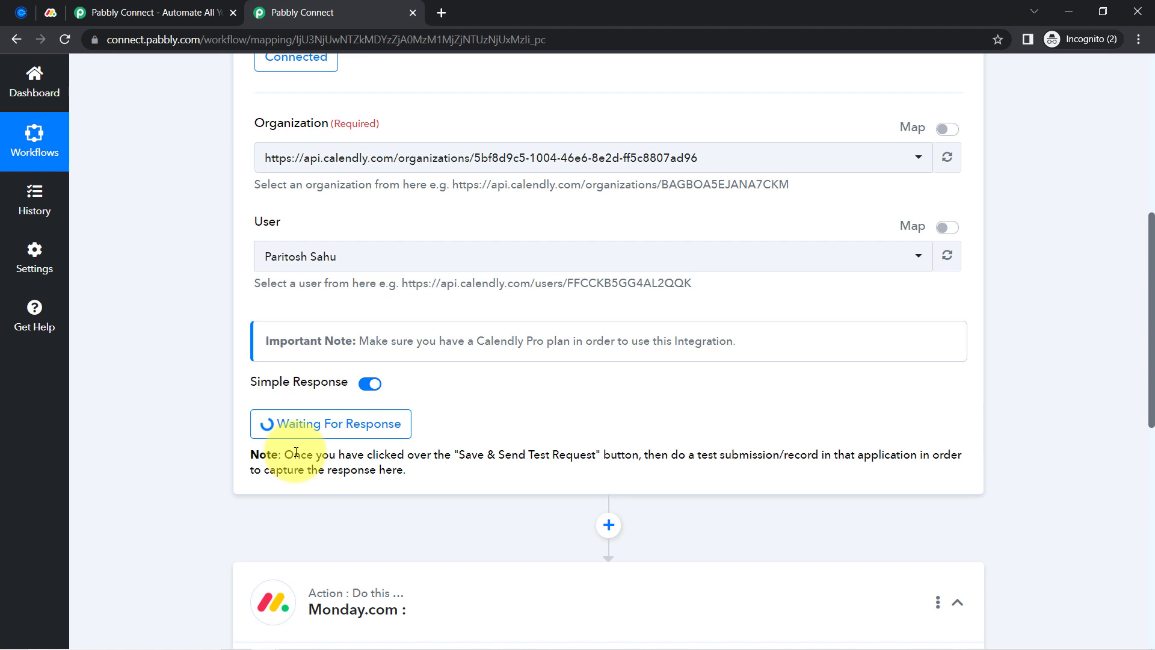
Review the test-submission note while the Calendly trigger waits for a response
{"action": "left_click_drag", "start_coordinate": [295, 454], "coordinate": [335, 482]}
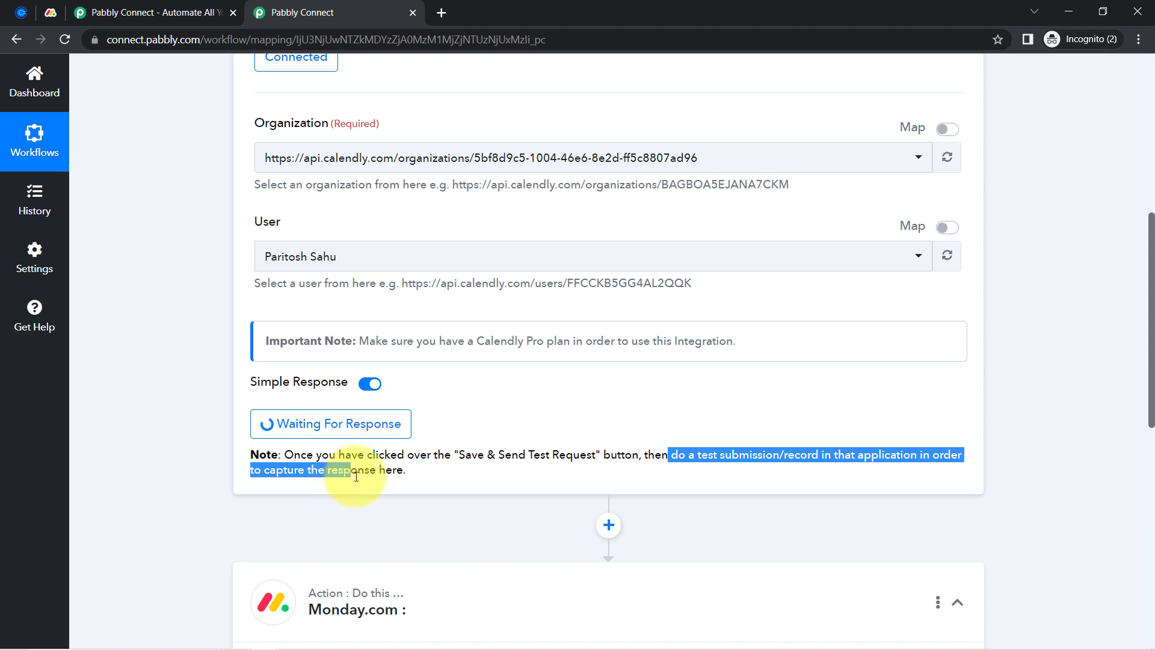
{"action": "left_click", "coordinate": [479, 452]}
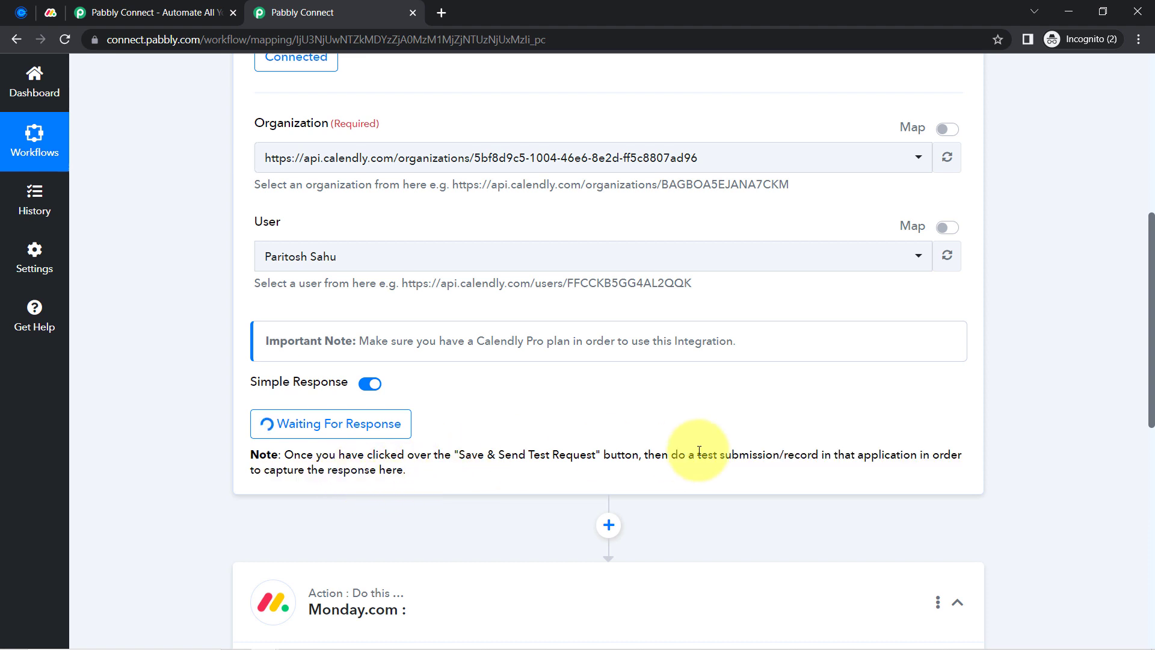
{"action": "left_click_drag", "start_coordinate": [686, 456], "coordinate": [835, 450]}
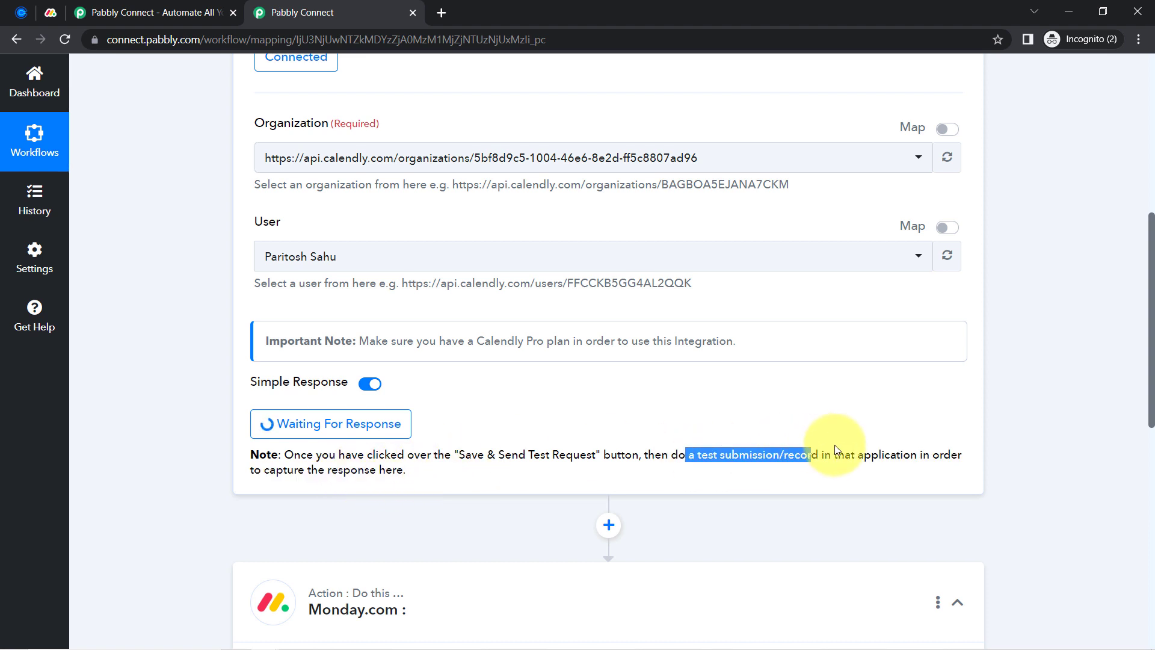
{"action": "left_click", "coordinate": [1139, 39]}
{"action": "left_click", "coordinate": [1139, 39]}
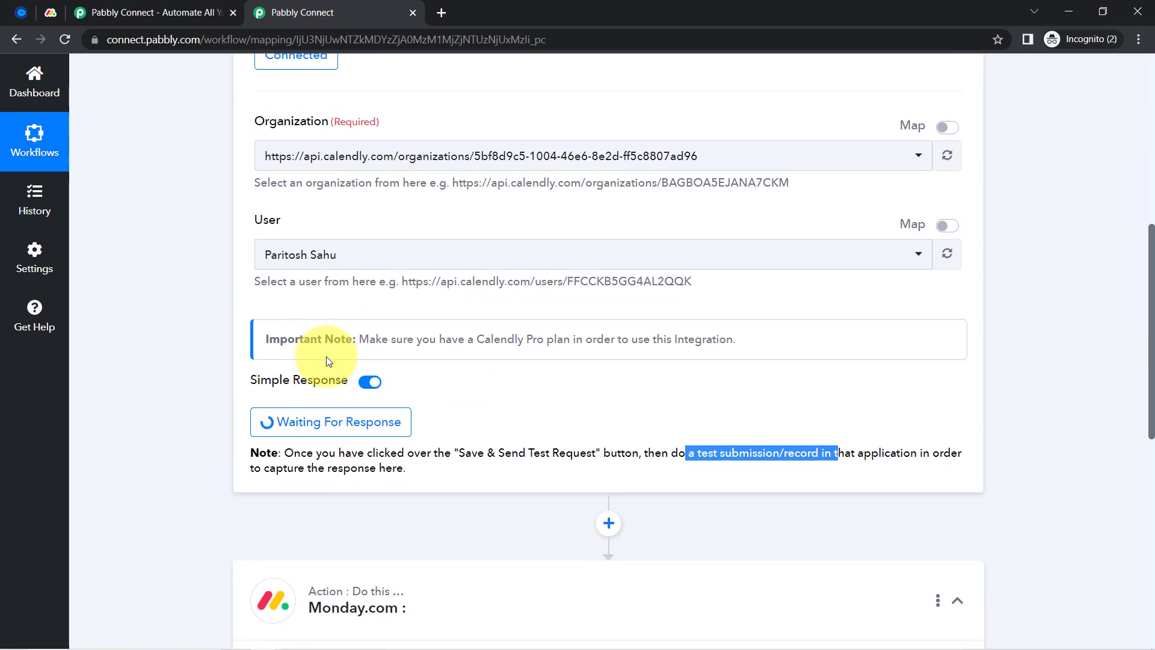
{"action": "scroll", "coordinate": [326, 358], "scroll_direction": "up", "scroll_amount": 8}
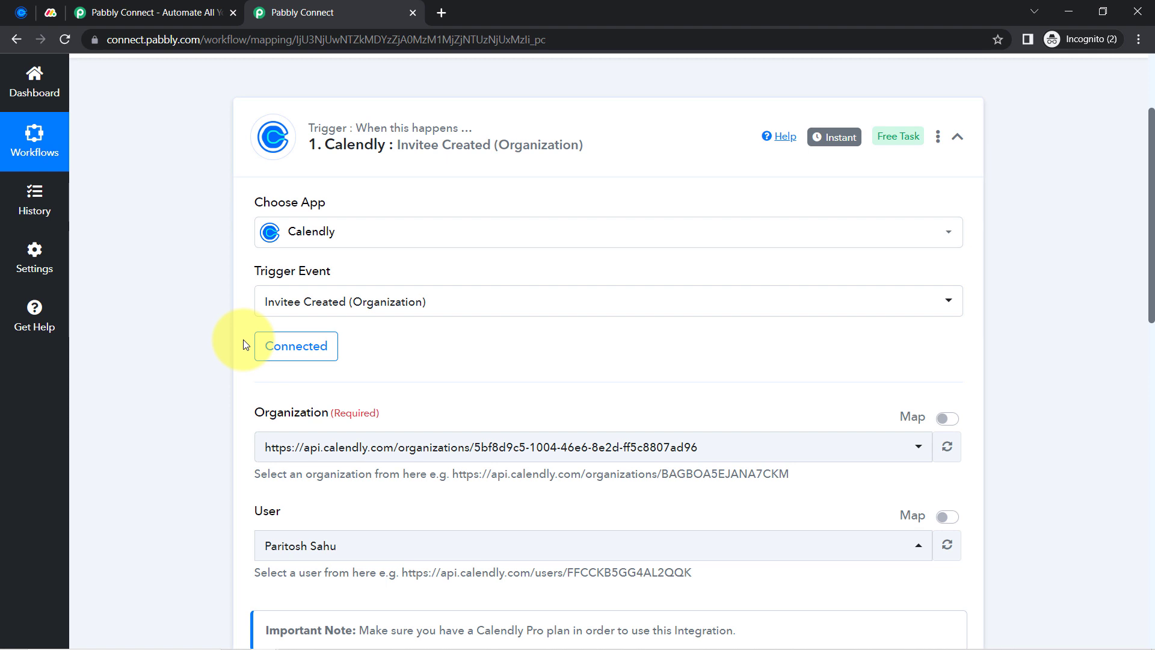
Open the Horoscope Reading booking page and pick 9:00am on Saturday, July 22, 2023
{"action": "left_click", "coordinate": [22, 12]}
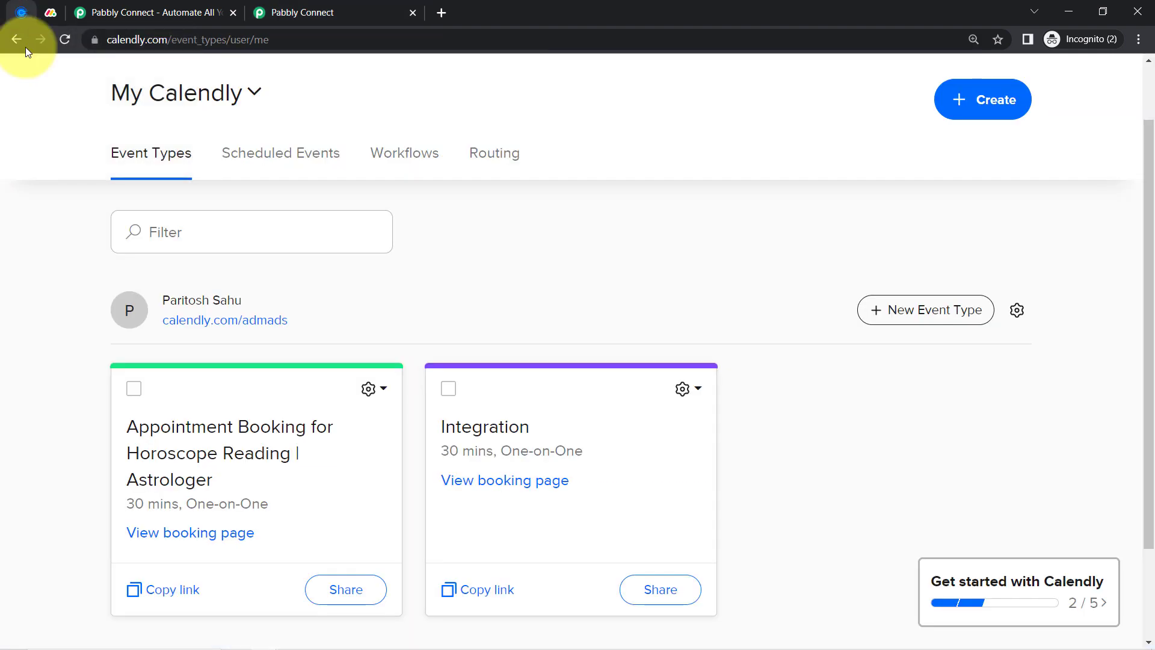
{"action": "scroll", "coordinate": [172, 374], "scroll_direction": "down", "scroll_amount": 2}
{"action": "left_click", "coordinate": [154, 410]}
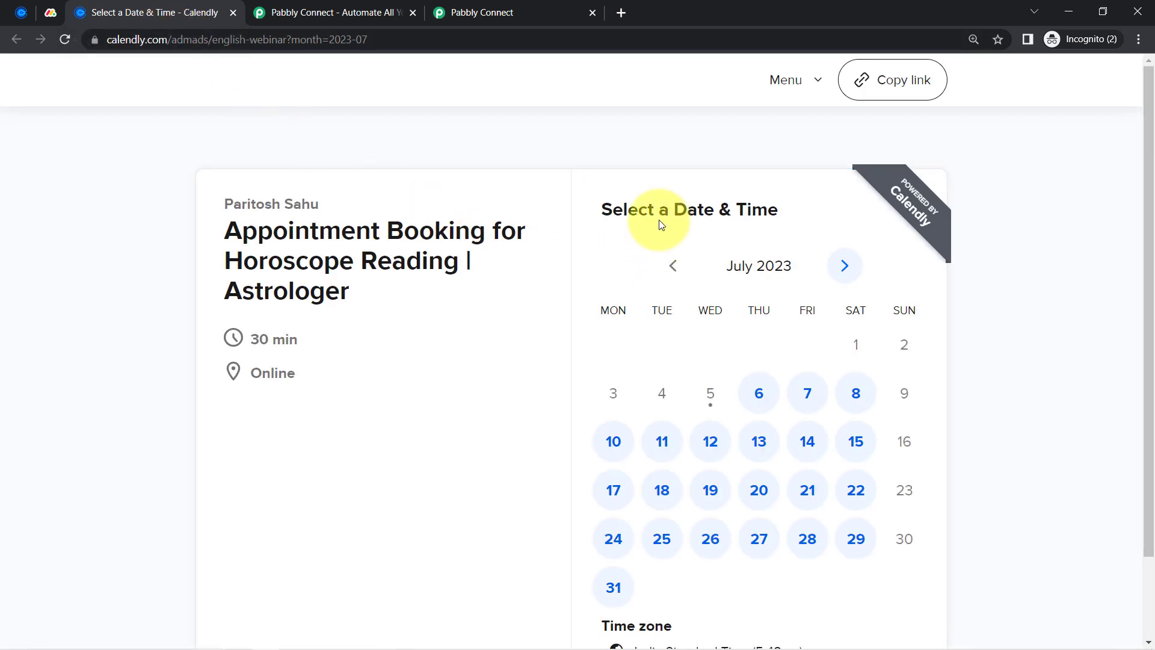
{"action": "scroll", "coordinate": [662, 258], "scroll_direction": "down", "scroll_amount": 2}
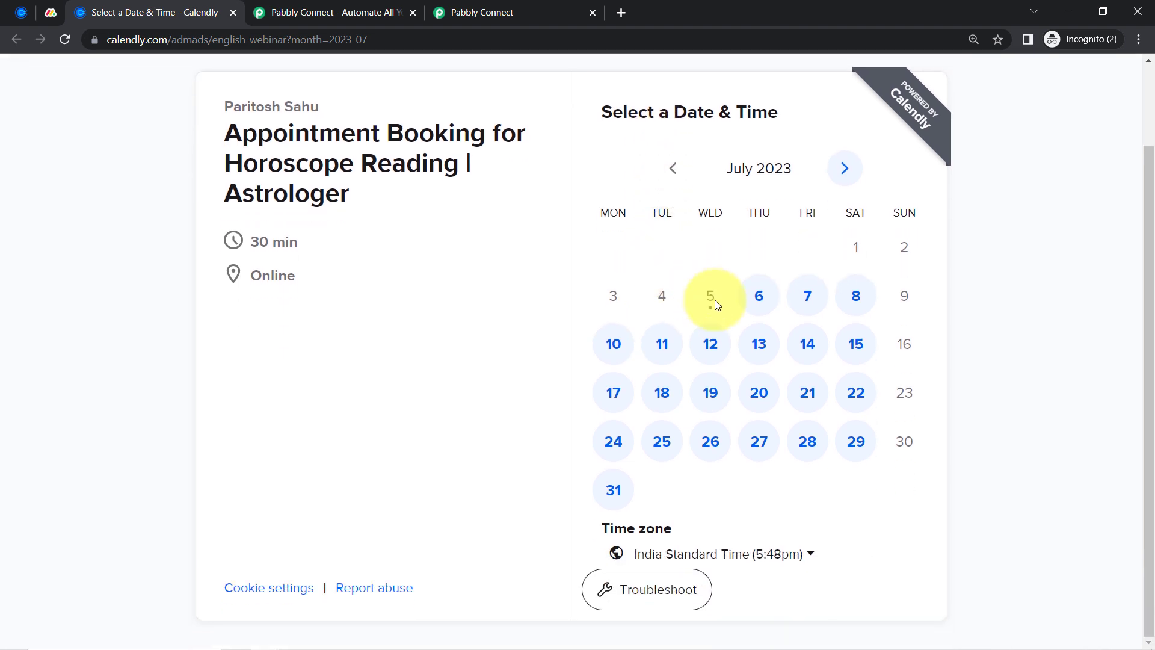
{"action": "left_click", "coordinate": [860, 395]}
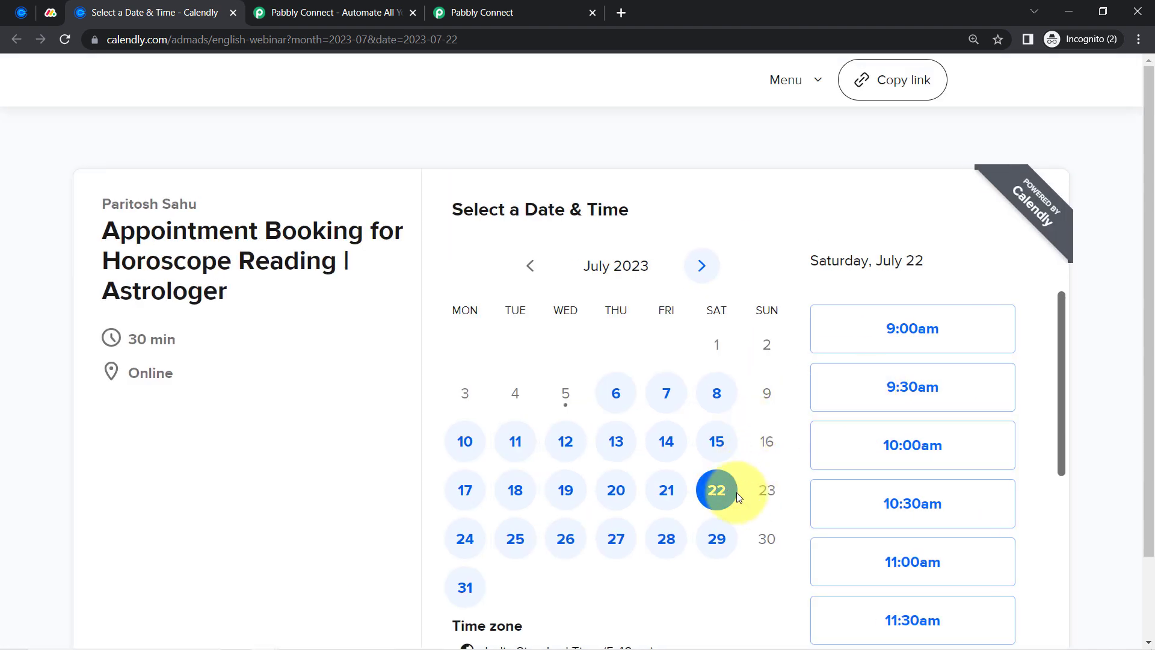
{"action": "left_click", "coordinate": [898, 346]}
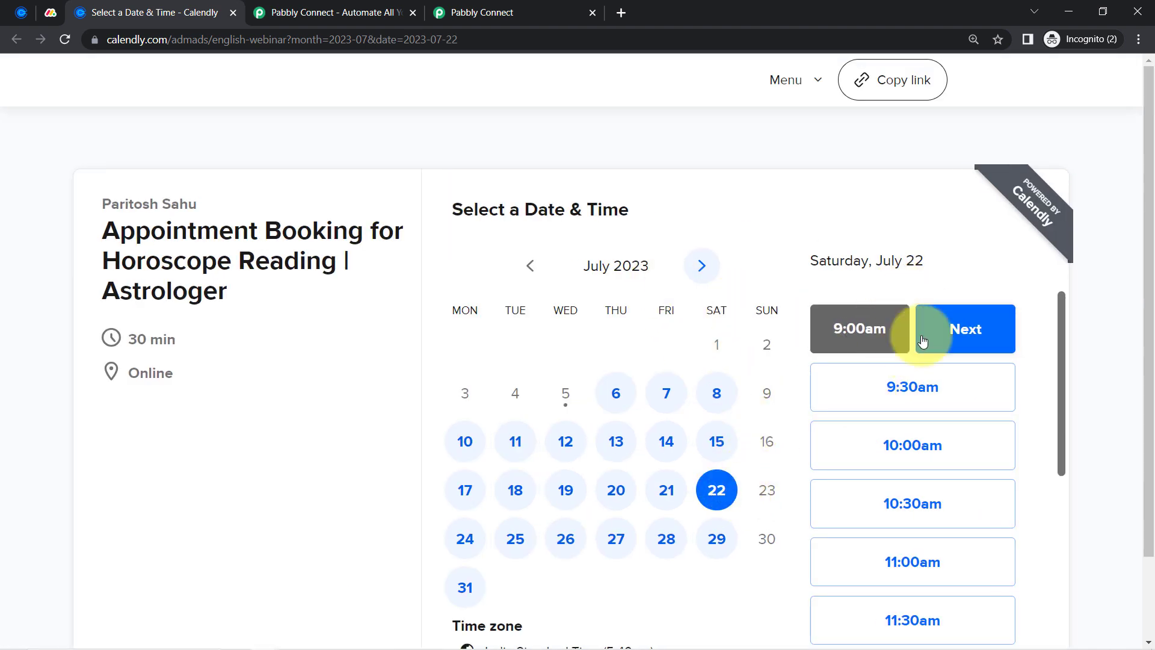
{"action": "left_click", "coordinate": [924, 341]}
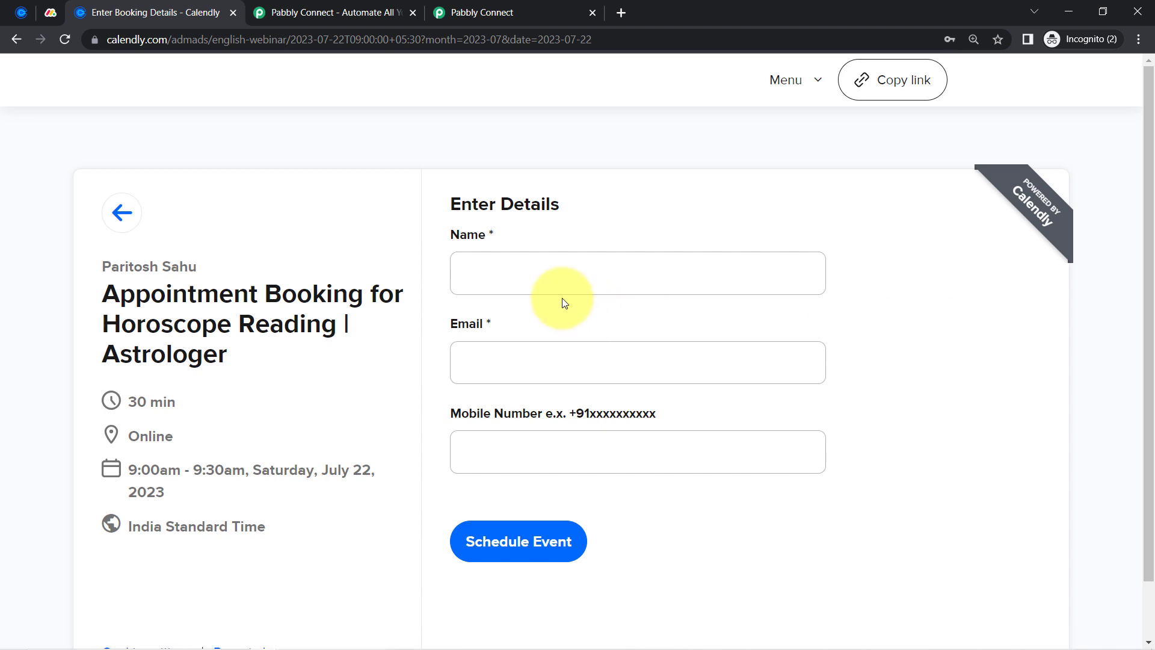
Enter the invitee's name, e-mail and mobile number, then schedule the booking
{"action": "left_click", "coordinate": [513, 277]}
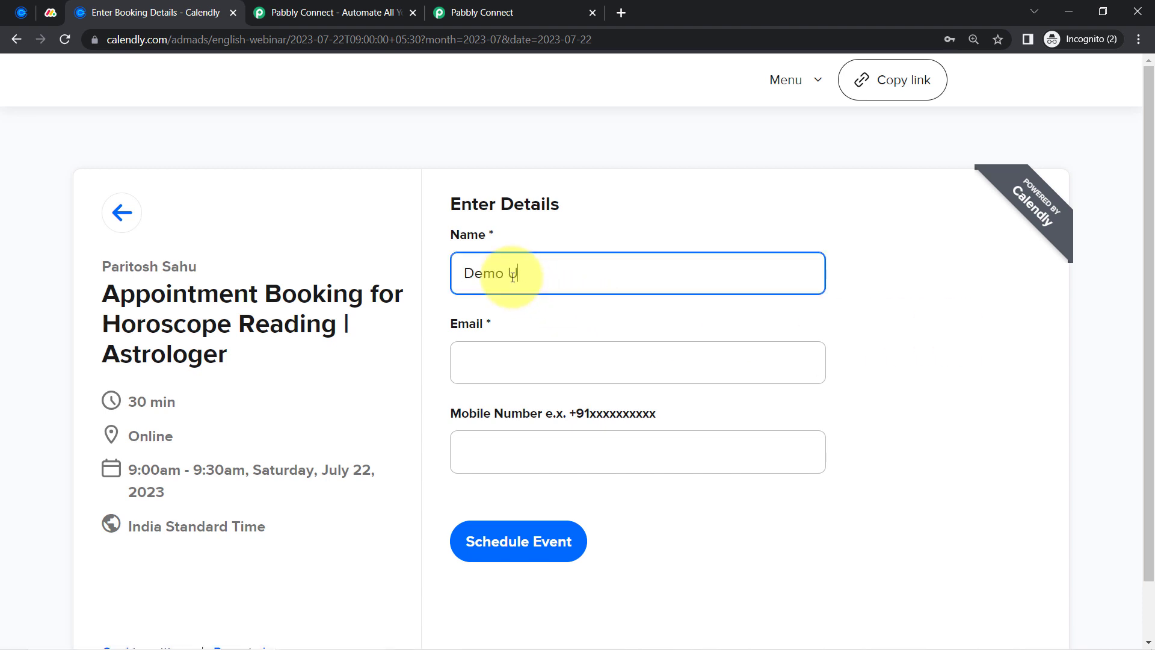
{"action": "type", "text": "Demo User"}
{"action": "key", "text": "Tab"}
{"action": "type", "text": "d"}
{"action": "key", "text": "BackSpace"}
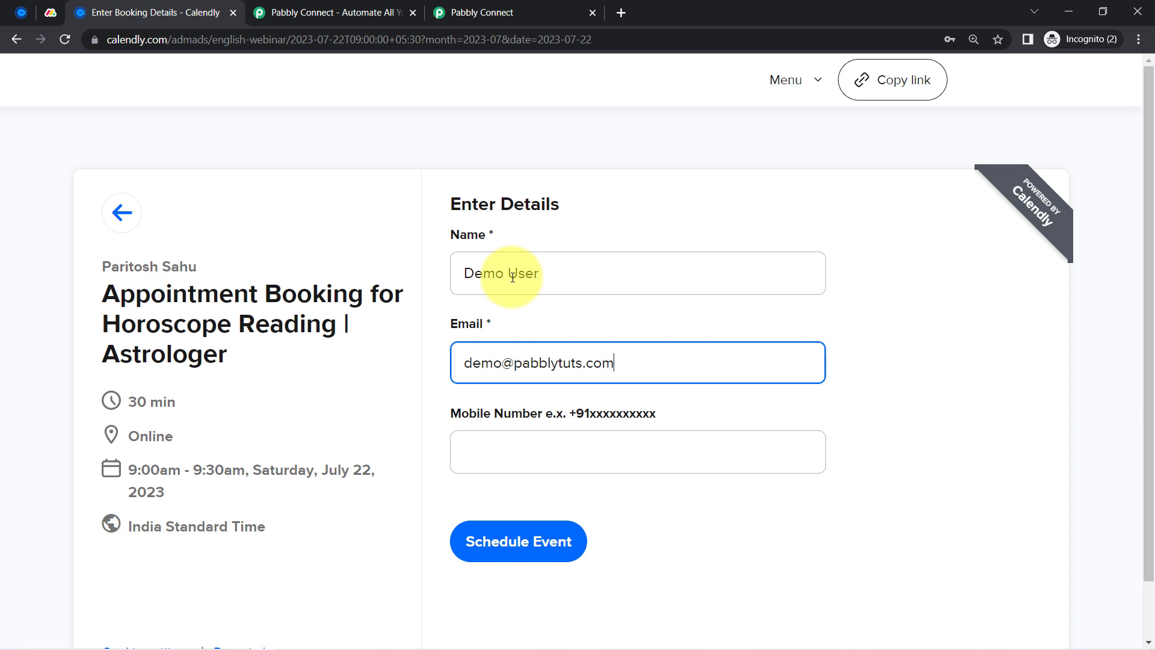
{"action": "key", "text": "Tab"}
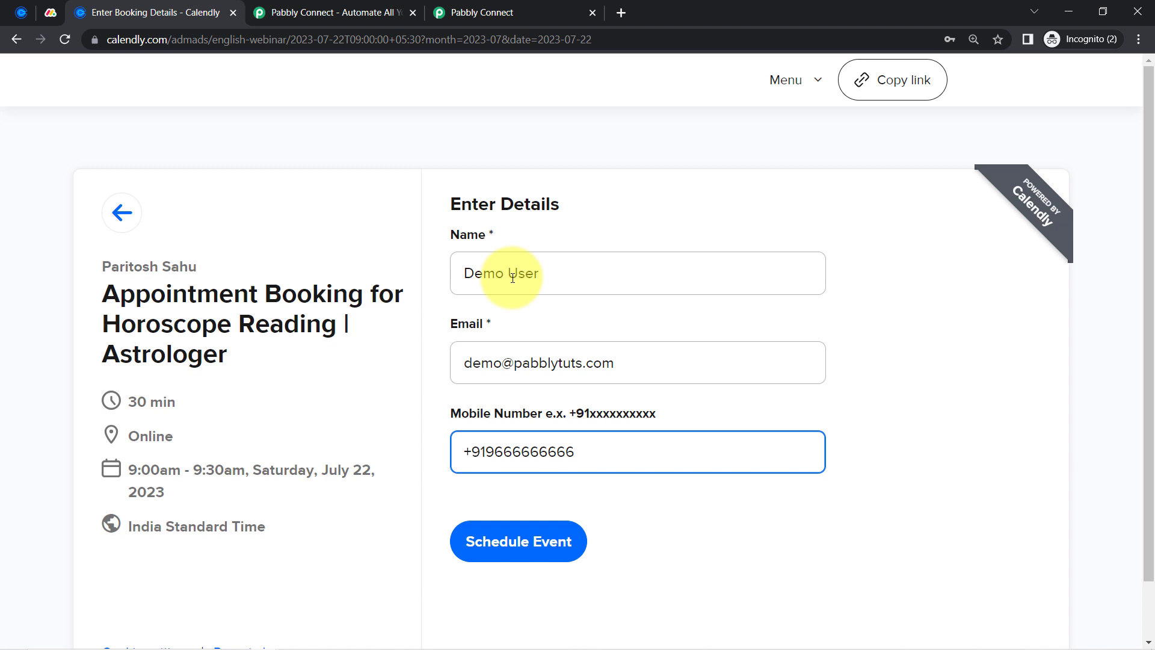
{"action": "left_click", "coordinate": [483, 549]}
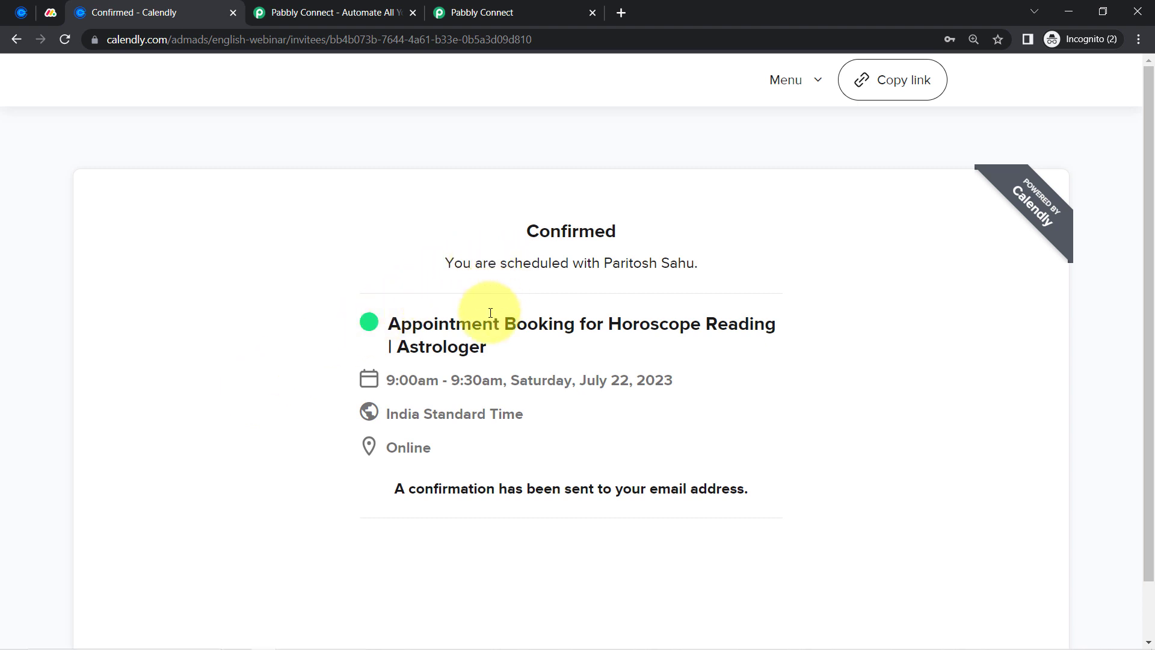
Close the Calendly confirmation tab and view the captured booking response in Pabbly Connect
{"action": "left_click_drag", "start_coordinate": [400, 325], "coordinate": [521, 360]}
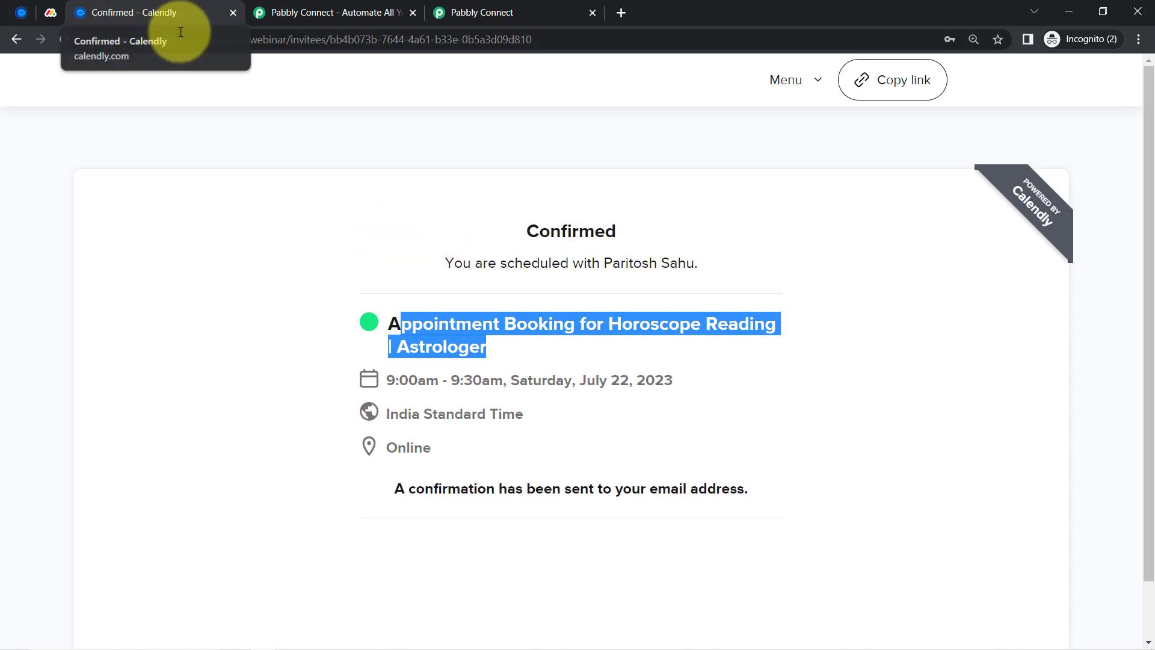
{"action": "left_click", "coordinate": [233, 13]}
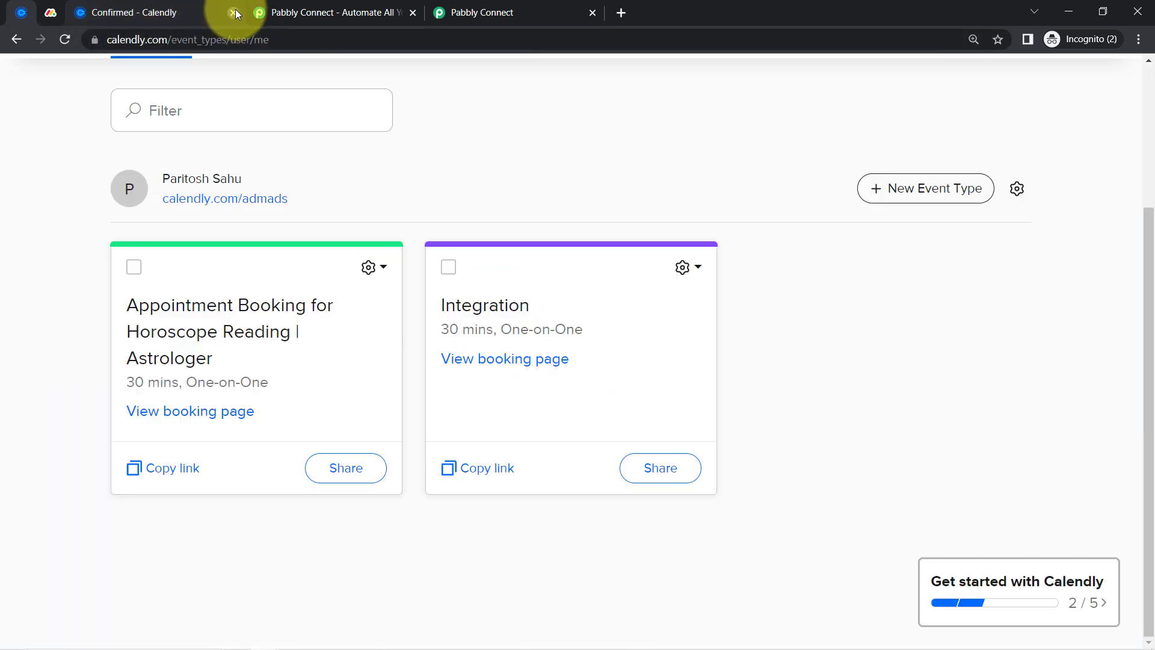
{"action": "left_click", "coordinate": [295, 10]}
{"action": "scroll", "coordinate": [186, 394], "scroll_direction": "down", "scroll_amount": 8}
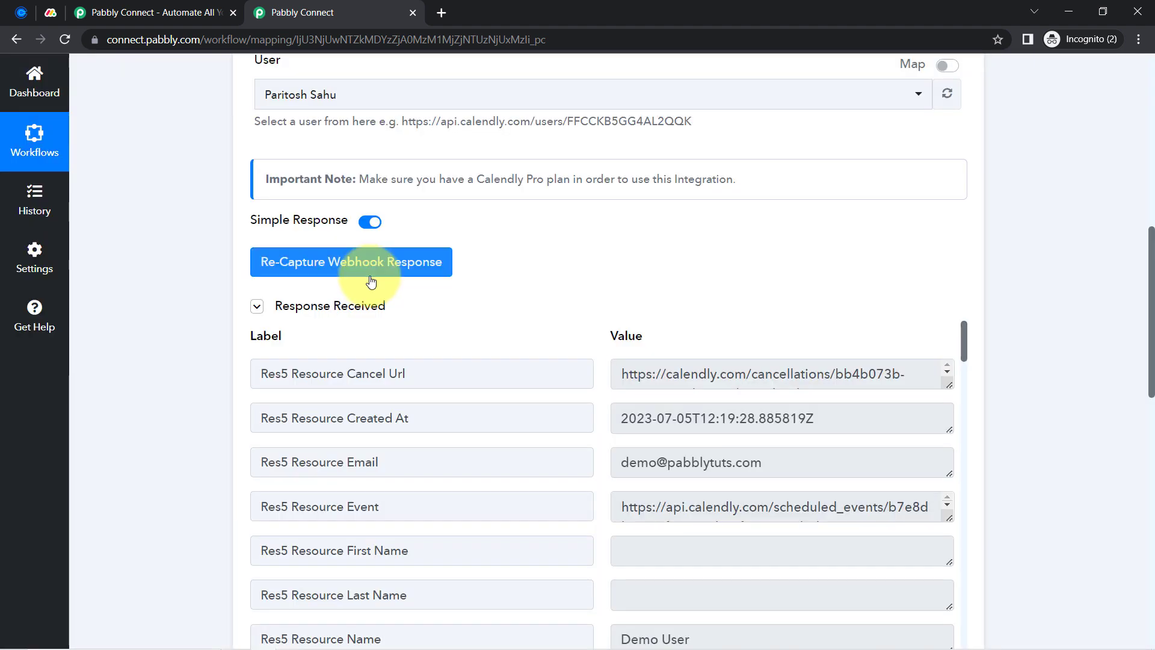
{"action": "left_click", "coordinate": [322, 307]}
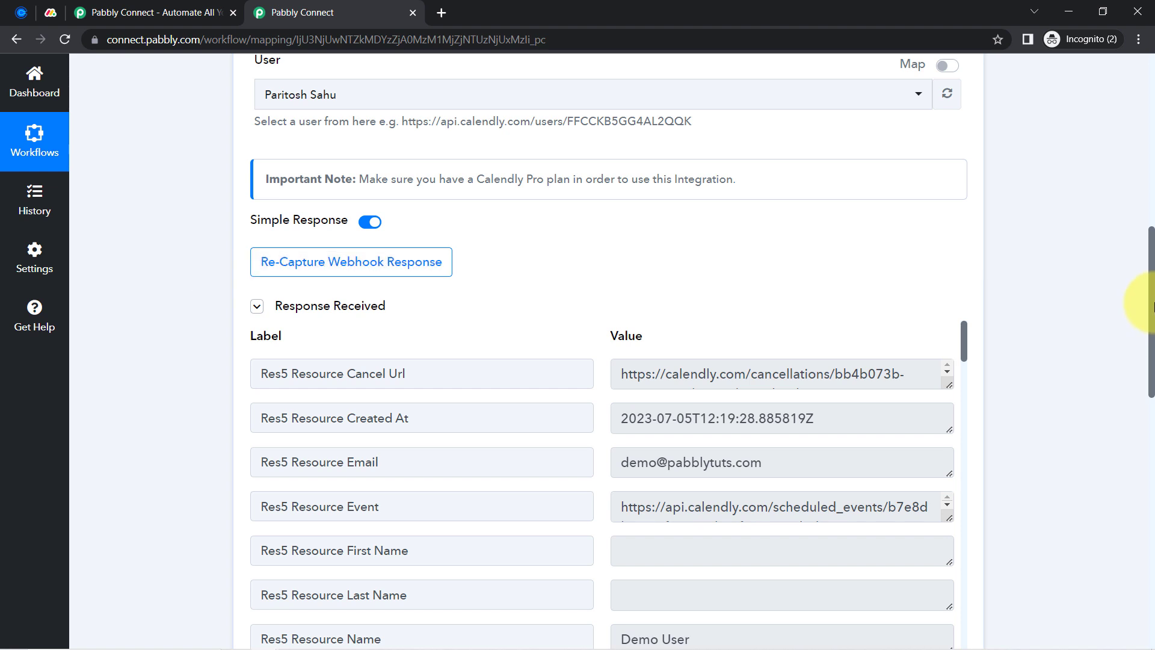
{"action": "left_click_drag", "start_coordinate": [1147, 282], "coordinate": [1150, 323]}
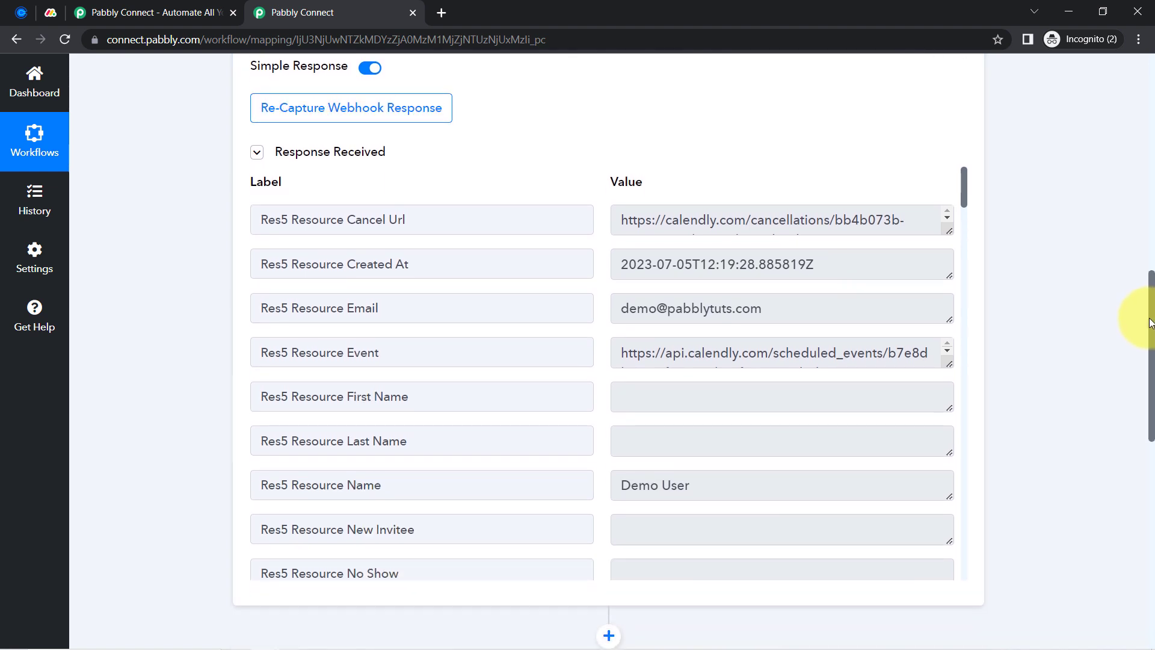
{"action": "left_click", "coordinate": [680, 224]}
{"action": "left_click_drag", "start_coordinate": [680, 224], "coordinate": [760, 223]}
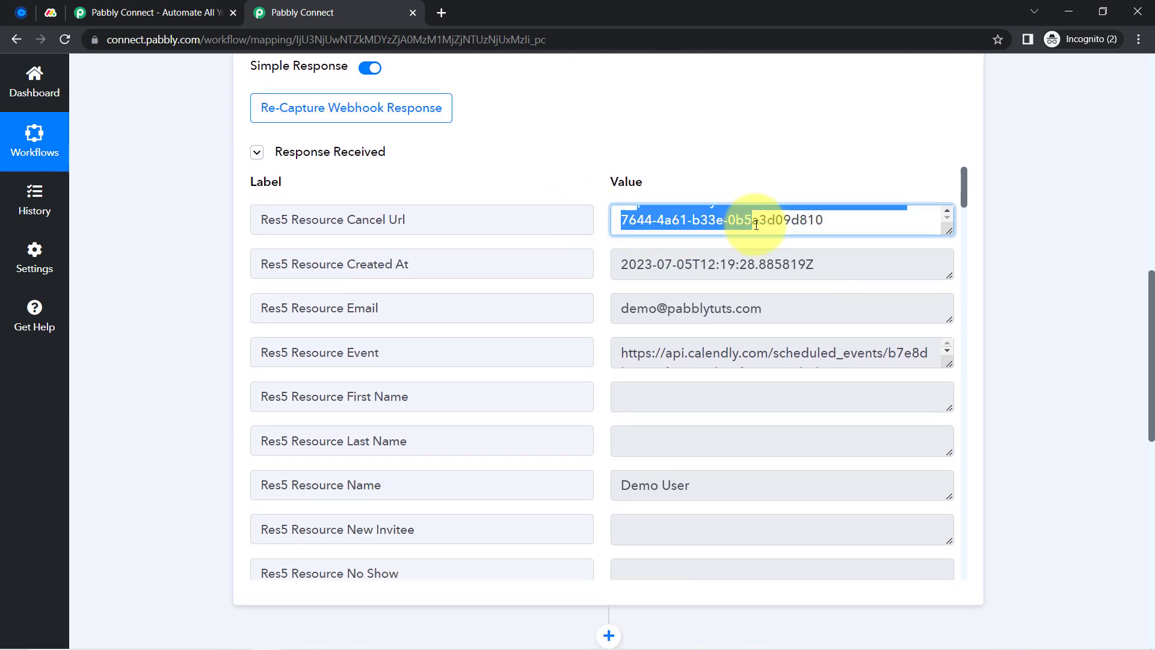
{"action": "left_click_drag", "start_coordinate": [637, 265], "coordinate": [786, 275]}
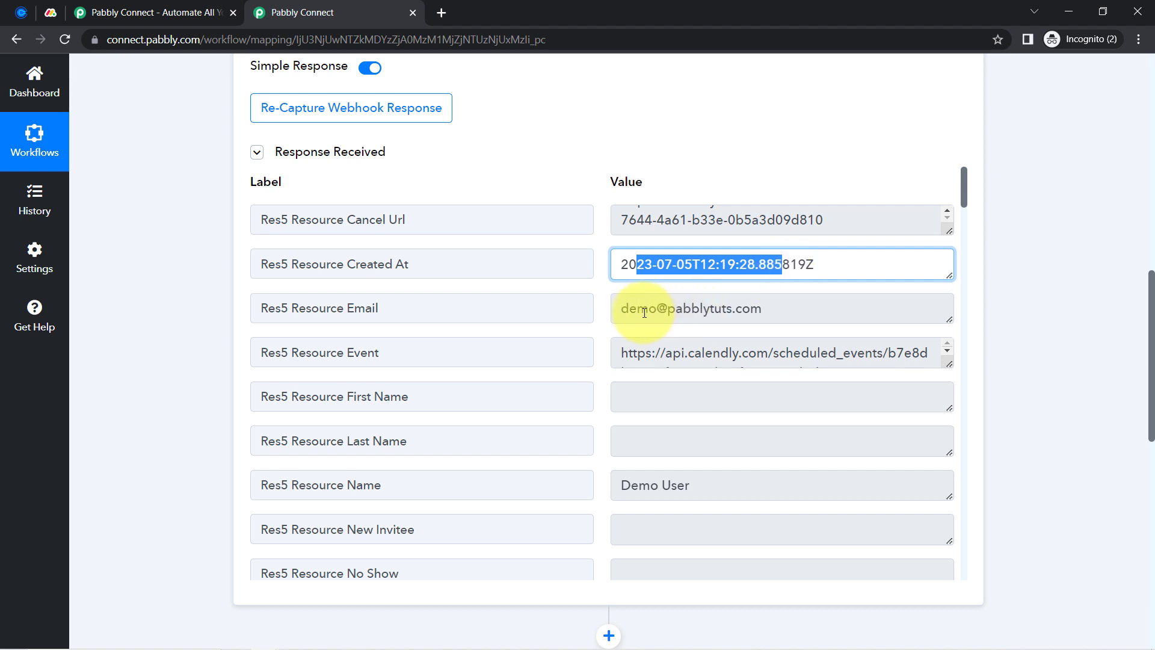
{"action": "left_click_drag", "start_coordinate": [645, 313], "coordinate": [743, 310]}
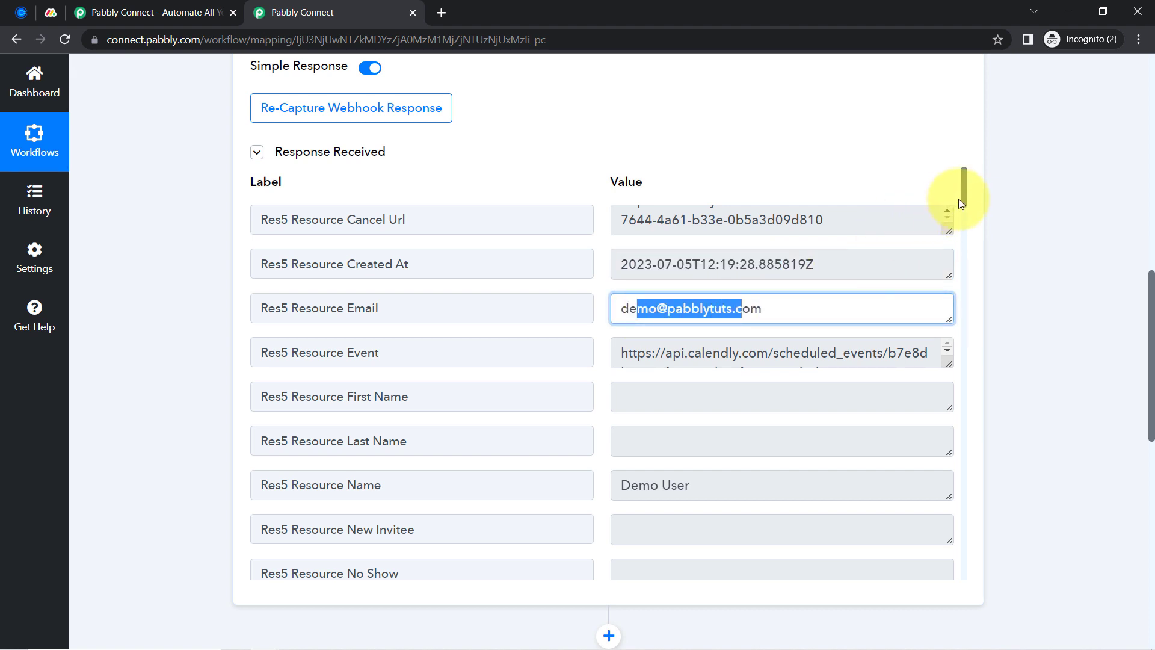
{"action": "scroll", "coordinate": [962, 199], "scroll_direction": "down", "scroll_amount": 2}
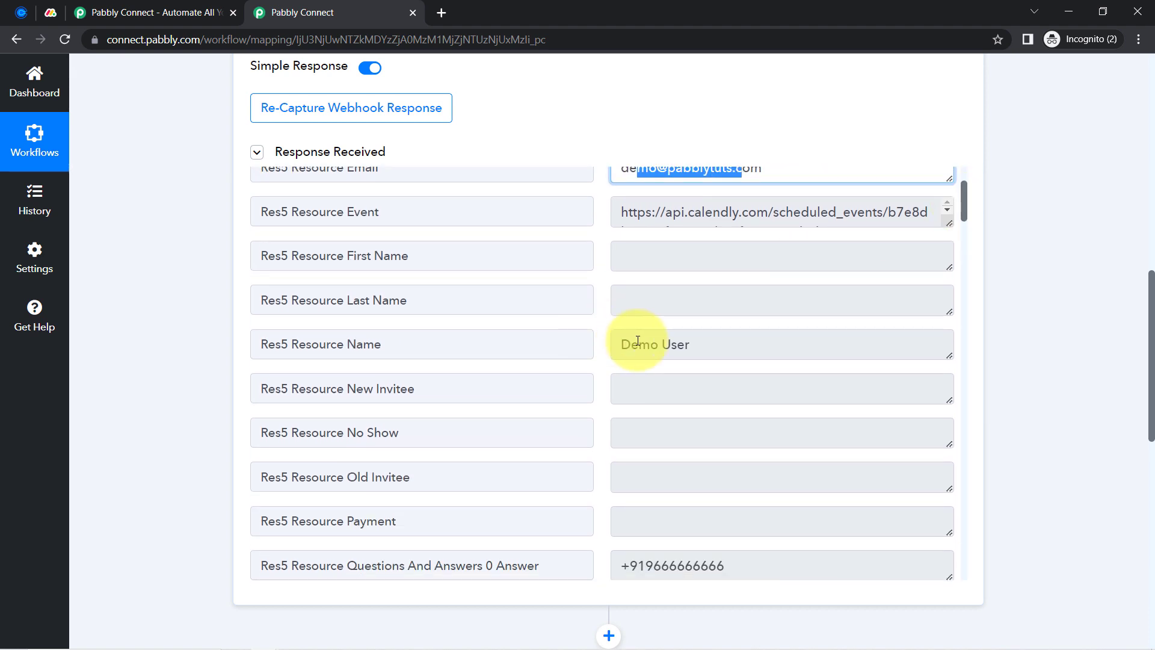
{"action": "left_click_drag", "start_coordinate": [638, 345], "coordinate": [729, 348]}
{"action": "scroll", "coordinate": [684, 472], "scroll_direction": "down", "scroll_amount": 1}
{"action": "left_click_drag", "start_coordinate": [646, 415], "coordinate": [709, 416]}
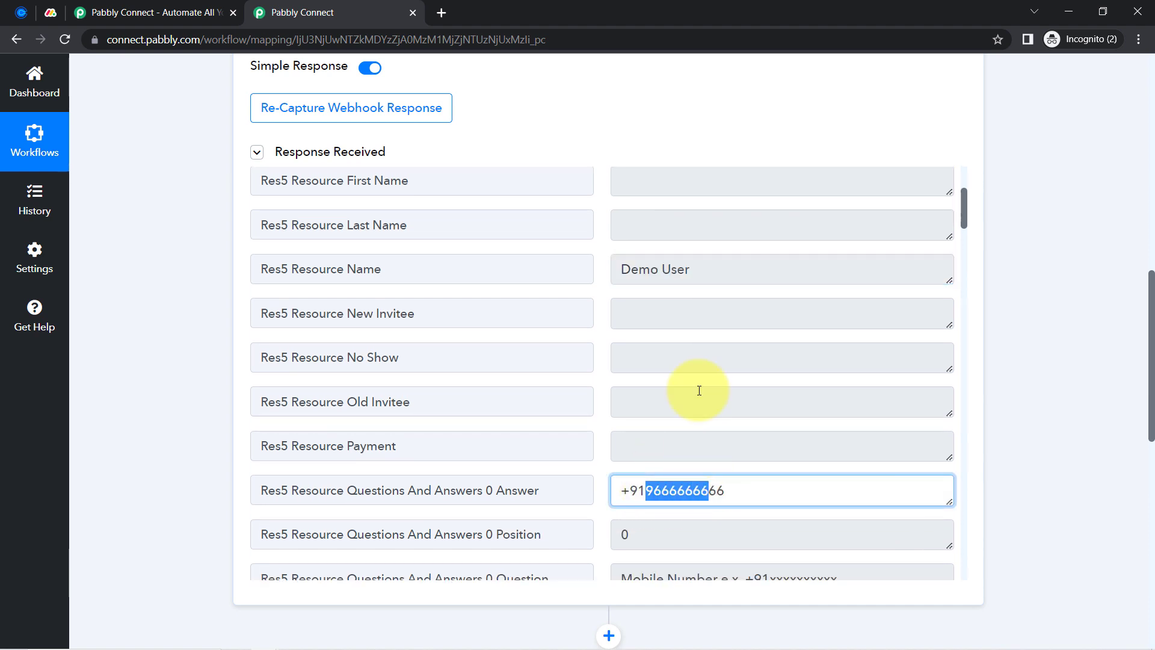
{"action": "scroll", "coordinate": [700, 391], "scroll_direction": "down", "scroll_amount": 1}
{"action": "scroll", "coordinate": [699, 391], "scroll_direction": "down", "scroll_amount": 1}
{"action": "scroll", "coordinate": [692, 389], "scroll_direction": "up", "scroll_amount": 4}
{"action": "scroll", "coordinate": [698, 389], "scroll_direction": "down", "scroll_amount": 10}
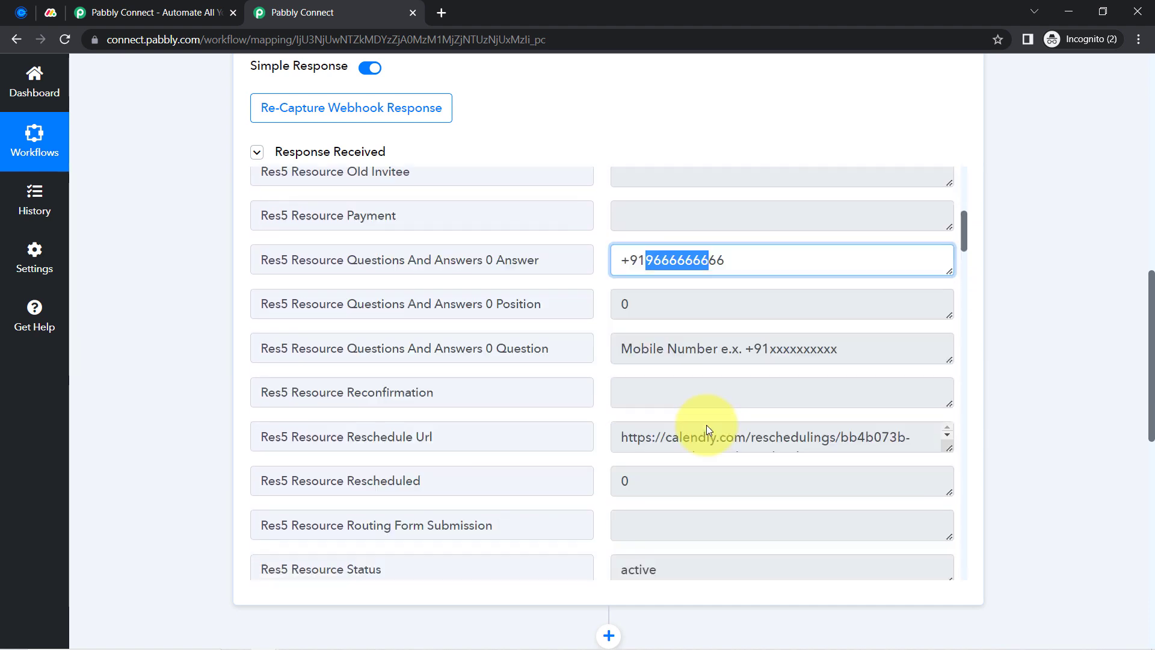
{"action": "scroll", "coordinate": [711, 448], "scroll_direction": "down", "scroll_amount": 6}
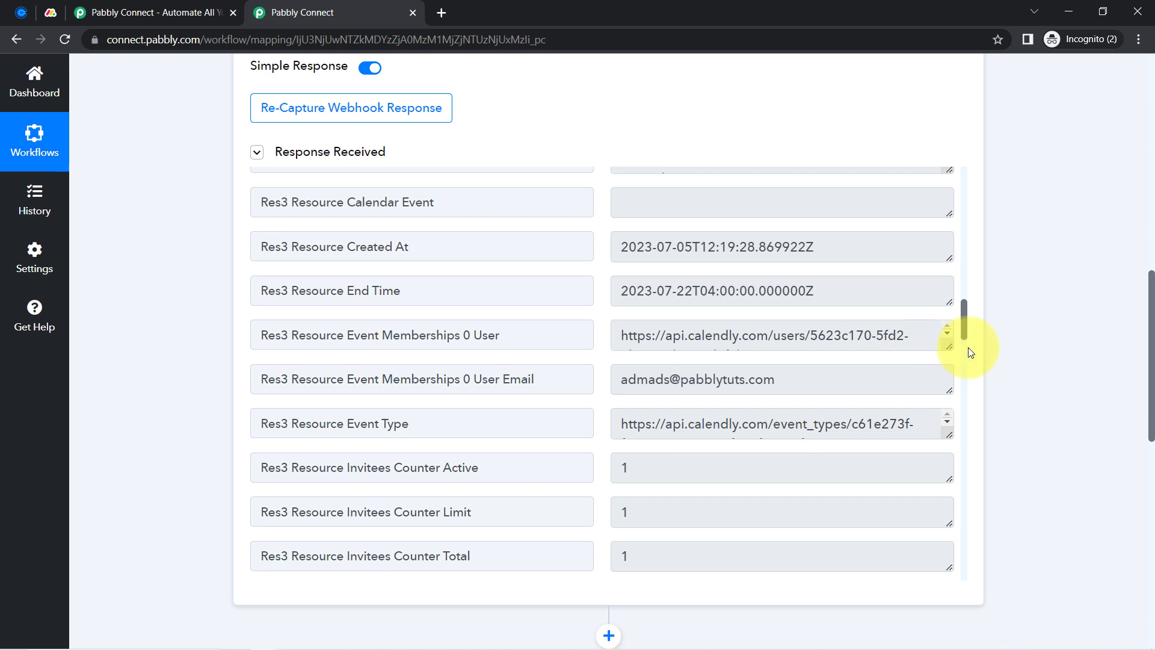
{"action": "left_click_drag", "start_coordinate": [963, 329], "coordinate": [967, 367]}
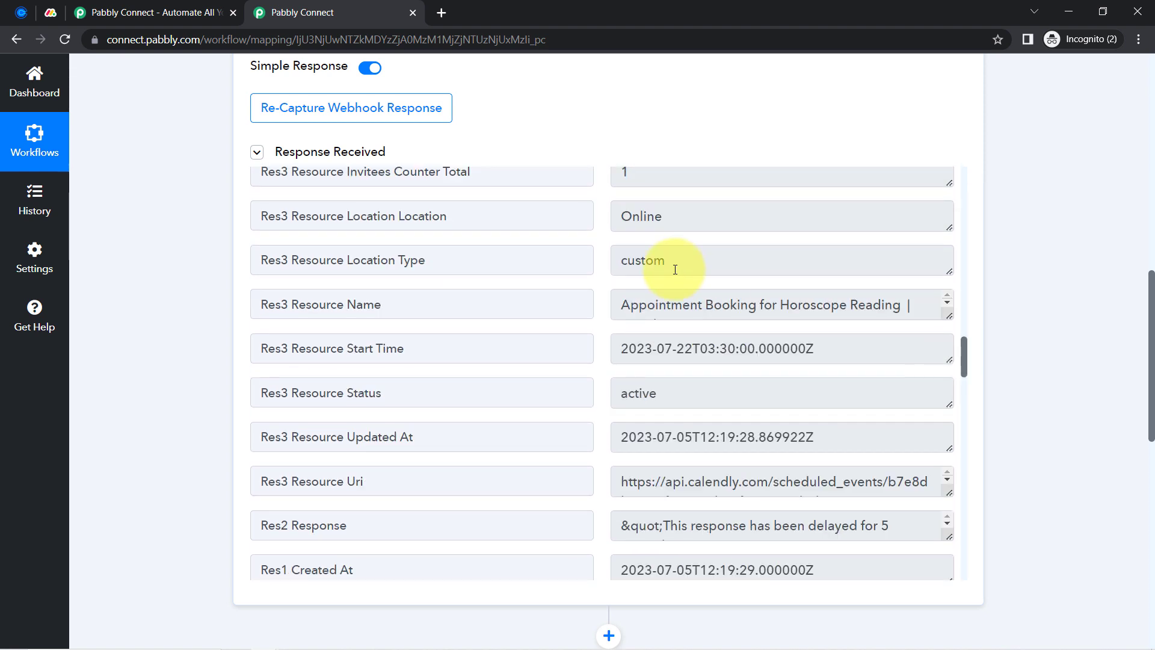
{"action": "left_click_drag", "start_coordinate": [635, 302], "coordinate": [948, 330]}
{"action": "left_click", "coordinate": [730, 304]}
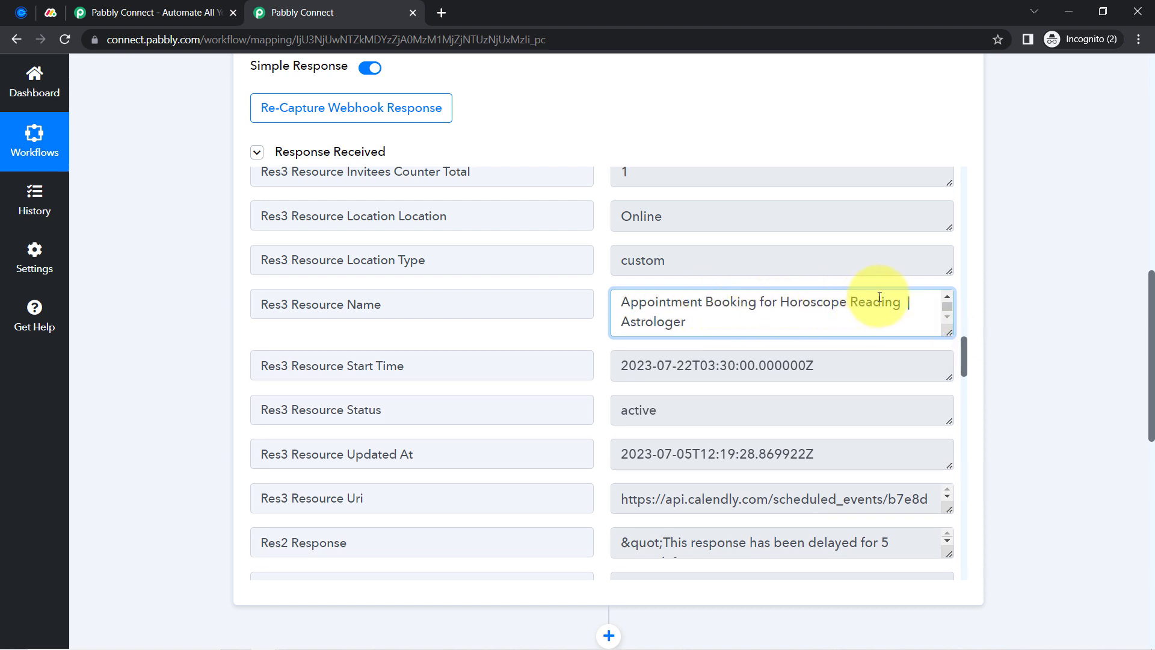
{"action": "left_click_drag", "start_coordinate": [666, 365], "coordinate": [838, 370]}
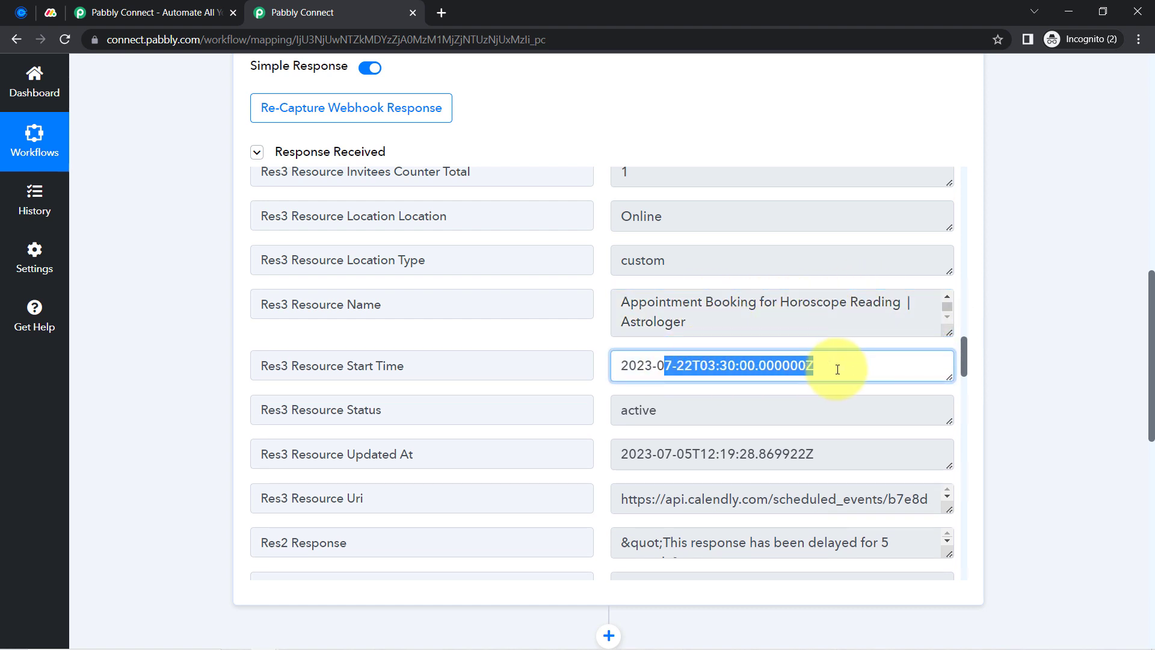
{"action": "triple_click", "coordinate": [838, 369]}
{"action": "left_click", "coordinate": [745, 368]}
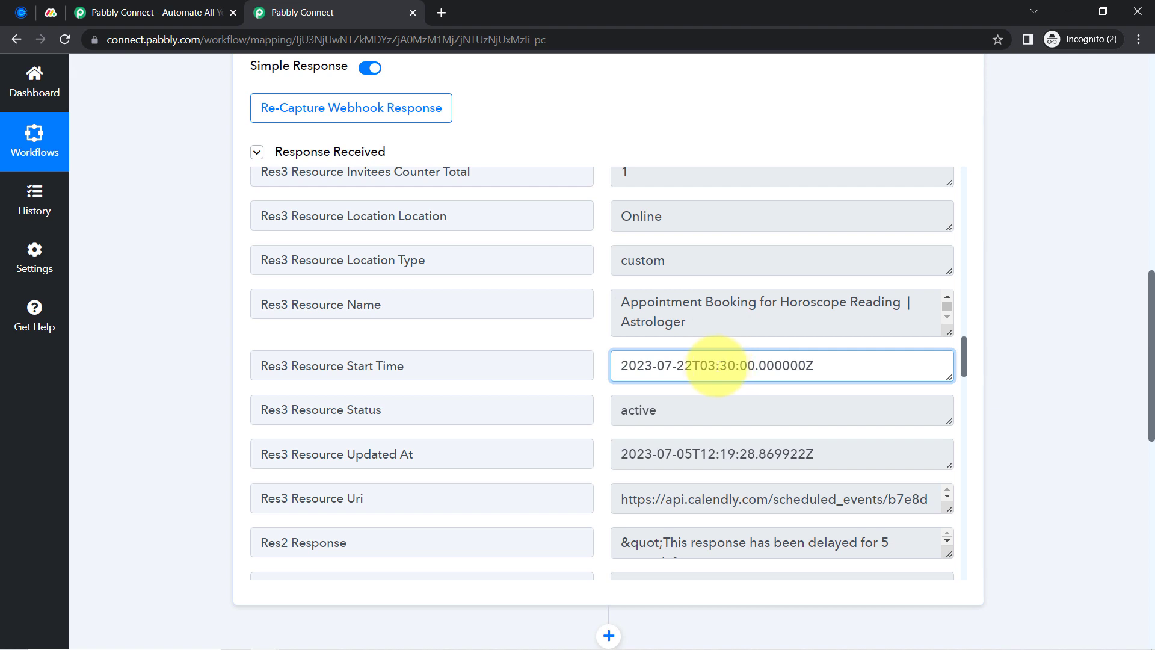
{"action": "left_click_drag", "start_coordinate": [693, 368], "coordinate": [806, 368]}
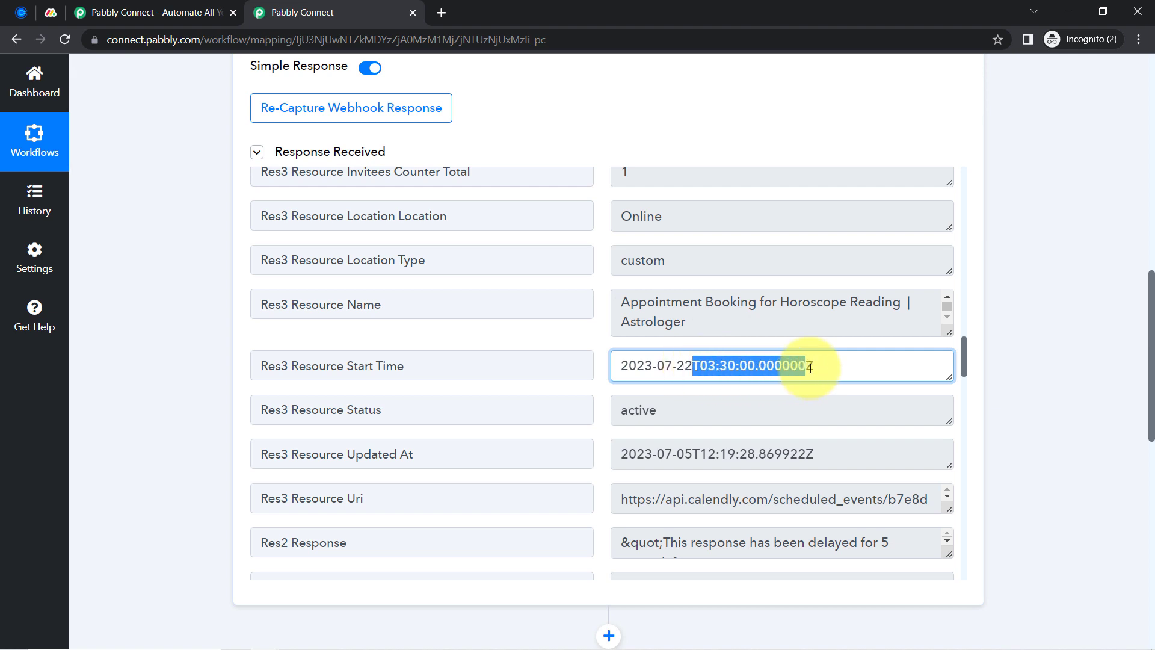
{"action": "left_click", "coordinate": [730, 368]}
{"action": "left_click_drag", "start_coordinate": [698, 367], "coordinate": [804, 373]}
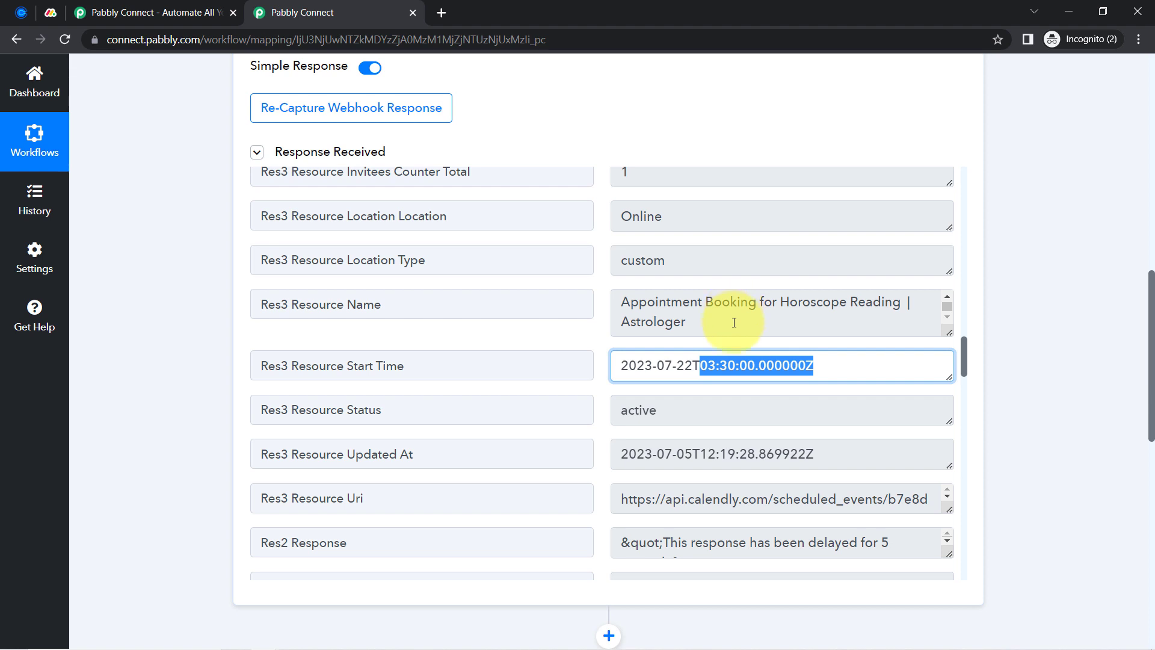
{"action": "left_click", "coordinate": [730, 373]}
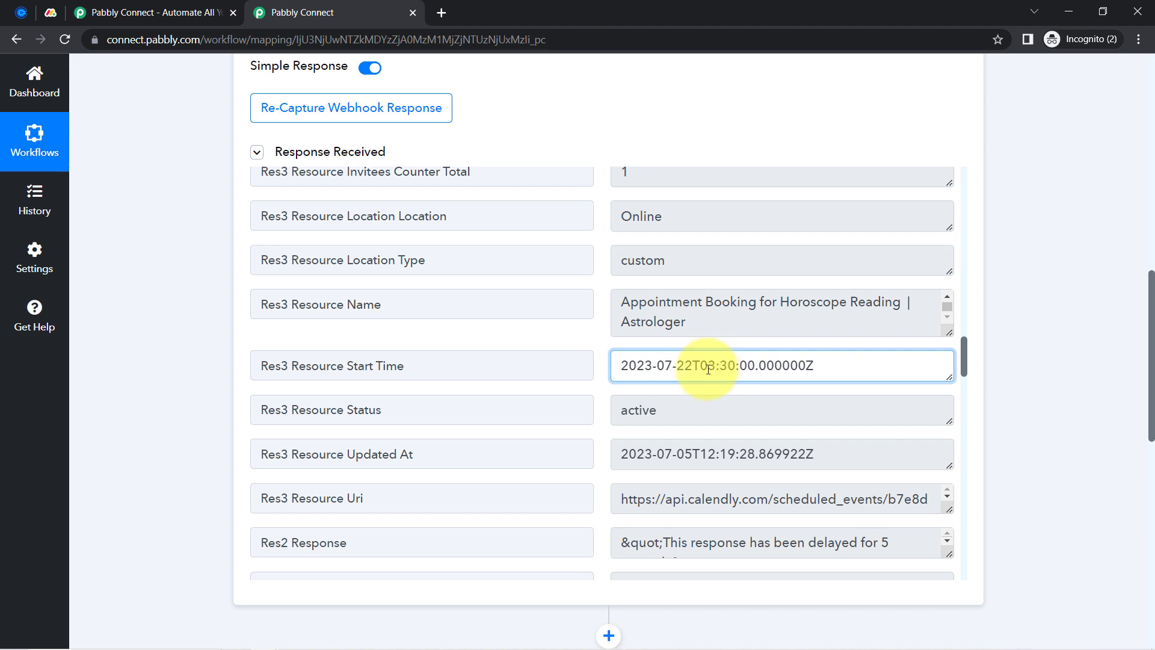
{"action": "left_click_drag", "start_coordinate": [679, 364], "coordinate": [776, 367]}
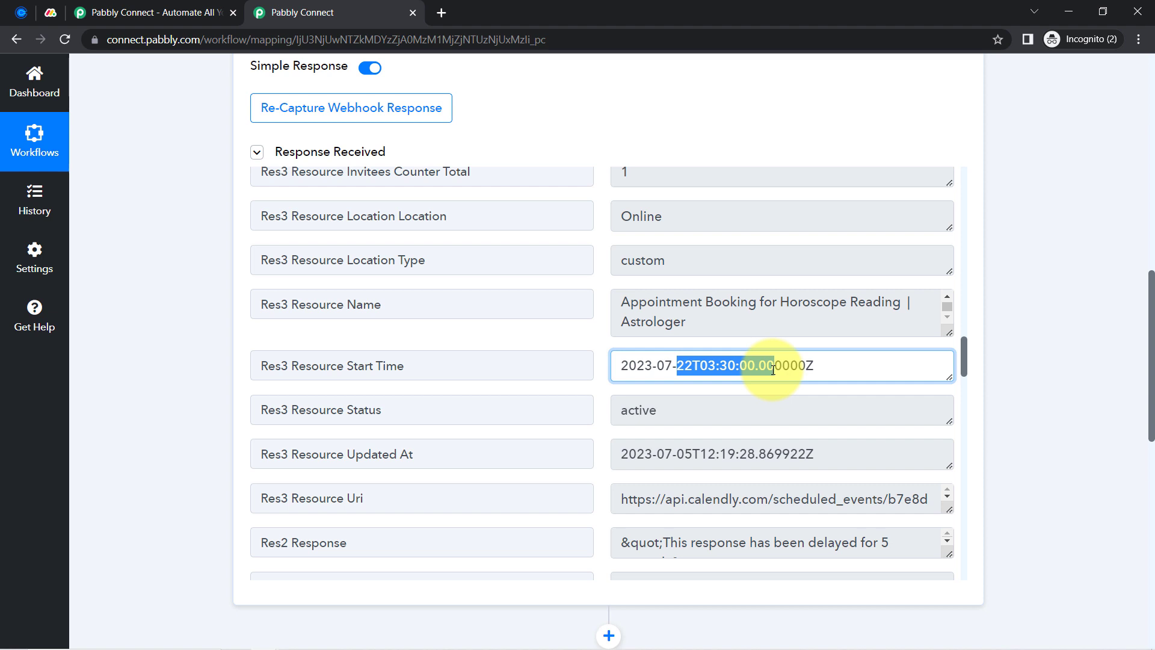
{"action": "scroll", "coordinate": [593, 420], "scroll_direction": "down", "scroll_amount": 5}
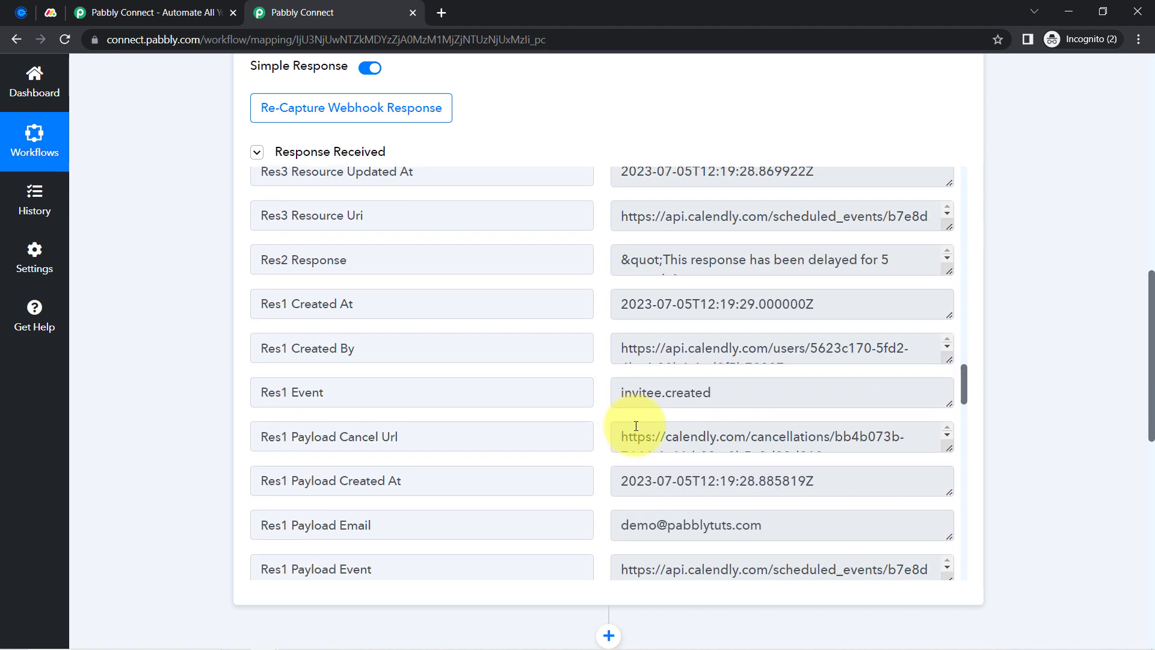
{"action": "scroll", "coordinate": [709, 419], "scroll_direction": "down", "scroll_amount": 4}
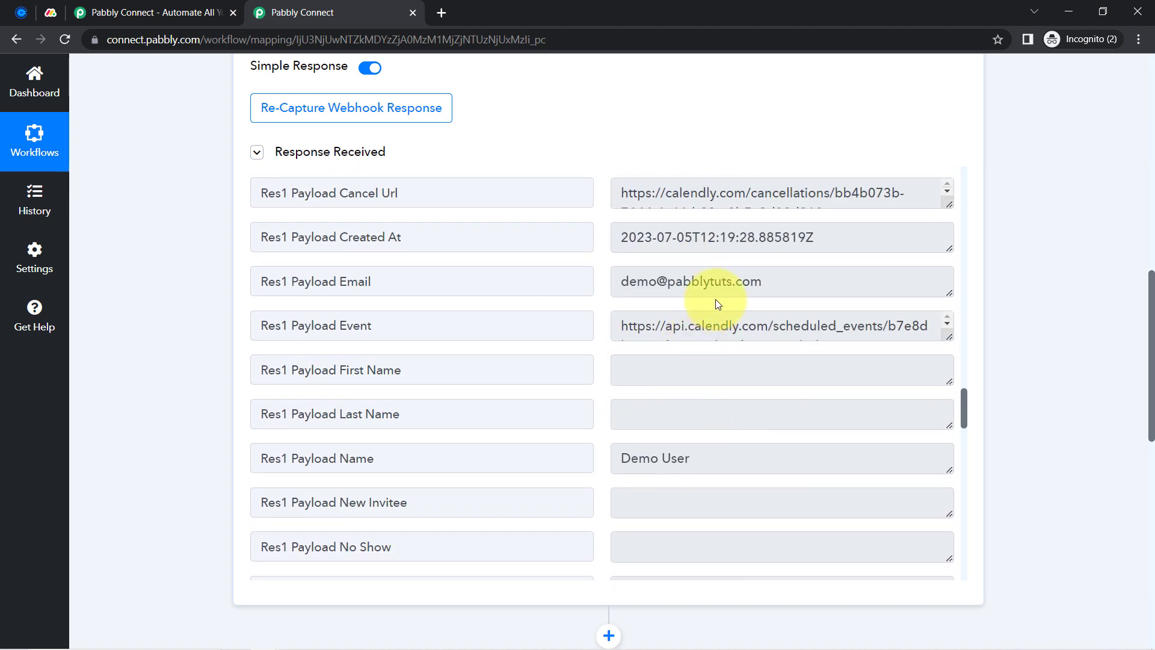
{"action": "left_click_drag", "start_coordinate": [722, 281], "coordinate": [700, 281]}
{"action": "left_click_drag", "start_coordinate": [666, 457], "coordinate": [621, 457]}
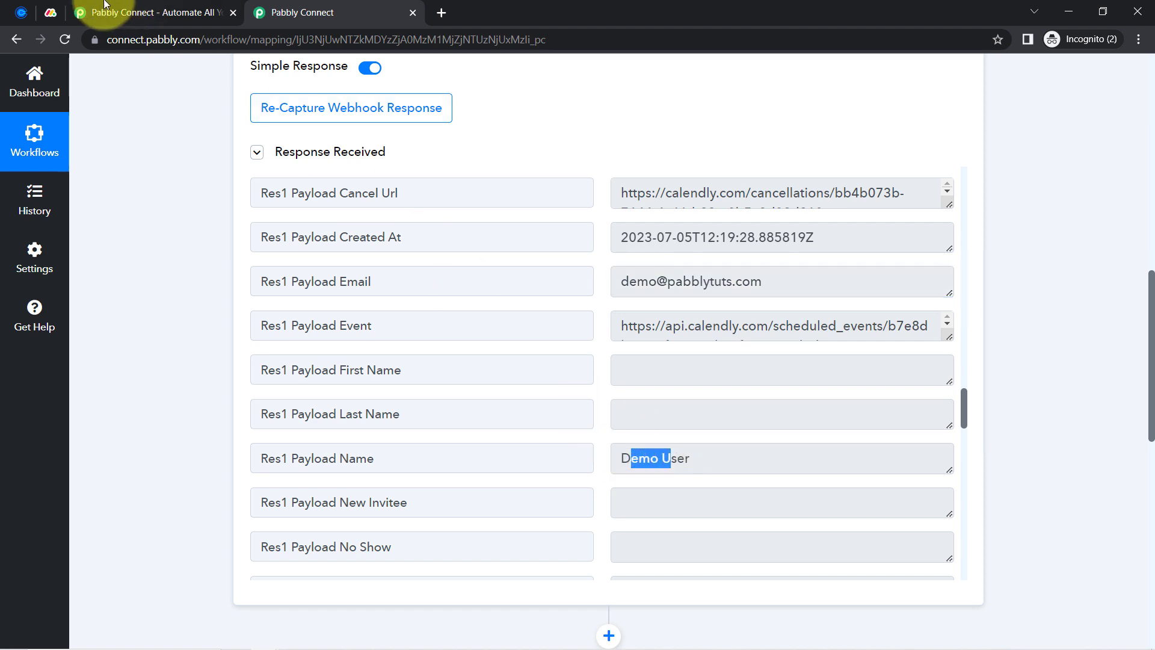
{"action": "left_click", "coordinate": [21, 12]}
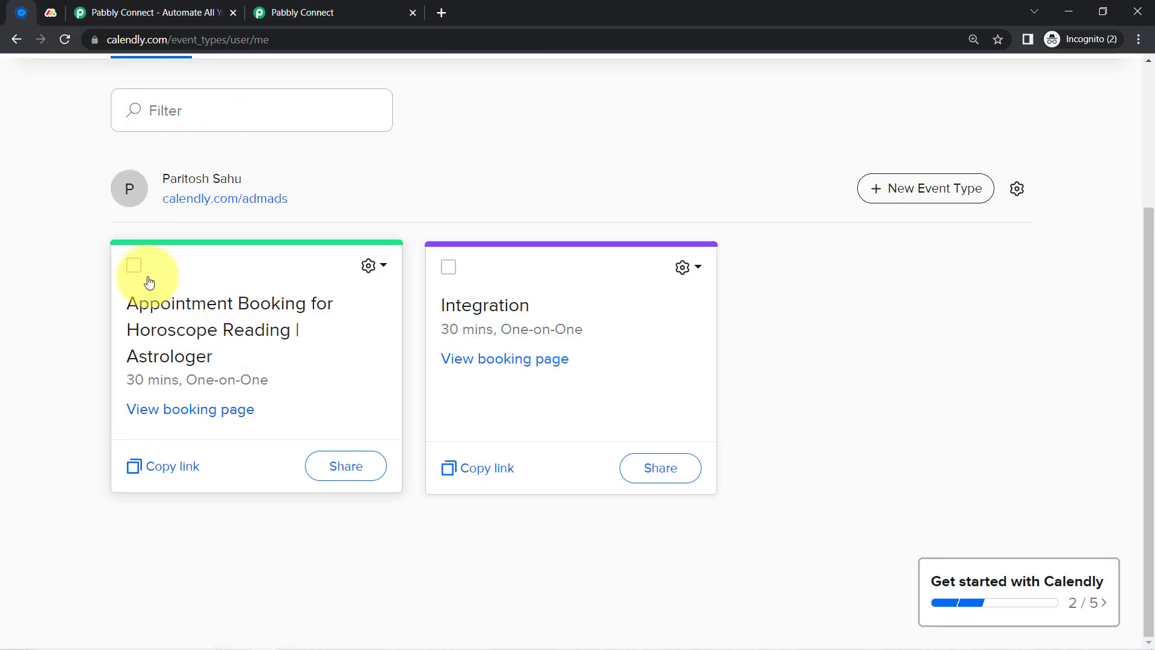
{"action": "left_click", "coordinate": [278, 7]}
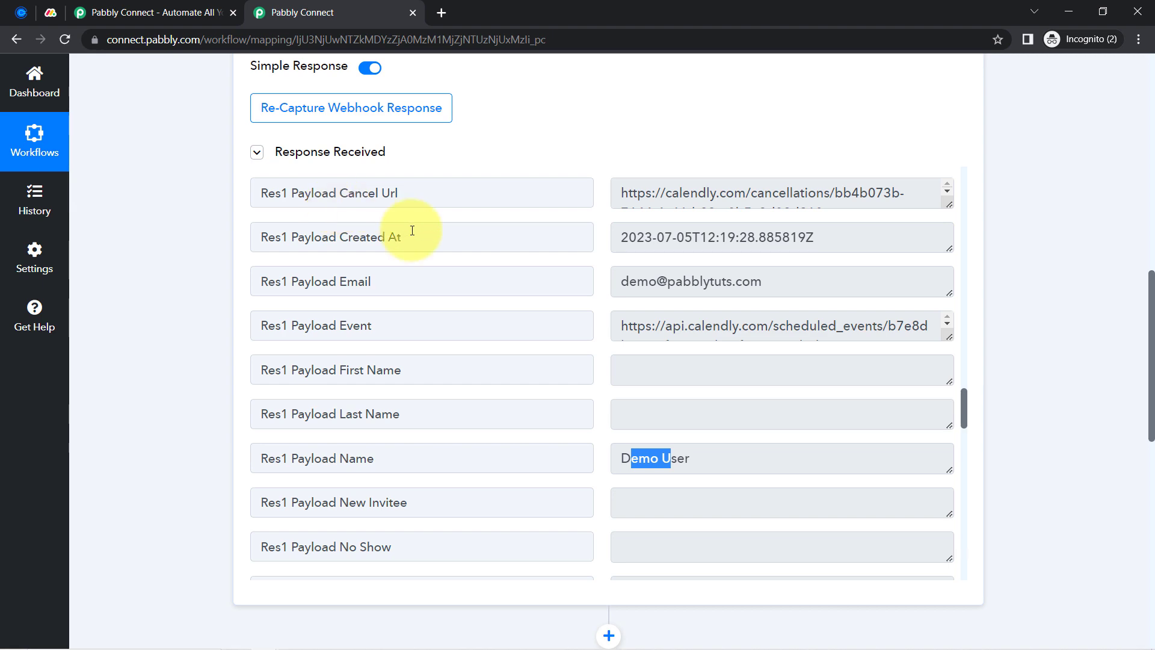
{"action": "left_click_drag", "start_coordinate": [1153, 361], "coordinate": [1142, 84]}
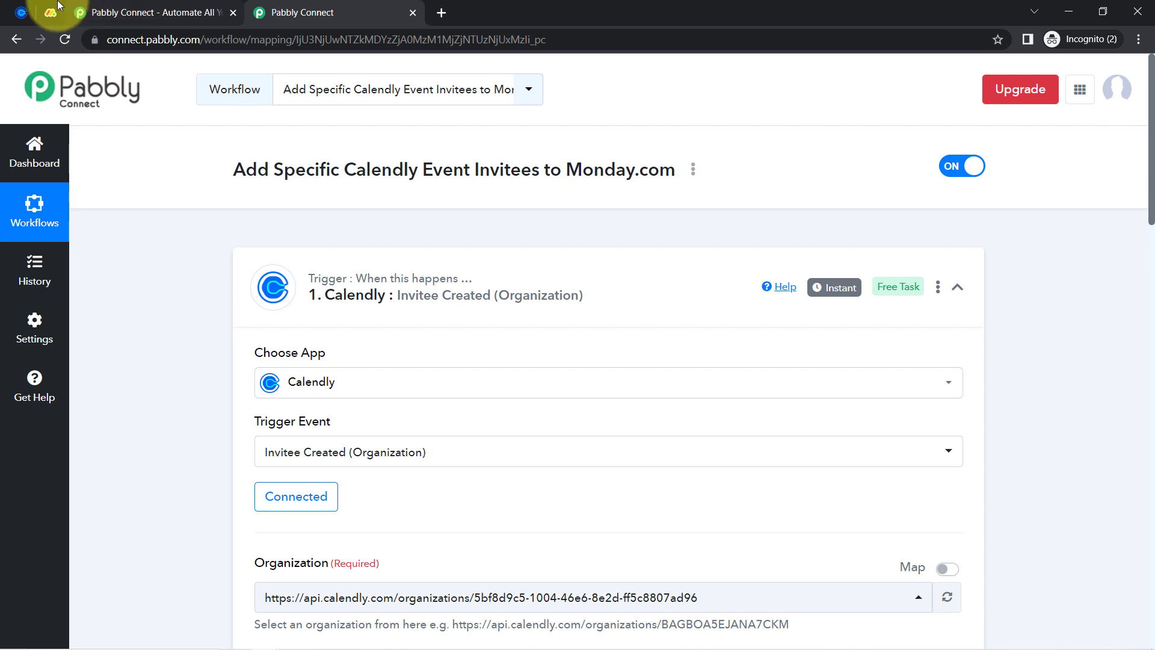
After a look at the Calendly event types, collapse the Calendly Invitee Created trigger step
{"action": "left_click", "coordinate": [21, 12]}
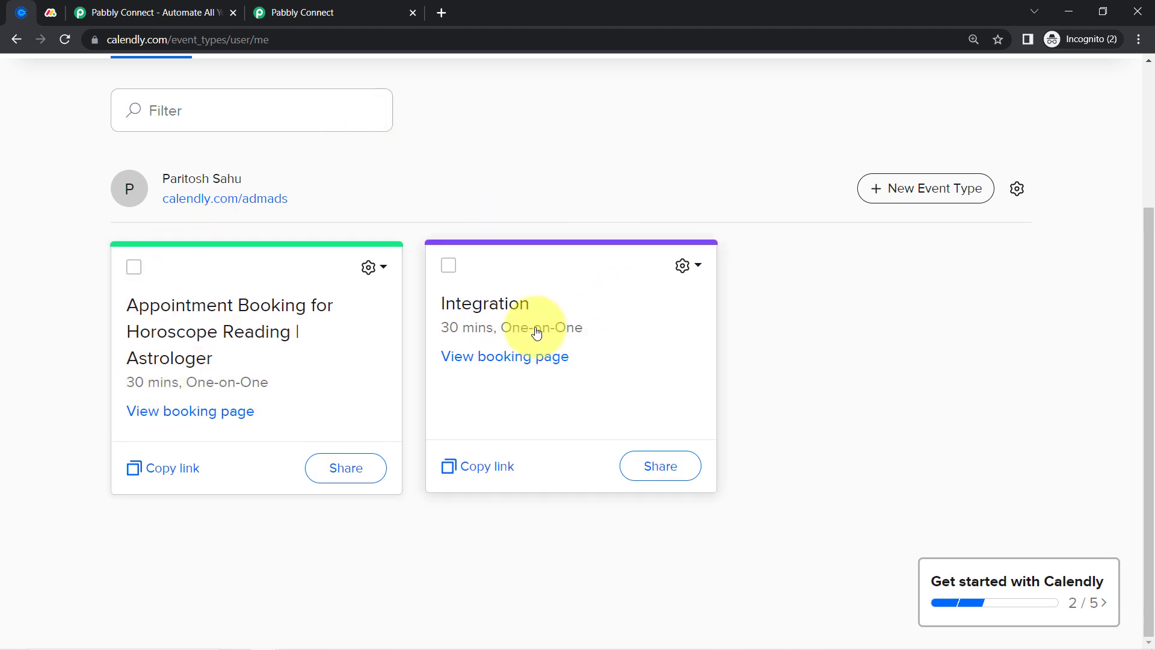
{"action": "left_click", "coordinate": [334, 12]}
{"action": "mouse_move", "coordinate": [820, 294]}
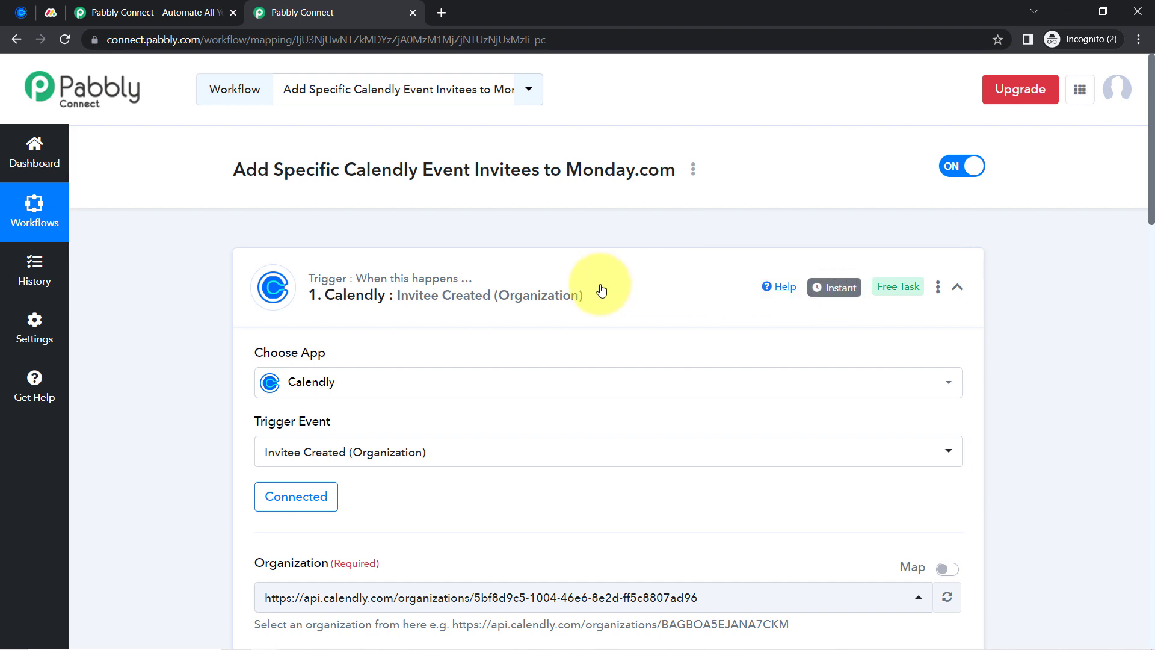
{"action": "left_click", "coordinate": [541, 286]}
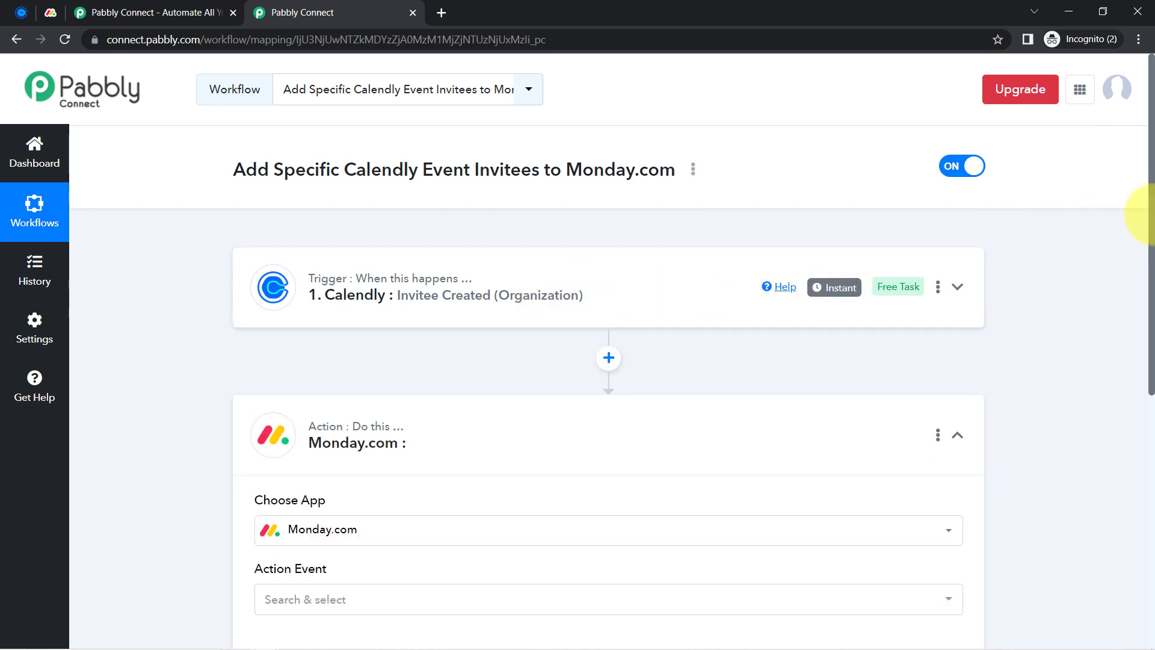
Set the Monday.com action event to Create Item
{"action": "left_click_drag", "start_coordinate": [1151, 219], "coordinate": [1149, 367]}
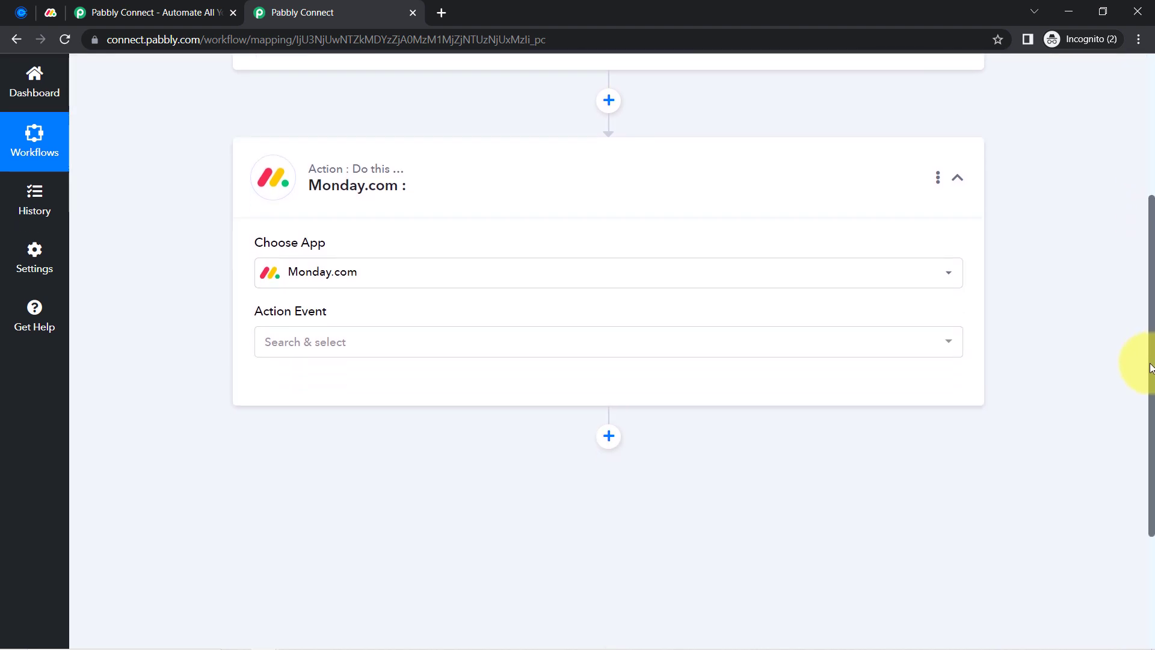
{"action": "left_click", "coordinate": [277, 353]}
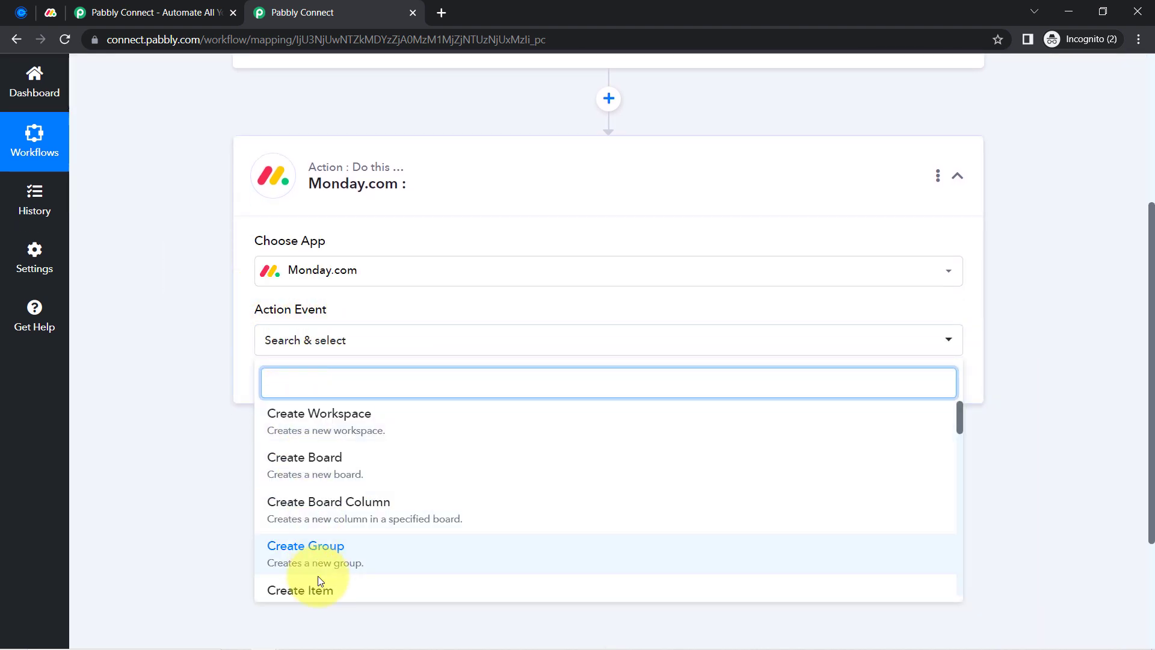
{"action": "left_click", "coordinate": [322, 591]}
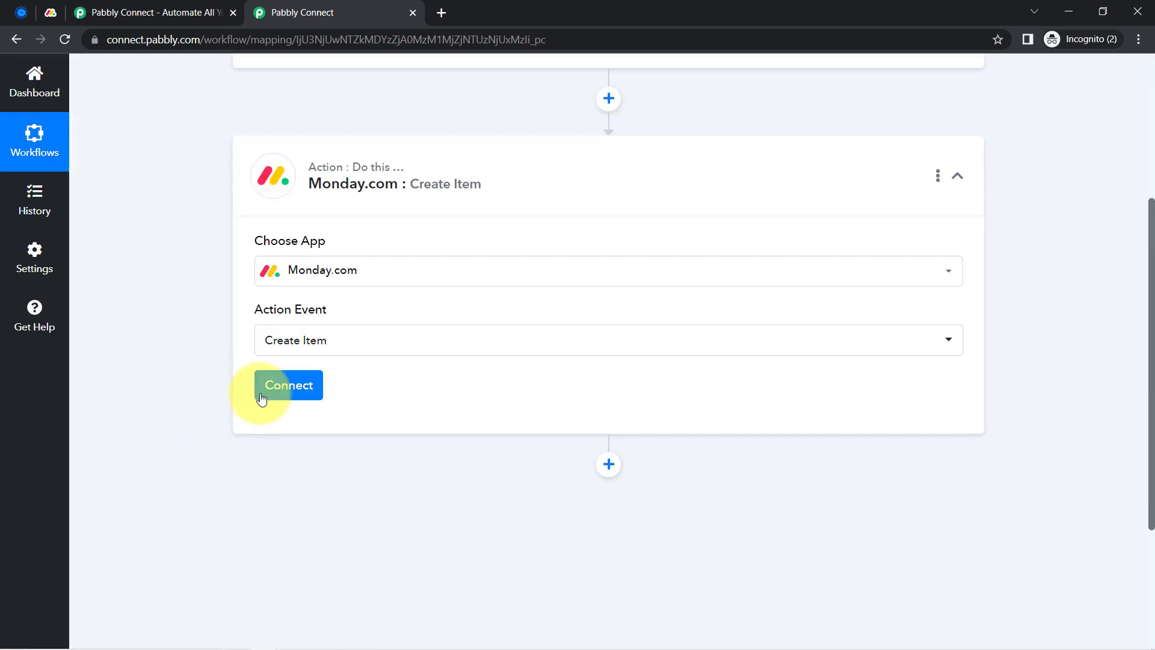
Start a new Monday.com connection and read the API token instructions
{"action": "left_click", "coordinate": [261, 398]}
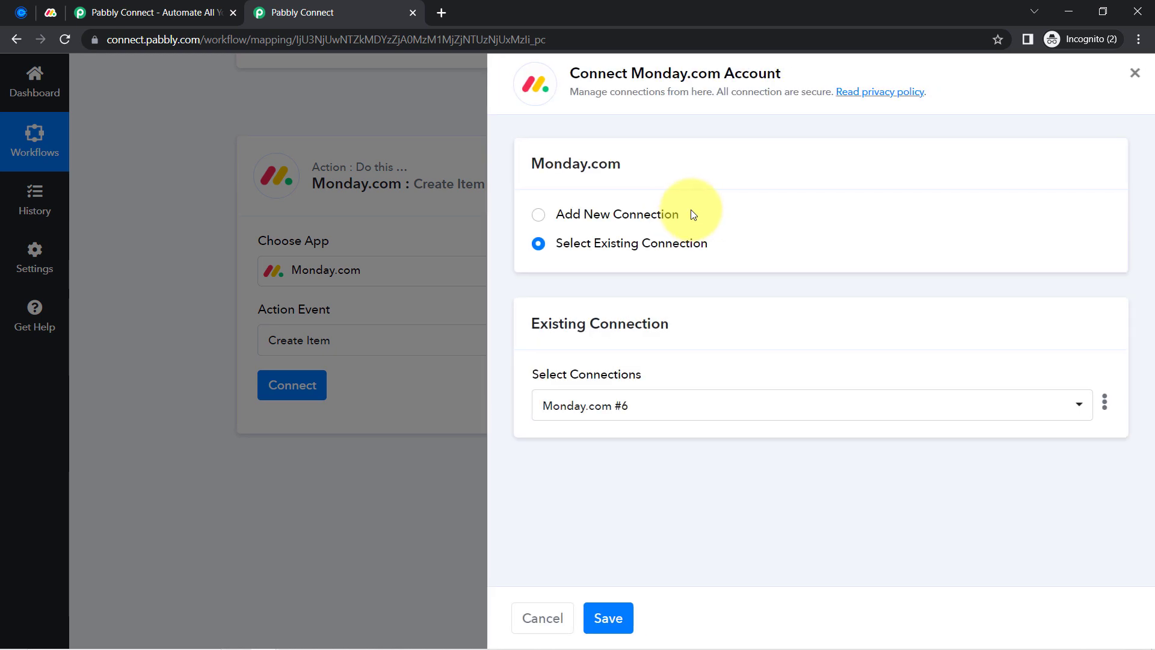
{"action": "left_click", "coordinate": [668, 213]}
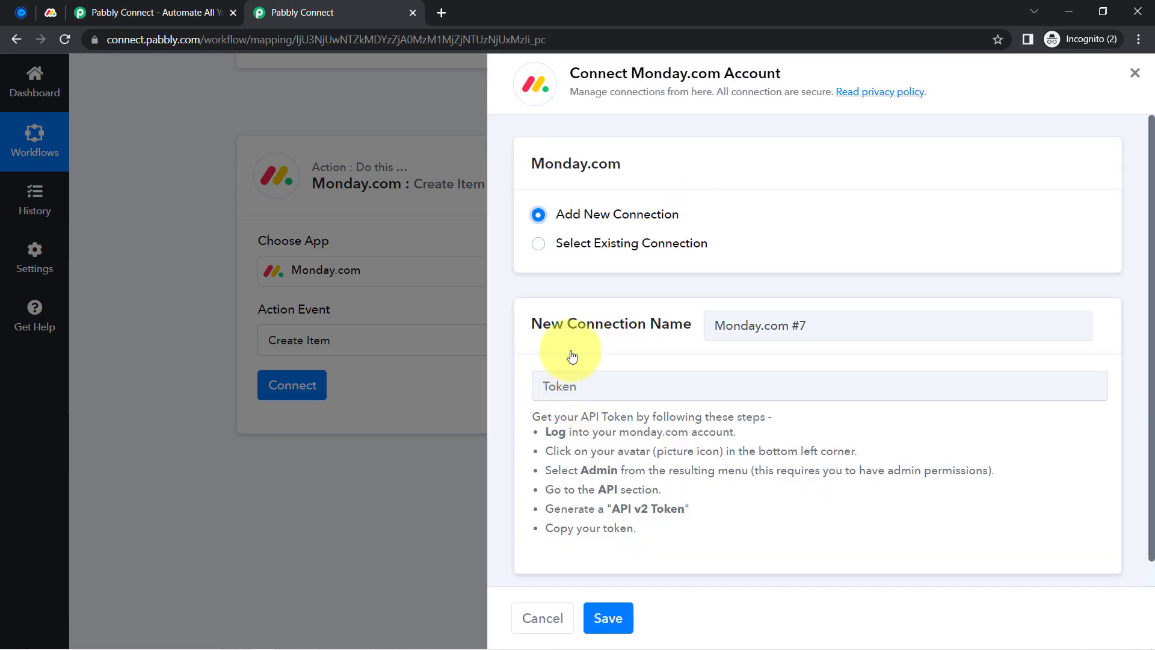
{"action": "left_click_drag", "start_coordinate": [578, 420], "coordinate": [650, 418]}
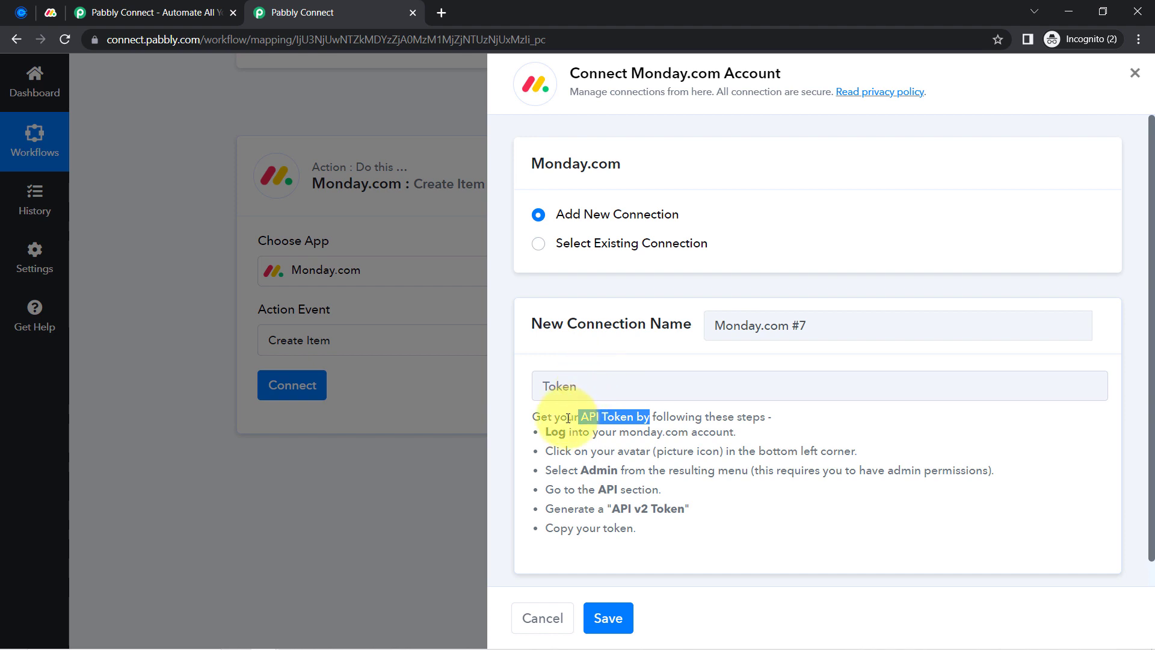
{"action": "left_click_drag", "start_coordinate": [575, 441], "coordinate": [645, 537]}
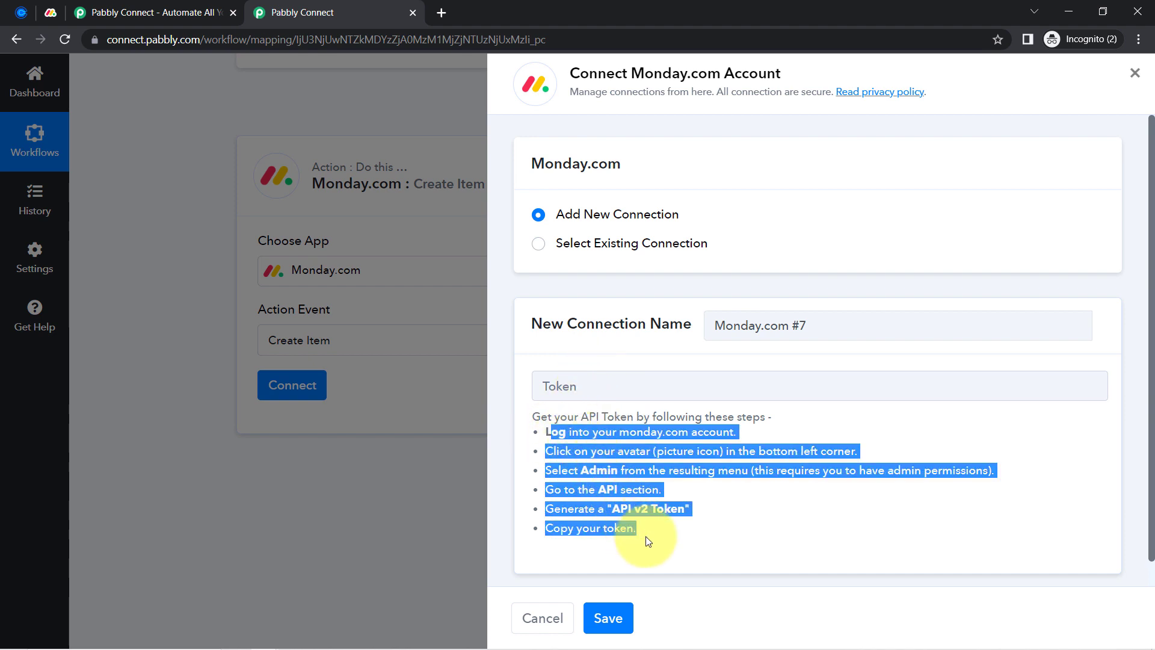
{"action": "left_click", "coordinate": [51, 13]}
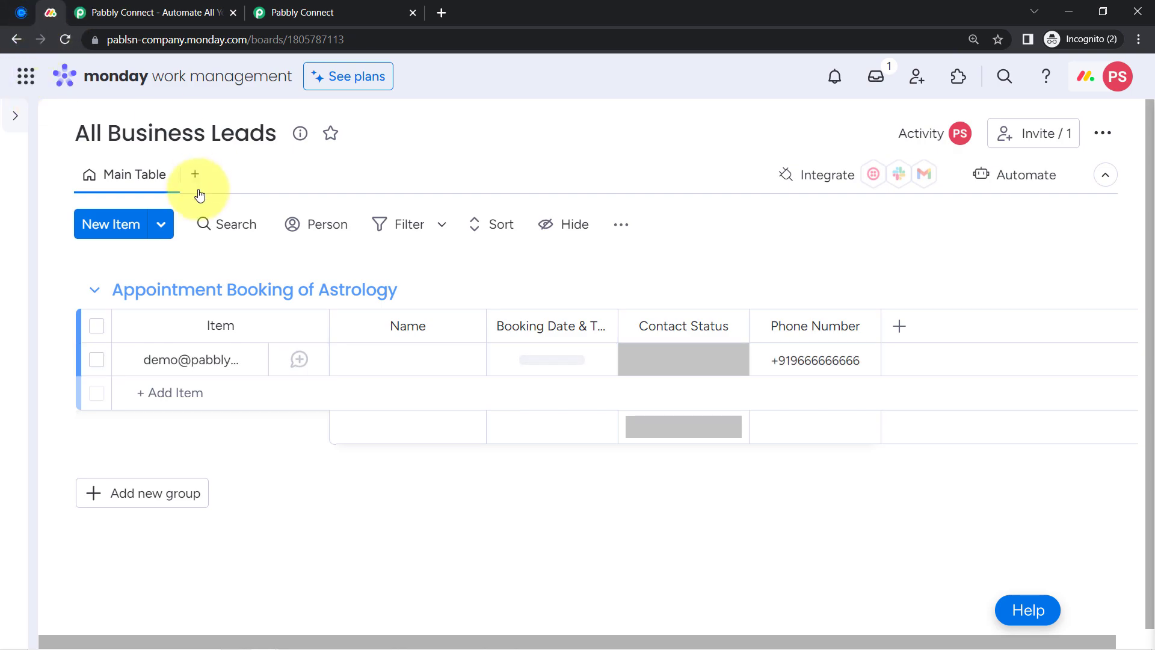
Copy the Personal API Token from monday.com Administration > API, then return to the All Business Leads board
{"action": "left_click", "coordinate": [1113, 83]}
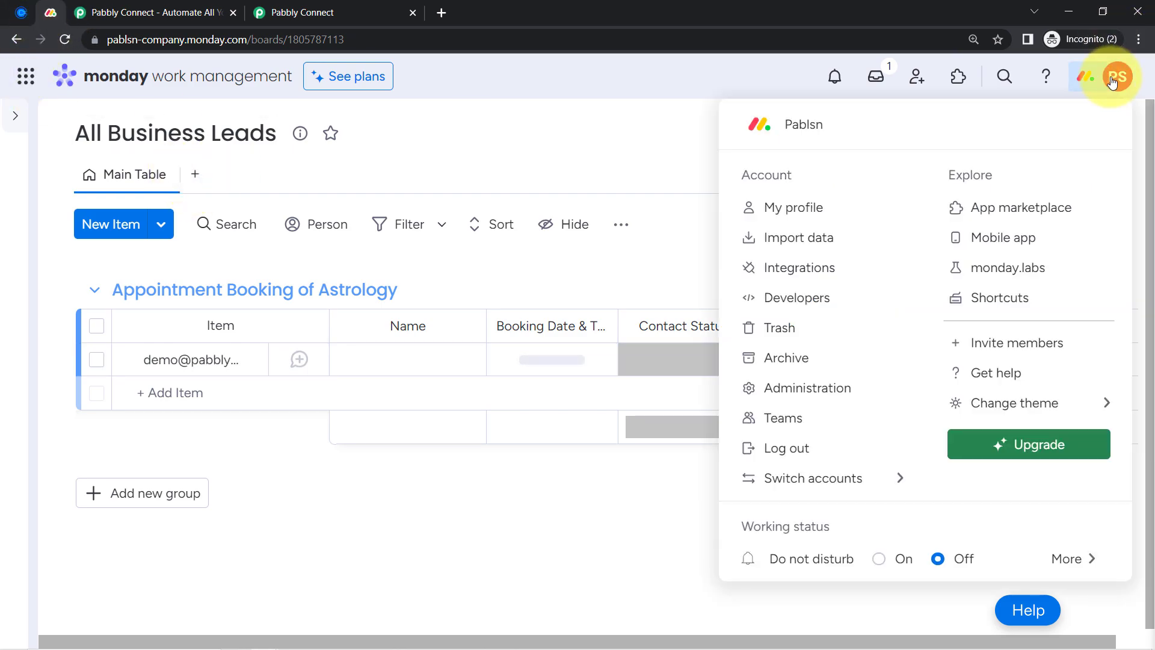
{"action": "left_click", "coordinate": [824, 388]}
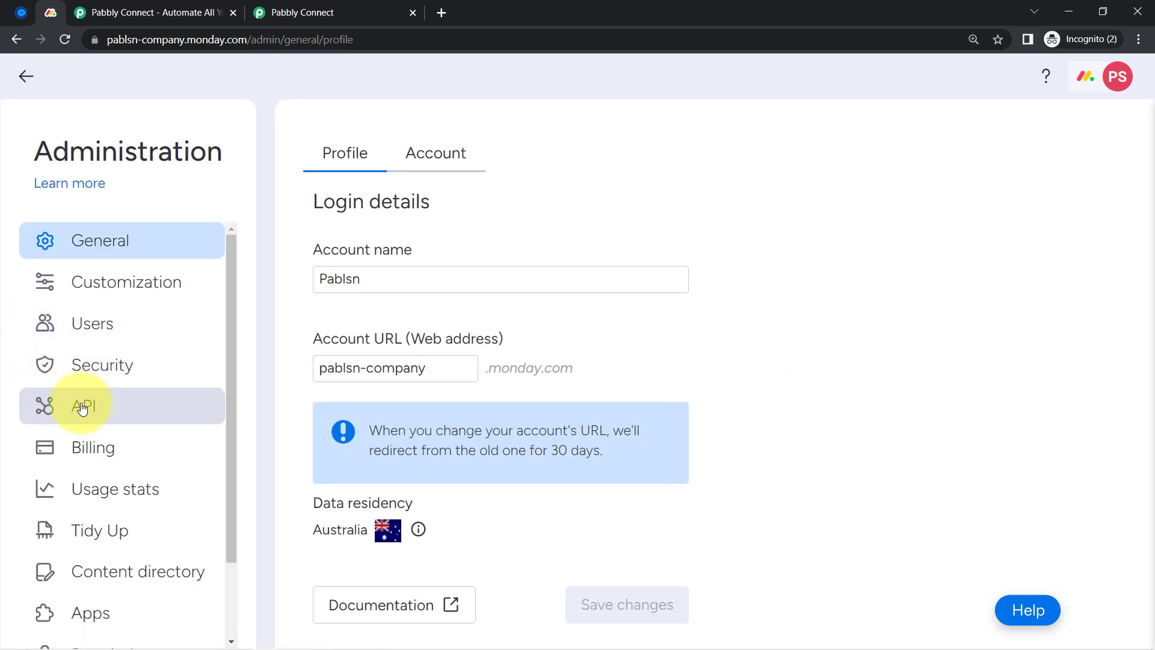
{"action": "left_click", "coordinate": [83, 407]}
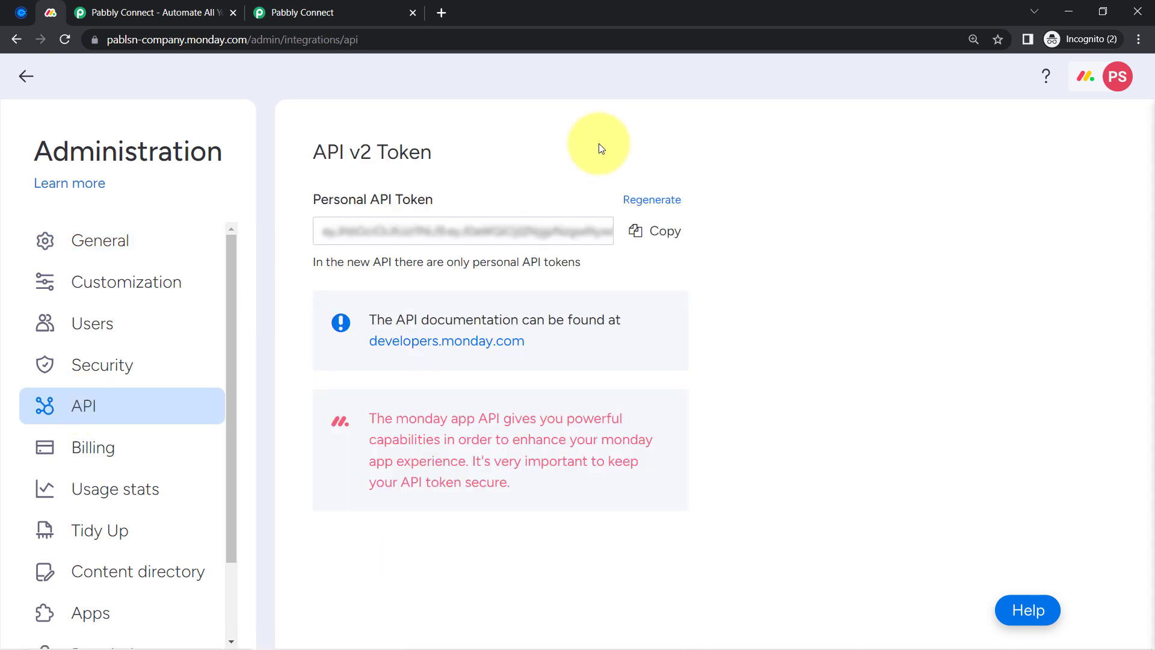
{"action": "left_click_drag", "start_coordinate": [311, 200], "coordinate": [445, 203]}
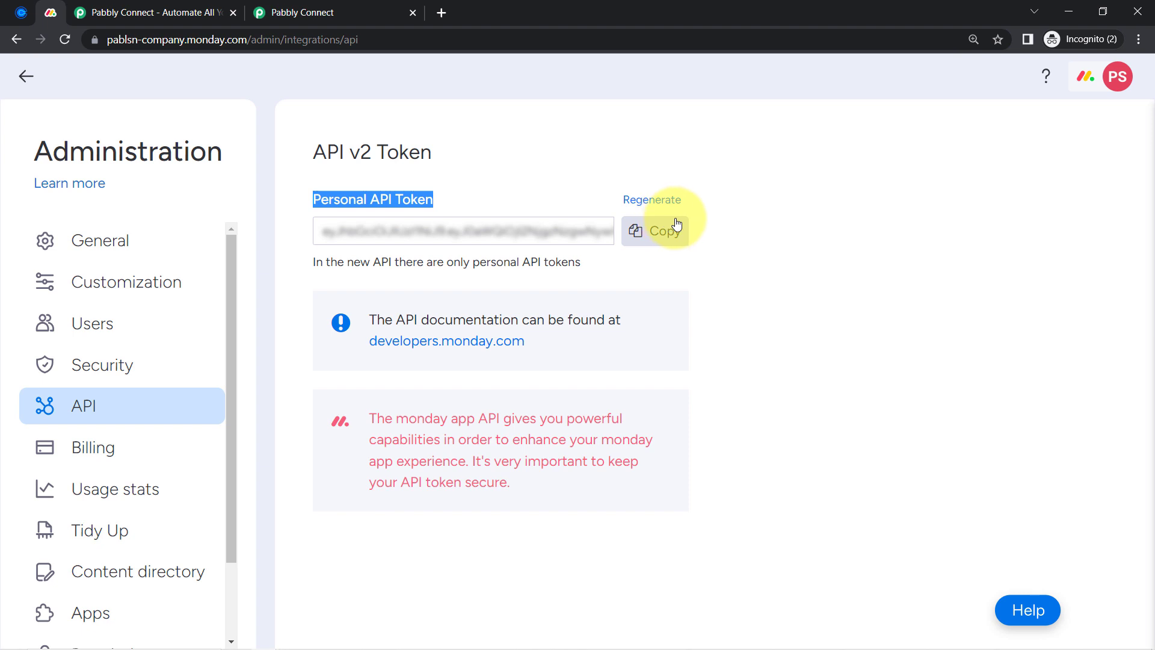
{"action": "left_click", "coordinate": [658, 247]}
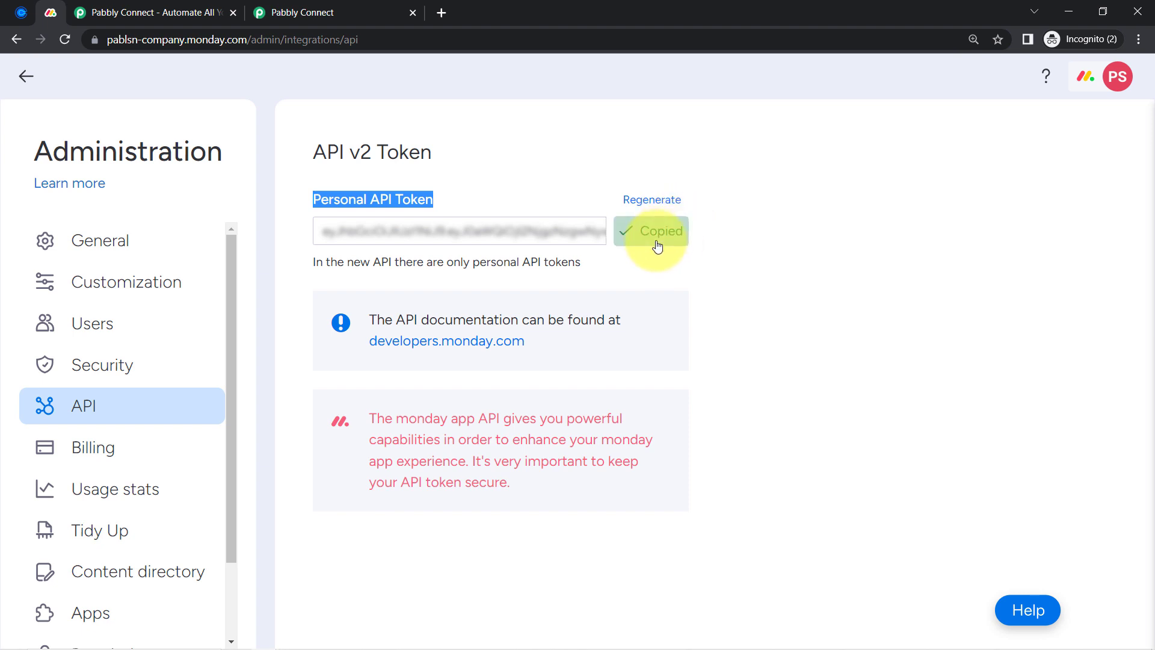
{"action": "left_click", "coordinate": [26, 76]}
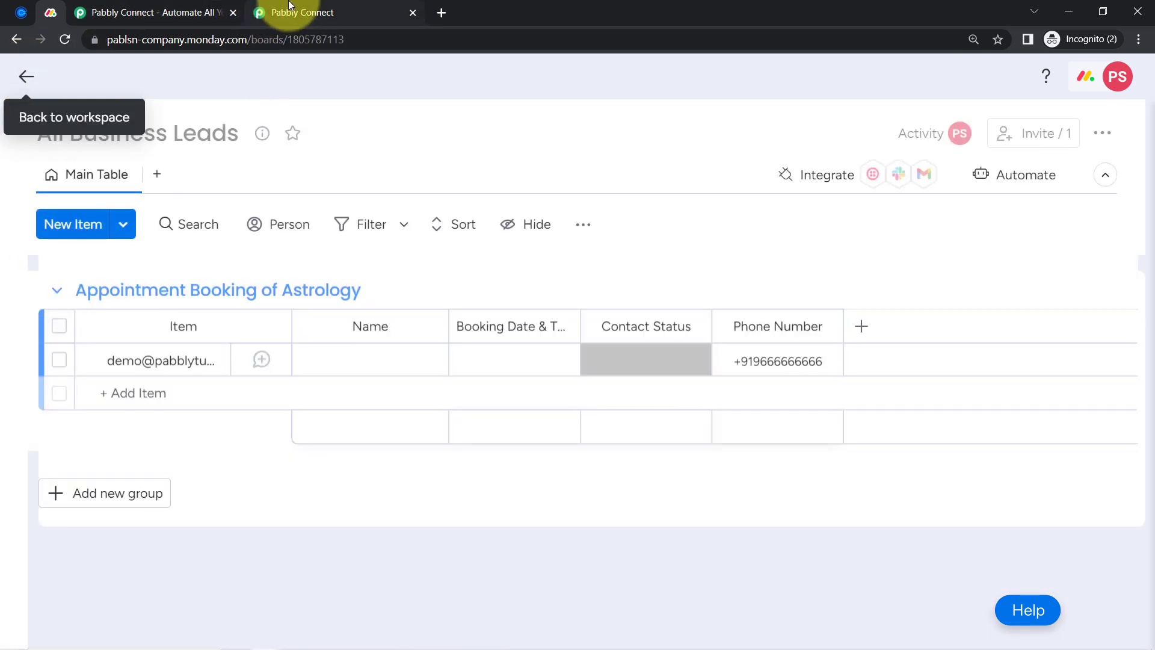
Paste the copied API token into the Monday.com connection and save it
{"action": "left_click", "coordinate": [297, 6]}
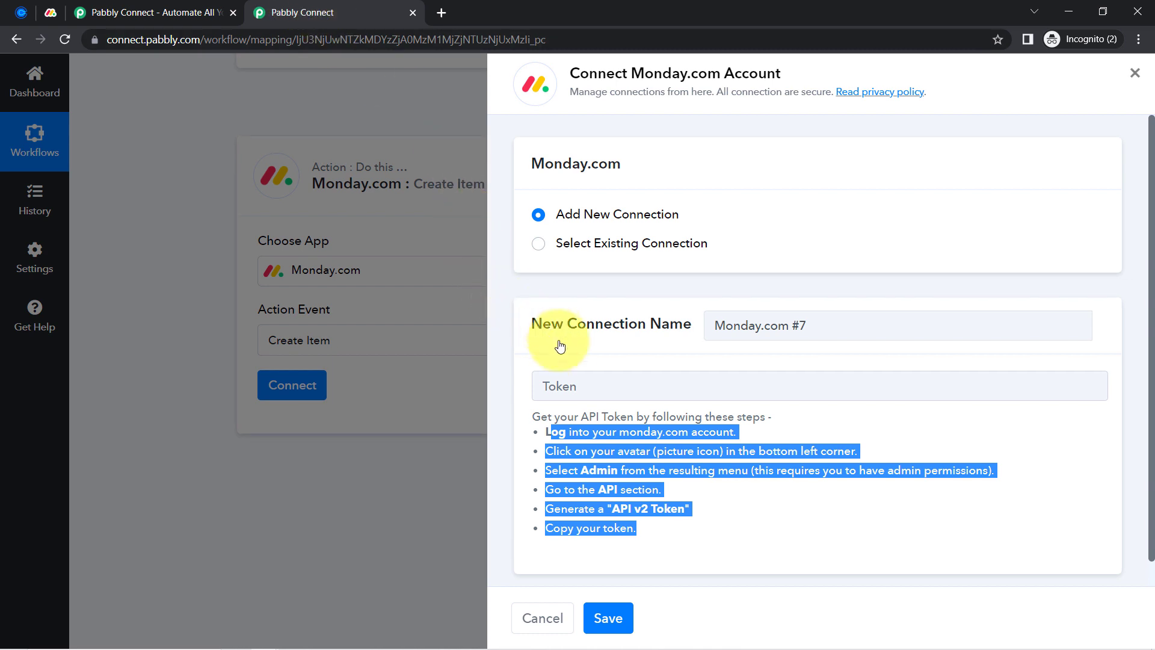
{"action": "left_click", "coordinate": [554, 385]}
{"action": "key", "text": "ctrl+v"}
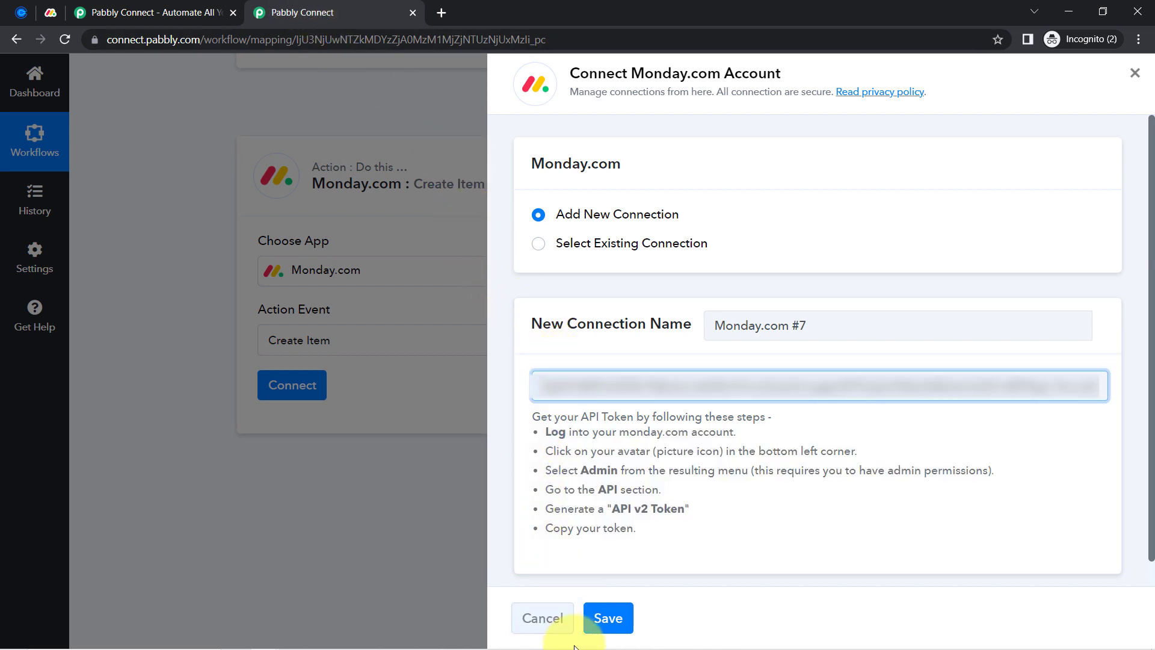
{"action": "left_click", "coordinate": [608, 617]}
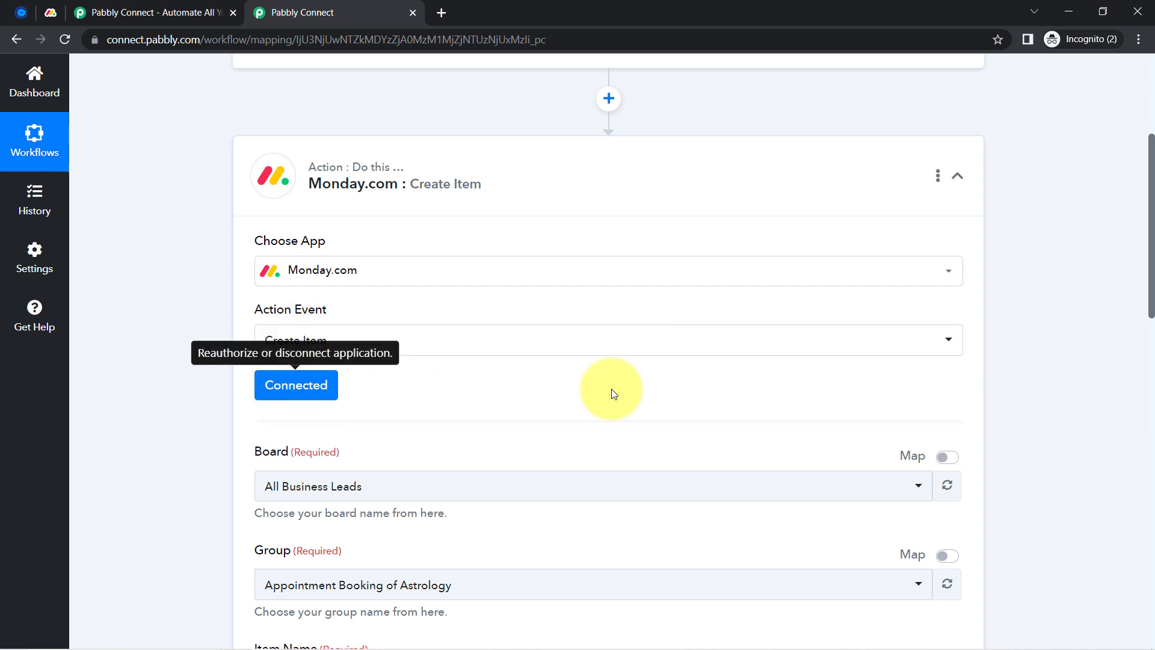
Confirm board All Business Leads and group Appointment Booking of Astrology in the action
{"action": "left_click_drag", "start_coordinate": [1151, 299], "coordinate": [1137, 378]}
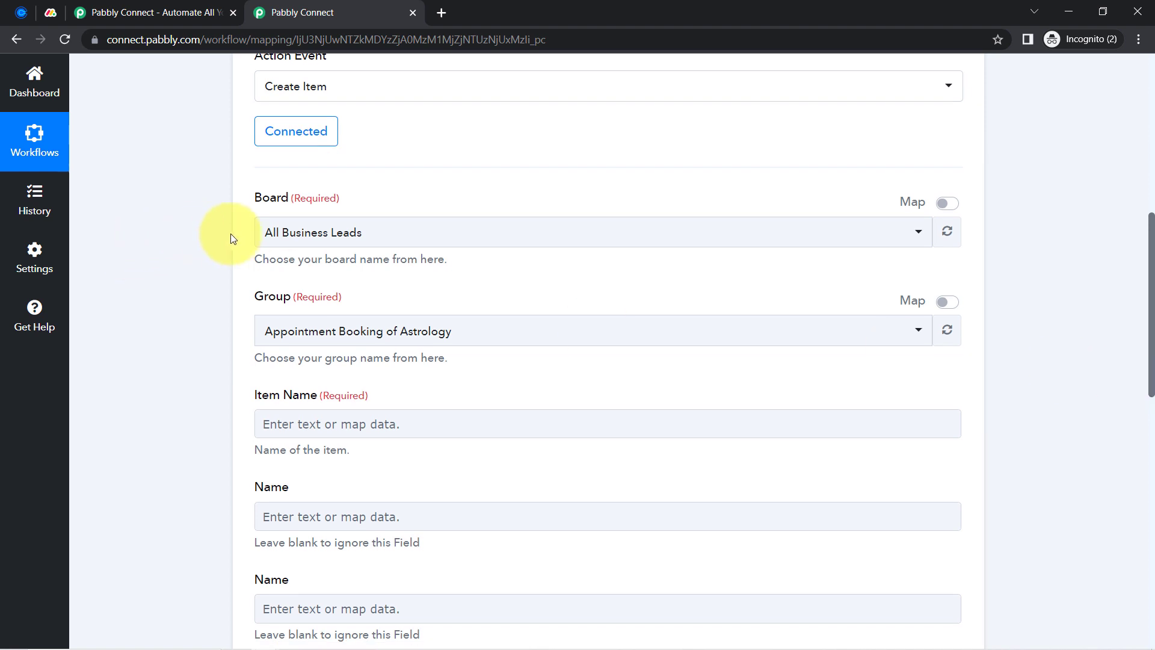
{"action": "left_click", "coordinate": [268, 232]}
{"action": "left_click", "coordinate": [268, 231]}
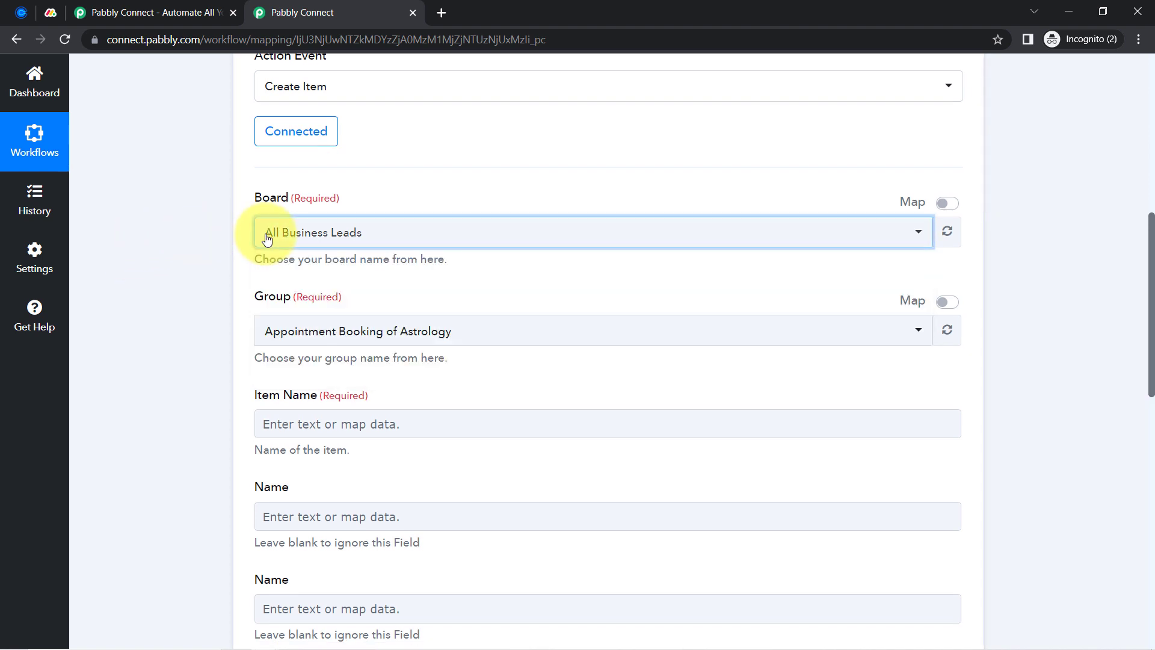
{"action": "left_click", "coordinate": [285, 340]}
{"action": "left_click", "coordinate": [265, 207]}
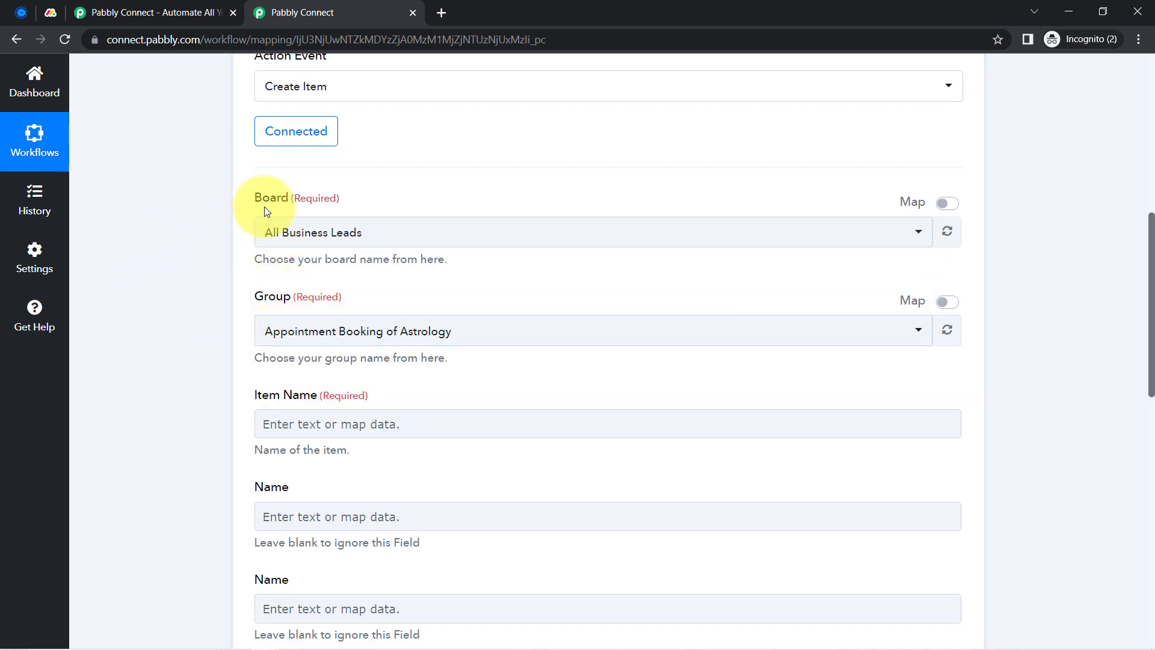
{"action": "left_click", "coordinate": [289, 232]}
{"action": "left_click", "coordinate": [186, 252]}
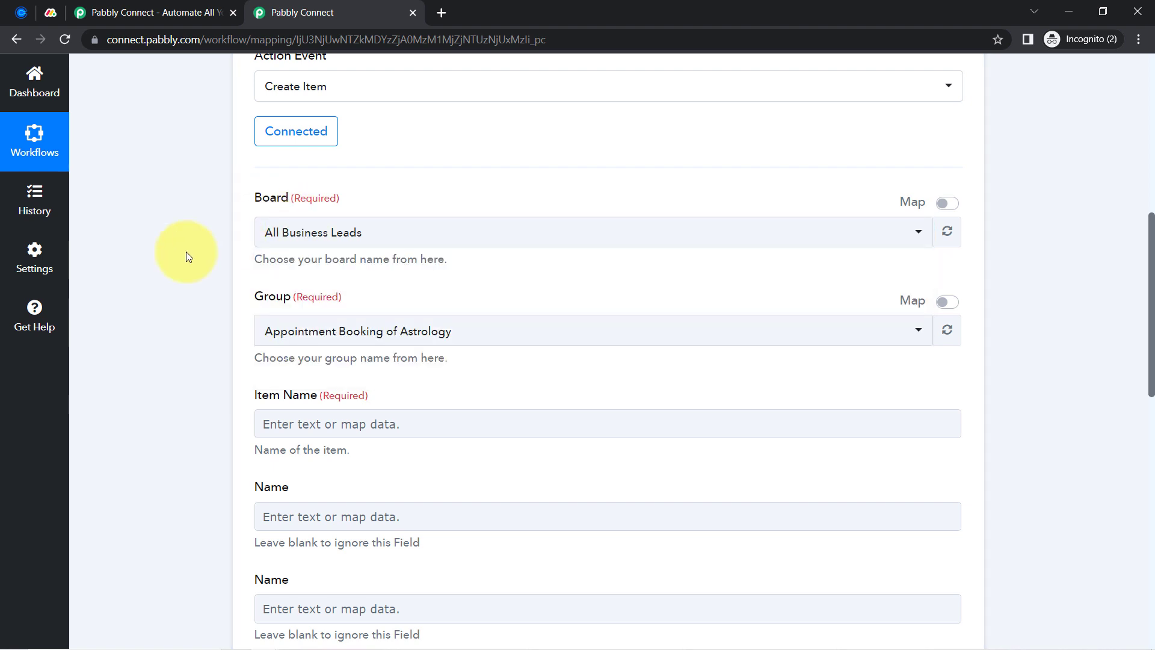
Expand monday.com's Pabbly Team workspace panel, then reconfirm All Business Leads as the Pabbly board
{"action": "left_click", "coordinate": [50, 12]}
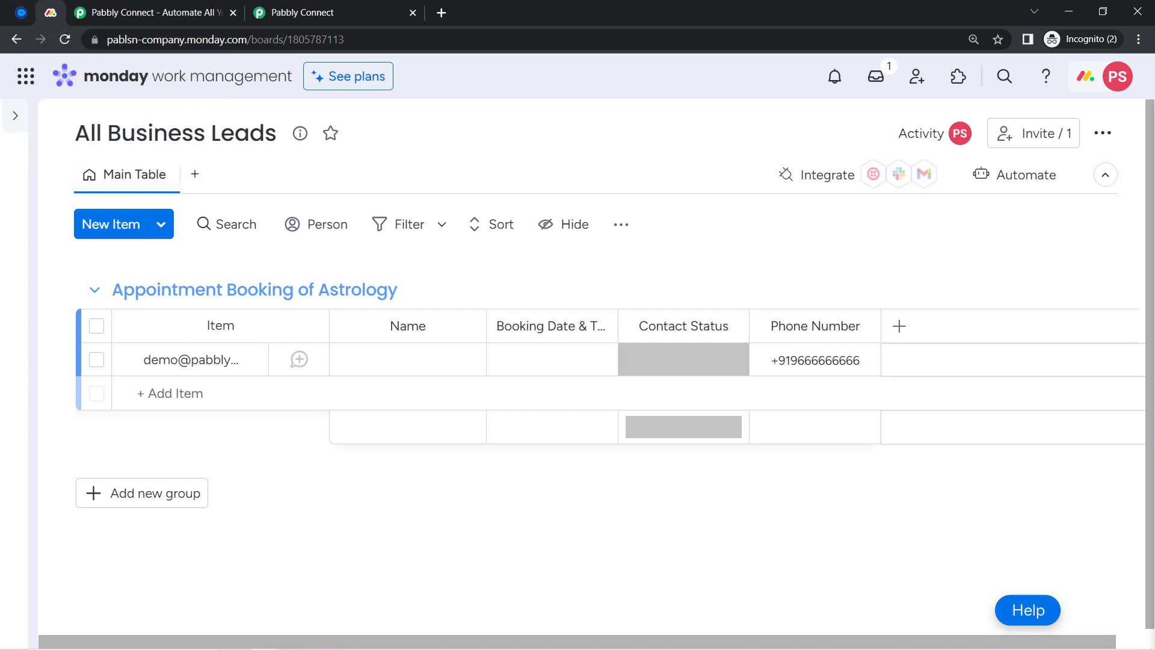
{"action": "left_click", "coordinate": [16, 114]}
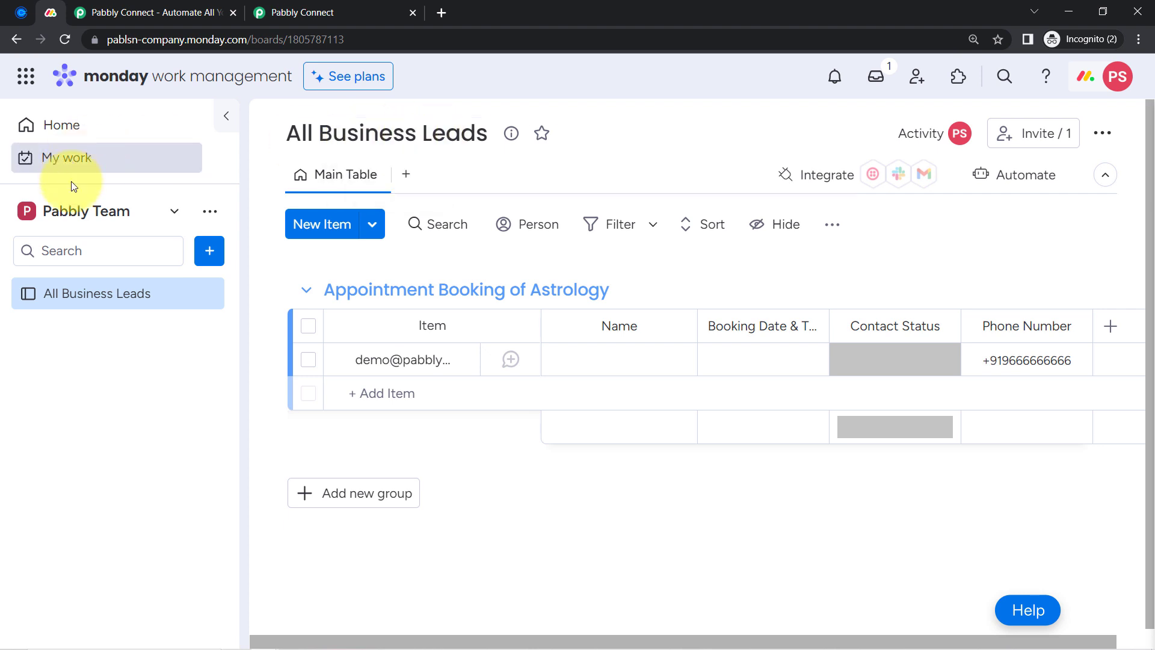
{"action": "left_click", "coordinate": [299, 5]}
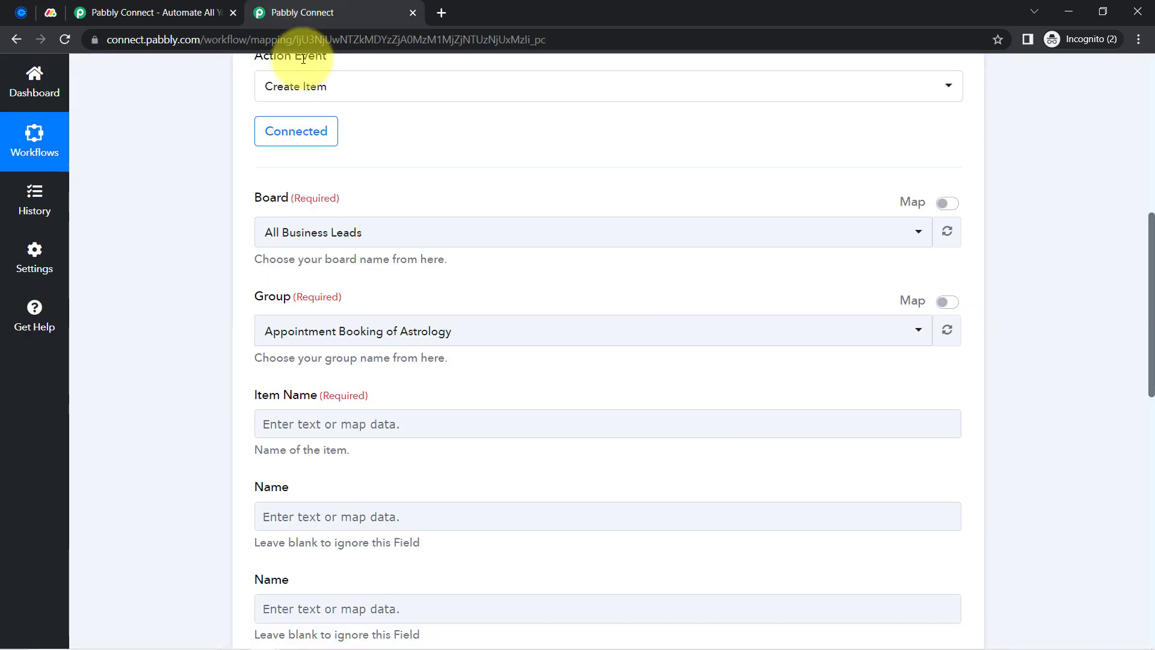
{"action": "left_click", "coordinate": [281, 233]}
{"action": "left_click", "coordinate": [282, 232]}
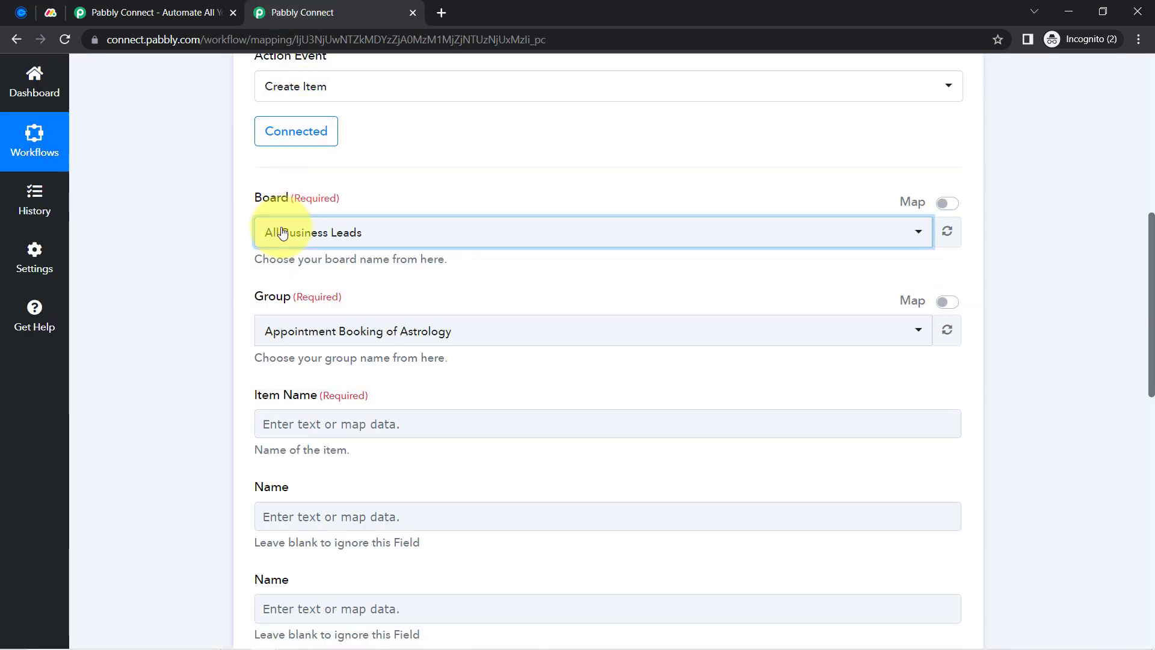
{"action": "left_click", "coordinate": [218, 233]}
{"action": "scroll", "coordinate": [218, 232], "scroll_direction": "down", "scroll_amount": 3}
Check the All Business Leads board's full title in monday.com, then reopen Pabbly's group list
{"action": "left_click", "coordinate": [53, 10]}
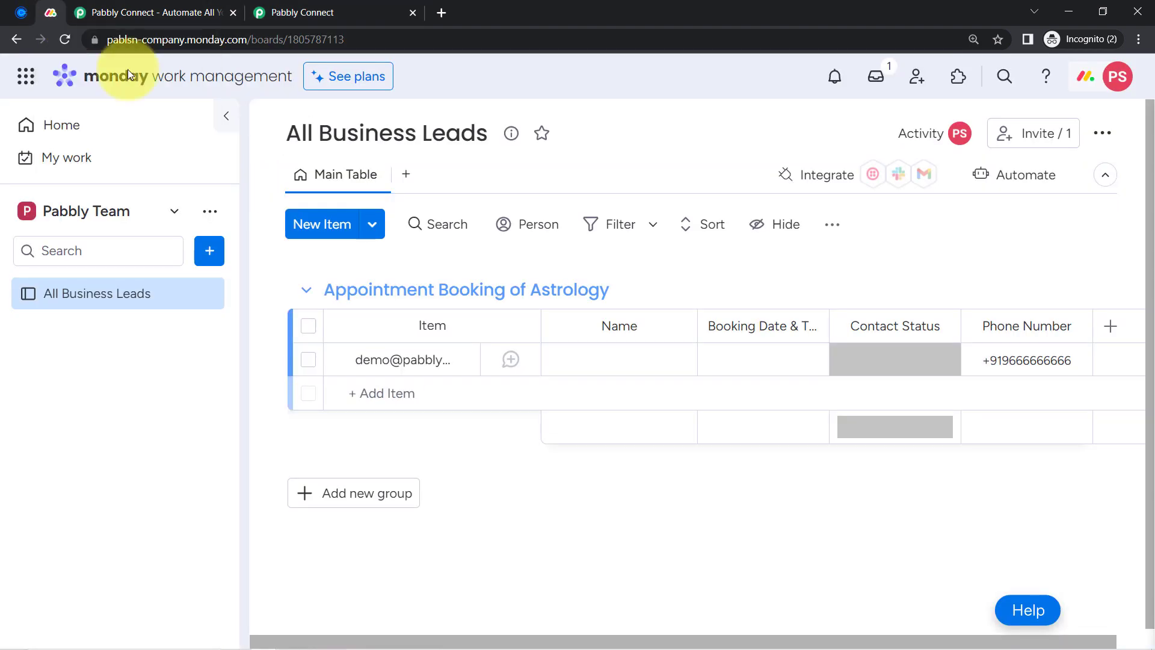
{"action": "left_click", "coordinate": [459, 147]}
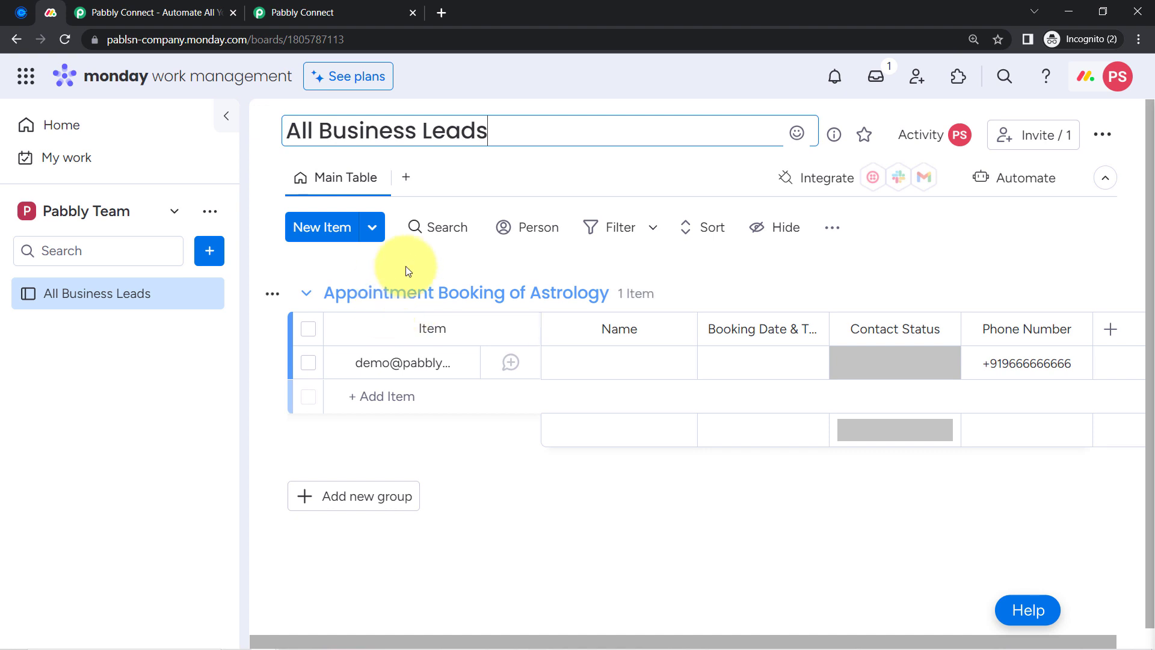
{"action": "left_click", "coordinate": [301, 12]}
{"action": "left_click", "coordinate": [297, 180]}
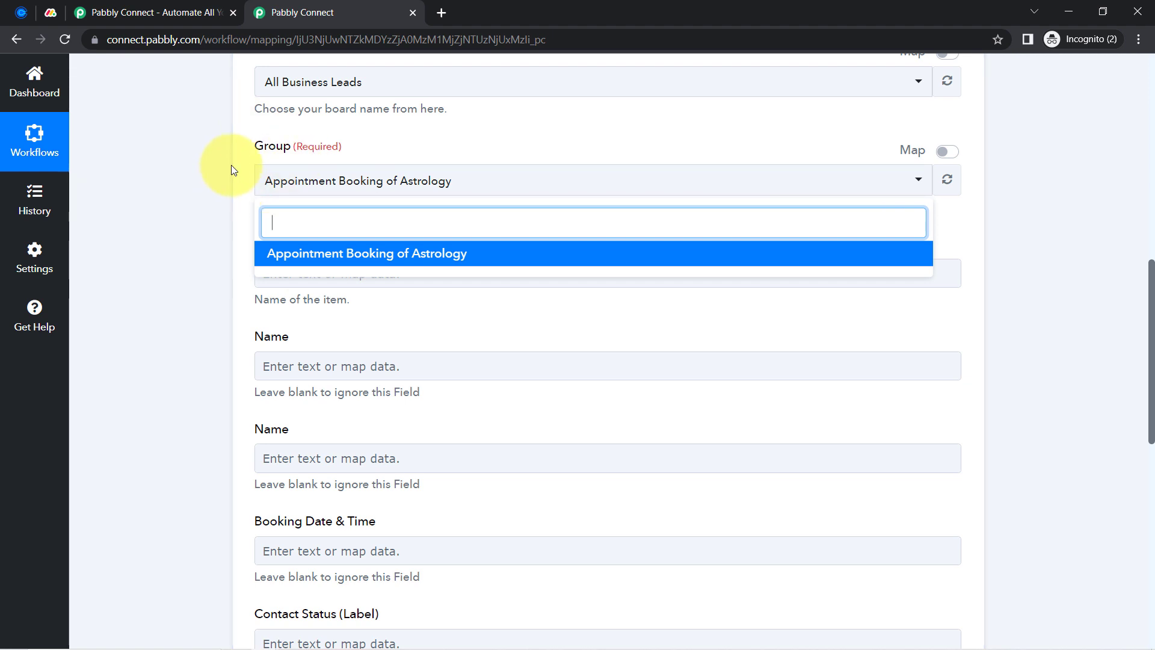
Close the group list and look over the empty Monday.com item fields
{"action": "left_click", "coordinate": [198, 241]}
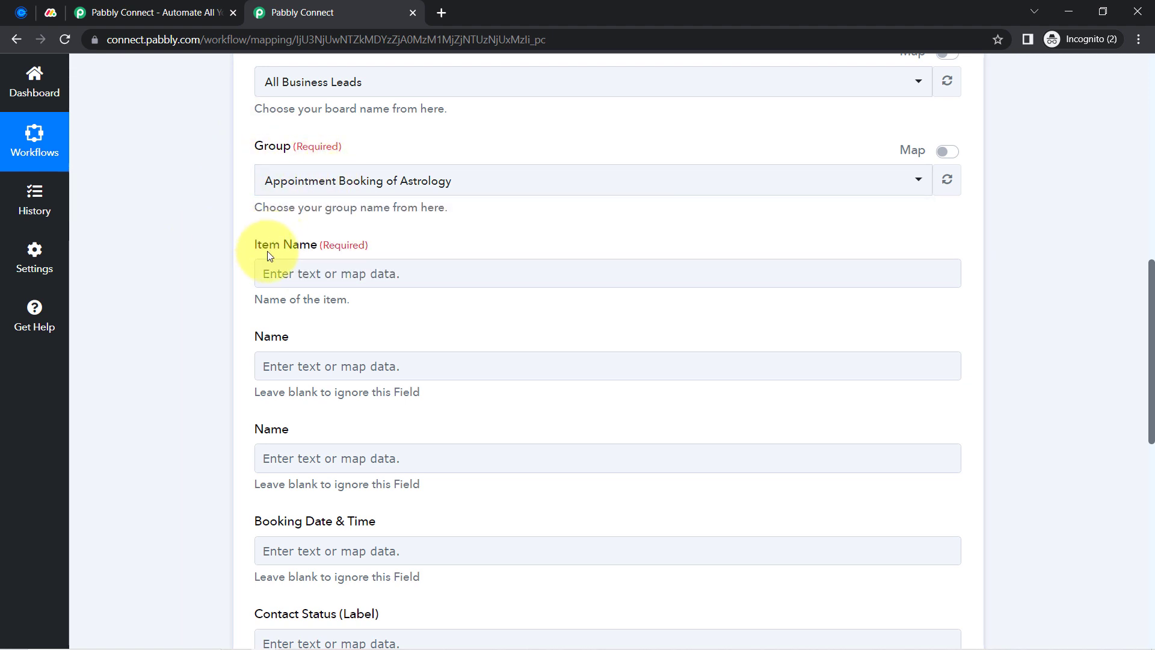
{"action": "left_click", "coordinate": [284, 360]}
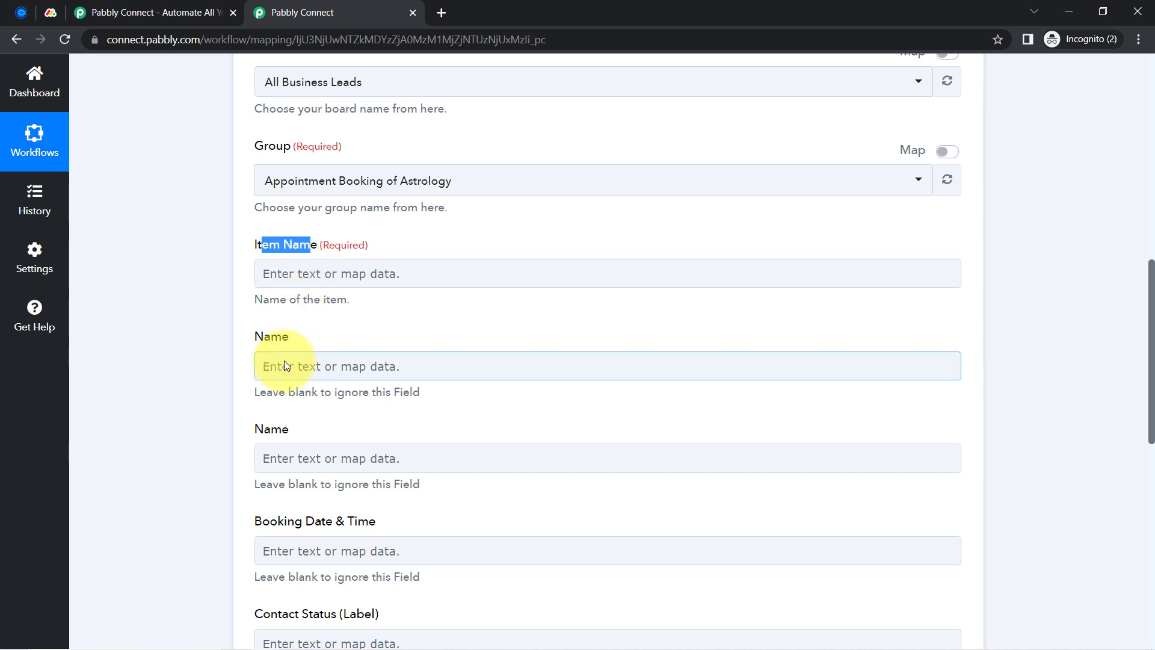
{"action": "scroll", "coordinate": [284, 360], "scroll_direction": "down", "scroll_amount": 4}
{"action": "scroll", "coordinate": [284, 361], "scroll_direction": "down", "scroll_amount": 3}
{"action": "scroll", "coordinate": [284, 361], "scroll_direction": "up", "scroll_amount": 9}
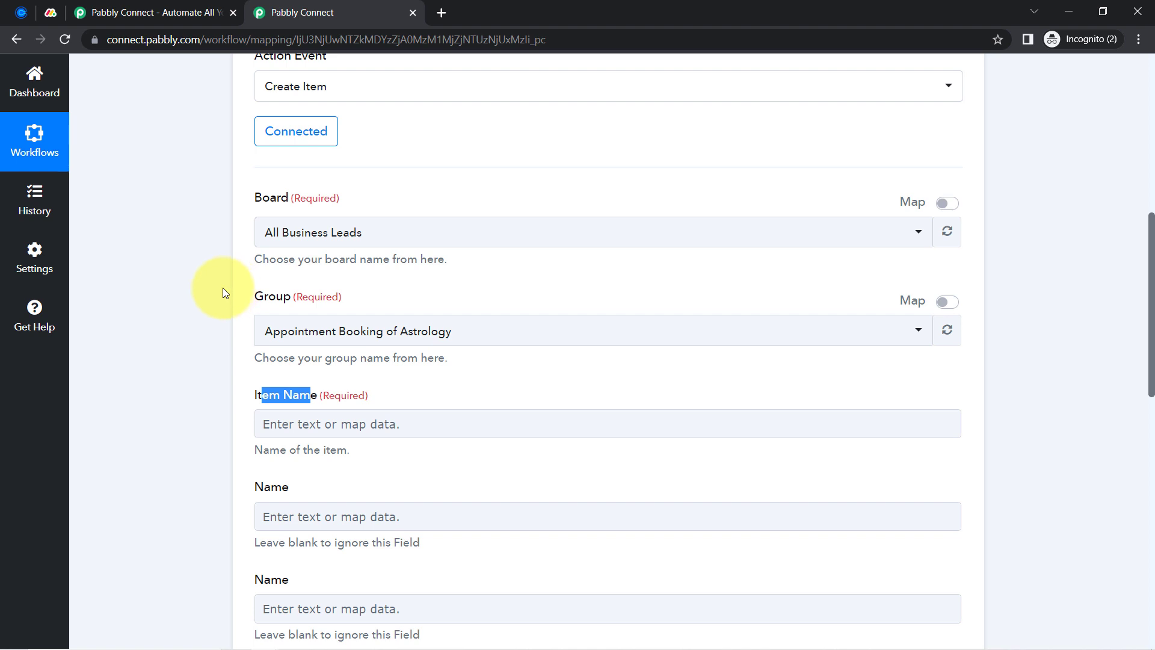
{"action": "scroll", "coordinate": [222, 287], "scroll_direction": "down", "scroll_amount": 3}
{"action": "left_click", "coordinate": [211, 292]}
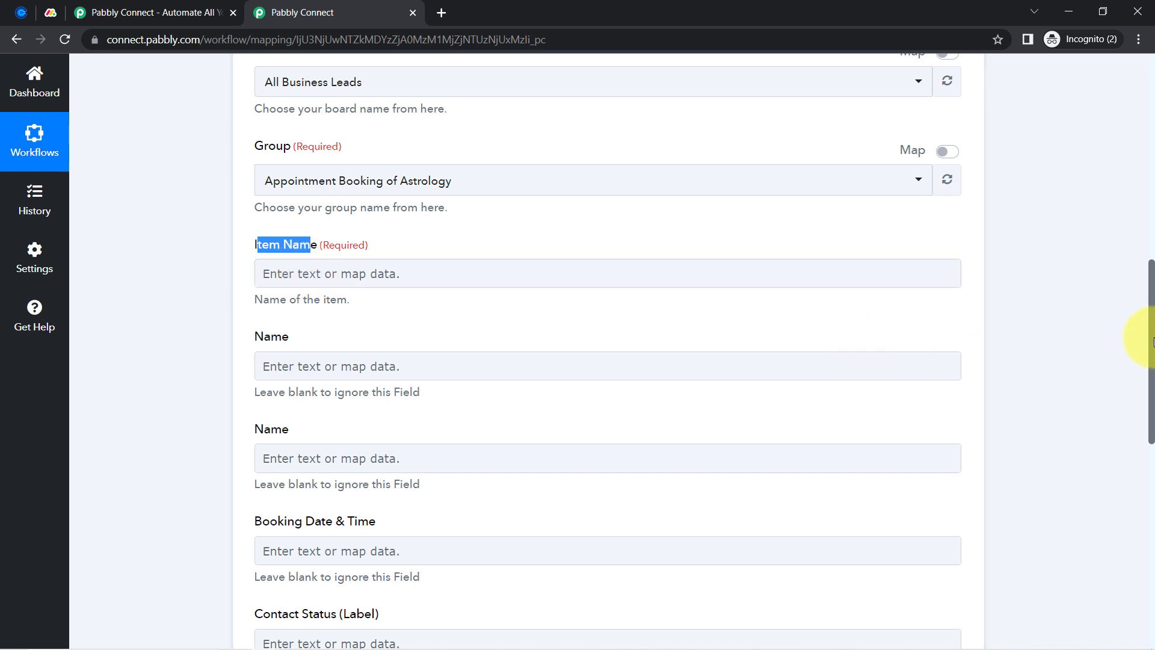
{"action": "scroll", "coordinate": [1145, 312], "scroll_direction": "up", "scroll_amount": 1}
{"action": "scroll", "coordinate": [1144, 311], "scroll_direction": "up", "scroll_amount": 10}
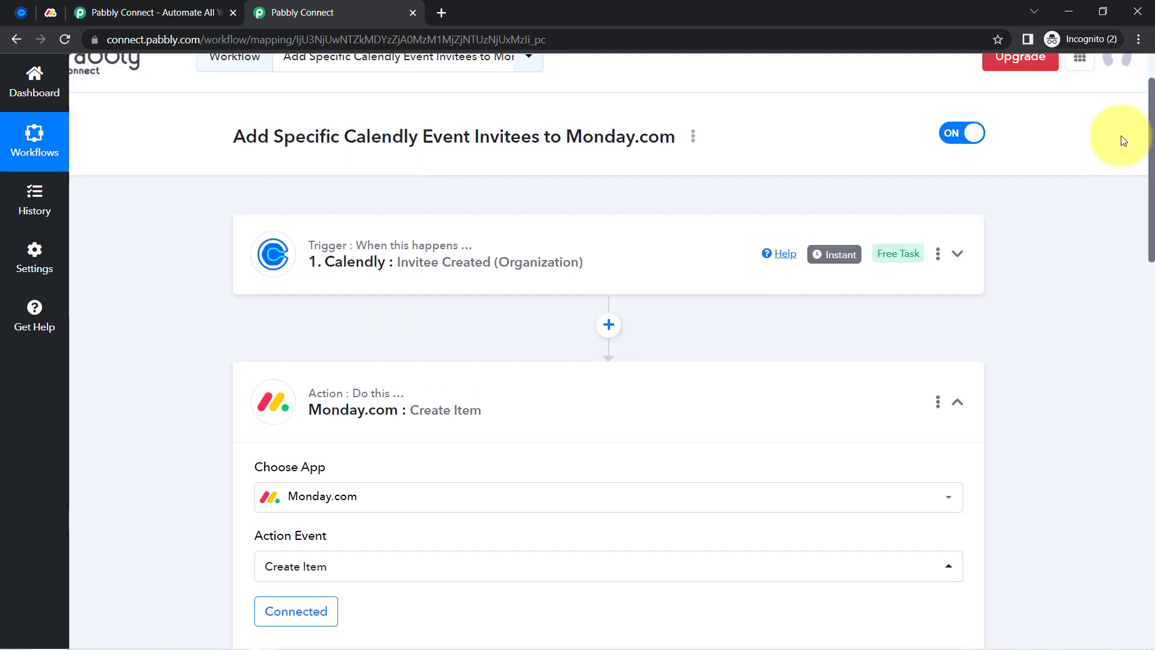
Expand the Calendly trigger and review the captured invitee response, including the invitee email
{"action": "left_click", "coordinate": [469, 280]}
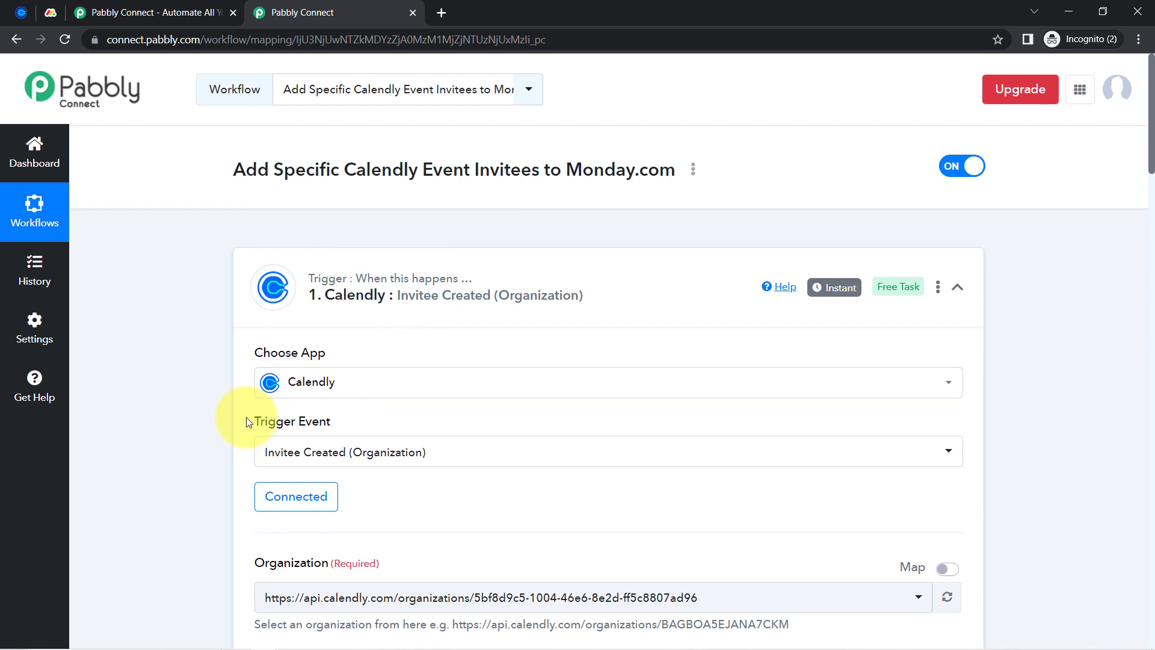
{"action": "scroll", "coordinate": [211, 456], "scroll_direction": "down", "scroll_amount": 3}
{"action": "scroll", "coordinate": [210, 453], "scroll_direction": "down", "scroll_amount": 6}
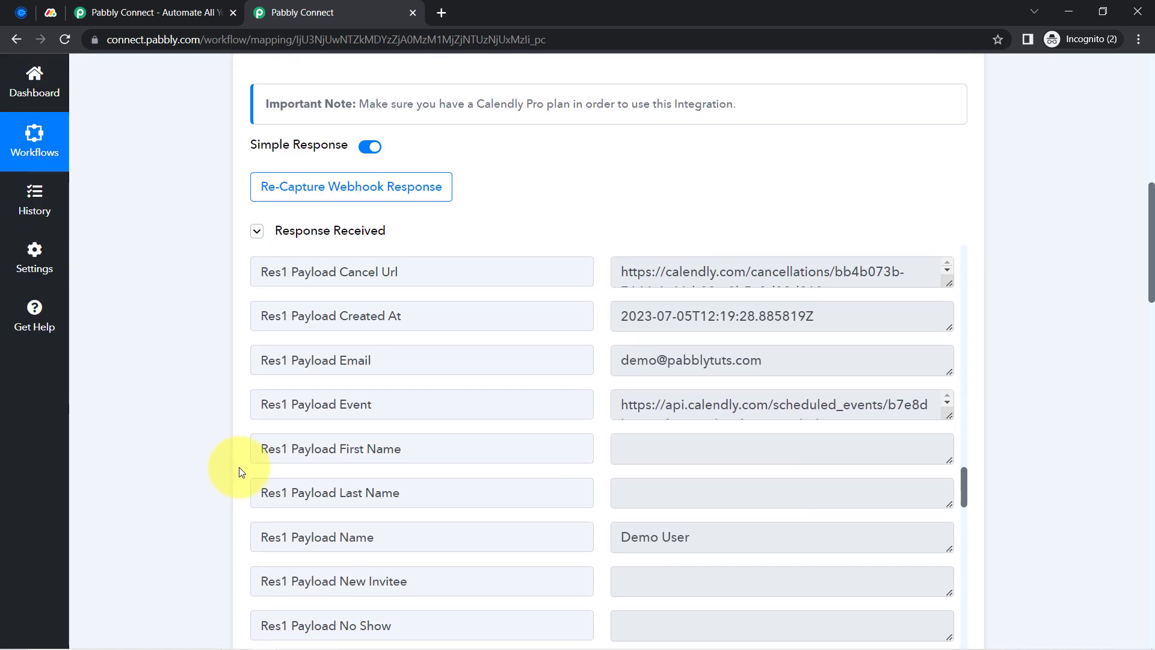
{"action": "left_click_drag", "start_coordinate": [751, 359], "coordinate": [668, 360]}
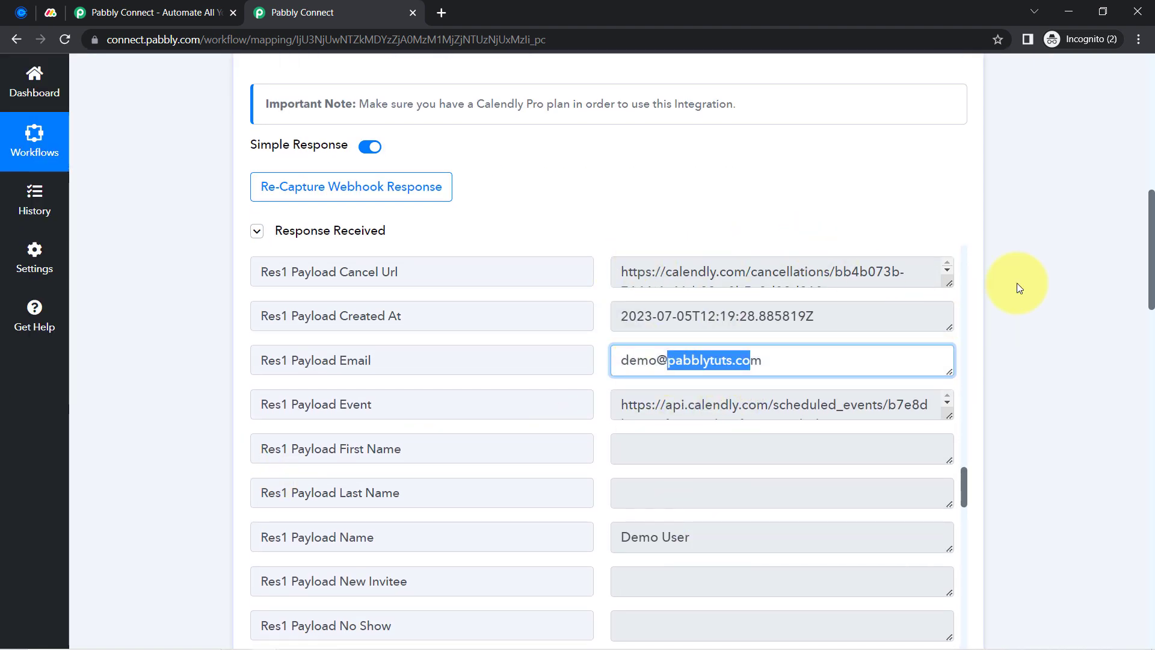
{"action": "left_click_drag", "start_coordinate": [1153, 235], "coordinate": [1116, 451]}
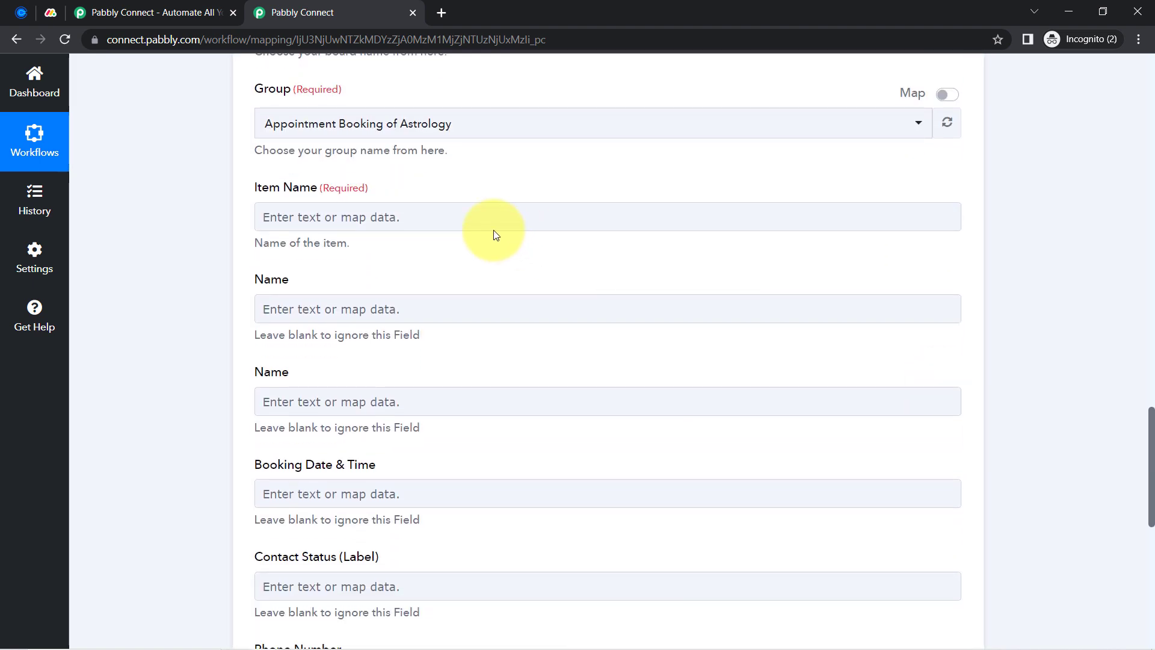
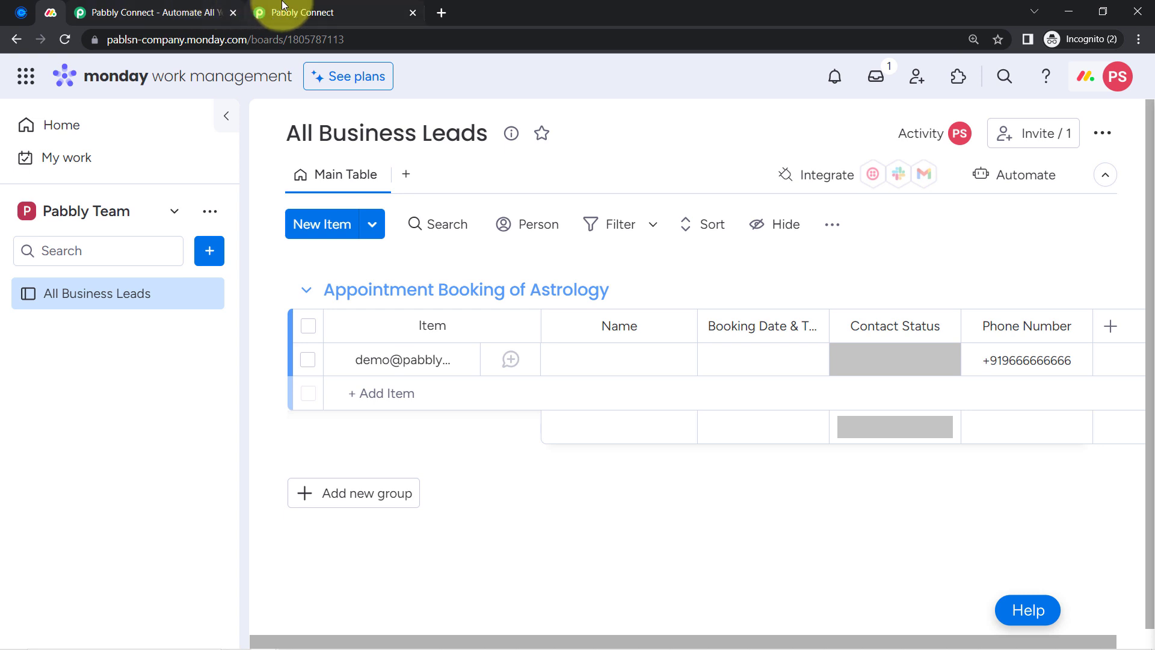
Review the Calendly trigger step's settings and compare them with the Calendly event types page
{"action": "left_click", "coordinate": [291, 7]}
{"action": "scroll", "coordinate": [204, 325], "scroll_direction": "up", "scroll_amount": 20}
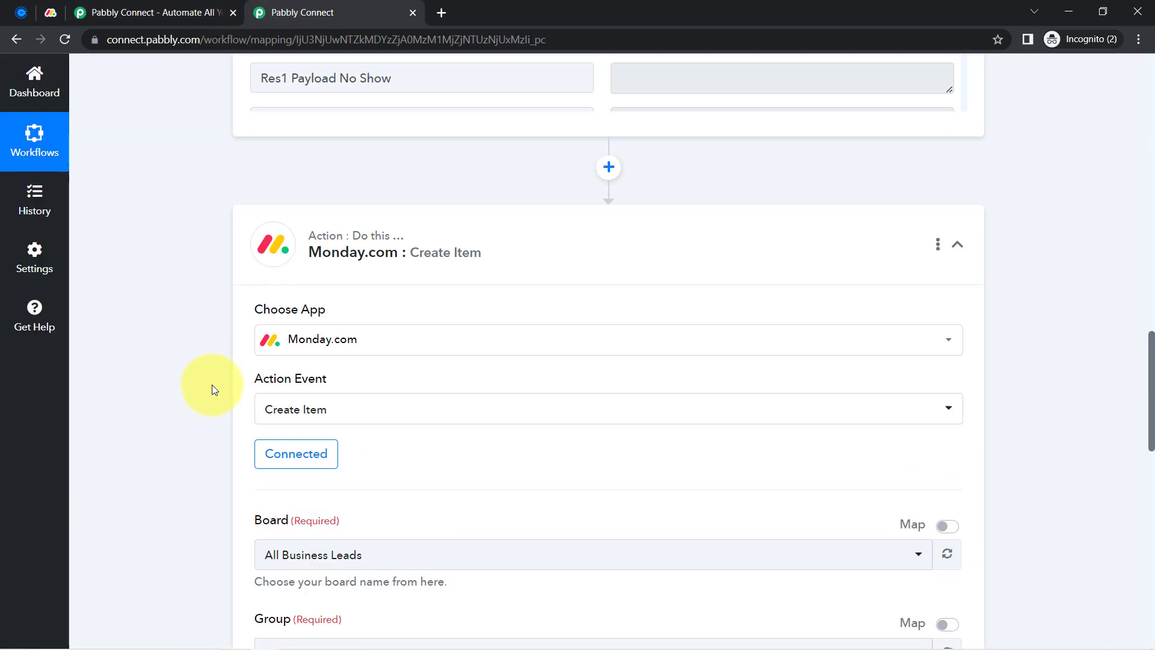
{"action": "left_click", "coordinate": [382, 255]}
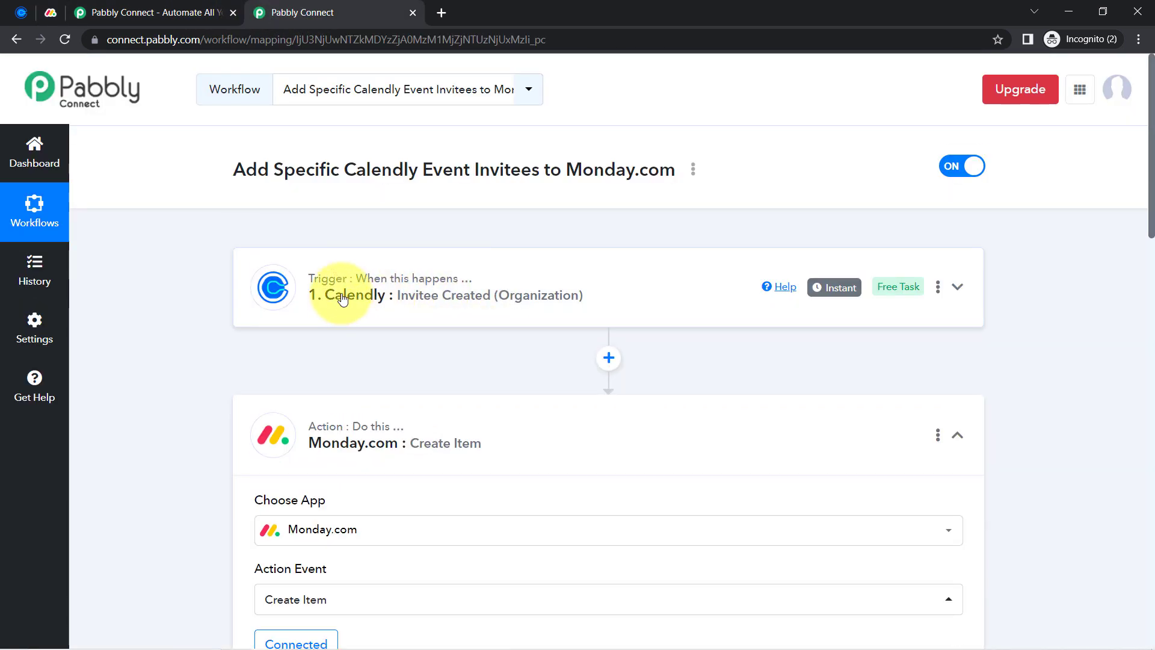
{"action": "left_click", "coordinate": [438, 296]}
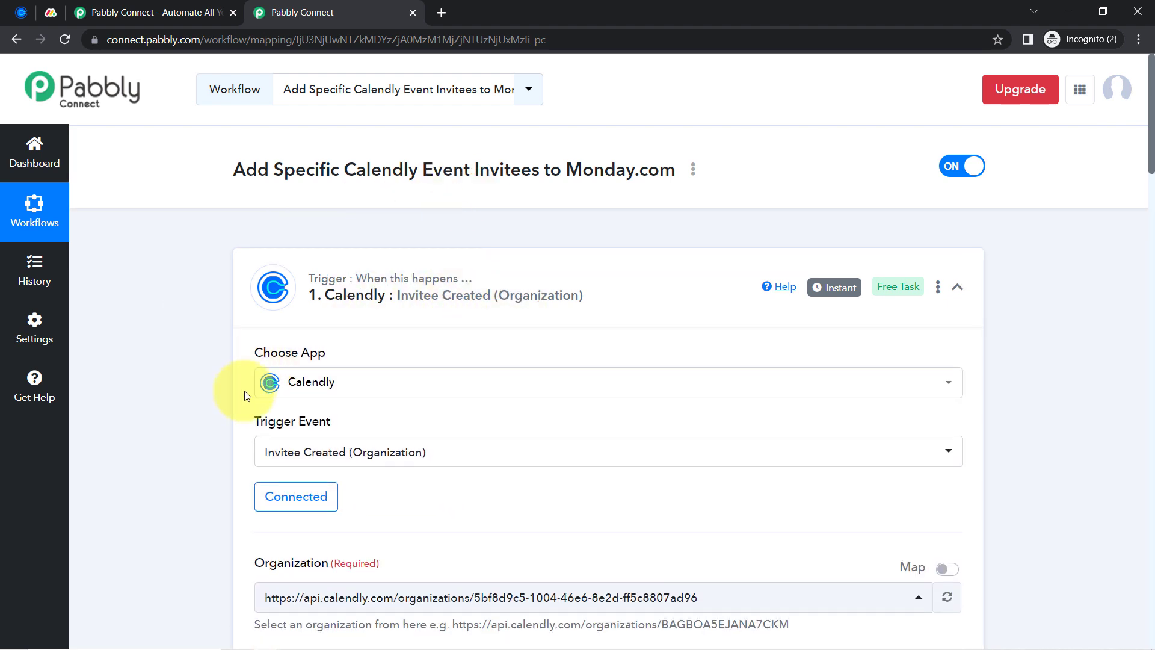
{"action": "scroll", "coordinate": [318, 451], "scroll_direction": "down", "scroll_amount": 3}
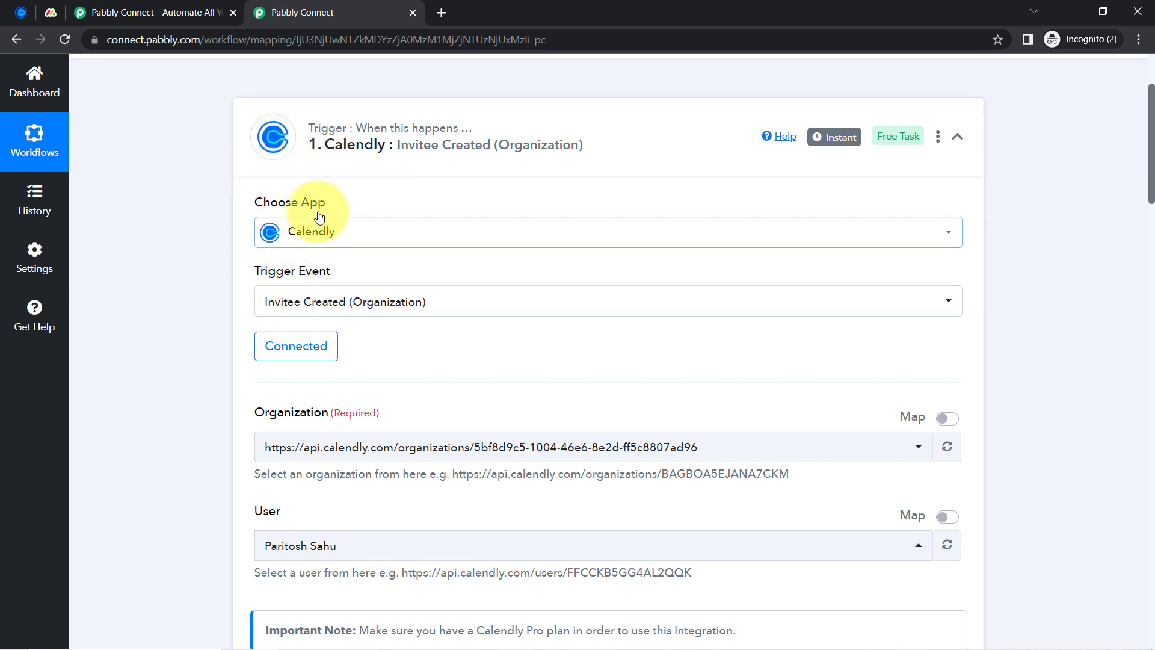
{"action": "left_click", "coordinate": [19, 11]}
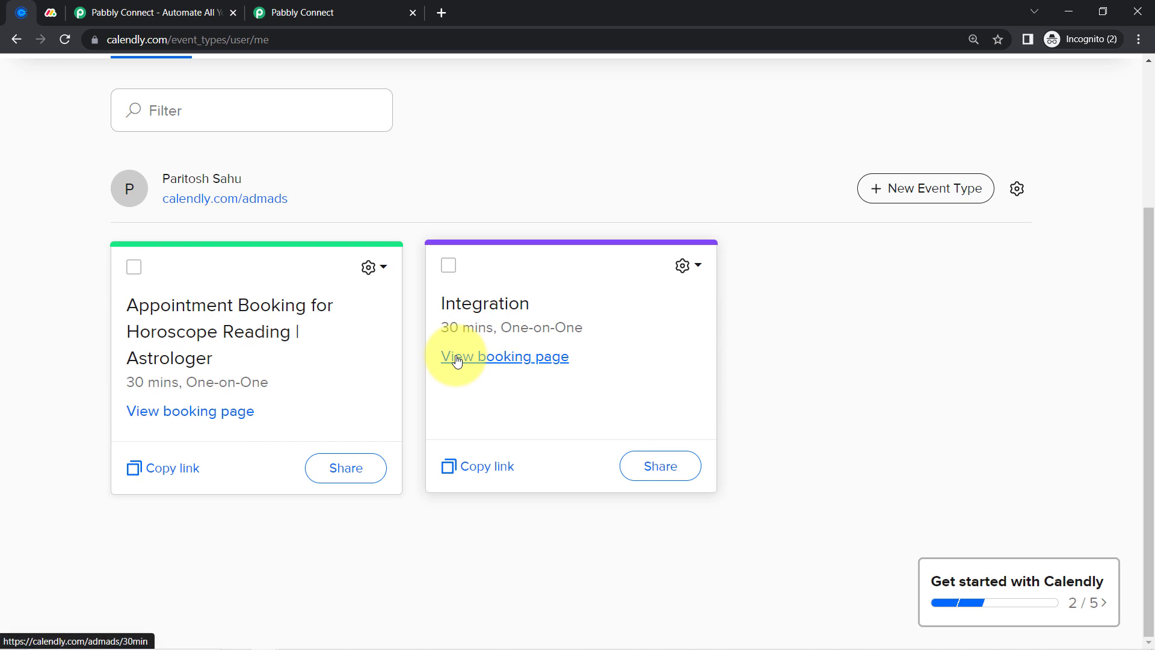
{"action": "left_click", "coordinate": [289, 12]}
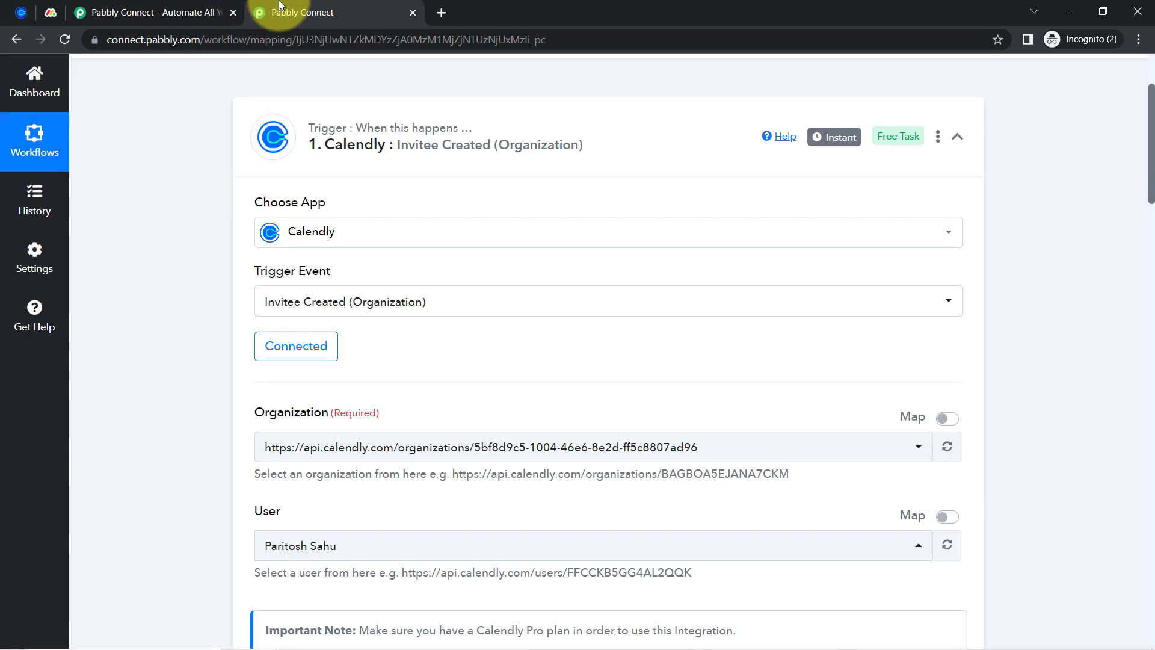
{"action": "left_click", "coordinate": [21, 12]}
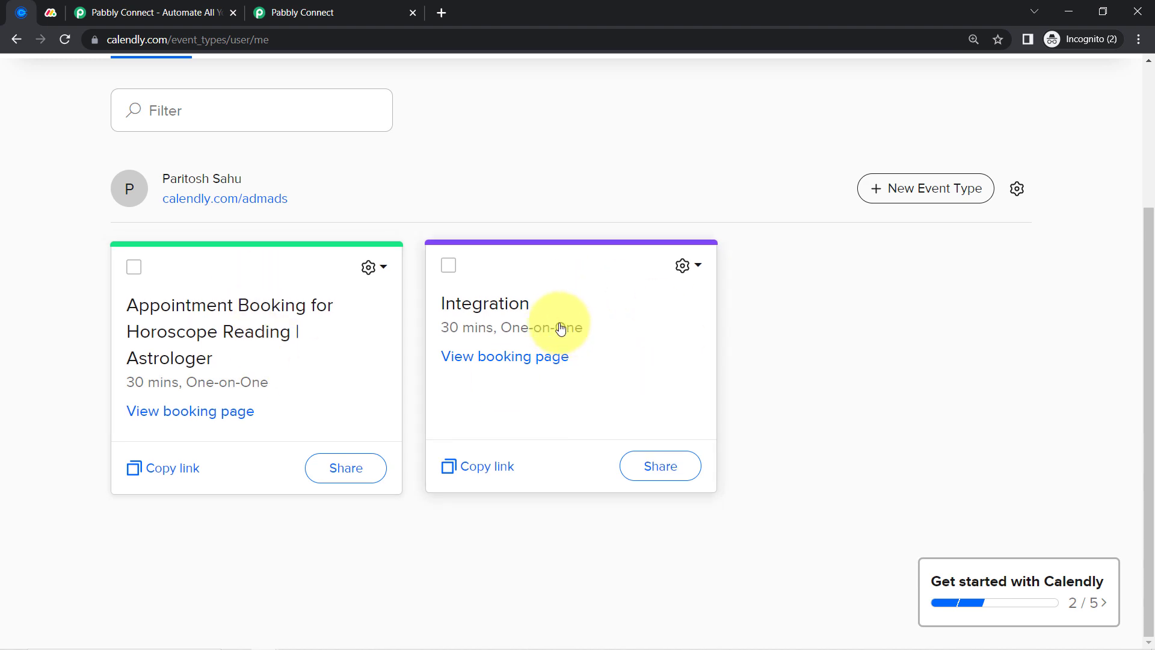
{"action": "left_click", "coordinate": [385, 12]}
Insert a new empty action step just above the Monday.com Create Item step
{"action": "scroll", "coordinate": [157, 500], "scroll_direction": "down", "scroll_amount": 5}
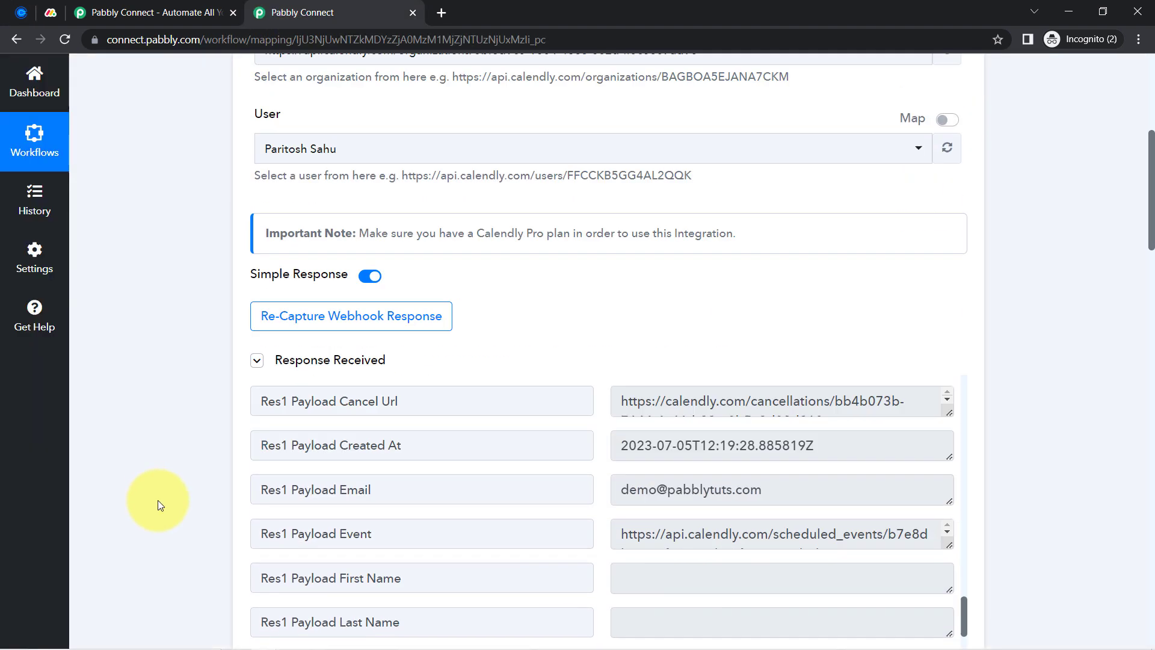
{"action": "scroll", "coordinate": [189, 361], "scroll_direction": "down", "scroll_amount": 8}
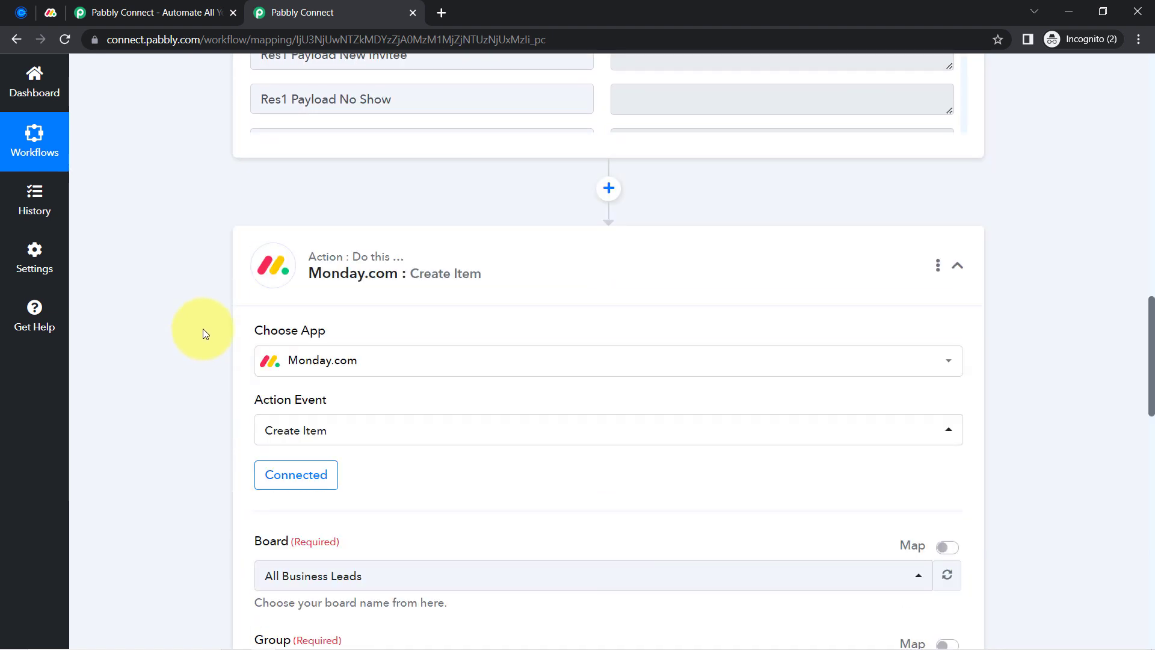
{"action": "left_click", "coordinate": [608, 189]}
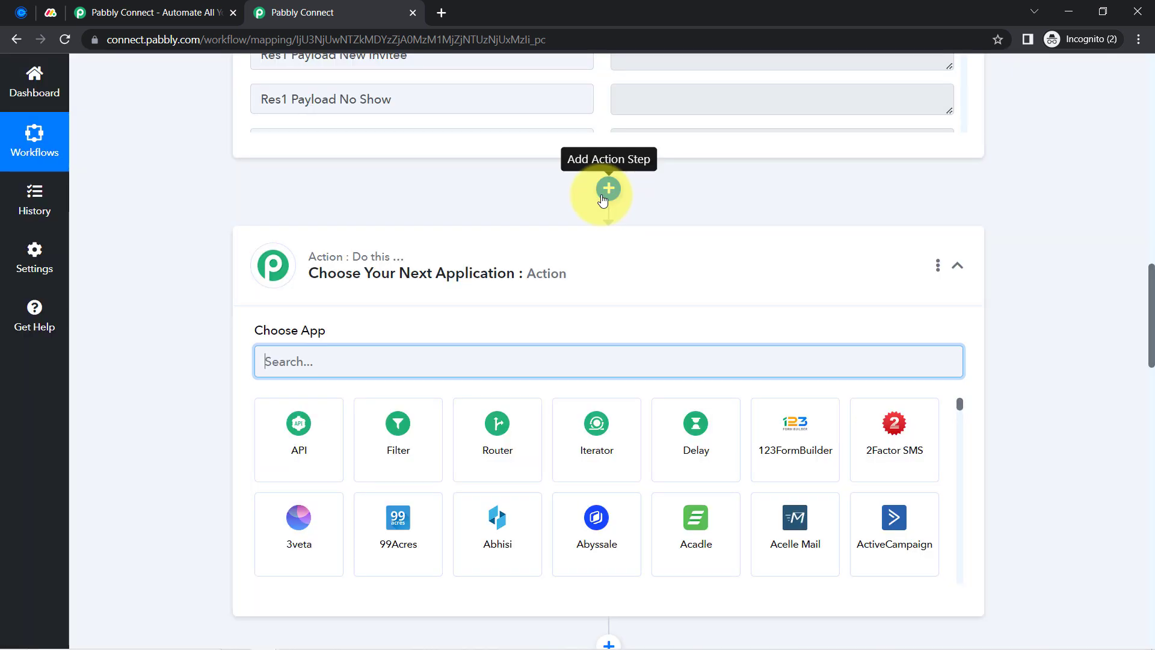
Make the new step a Filter by Pabbly on Res3 Resource Name, found by searching 'ast'
{"action": "left_click", "coordinate": [394, 434]}
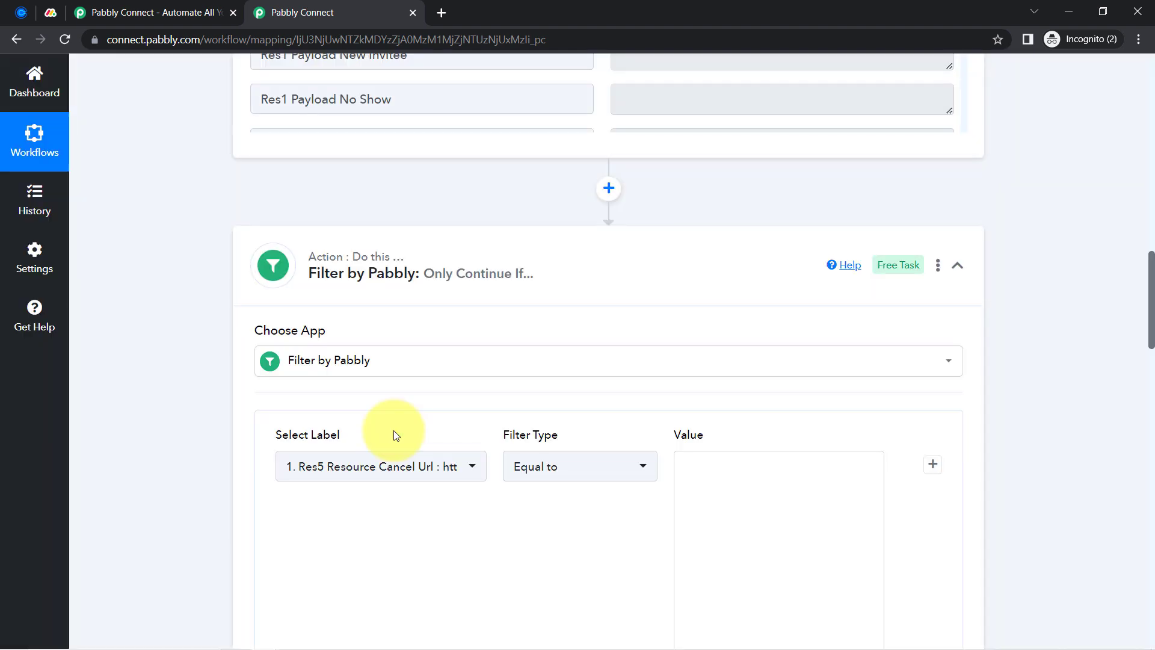
{"action": "scroll", "coordinate": [200, 407], "scroll_direction": "down", "scroll_amount": 1}
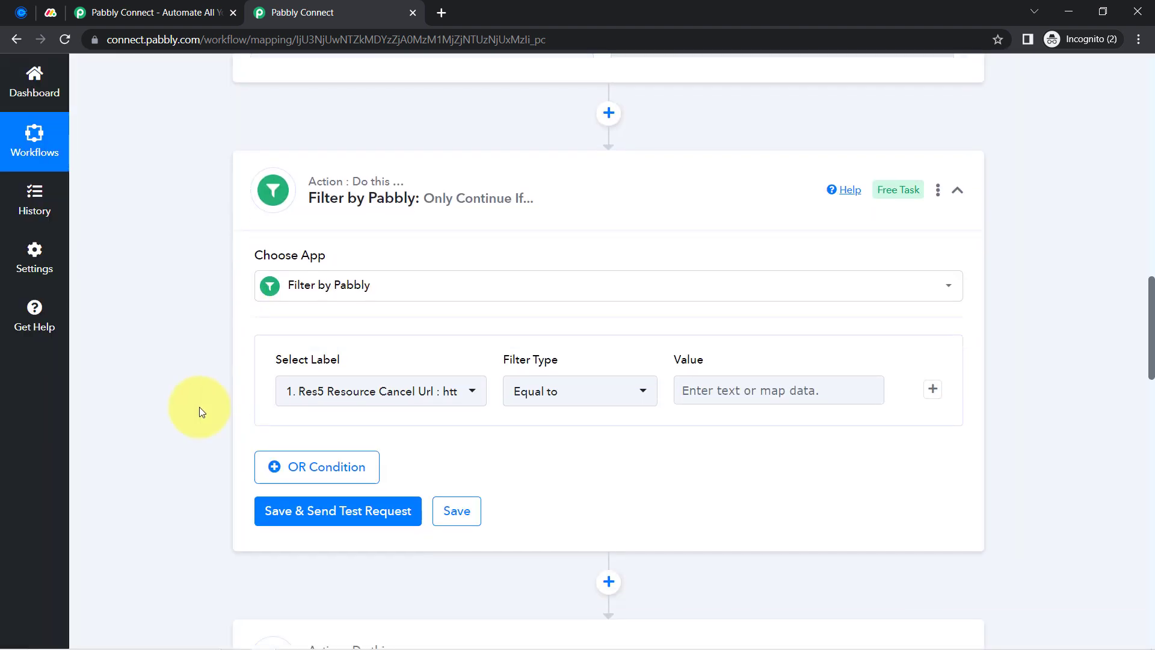
{"action": "scroll", "coordinate": [261, 385], "scroll_direction": "down", "scroll_amount": 1}
{"action": "left_click_drag", "start_coordinate": [290, 285], "coordinate": [329, 294]}
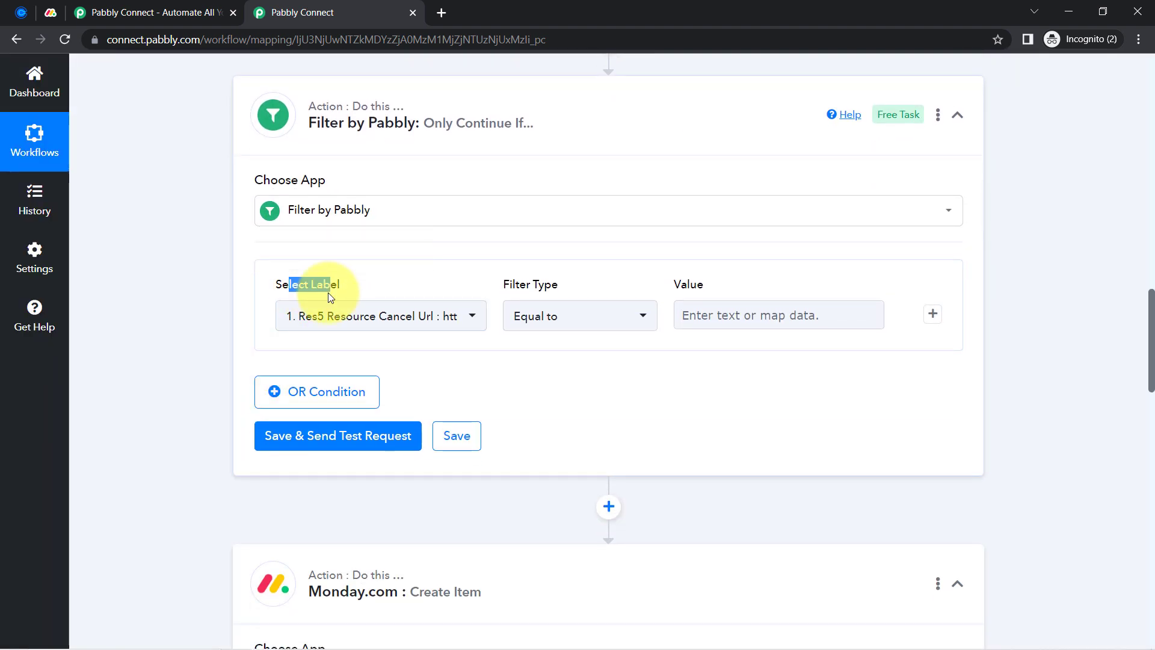
{"action": "left_click", "coordinate": [338, 325]}
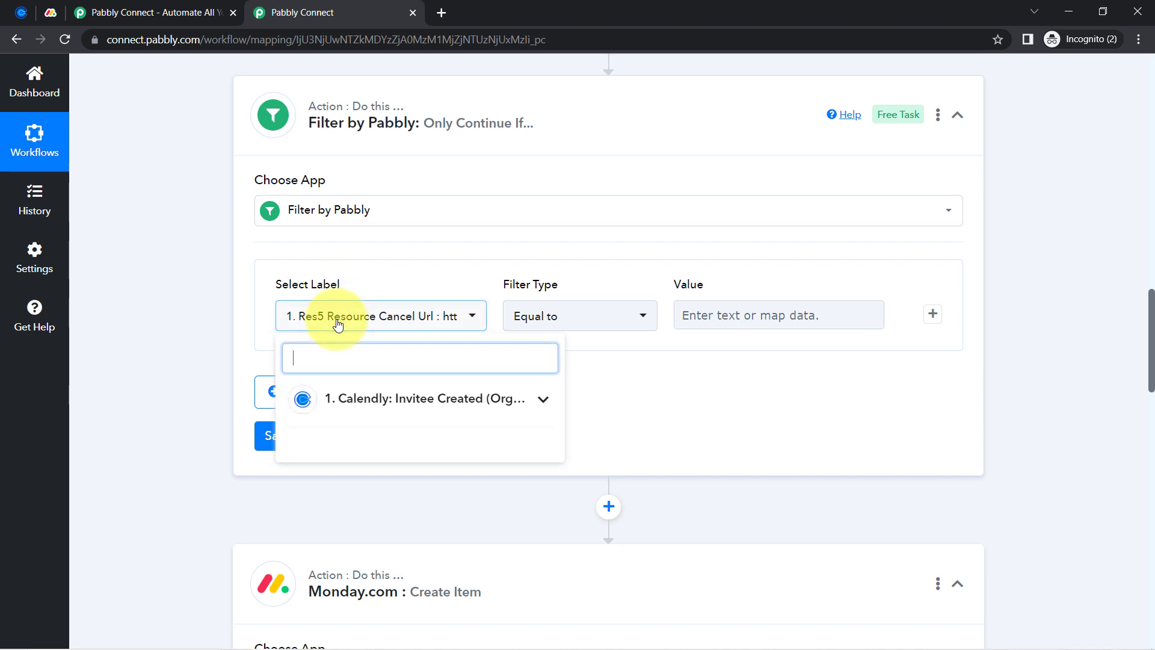
{"action": "left_click", "coordinate": [349, 402]}
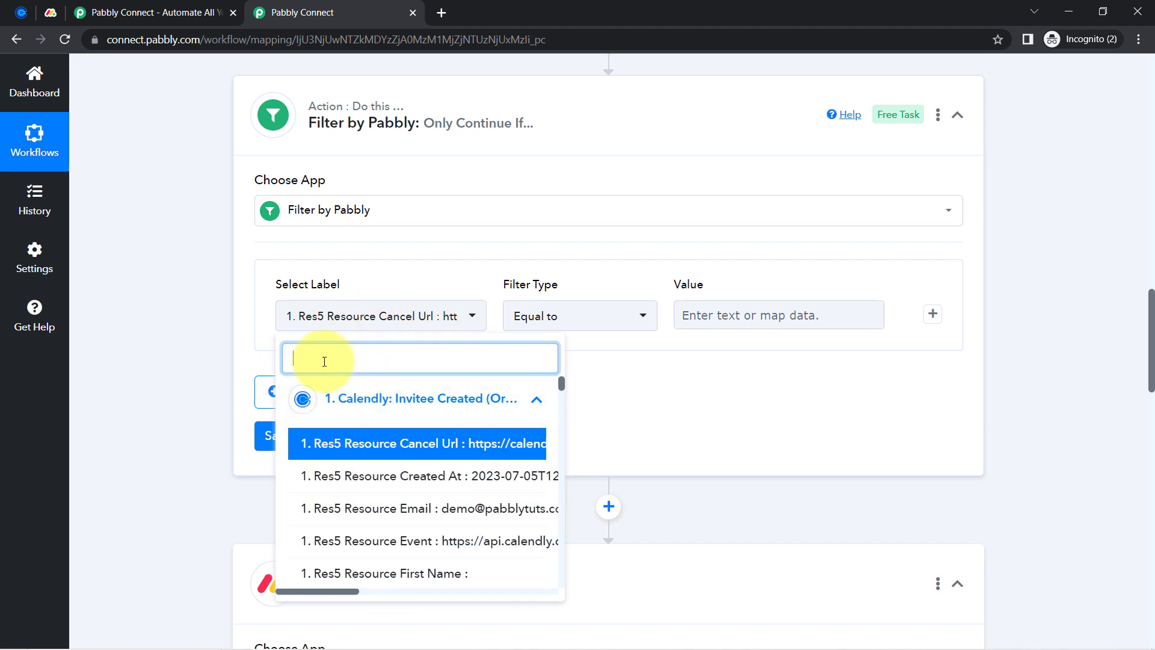
{"action": "type", "text": "ast"}
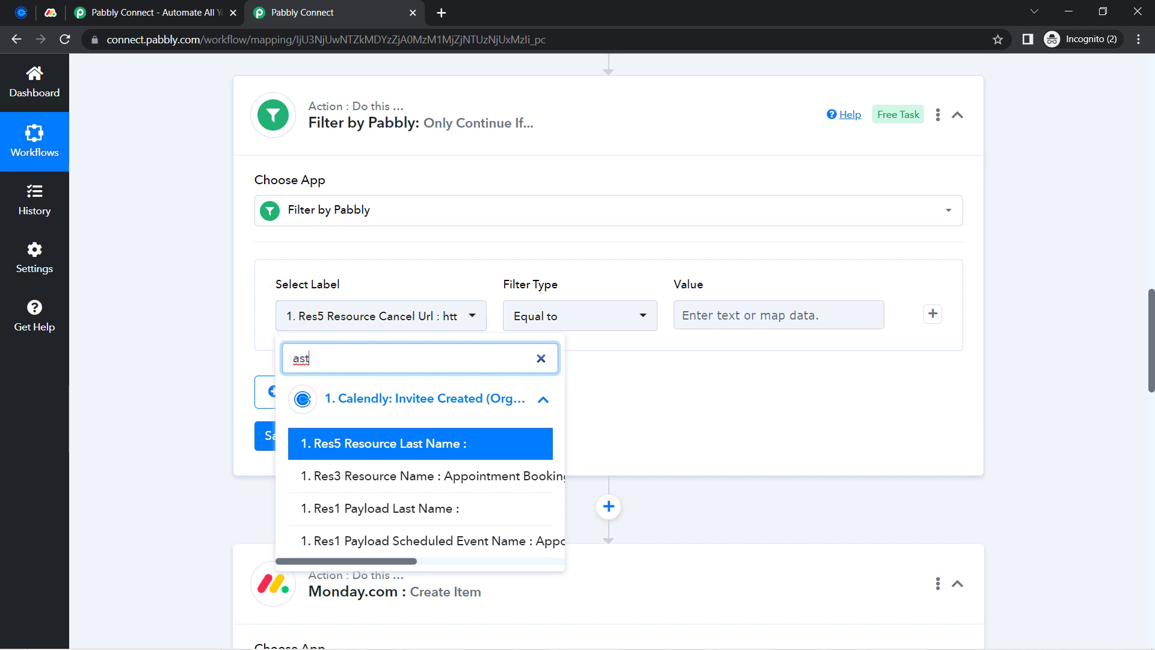
{"action": "left_click", "coordinate": [491, 480]}
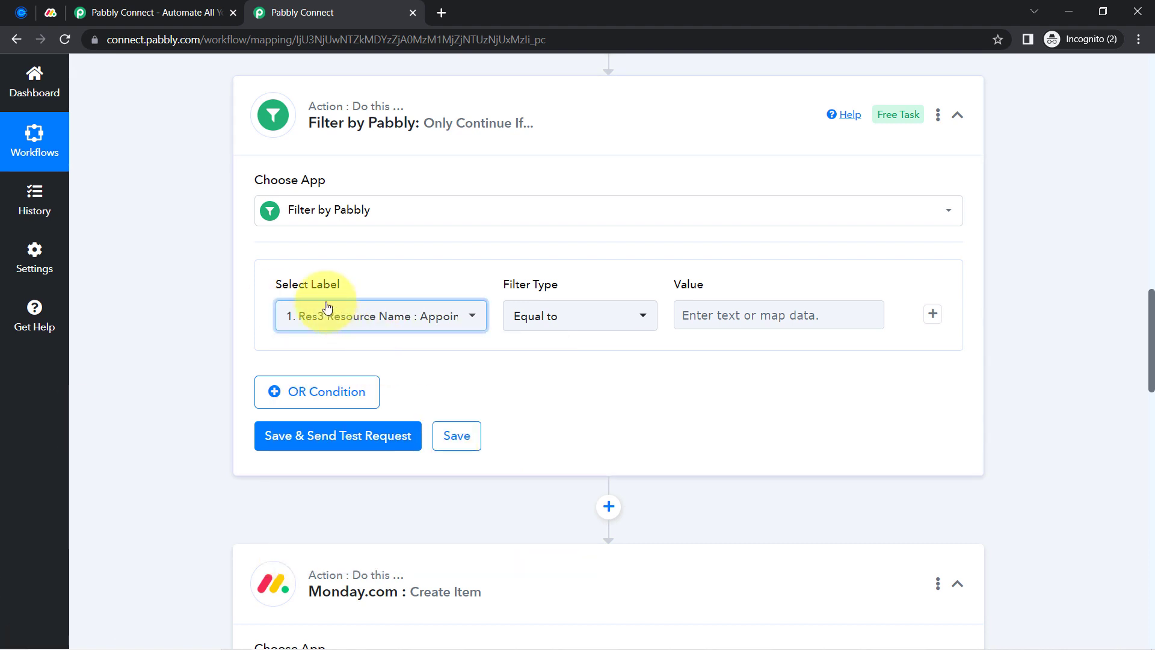
Keep the filter comparison as Equal to, leaving the value blank
{"action": "left_click", "coordinate": [21, 12]}
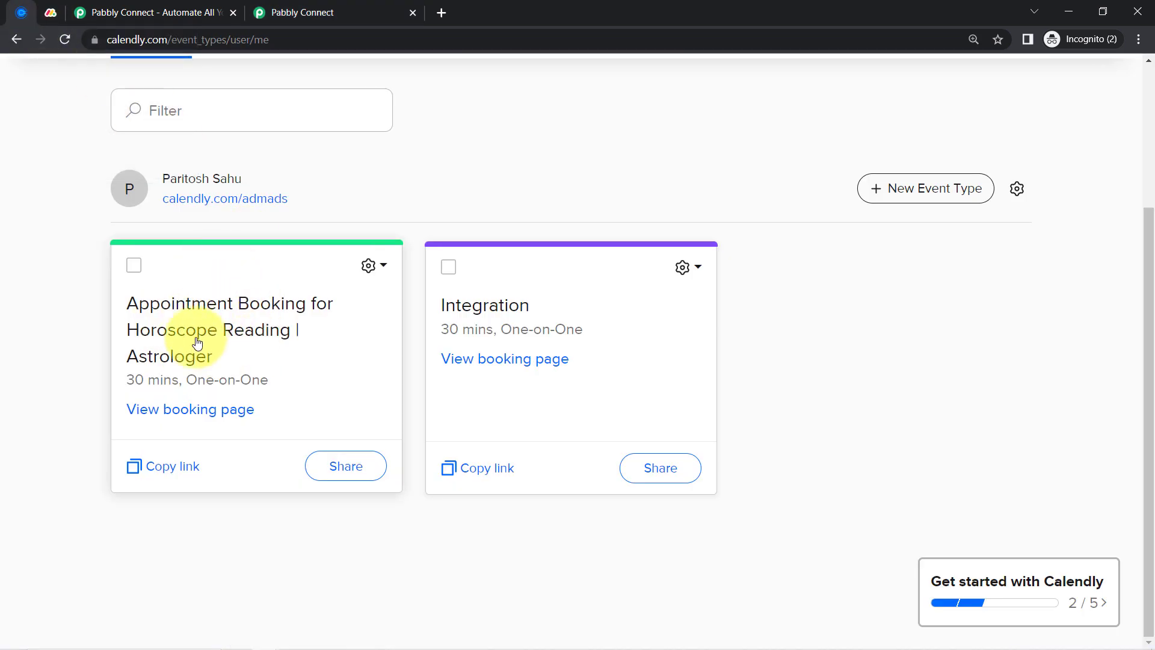
{"action": "left_click", "coordinate": [304, 7]}
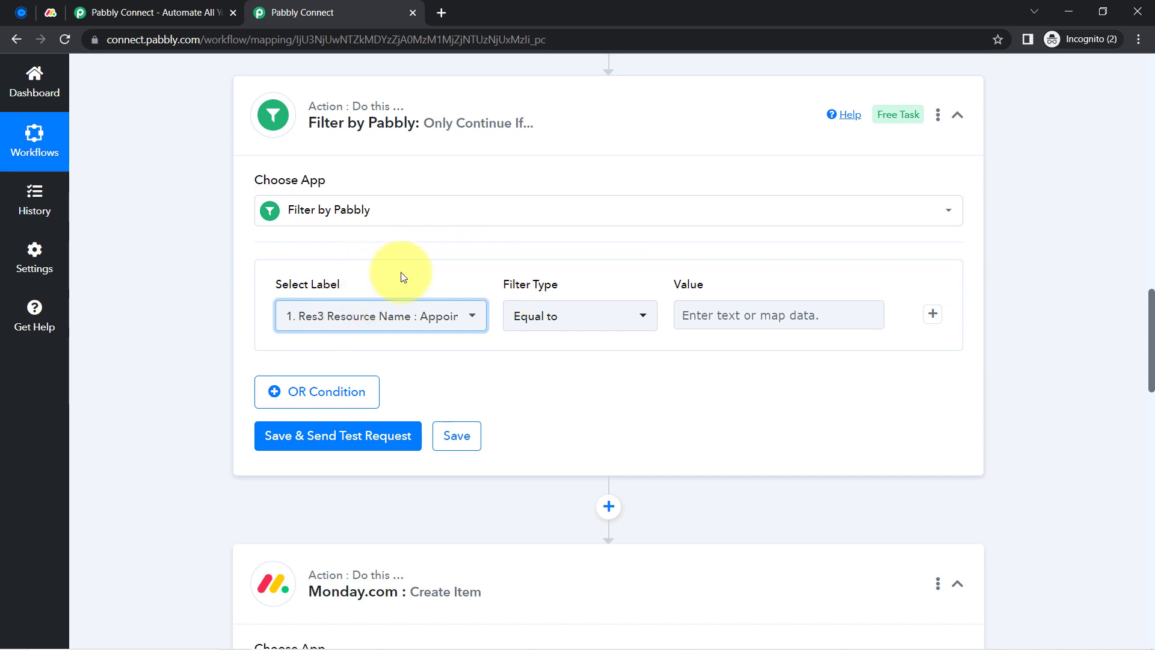
{"action": "left_click", "coordinate": [565, 319]}
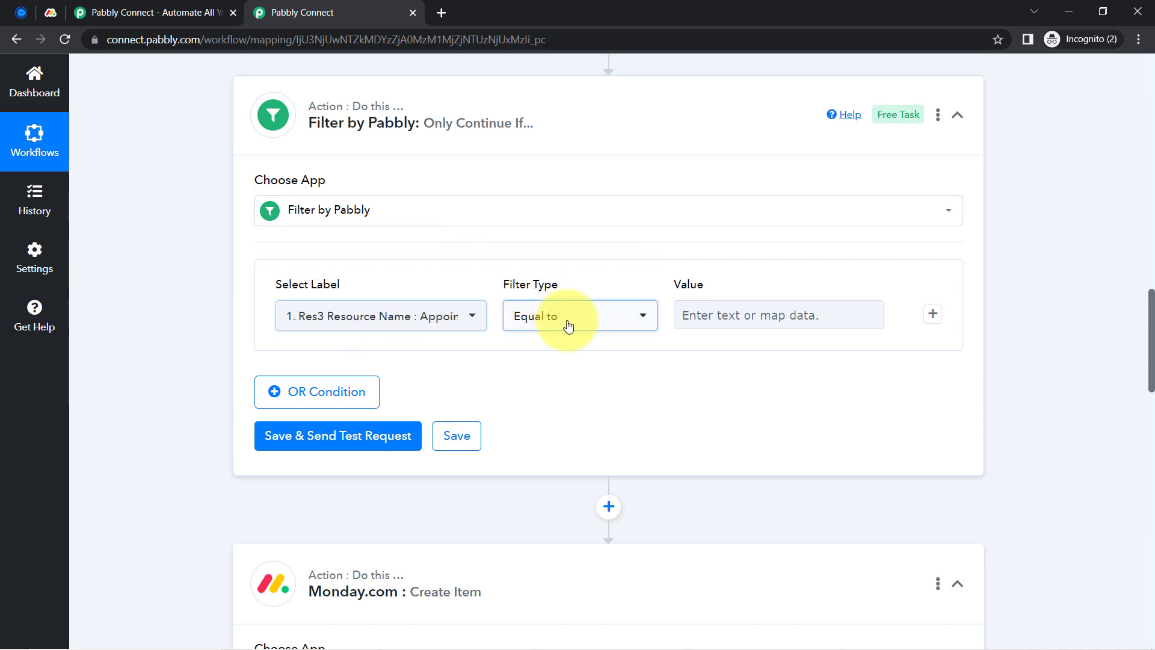
{"action": "left_click", "coordinate": [580, 325]}
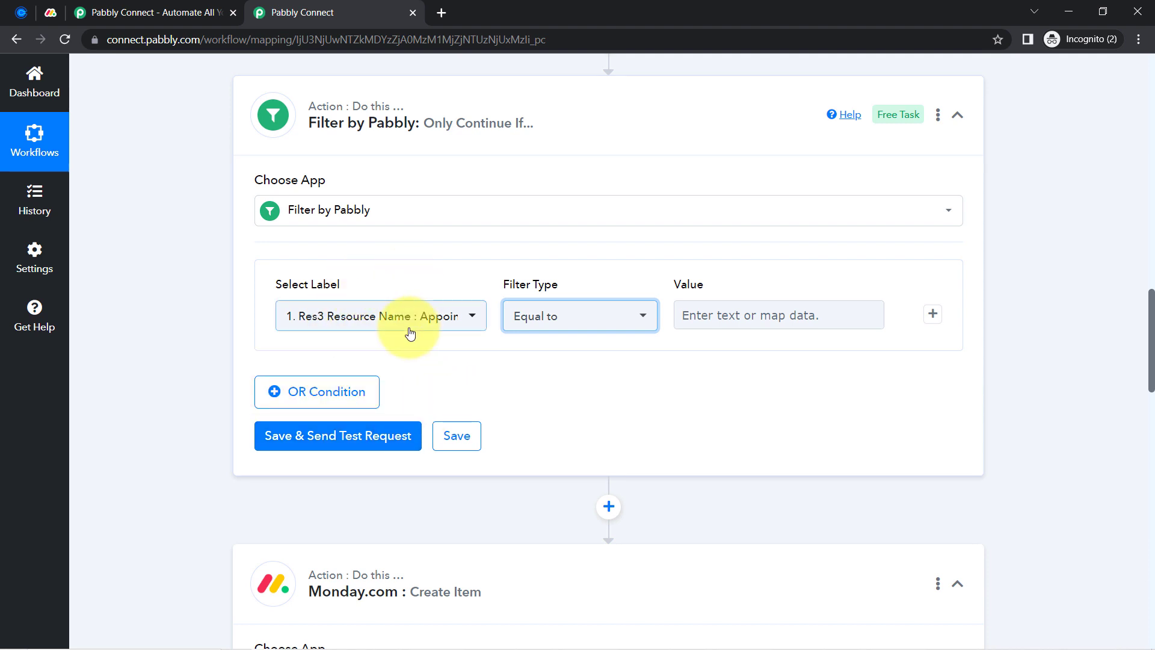
{"action": "scroll", "coordinate": [408, 338], "scroll_direction": "down", "scroll_amount": 7}
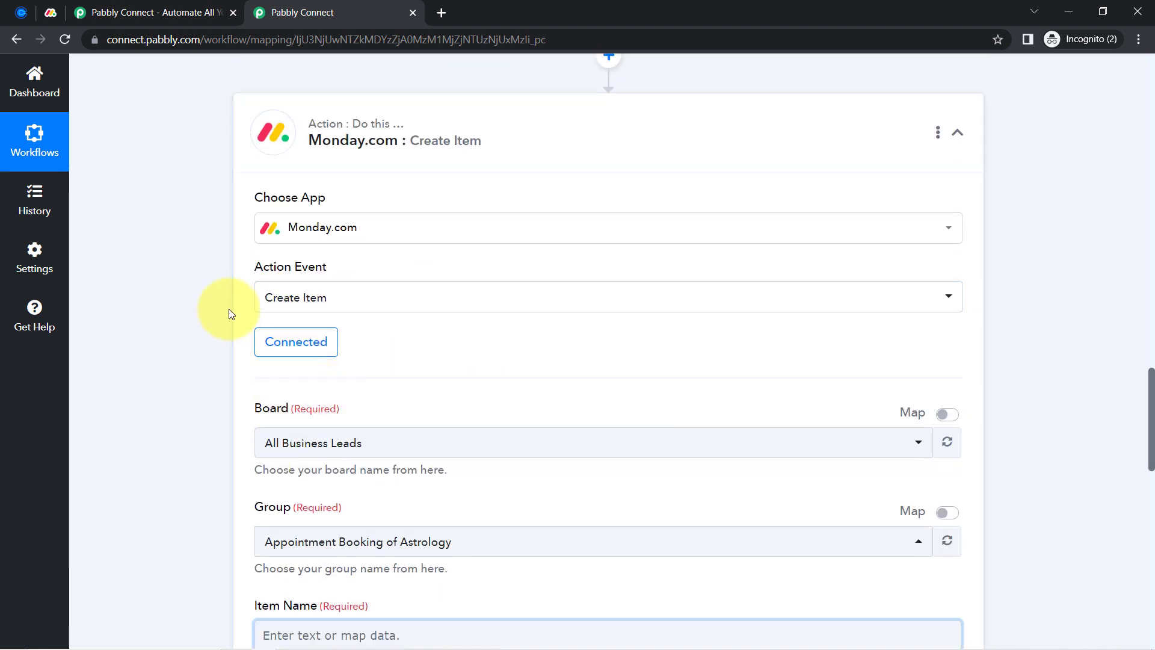
Copy 'Appointment Booking for Horoscope Reading | Astrologer' from the trigger's Response Received data
{"action": "scroll", "coordinate": [334, 385], "scroll_direction": "up", "scroll_amount": 2}
{"action": "scroll", "coordinate": [334, 382], "scroll_direction": "up", "scroll_amount": 5}
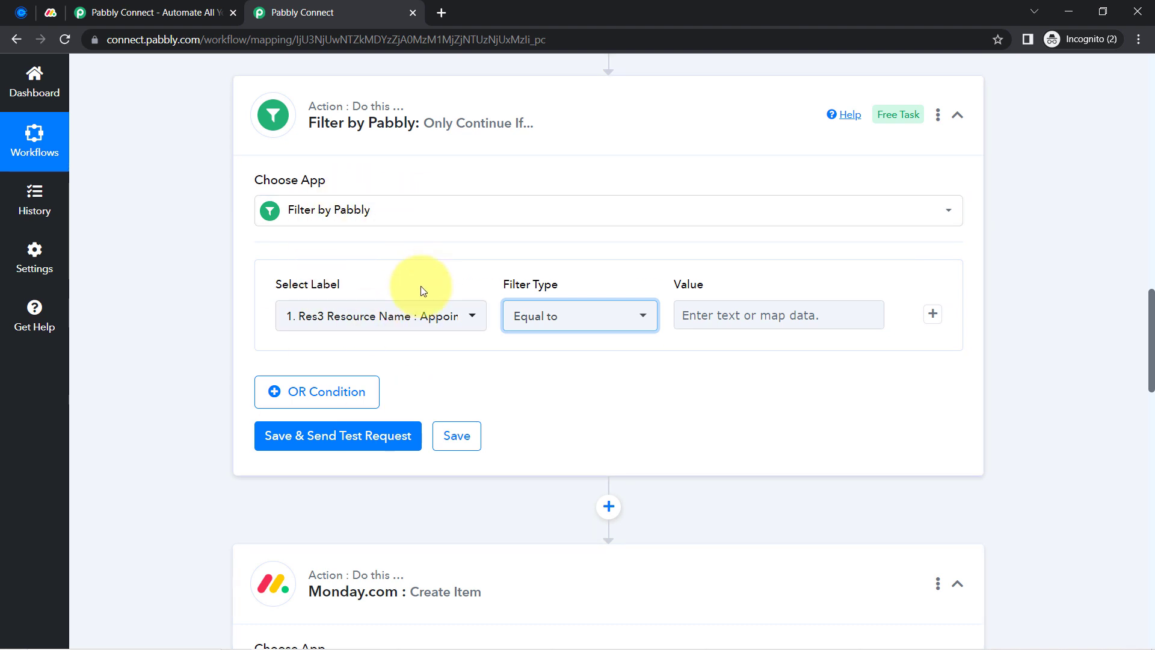
{"action": "left_click_drag", "start_coordinate": [1153, 367], "coordinate": [1127, 275]}
{"action": "scroll", "coordinate": [1002, 275], "scroll_direction": "down", "scroll_amount": 1}
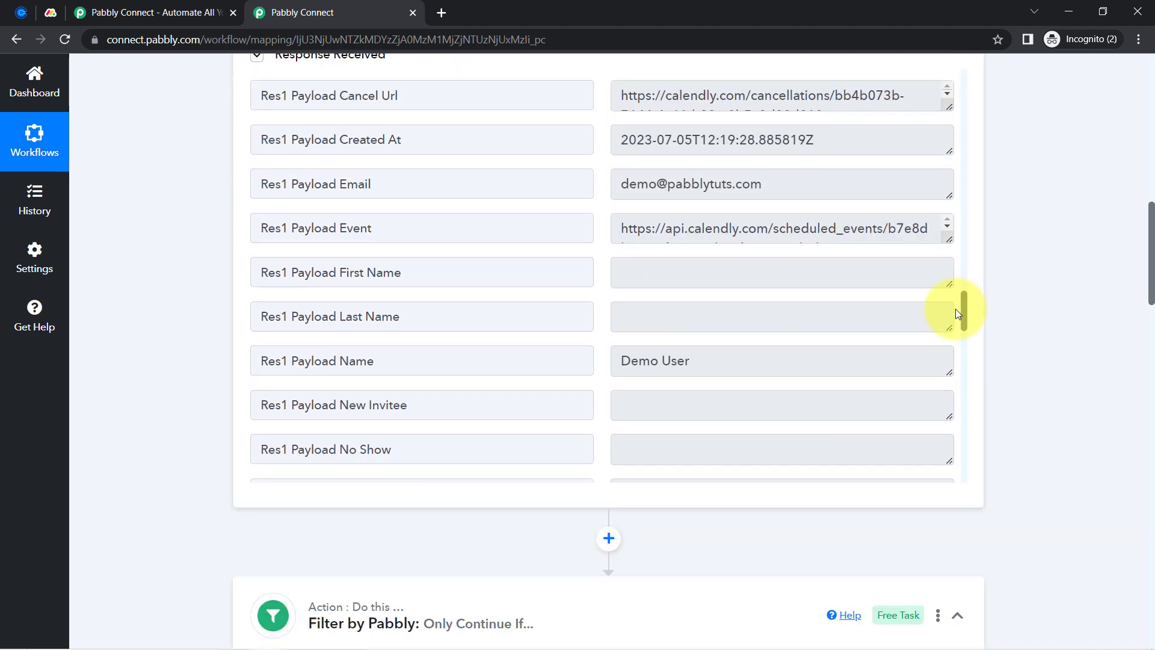
{"action": "left_click_drag", "start_coordinate": [964, 315], "coordinate": [962, 257]}
{"action": "left_click_drag", "start_coordinate": [701, 242], "coordinate": [590, 206]}
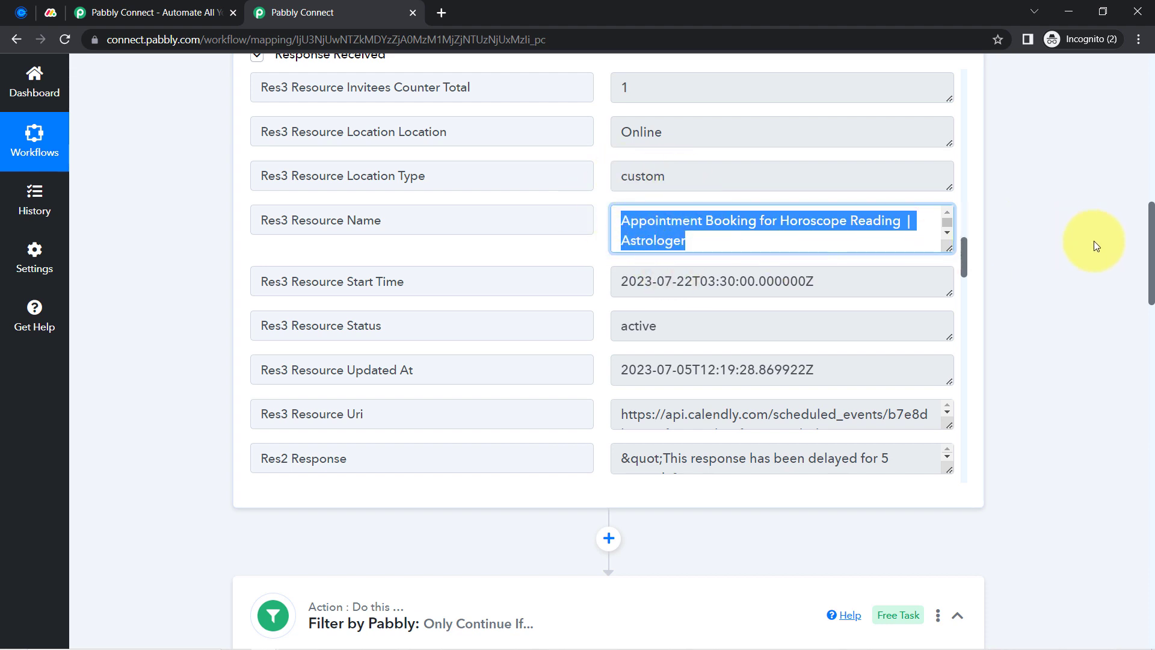
{"action": "left_click", "coordinate": [825, 228]}
{"action": "key", "text": "ctrl+a"}
{"action": "key", "text": "ctrl+c"}
{"action": "left_click_drag", "start_coordinate": [1151, 255], "coordinate": [1150, 370]}
{"action": "left_click", "coordinate": [714, 191]}
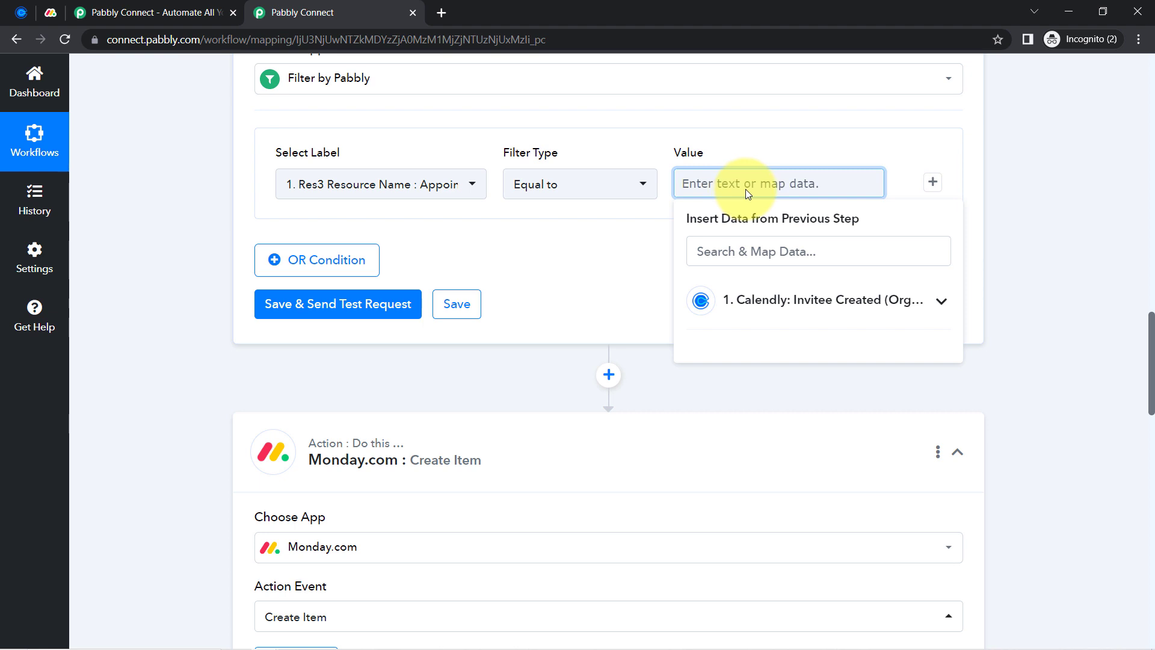
Paste 'Appointment Booking for Horoscope Reading | Astrologer' as the filter value and test it: Condition is true
{"action": "key", "text": "ctrl+v"}
{"action": "left_click", "coordinate": [561, 244]}
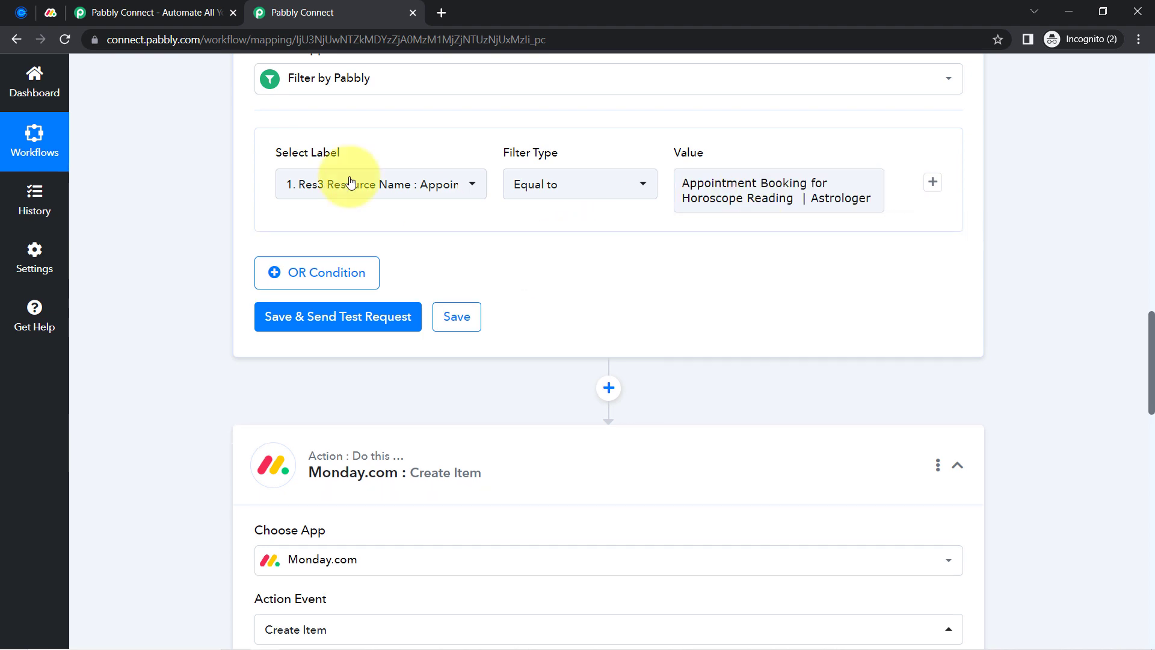
{"action": "left_click", "coordinate": [299, 324]}
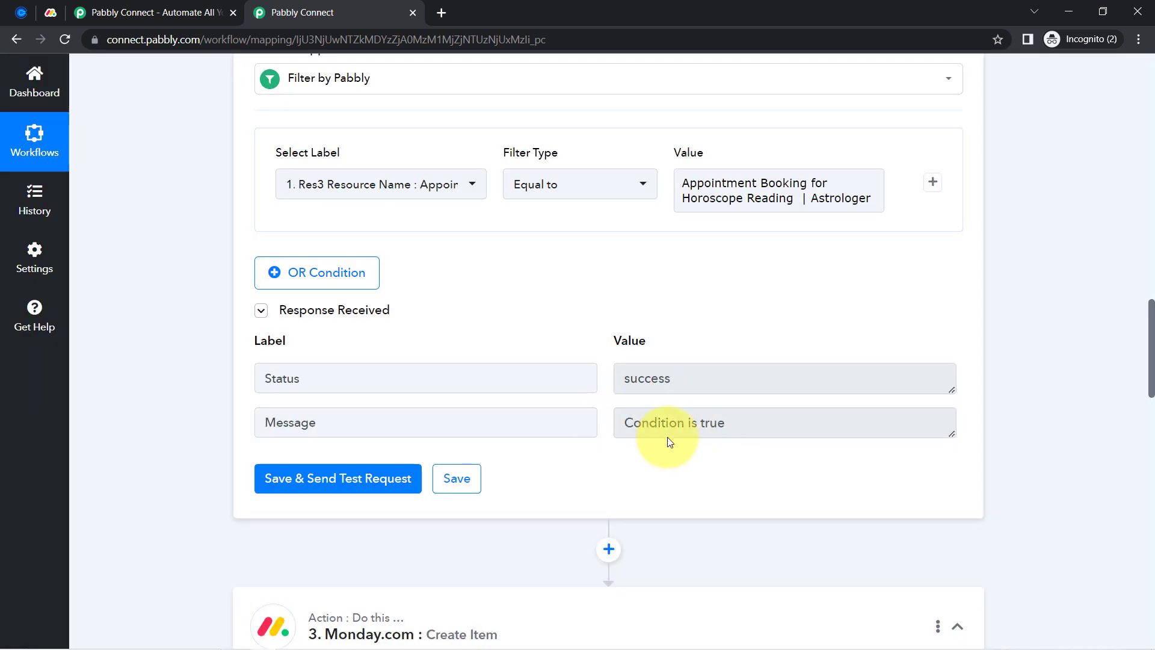
{"action": "left_click_drag", "start_coordinate": [693, 429], "coordinate": [624, 425]}
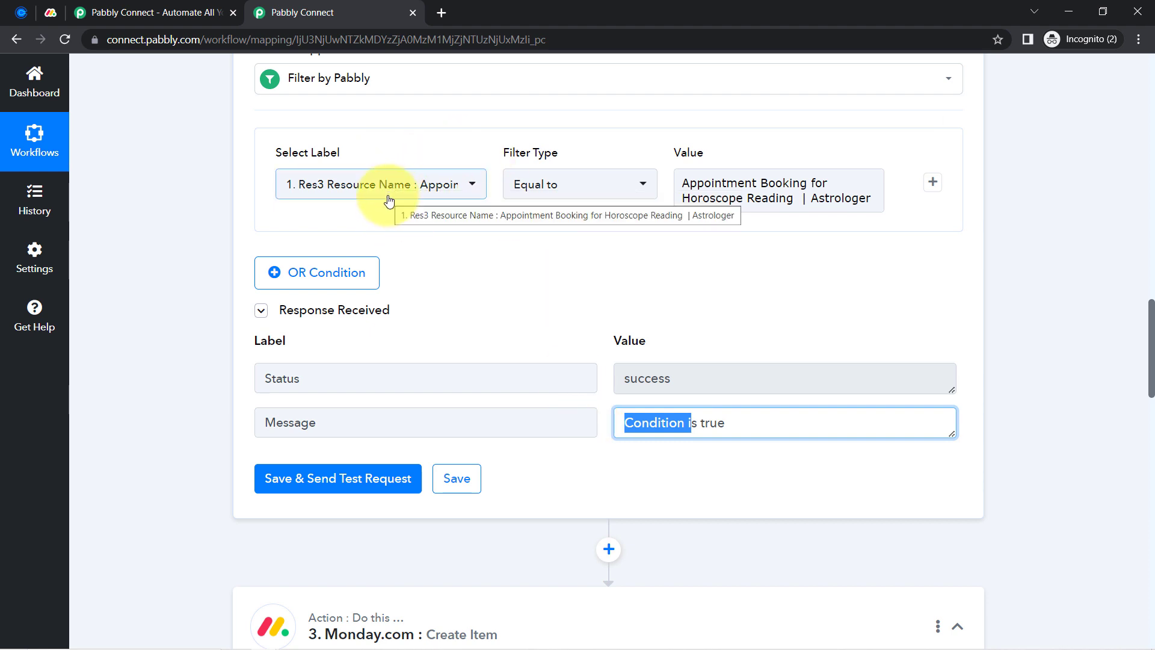
{"action": "left_click_drag", "start_coordinate": [712, 183], "coordinate": [843, 203]}
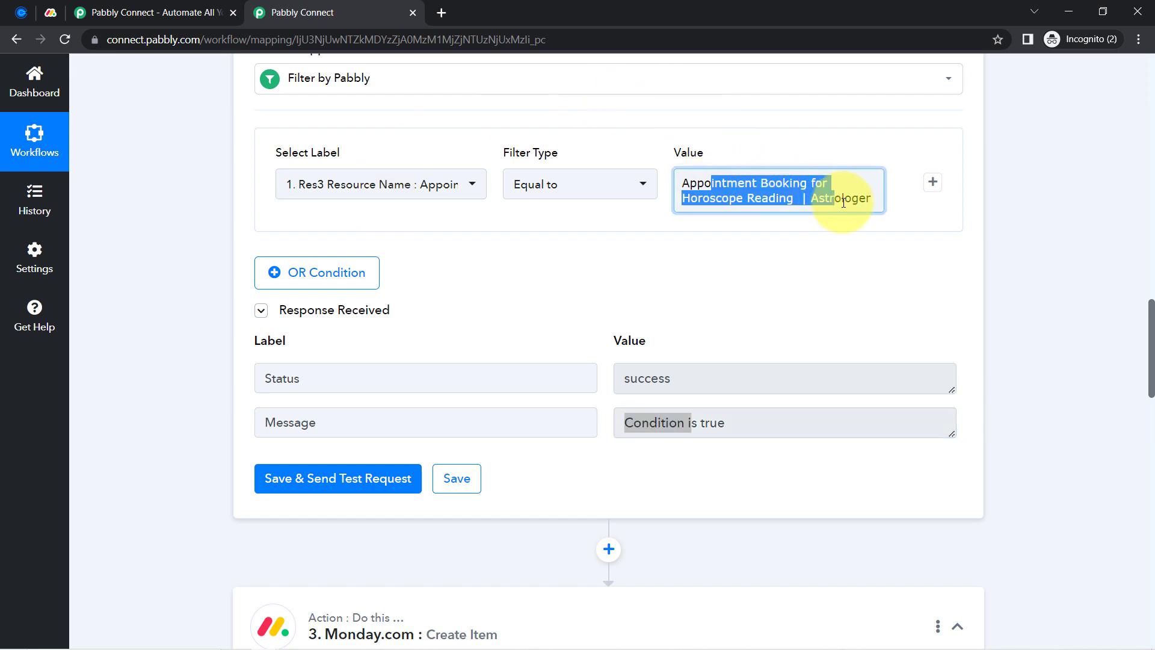
Scroll to the Monday.com Create Item step and browse the Item Name data list without mapping anything
{"action": "left_click", "coordinate": [160, 356]}
{"action": "scroll", "coordinate": [190, 389], "scroll_direction": "down", "scroll_amount": 5}
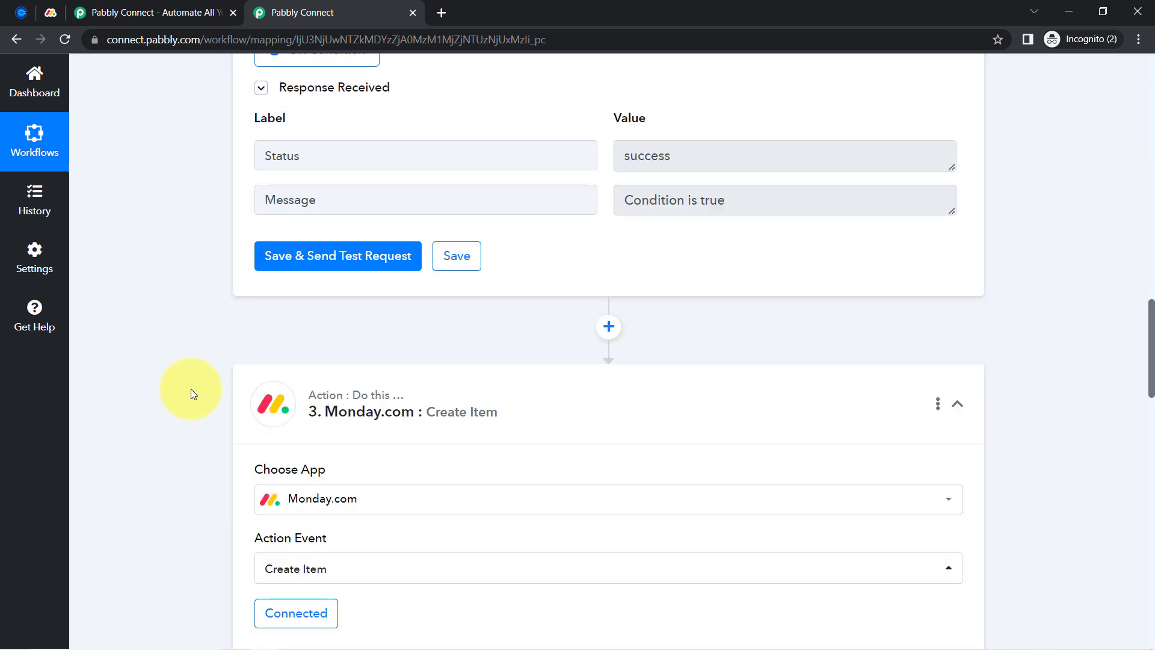
{"action": "scroll", "coordinate": [190, 389], "scroll_direction": "down", "scroll_amount": 2}
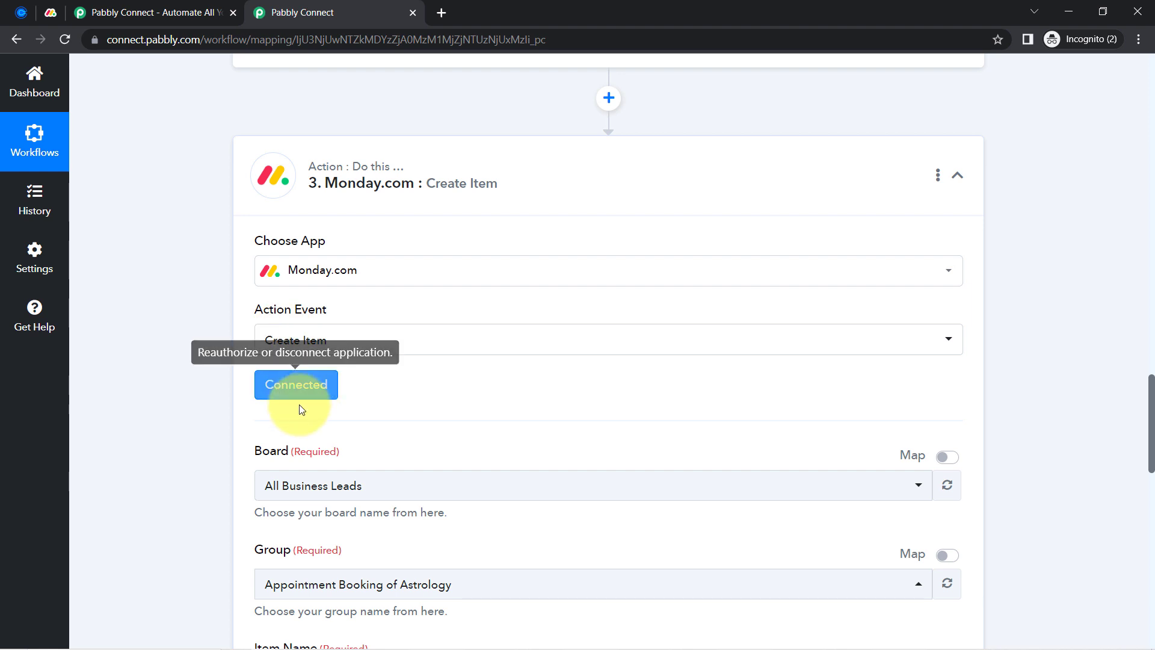
{"action": "scroll", "coordinate": [298, 405], "scroll_direction": "down", "scroll_amount": 2}
{"action": "scroll", "coordinate": [206, 410], "scroll_direction": "down", "scroll_amount": 1}
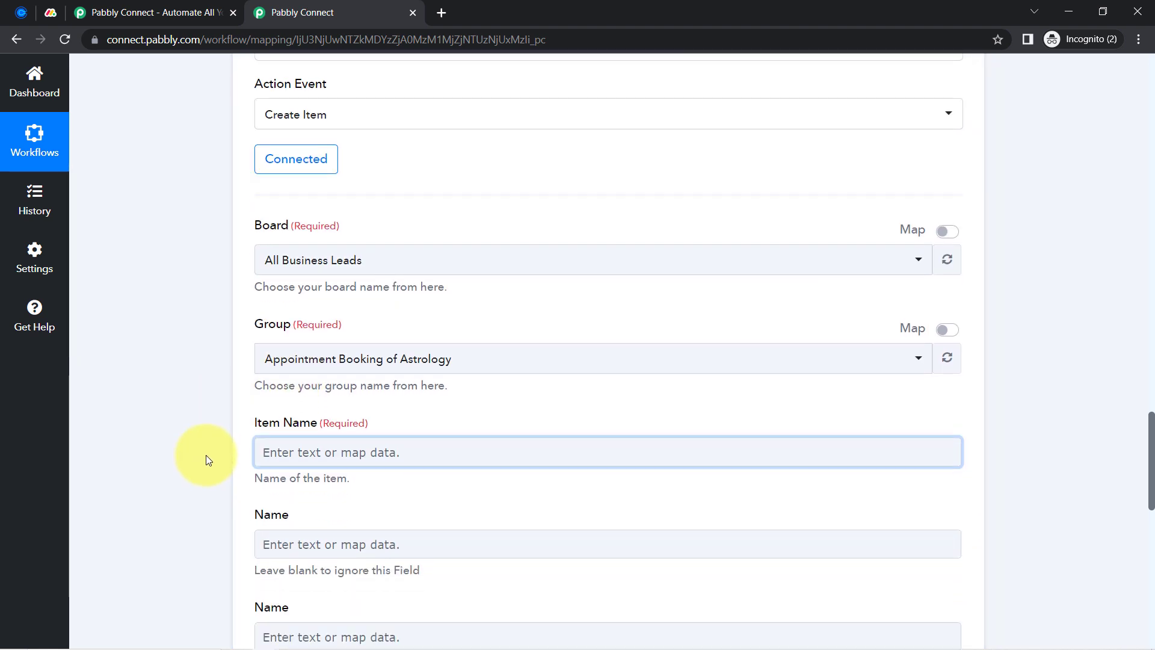
{"action": "scroll", "coordinate": [206, 457], "scroll_direction": "down", "scroll_amount": 1}
{"action": "scroll", "coordinate": [206, 457], "scroll_direction": "down", "scroll_amount": 2}
{"action": "left_click", "coordinate": [289, 227]}
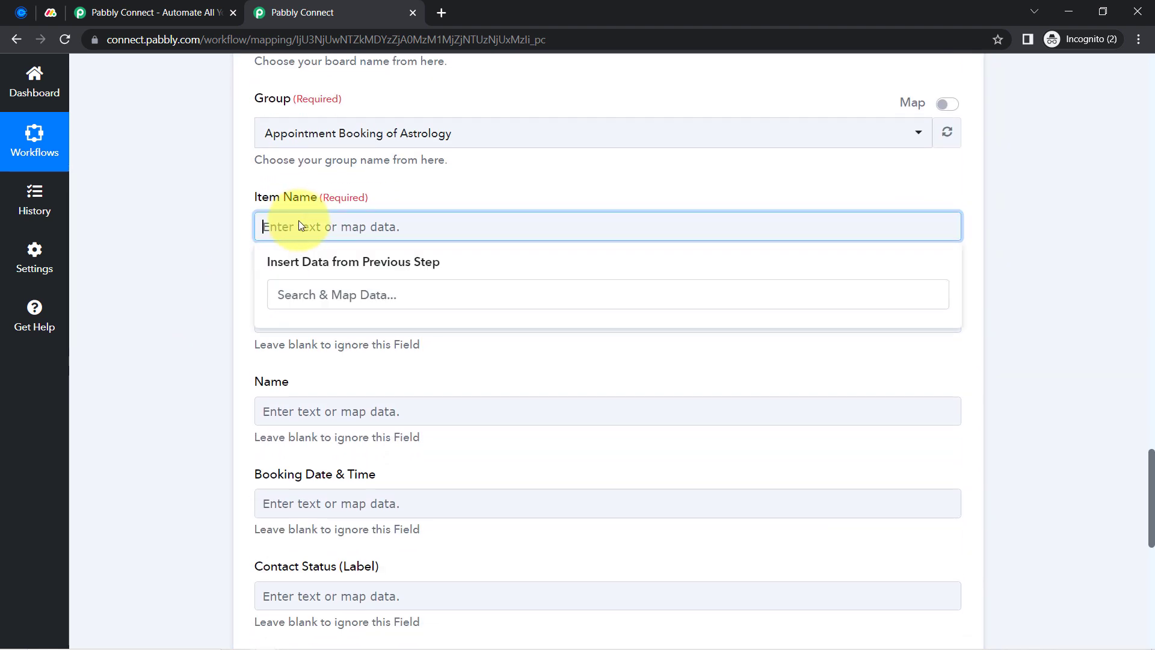
{"action": "left_click", "coordinate": [287, 295]}
{"action": "left_click", "coordinate": [208, 288]}
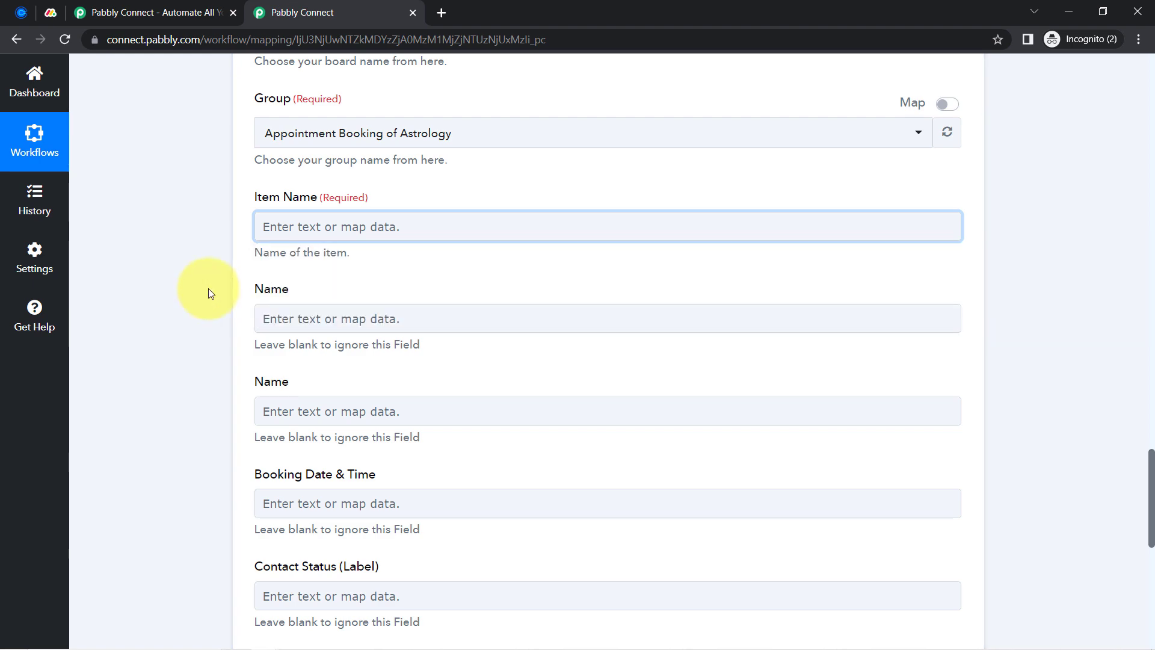
{"action": "scroll", "coordinate": [208, 288], "scroll_direction": "up", "scroll_amount": 10}
{"action": "scroll", "coordinate": [208, 288], "scroll_direction": "up", "scroll_amount": 14}
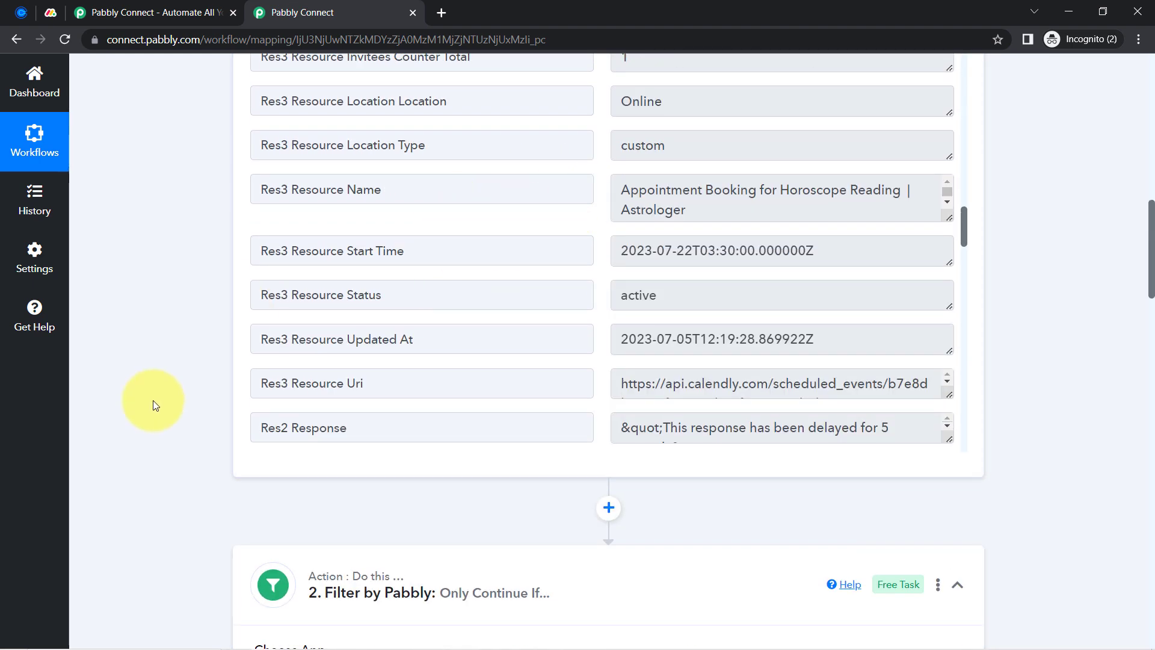
{"action": "scroll", "coordinate": [153, 403], "scroll_direction": "down", "scroll_amount": 20}
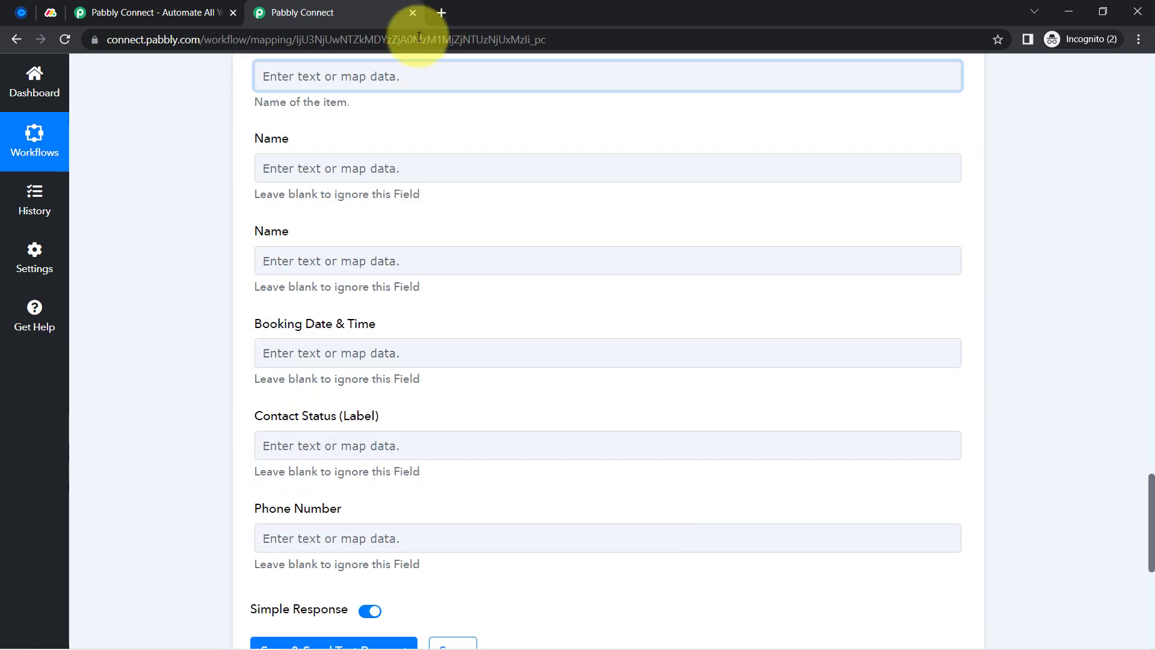
{"action": "left_click", "coordinate": [323, 81]}
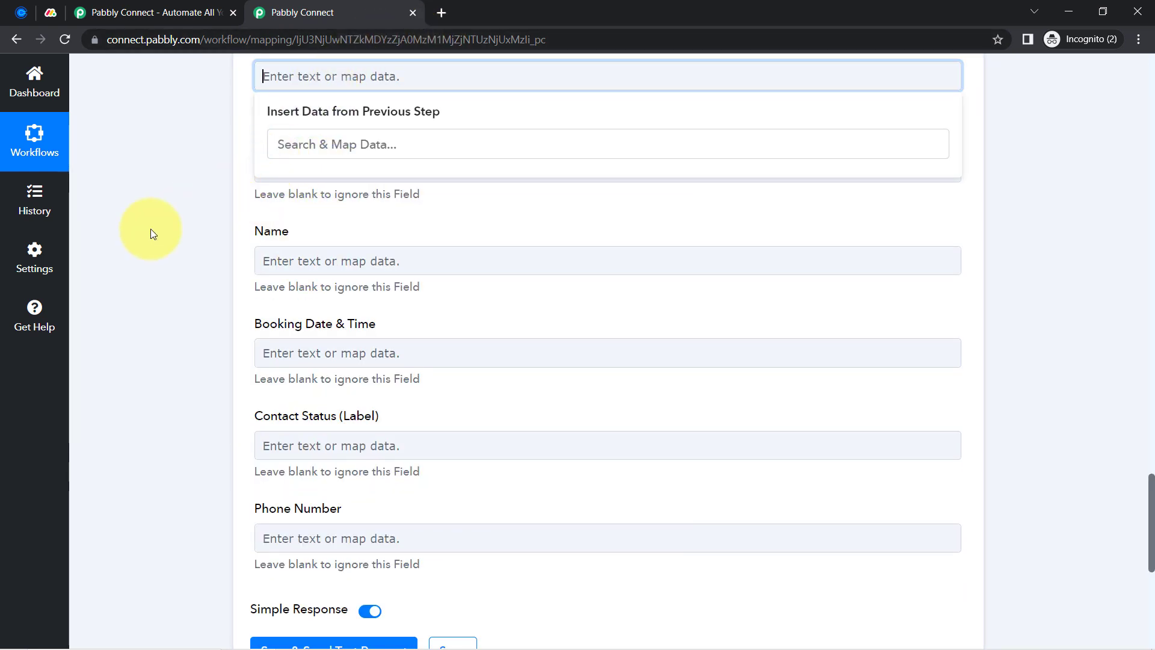
{"action": "scroll", "coordinate": [161, 245], "scroll_direction": "up", "scroll_amount": 8}
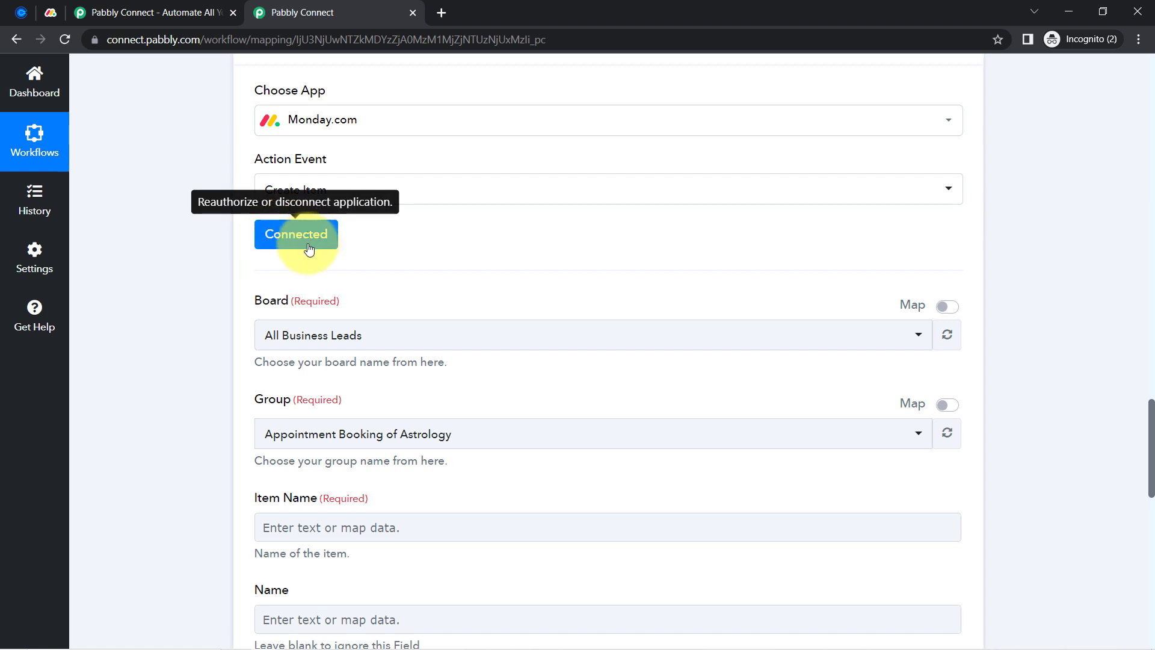
Re-save the existing Monday.com #7 account connection
{"action": "left_click", "coordinate": [292, 236]}
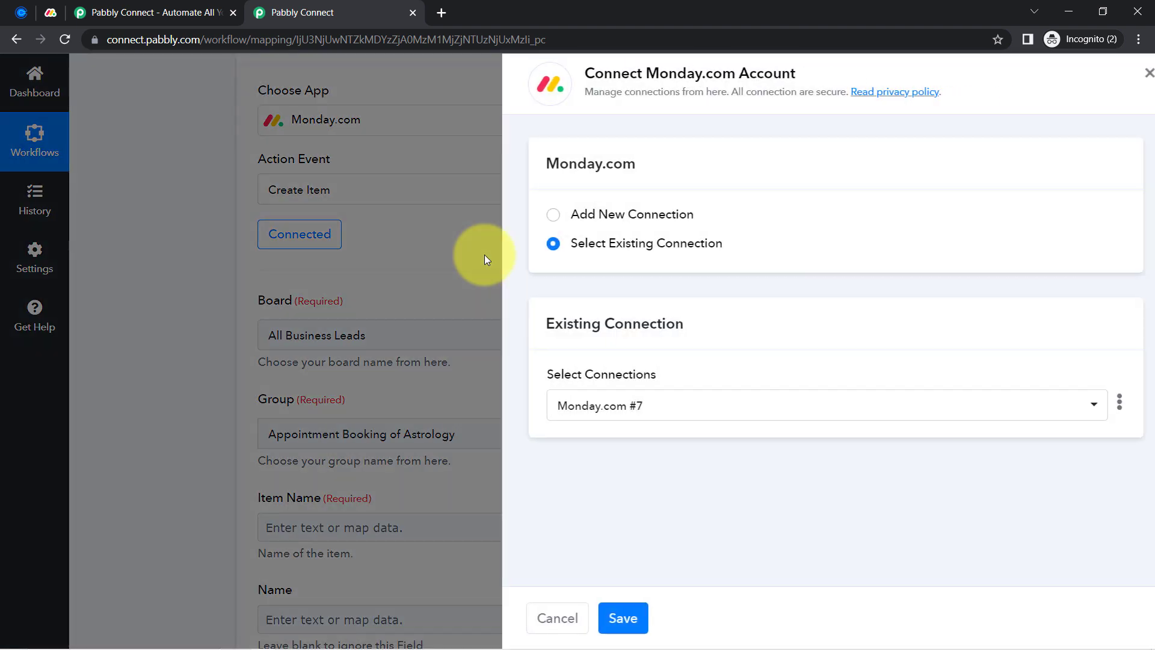
{"action": "left_click", "coordinate": [609, 620]}
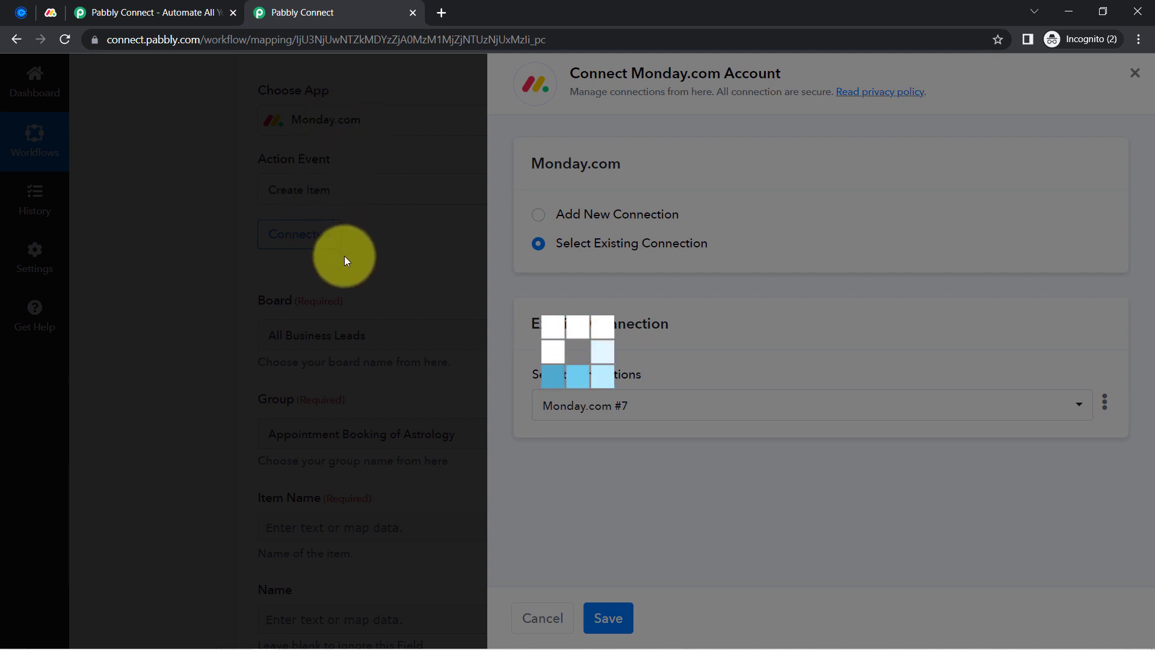
{"action": "scroll", "coordinate": [183, 352], "scroll_direction": "down", "scroll_amount": 4}
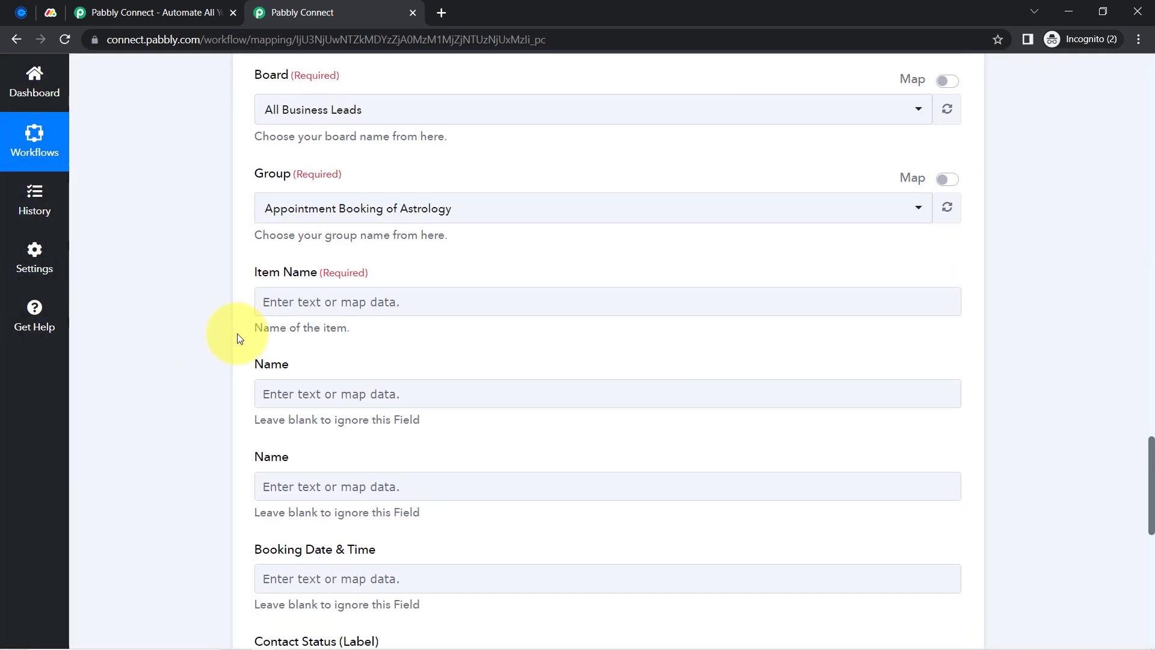
Map the invitee's Res5 Resource Email into Item Name, found by searching '@'
{"action": "left_click", "coordinate": [294, 304]}
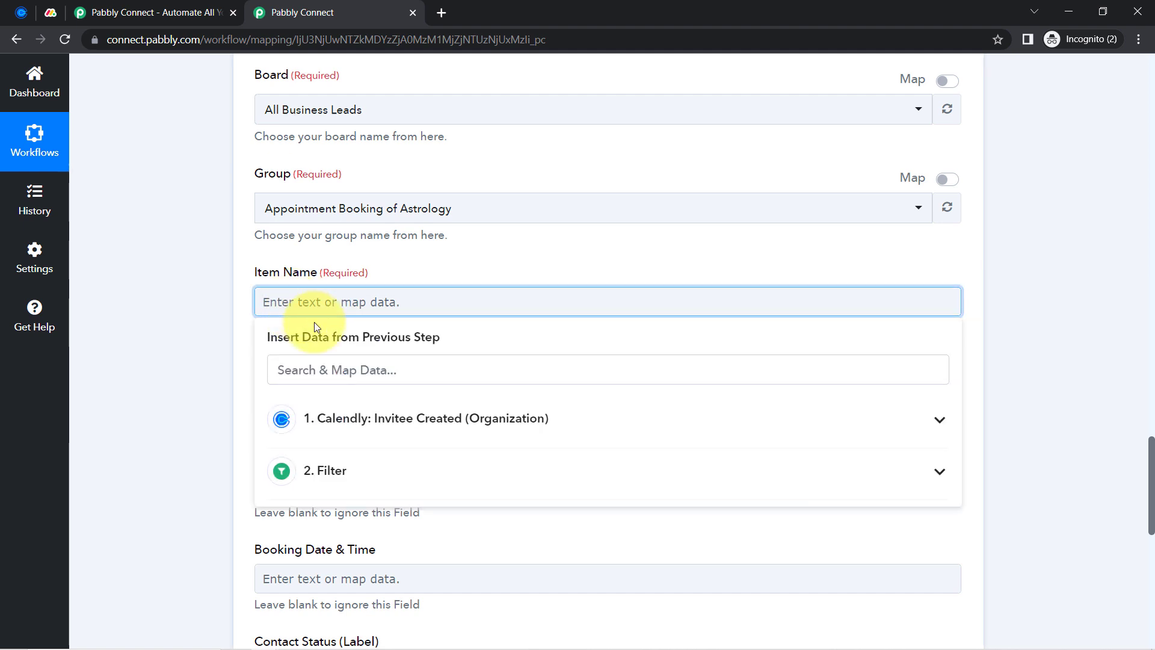
{"action": "left_click", "coordinate": [350, 419]}
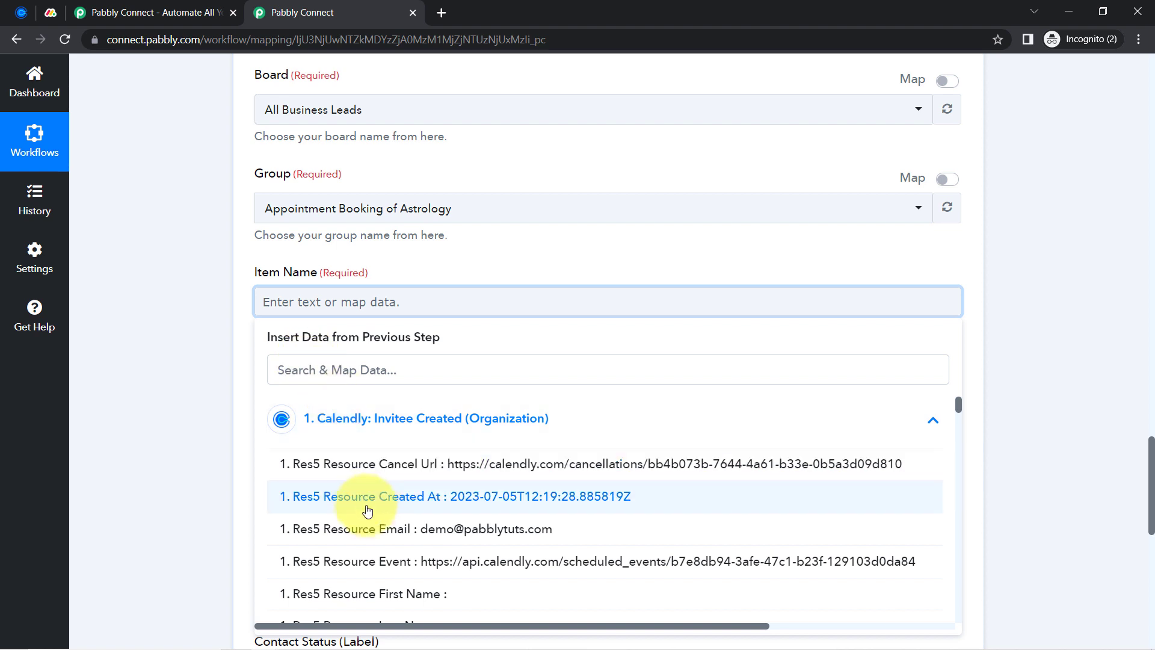
{"action": "scroll", "coordinate": [375, 514], "scroll_direction": "down", "scroll_amount": 1}
{"action": "scroll", "coordinate": [375, 514], "scroll_direction": "down", "scroll_amount": 4}
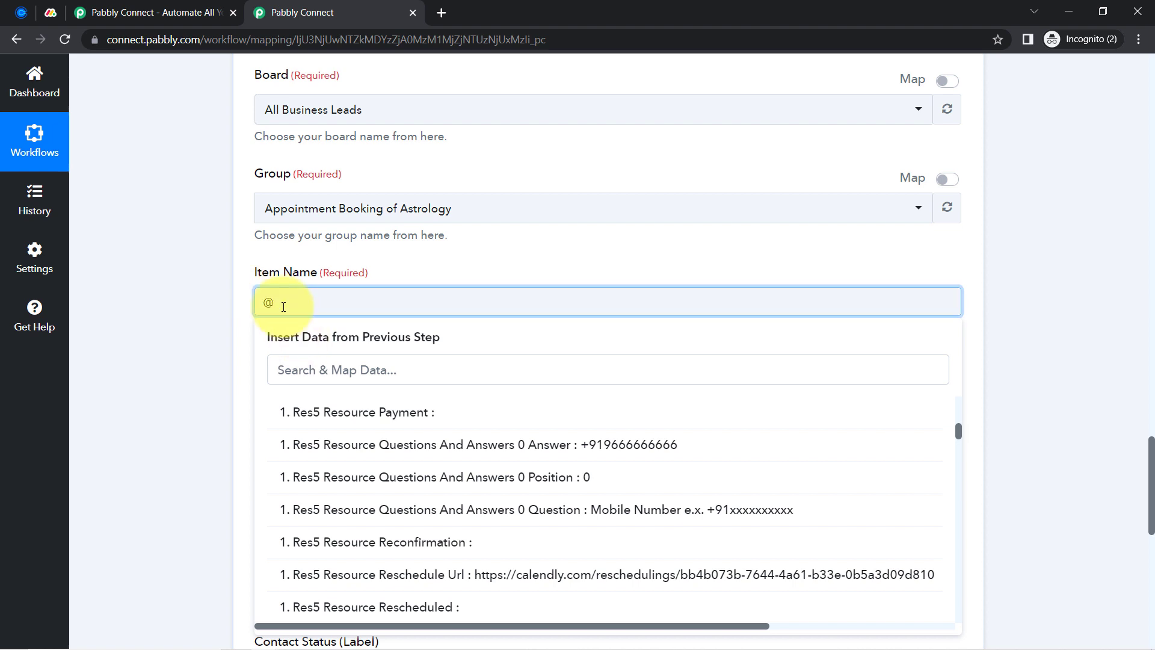
{"action": "left_click", "coordinate": [277, 369]}
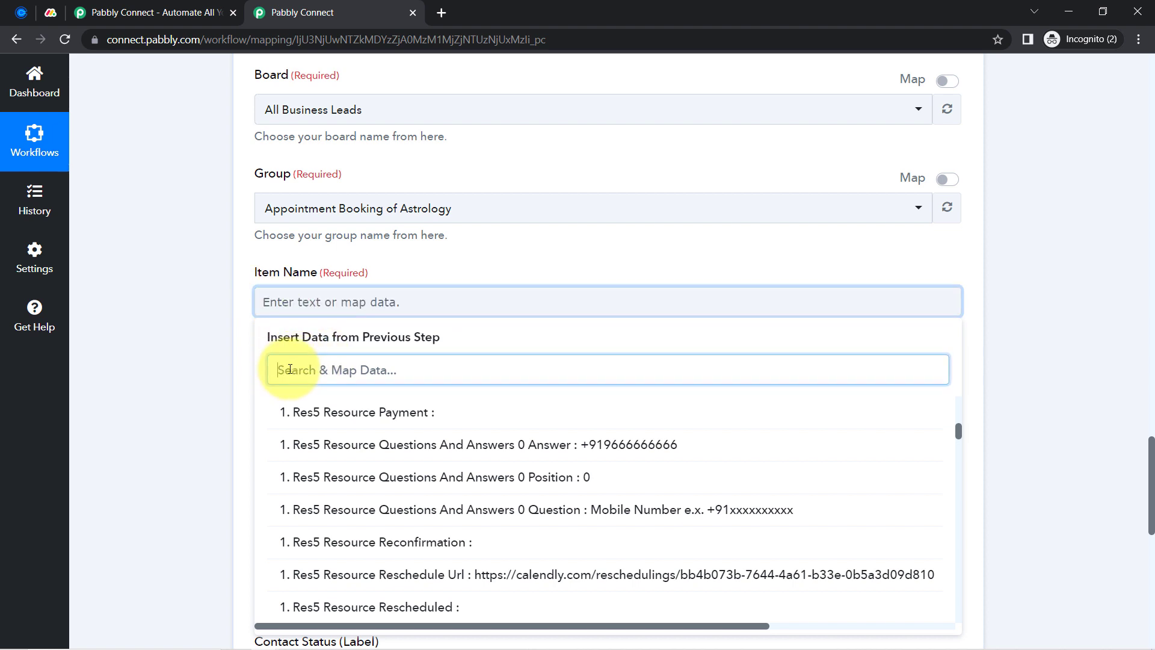
{"action": "type", "text": "@"}
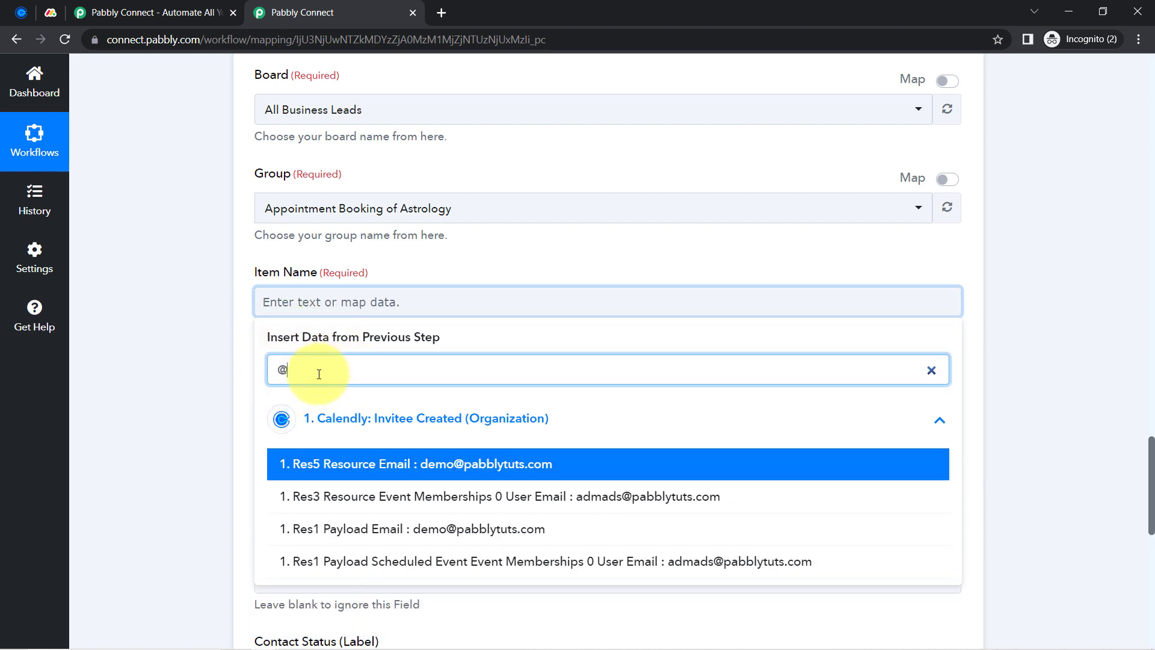
{"action": "left_click", "coordinate": [387, 464]}
{"action": "left_click", "coordinate": [186, 315]}
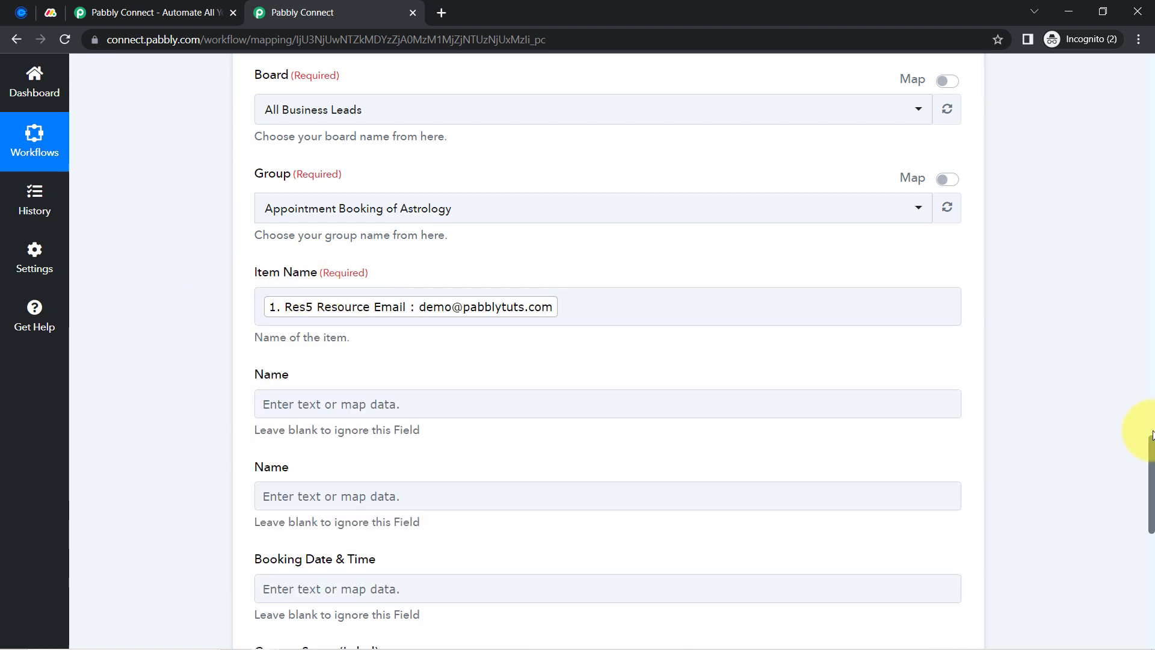
{"action": "left_click_drag", "start_coordinate": [1151, 448], "coordinate": [1135, 464]}
Map the invitee's Res5 Resource Name into the Name field
{"action": "left_click", "coordinate": [275, 324]}
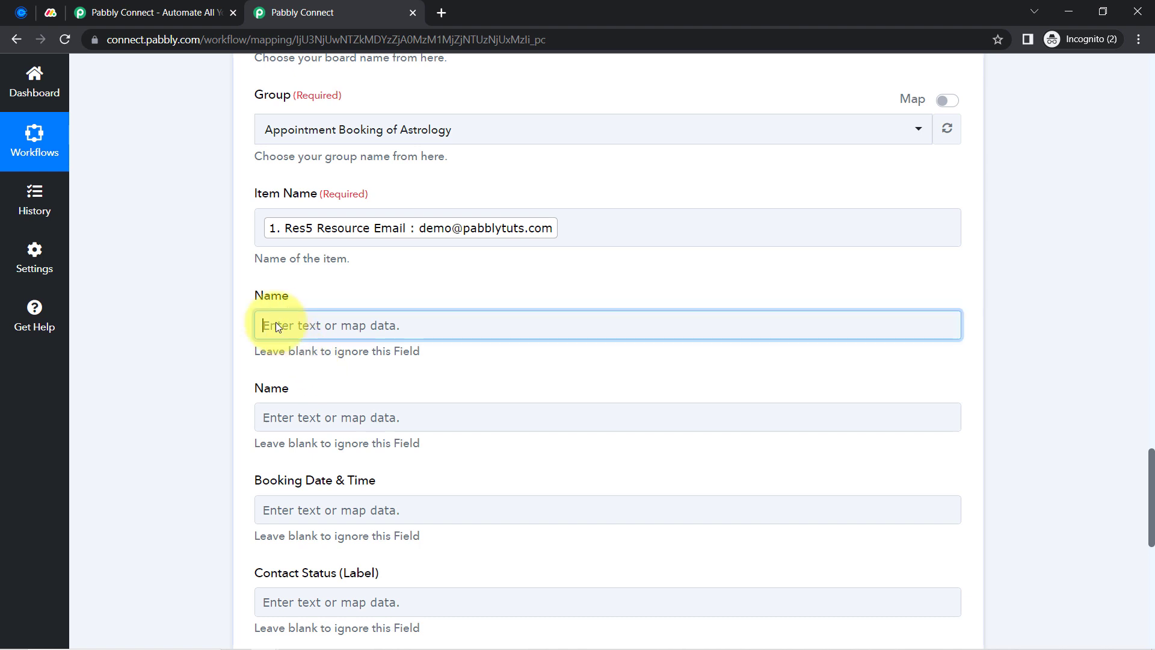
{"action": "left_click", "coordinate": [316, 437]}
{"action": "left_click", "coordinate": [301, 391]}
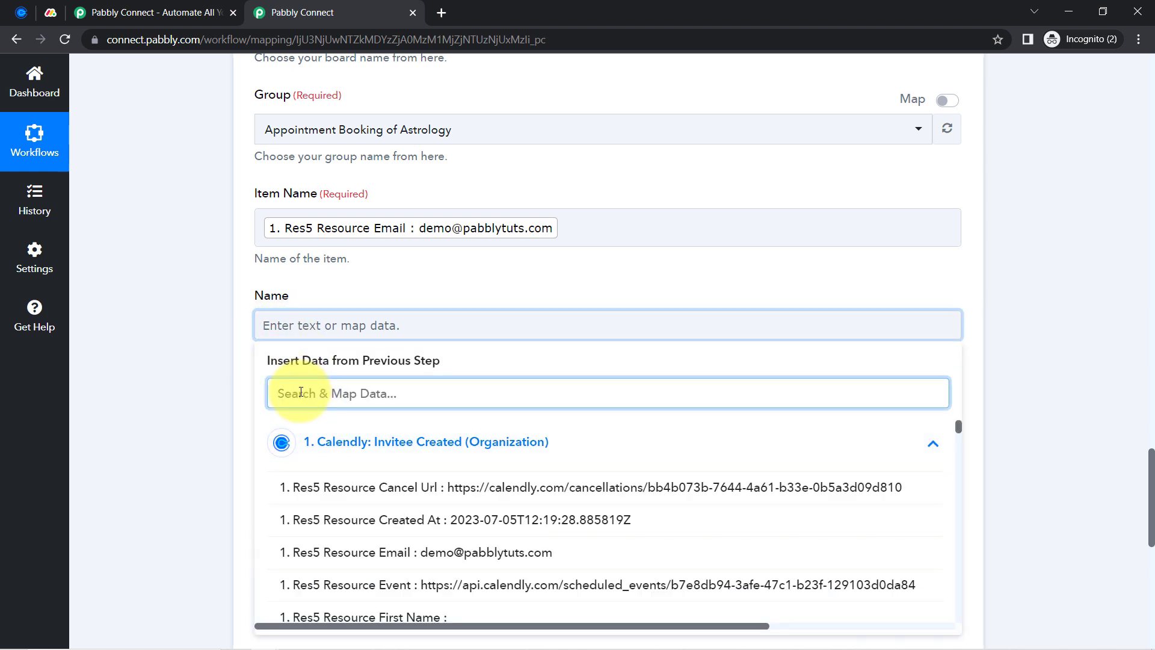
{"action": "type", "text": "dem"}
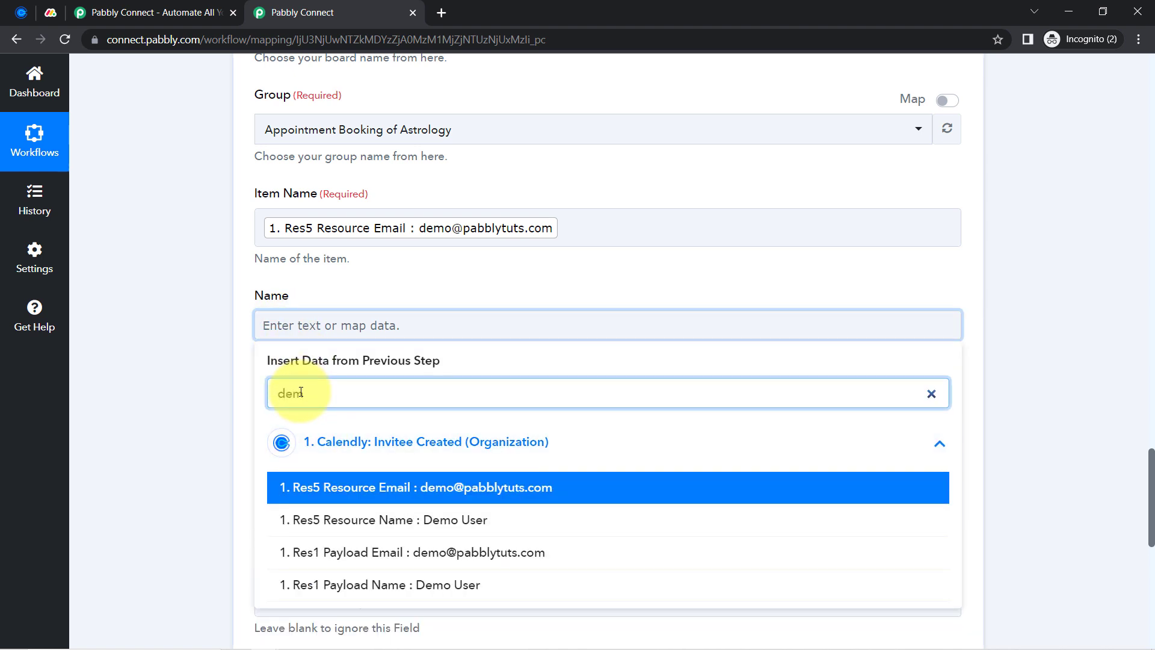
{"action": "left_click", "coordinate": [301, 519]}
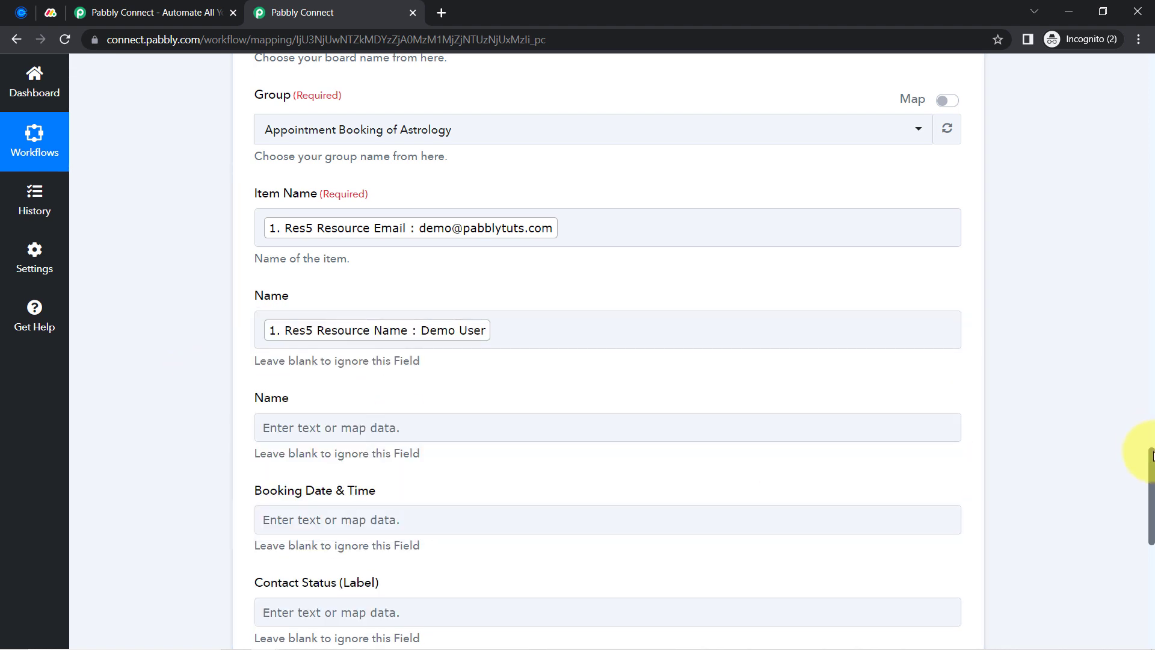
{"action": "left_click_drag", "start_coordinate": [1153, 456], "coordinate": [1152, 505]}
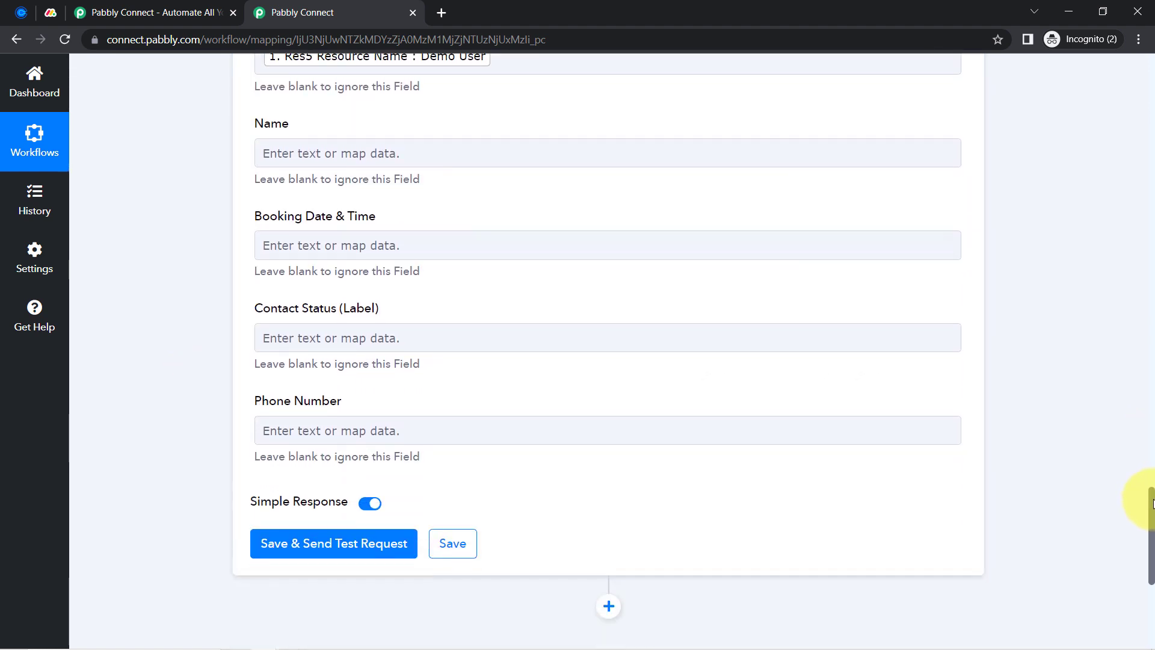
Map the Questions And Answers 0 Answer phone number into Phone Number
{"action": "scroll", "coordinate": [1153, 504], "scroll_direction": "down", "scroll_amount": 4}
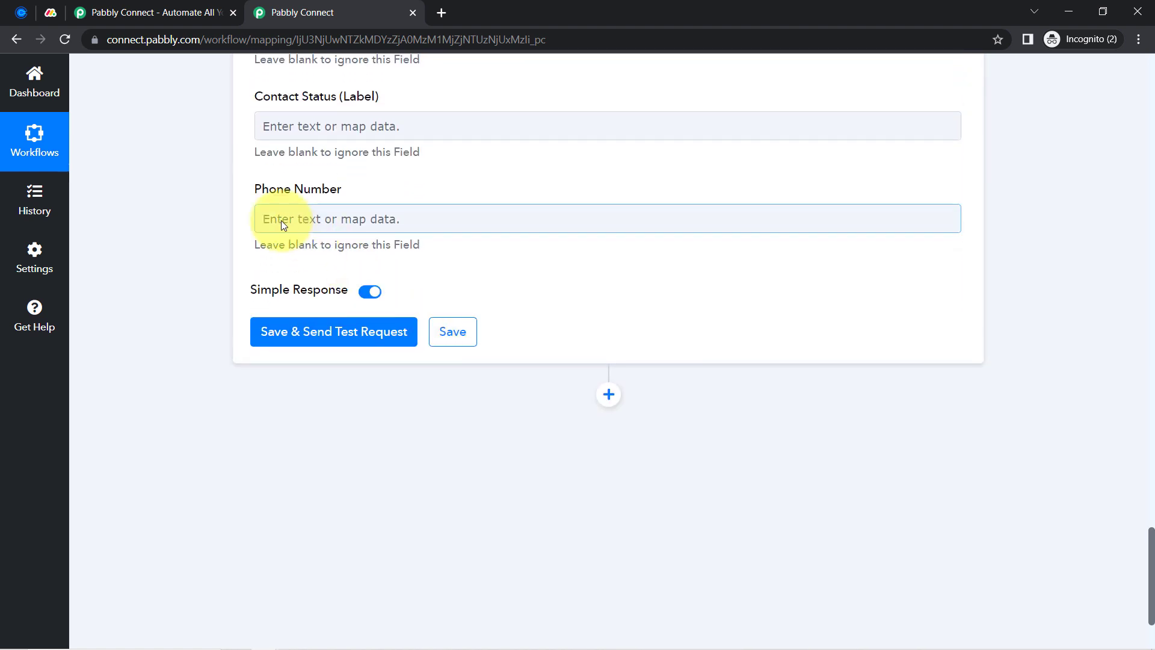
{"action": "left_click", "coordinate": [283, 223]}
{"action": "type", "text": "+"}
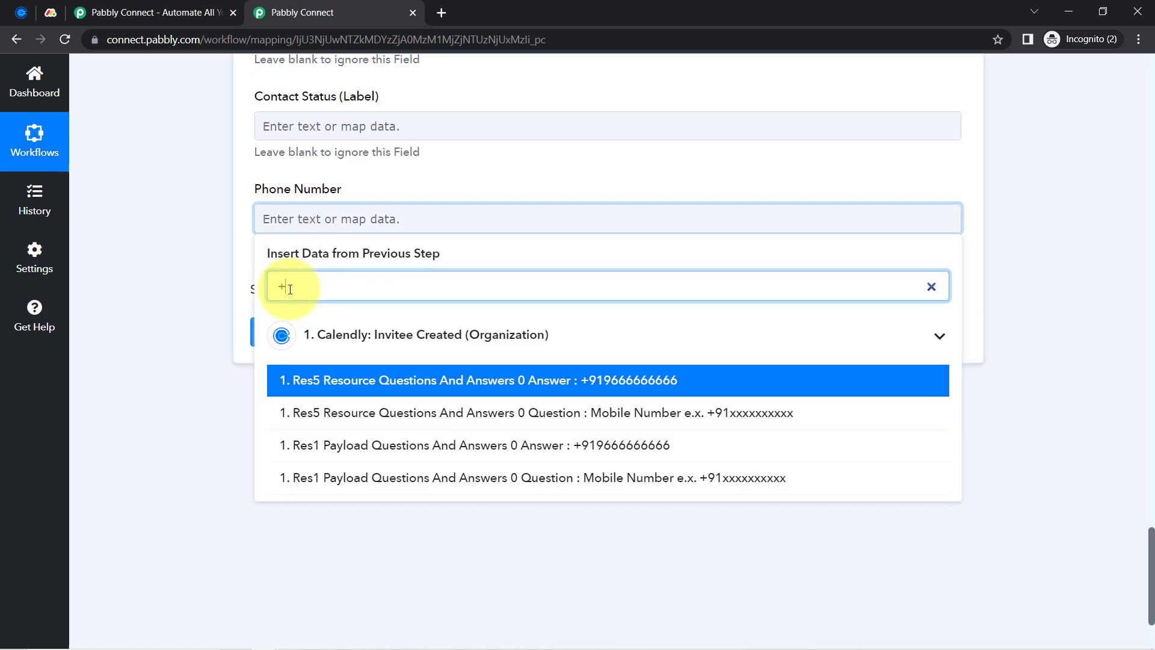
{"action": "type", "text": "9"}
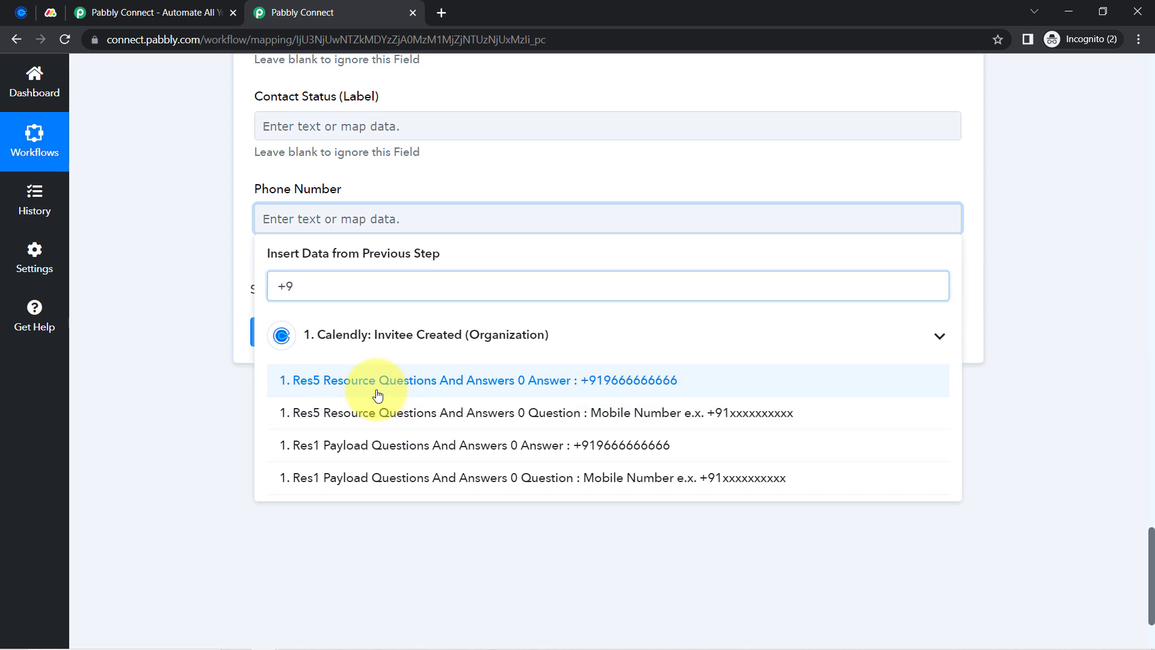
{"action": "left_click", "coordinate": [379, 386]}
{"action": "left_click", "coordinate": [212, 216]}
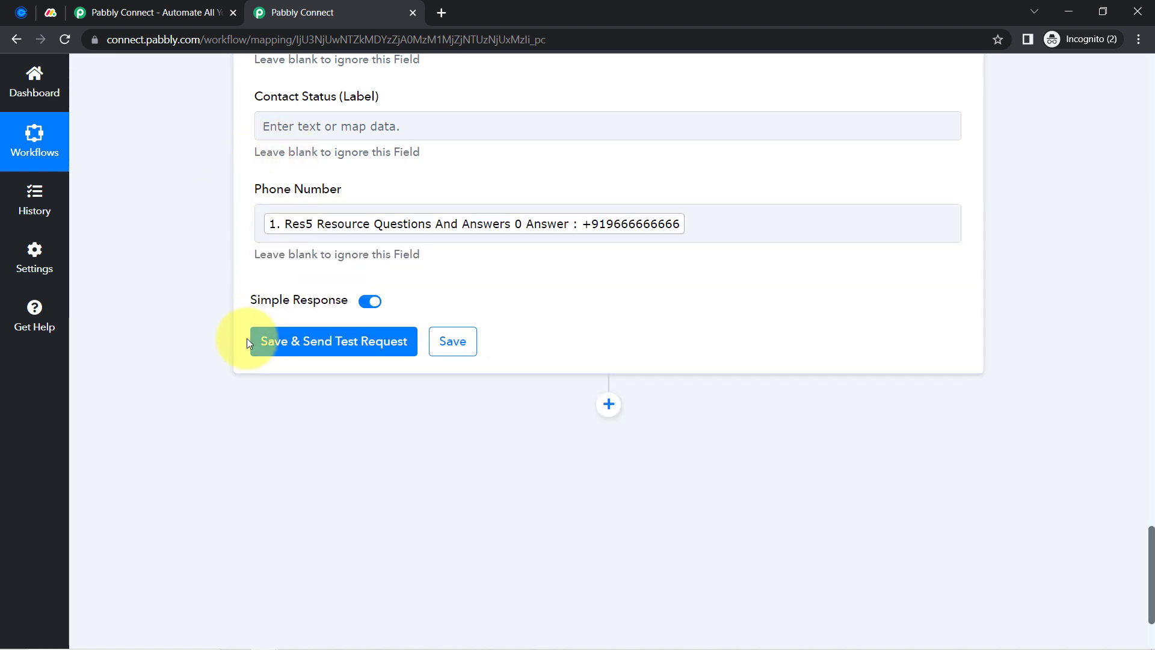
{"action": "scroll", "coordinate": [247, 343], "scroll_direction": "up", "scroll_amount": 4}
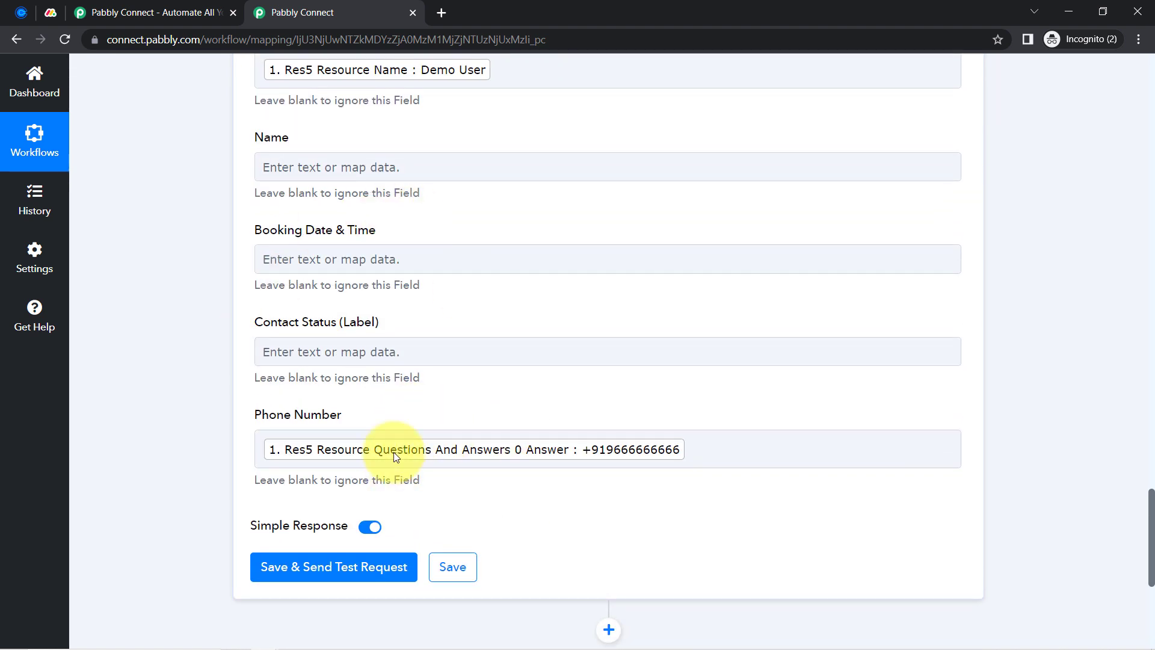
{"action": "left_click", "coordinate": [266, 355]}
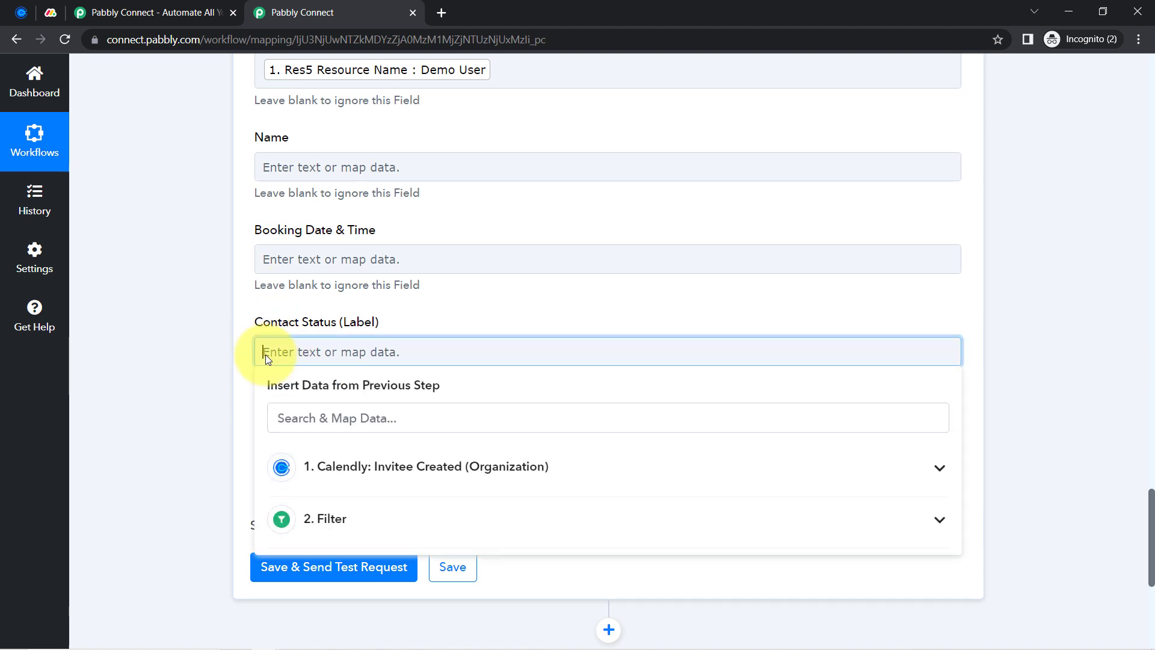
{"action": "type", "text": "fvavadfv"}
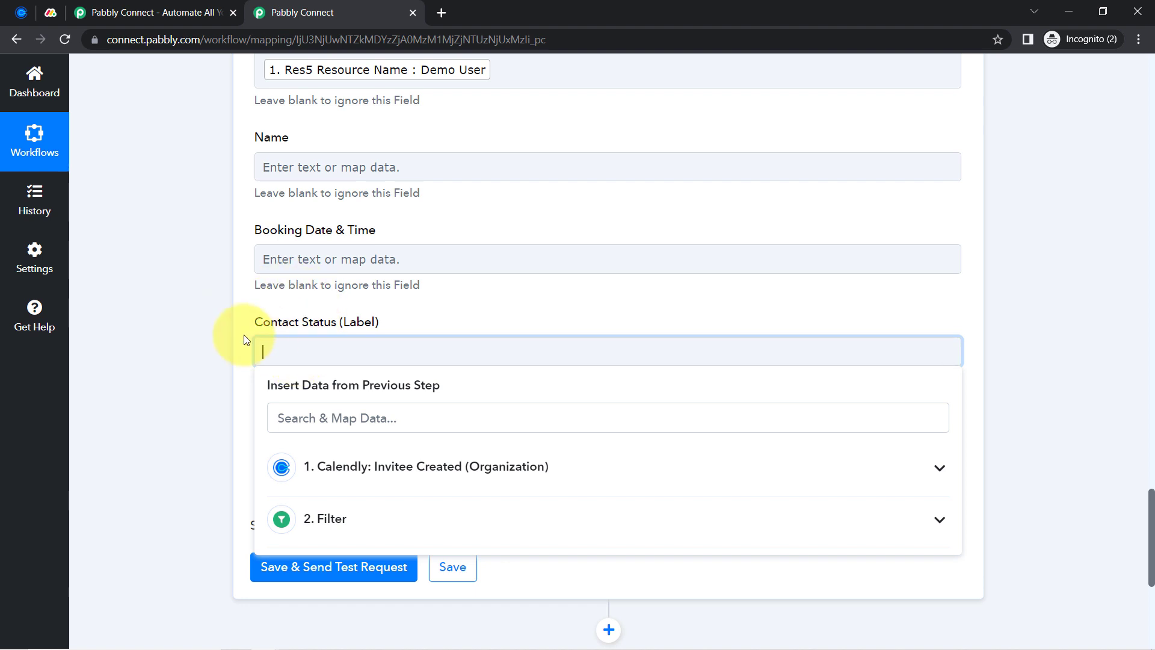
{"action": "left_click", "coordinate": [215, 321]}
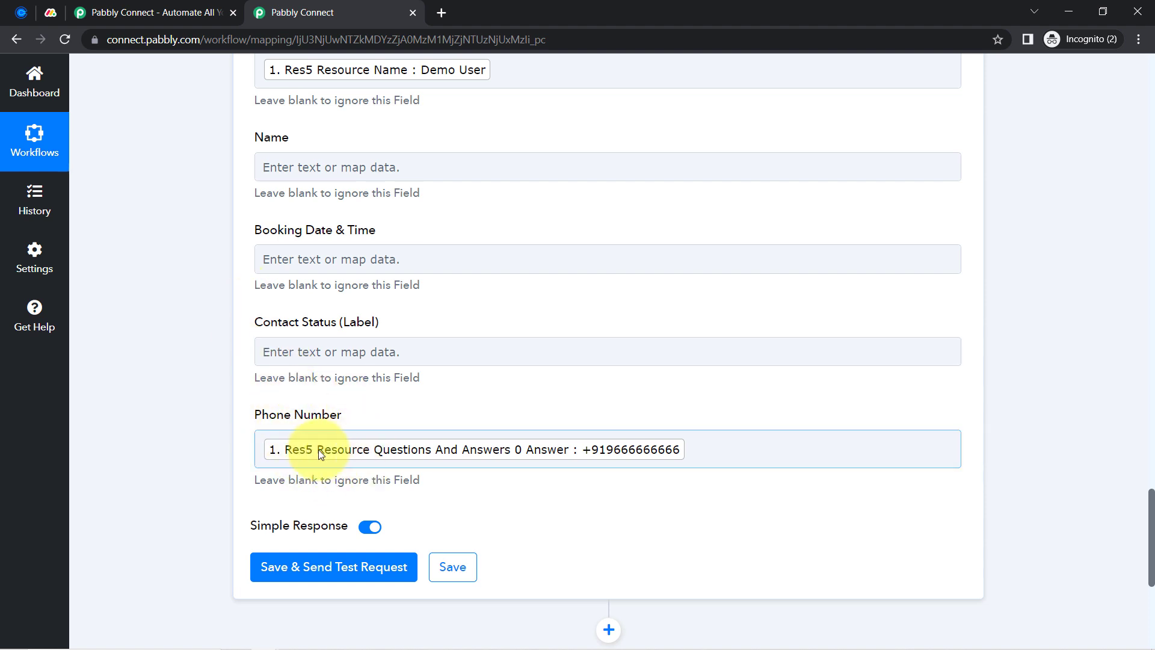
{"action": "scroll", "coordinate": [217, 349], "scroll_direction": "up", "scroll_amount": 1}
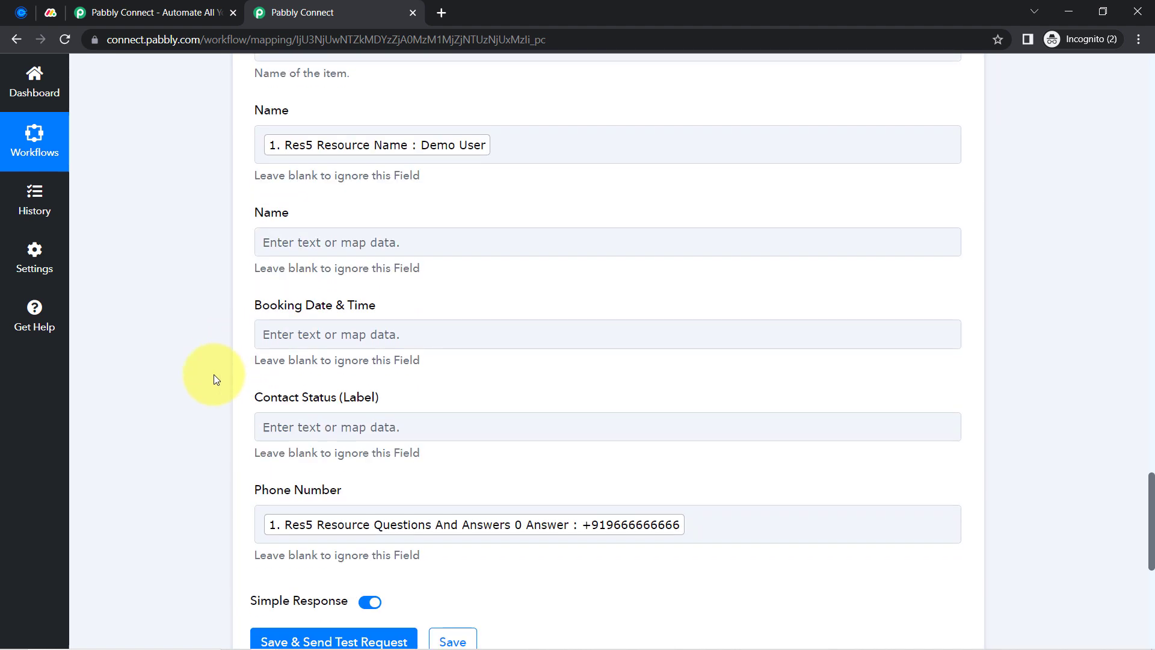
{"action": "scroll", "coordinate": [214, 374], "scroll_direction": "down", "scroll_amount": 2}
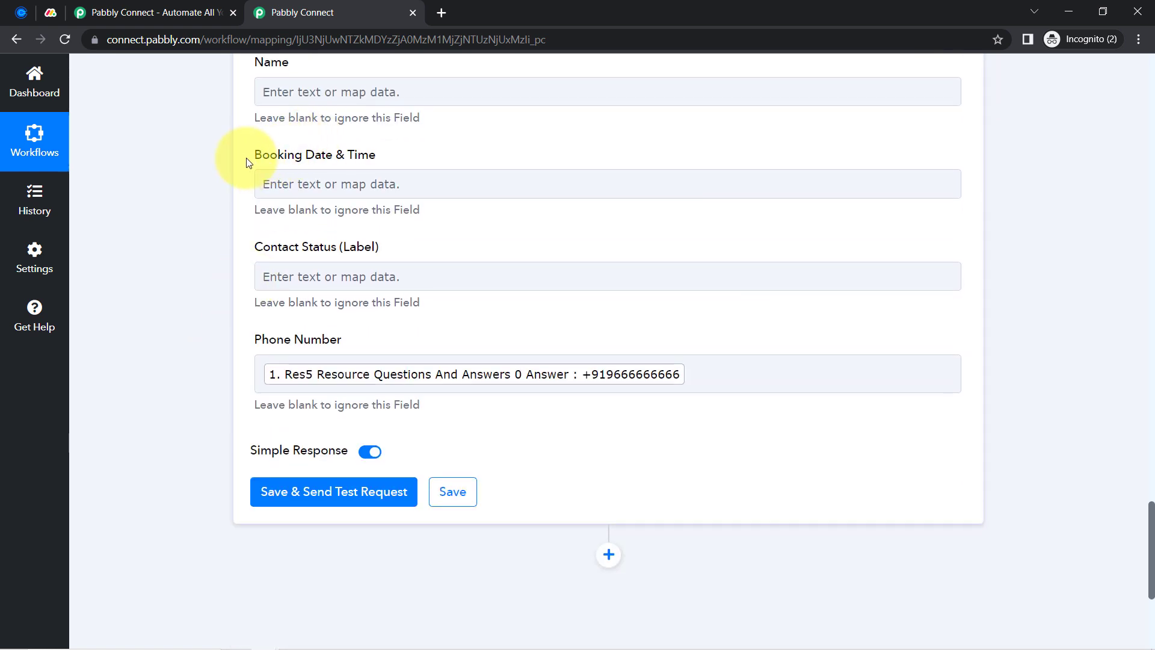
{"action": "left_click_drag", "start_coordinate": [263, 158], "coordinate": [333, 163]}
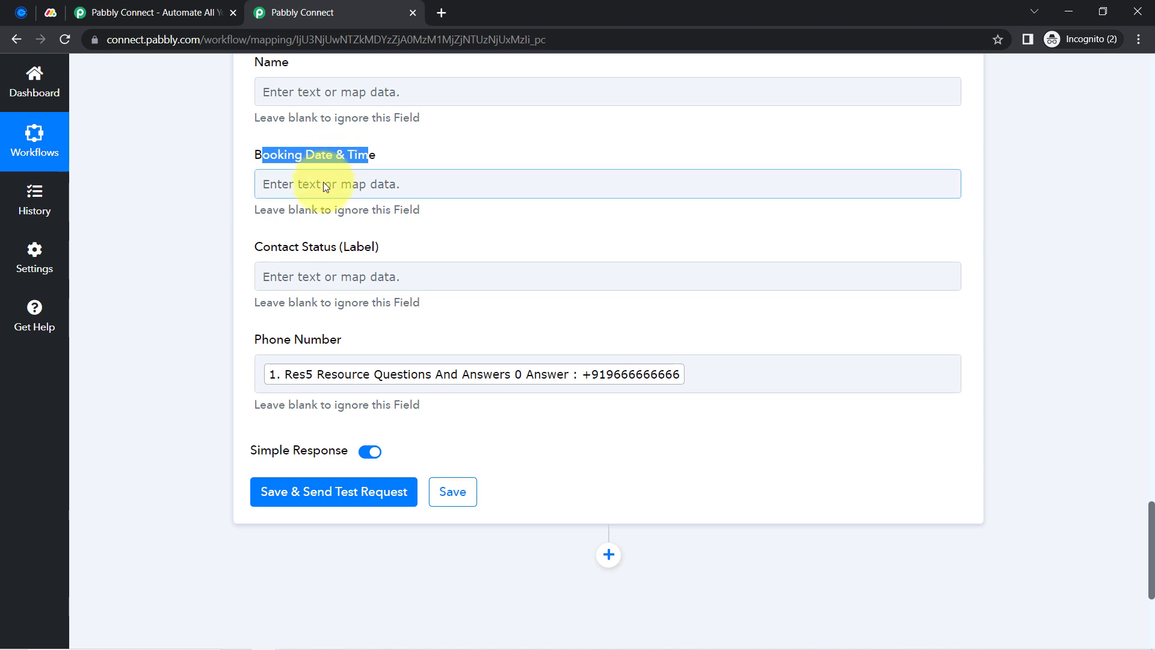
{"action": "left_click", "coordinate": [324, 182]}
{"action": "left_click", "coordinate": [301, 298]}
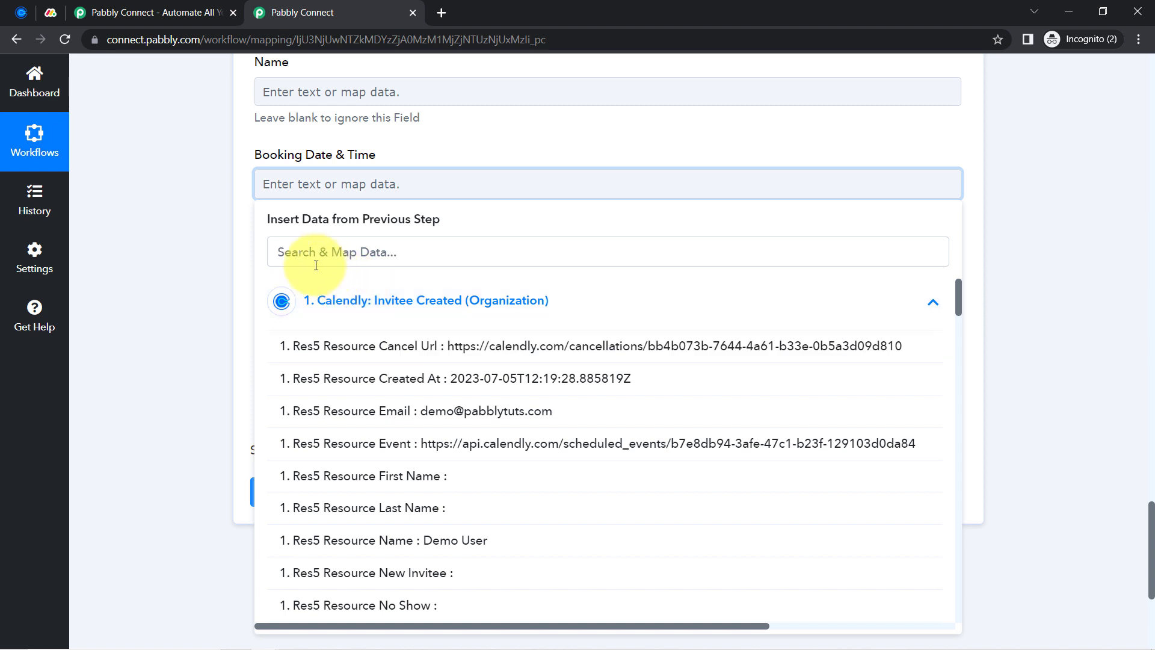
{"action": "left_click", "coordinate": [299, 251]}
{"action": "type", "text": "start"}
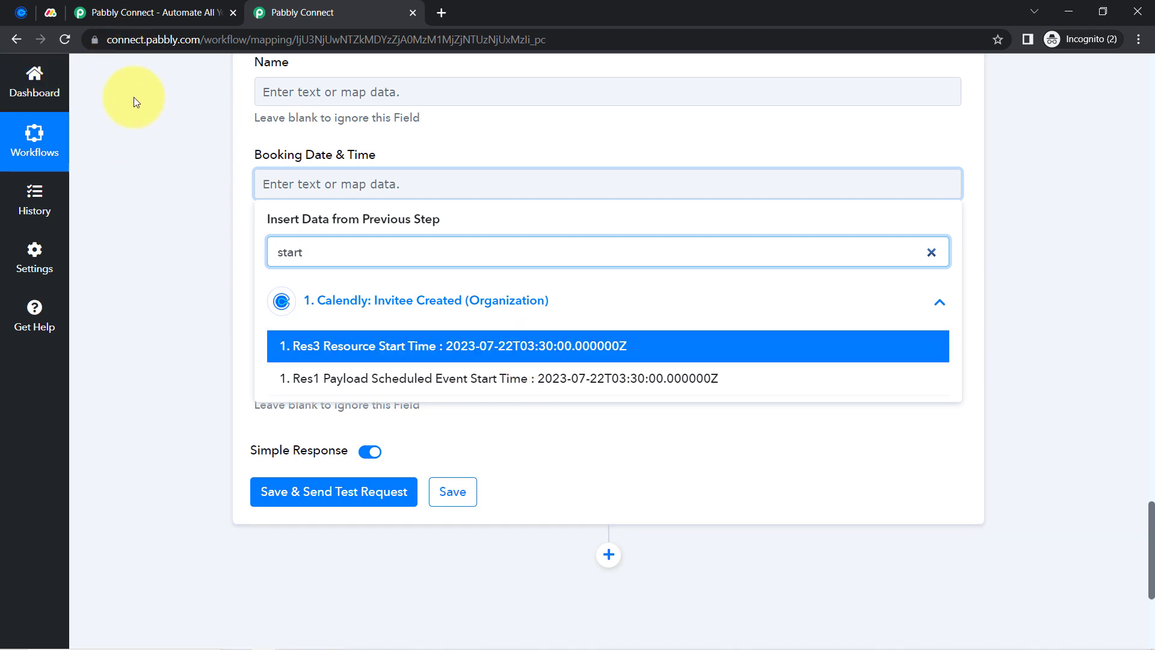
{"action": "left_click", "coordinate": [167, 241]}
{"action": "left_click_drag", "start_coordinate": [1152, 522], "coordinate": [1130, 360]}
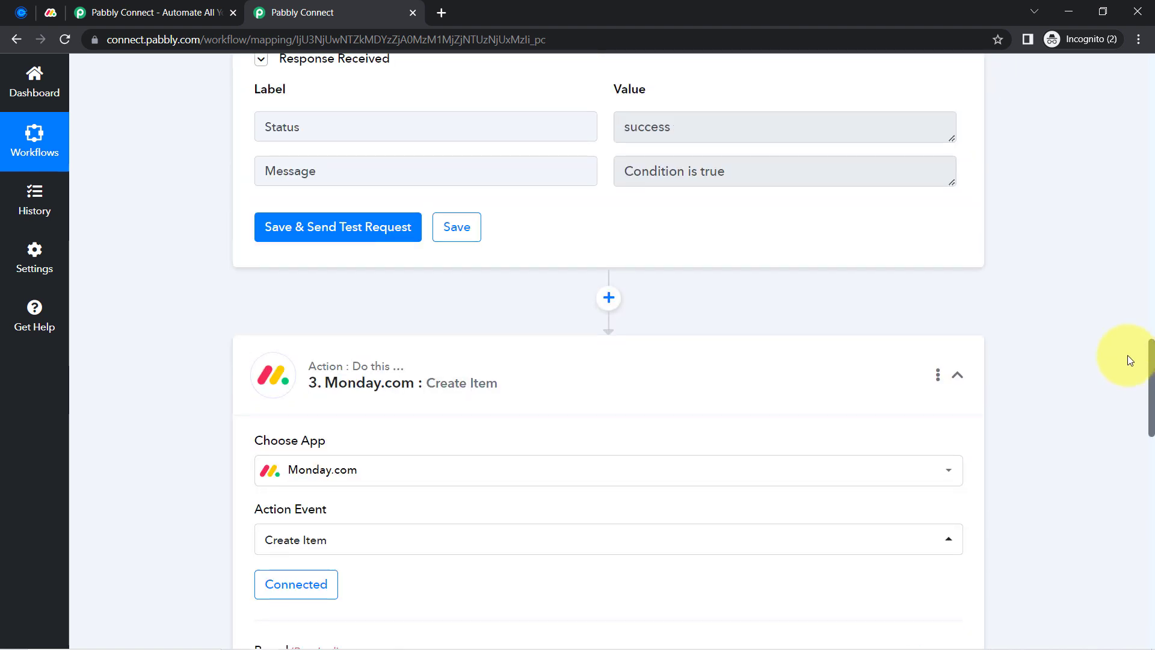
Add a connected Date/Time Formatter step after the filter, using the Format Date with Time Zone event
{"action": "left_click", "coordinate": [609, 297]}
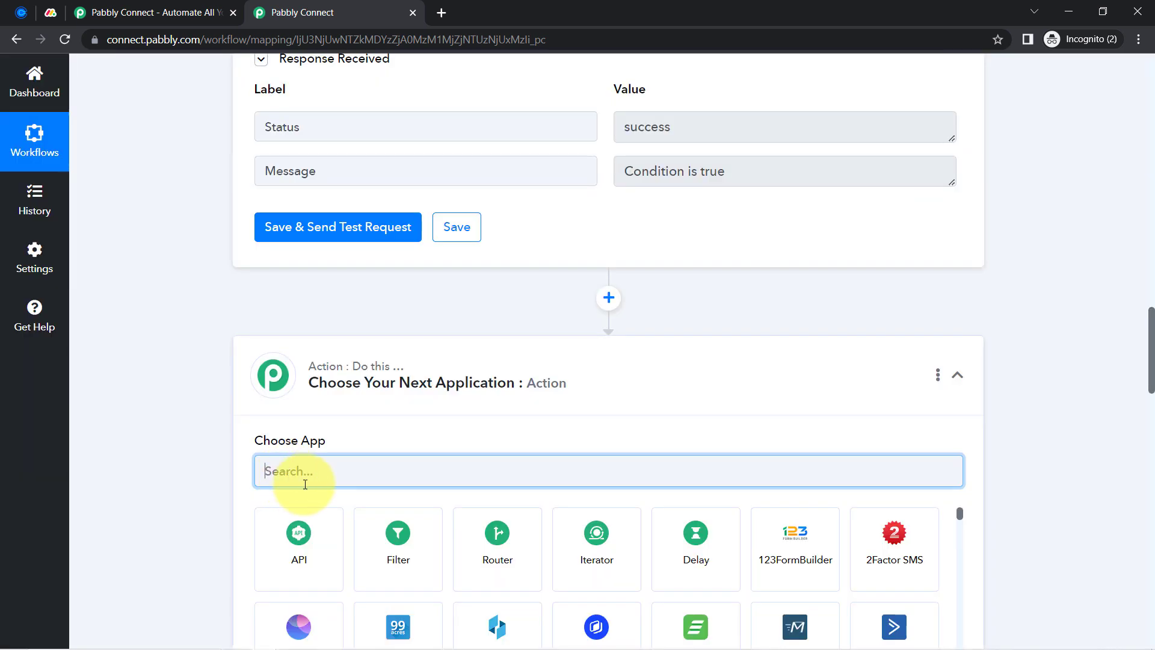
{"action": "left_click", "coordinate": [306, 484]}
{"action": "type", "text": "date"}
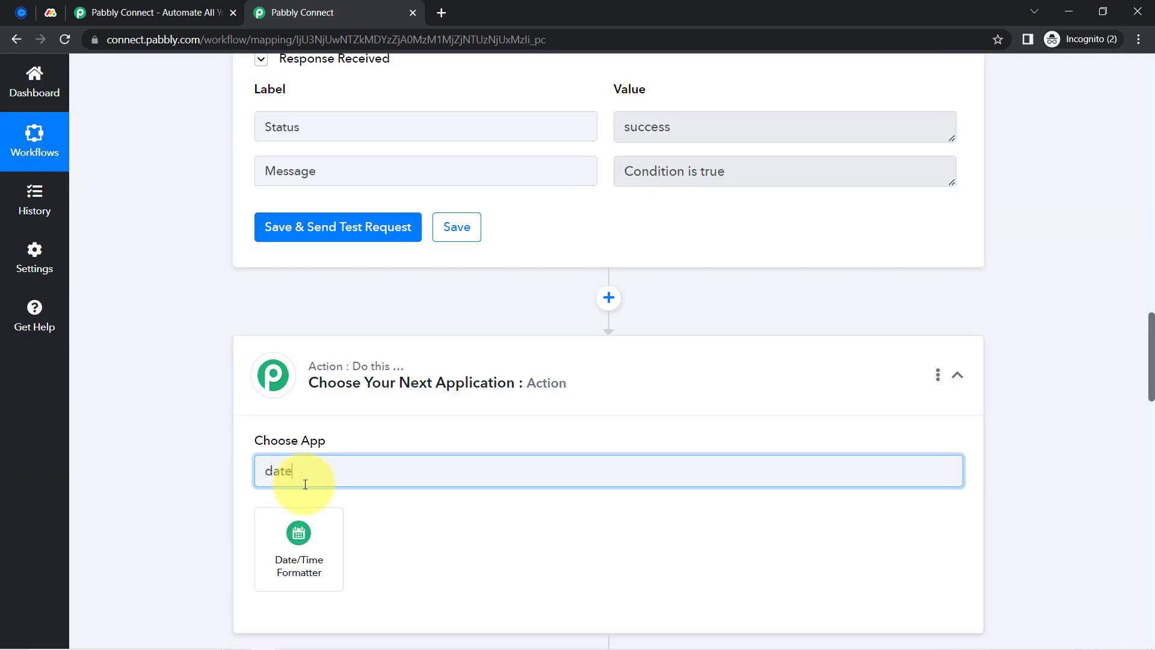
{"action": "left_click", "coordinate": [297, 537]}
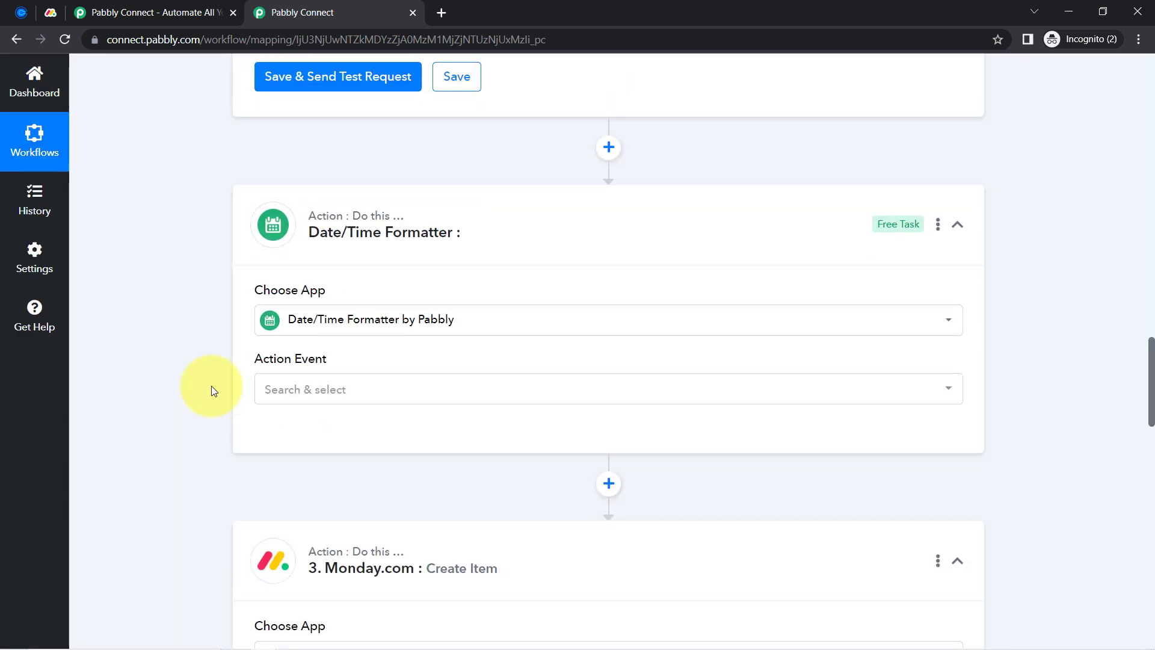
{"action": "left_click", "coordinate": [279, 323]}
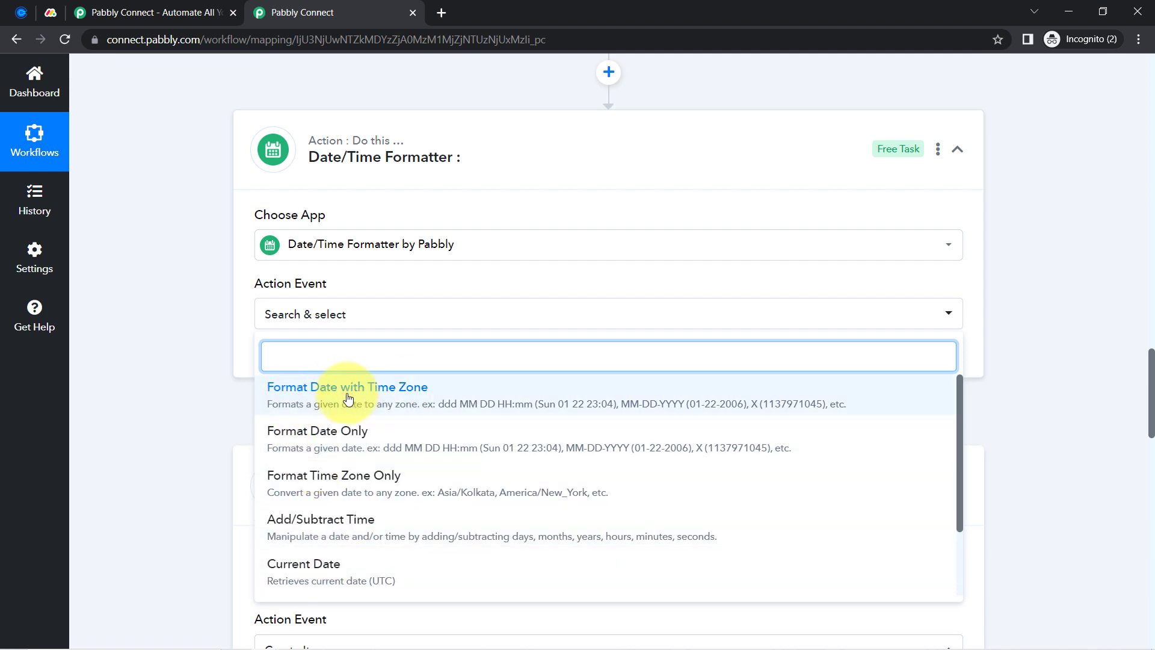
{"action": "left_click", "coordinate": [328, 401]}
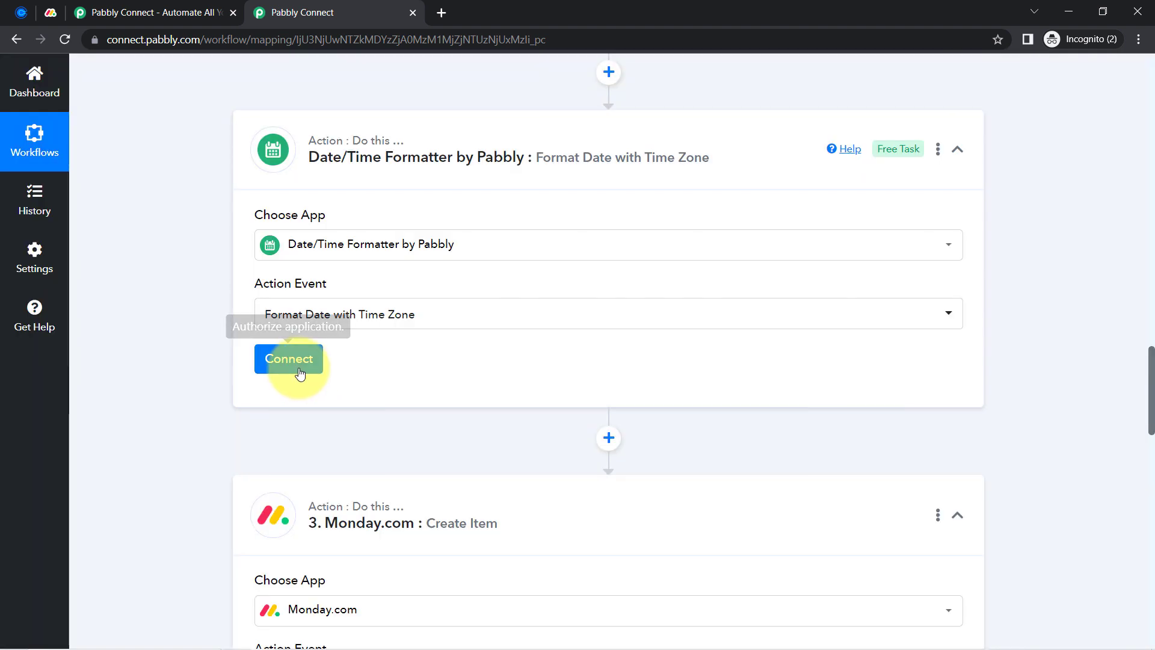
{"action": "left_click", "coordinate": [290, 367]}
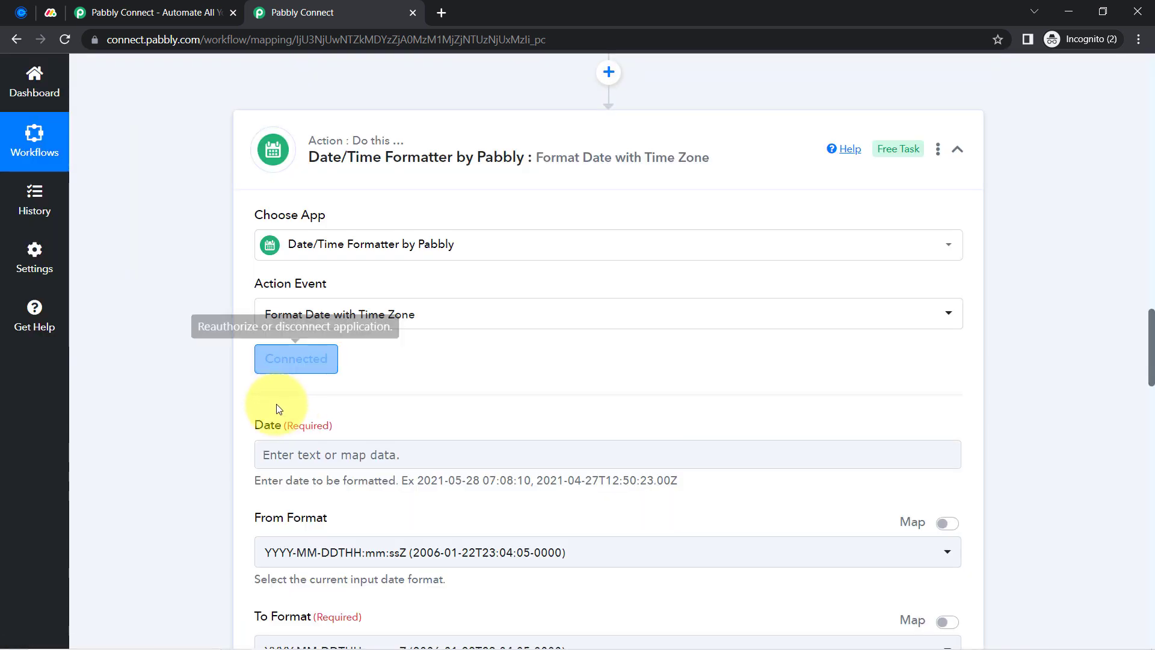
Map Res3 Resource Start Time into the formatter's Date field, found by searching 'start'
{"action": "scroll", "coordinate": [1149, 334], "scroll_direction": "down", "scroll_amount": 4}
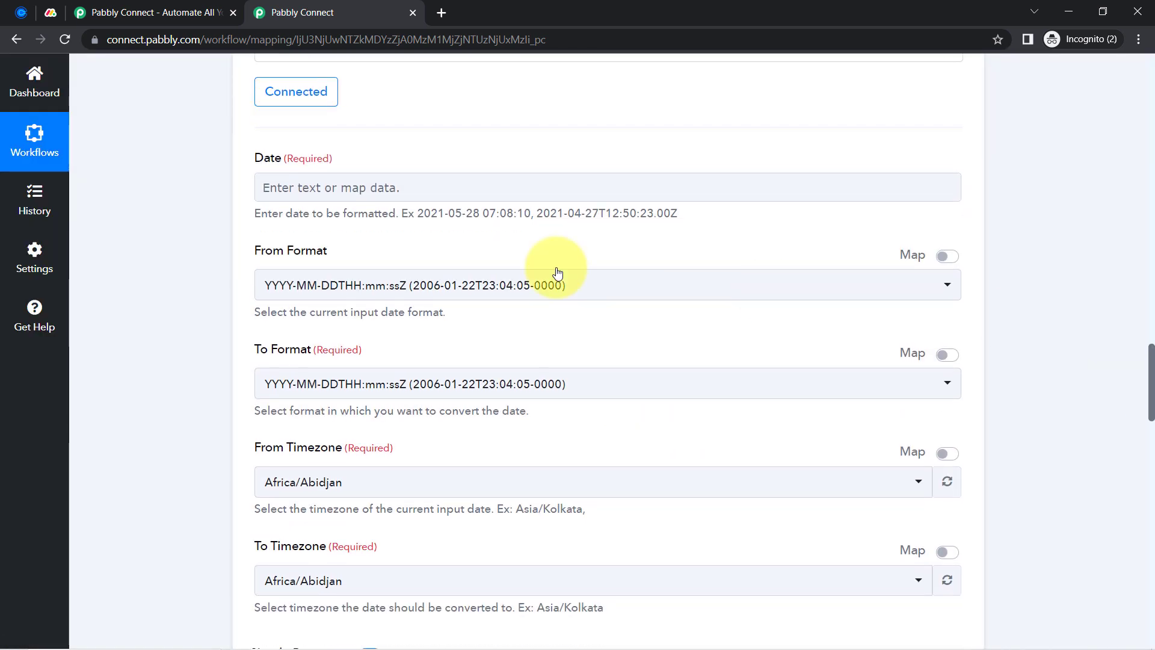
{"action": "left_click", "coordinate": [287, 189]}
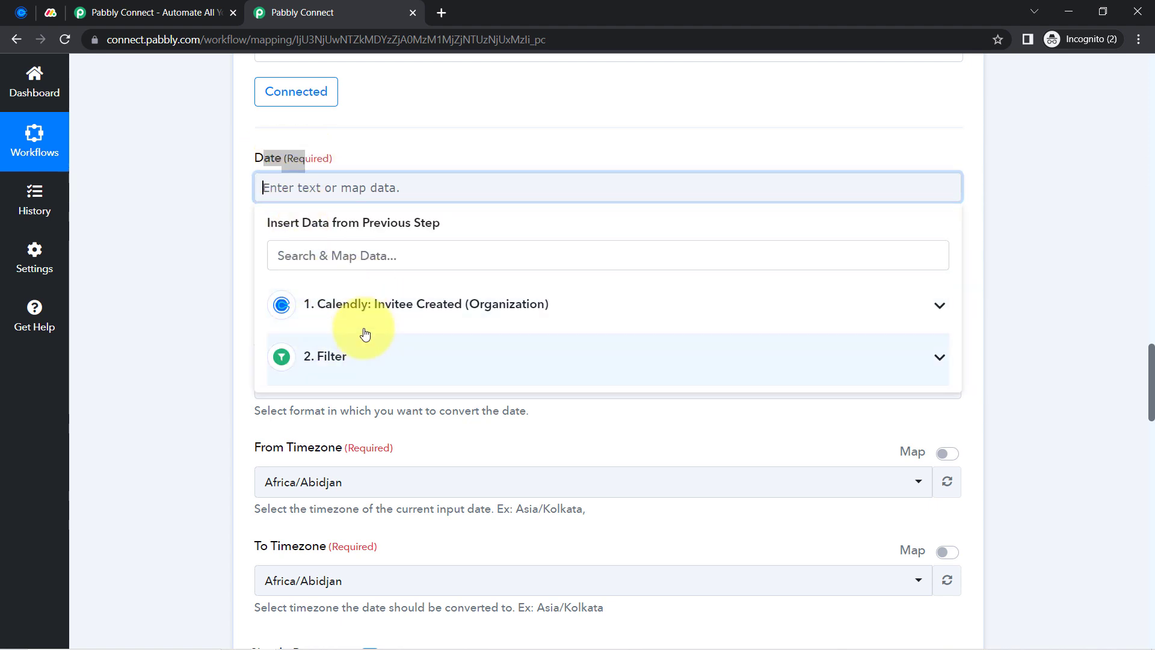
{"action": "left_click", "coordinate": [355, 308]}
{"action": "left_click", "coordinate": [283, 259]}
{"action": "type", "text": "cre"}
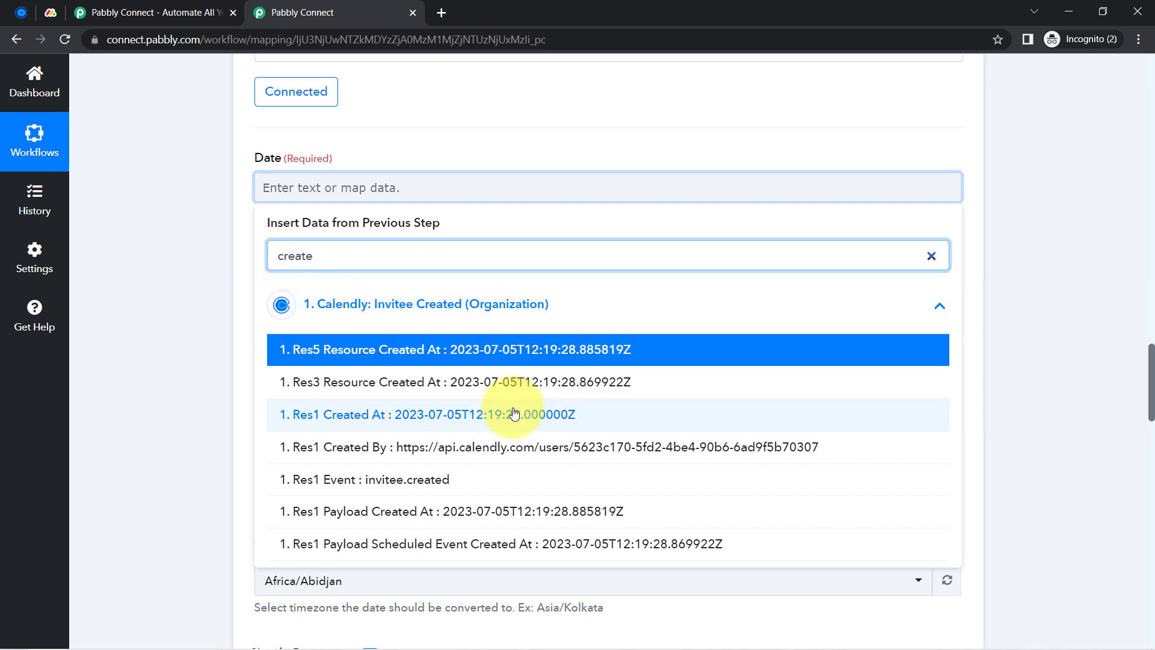
{"action": "type", "text": "ate"}
{"action": "key", "text": "BackSpace"}
{"action": "key", "text": "BackSpace"}
{"action": "key", "text": "BackSpace"}
{"action": "key", "text": "BackSpace"}
{"action": "key", "text": "BackSpace"}
{"action": "key", "text": "BackSpace"}
{"action": "type", "text": "start"}
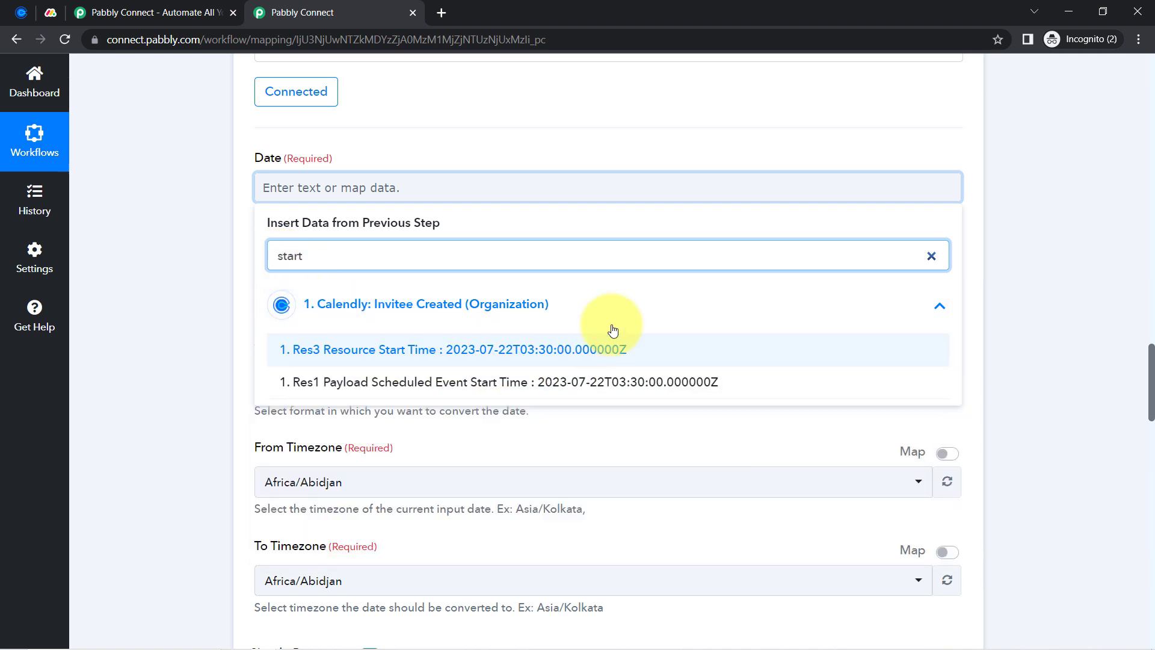
{"action": "left_click", "coordinate": [522, 348]}
{"action": "left_click", "coordinate": [183, 248]}
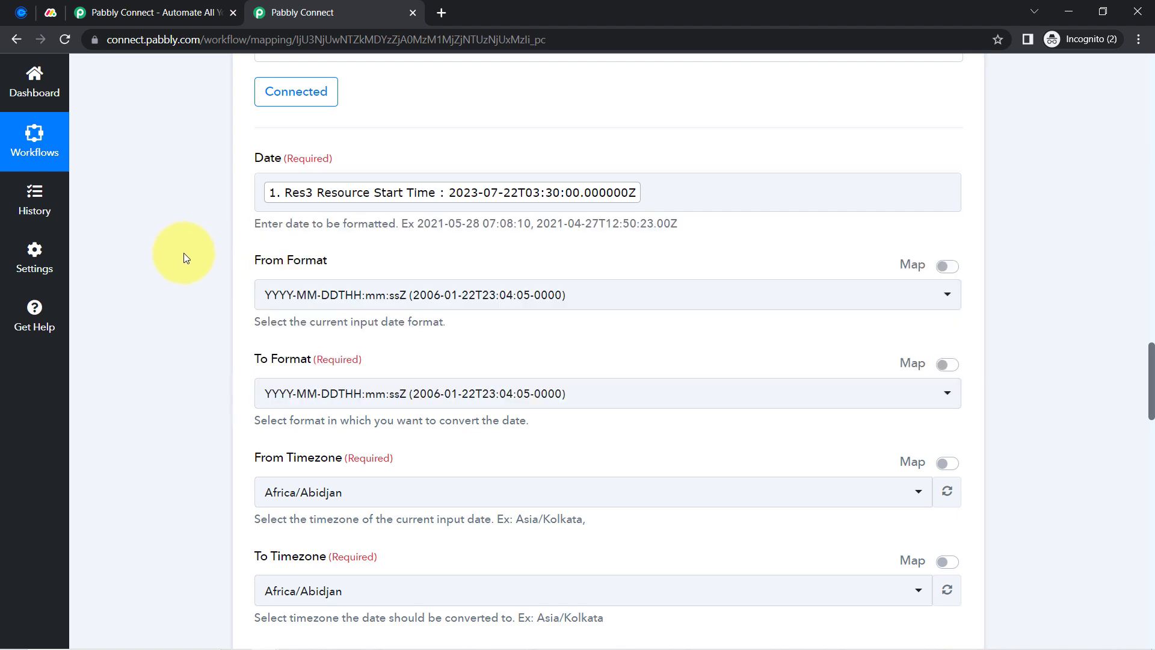
Set the output To Format to YYYY-MM-DD HH:mm:ss, converting from YYYY-MM-DDTHH:mm:ssZ
{"action": "left_click_drag", "start_coordinate": [261, 260], "coordinate": [328, 264]}
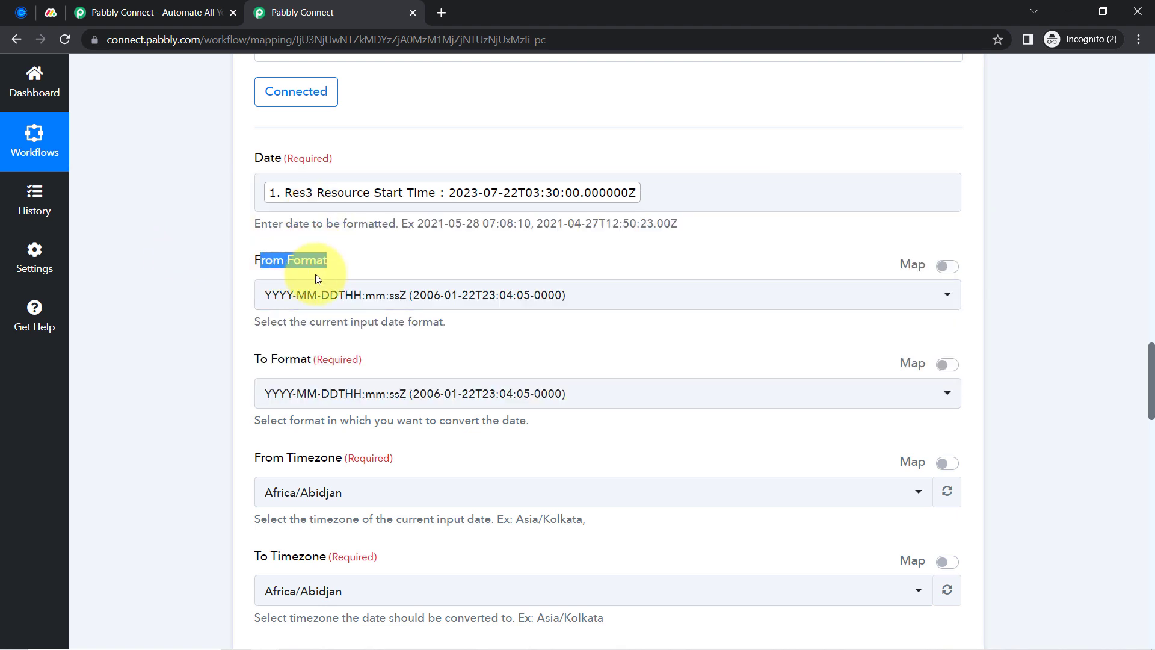
{"action": "left_click_drag", "start_coordinate": [269, 359], "coordinate": [286, 358]}
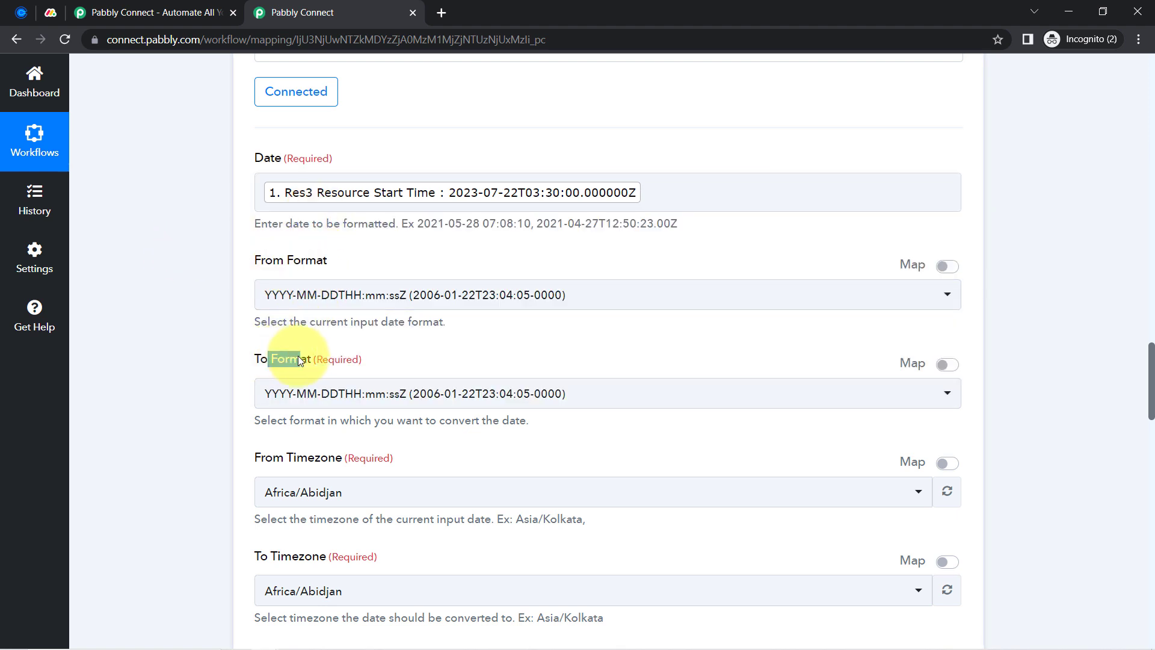
{"action": "left_click", "coordinate": [336, 393]}
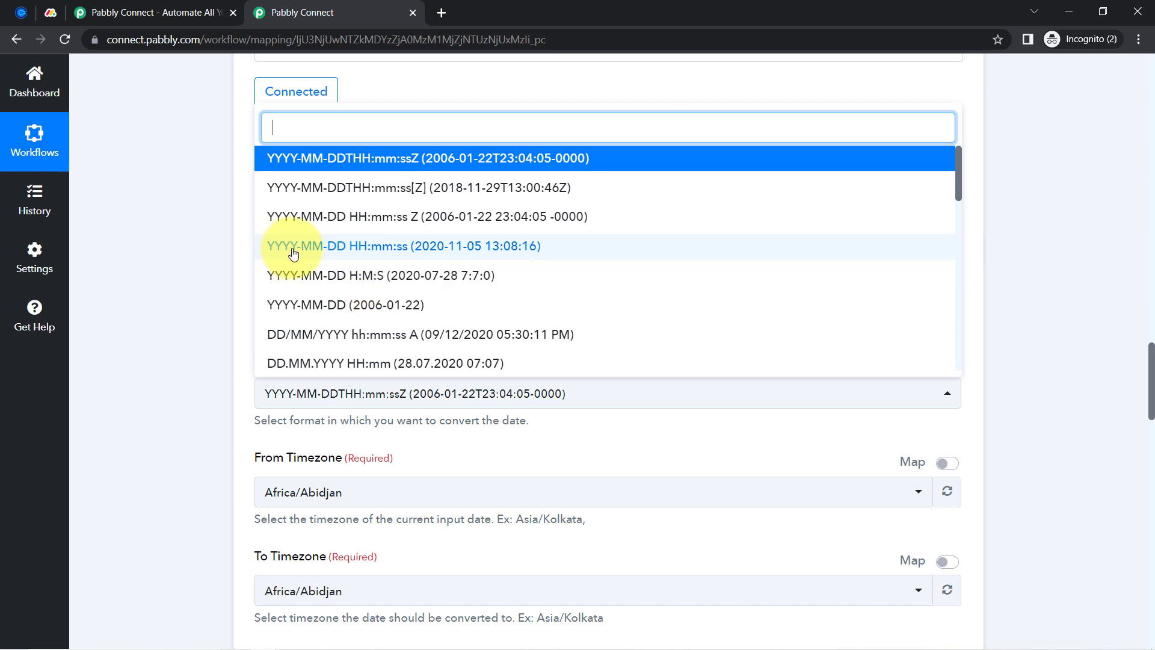
{"action": "left_click", "coordinate": [404, 252]}
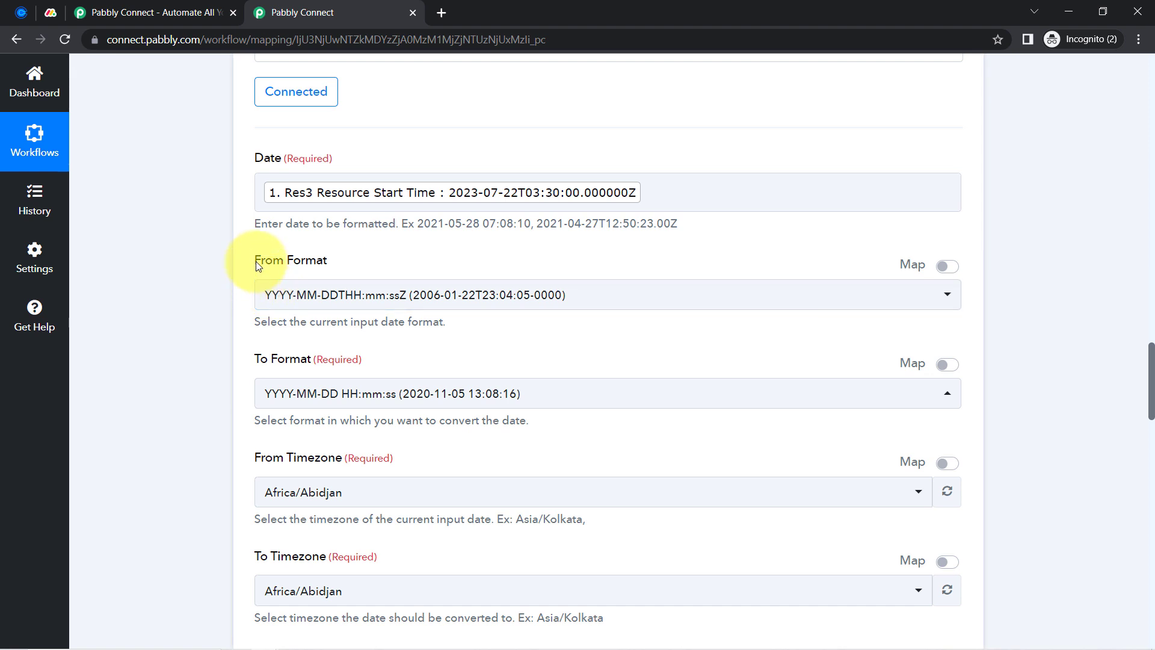
{"action": "left_click_drag", "start_coordinate": [255, 261], "coordinate": [324, 267]}
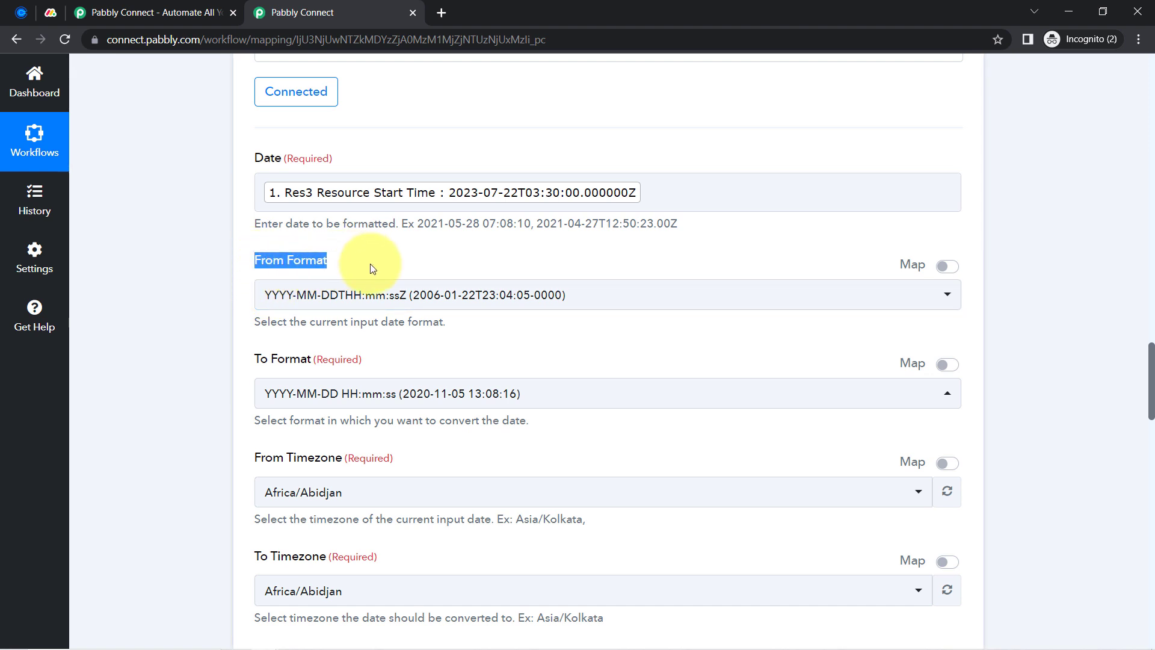
{"action": "left_click", "coordinate": [355, 221]}
{"action": "left_click", "coordinate": [480, 191]}
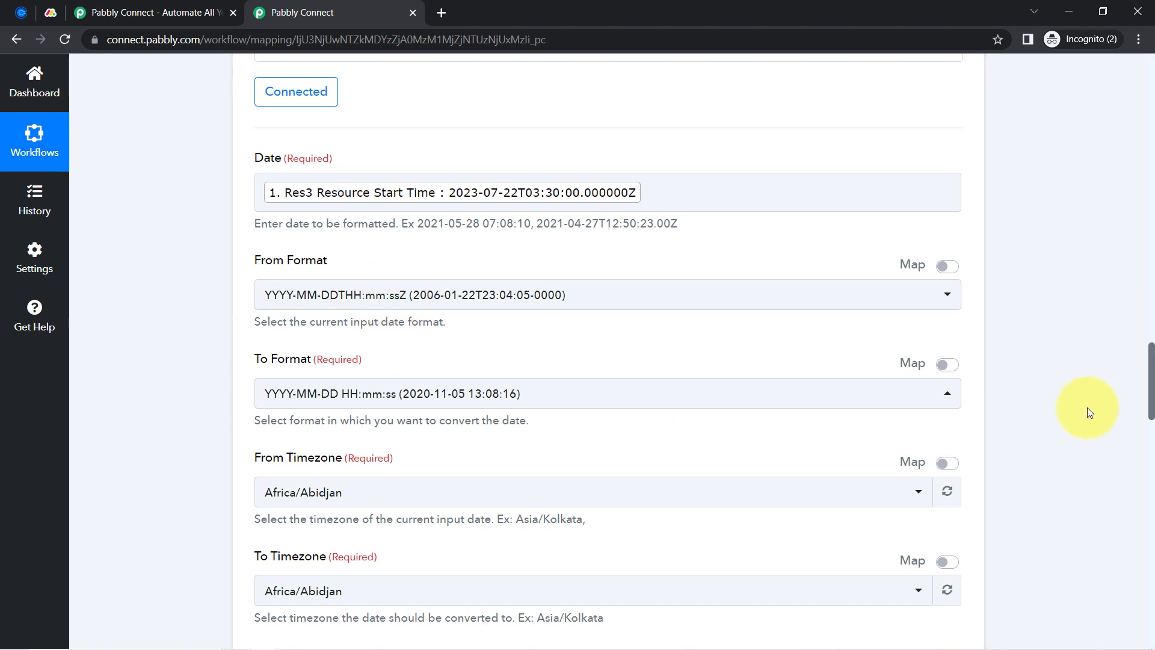
{"action": "left_click_drag", "start_coordinate": [1153, 364], "coordinate": [1151, 392]}
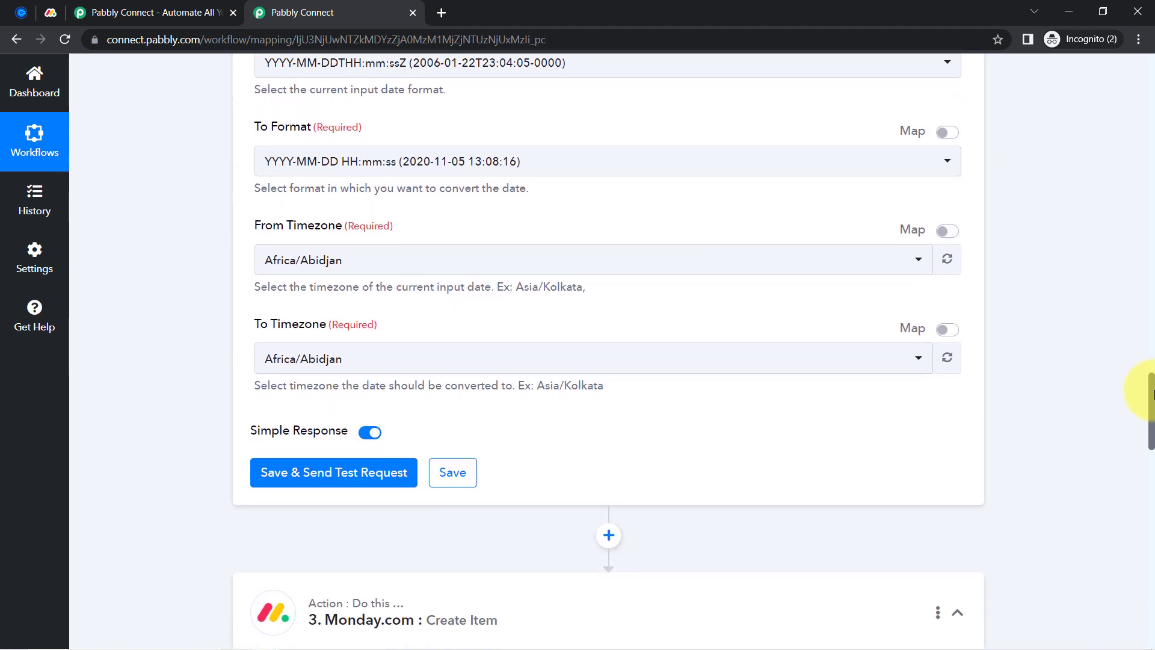
Set the formatter to convert from Etc/UTC to Asia/Kolkata
{"action": "left_click_drag", "start_coordinate": [259, 231], "coordinate": [352, 238]}
{"action": "double_click", "coordinate": [276, 321]}
{"action": "left_click", "coordinate": [283, 358]}
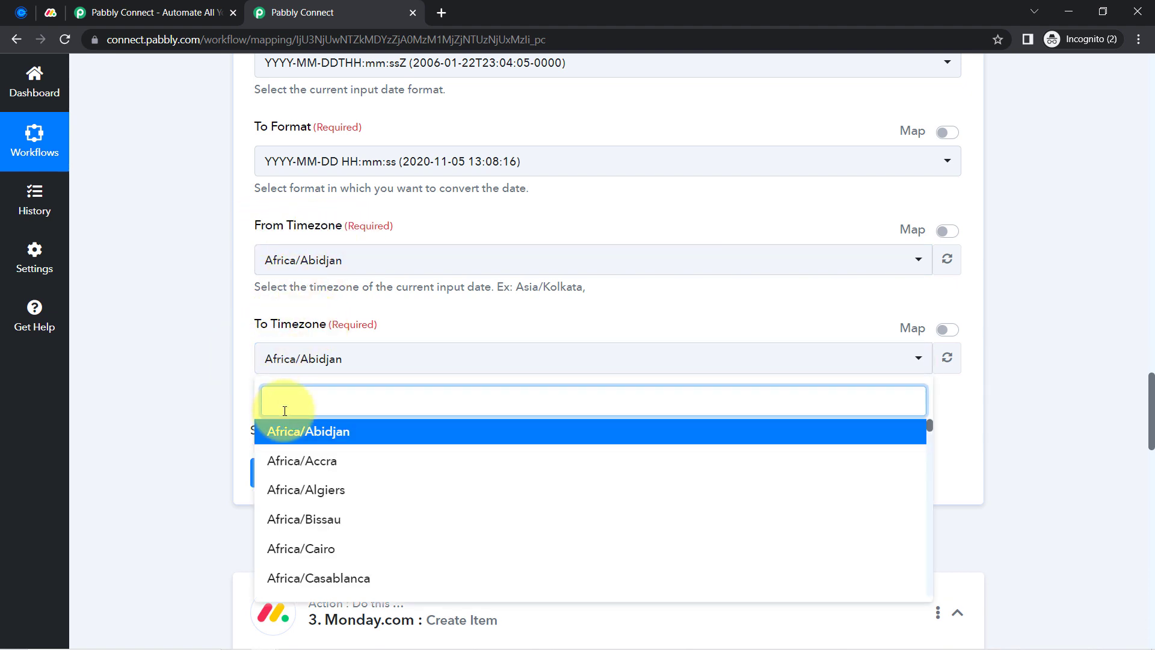
{"action": "type", "text": "asia/"}
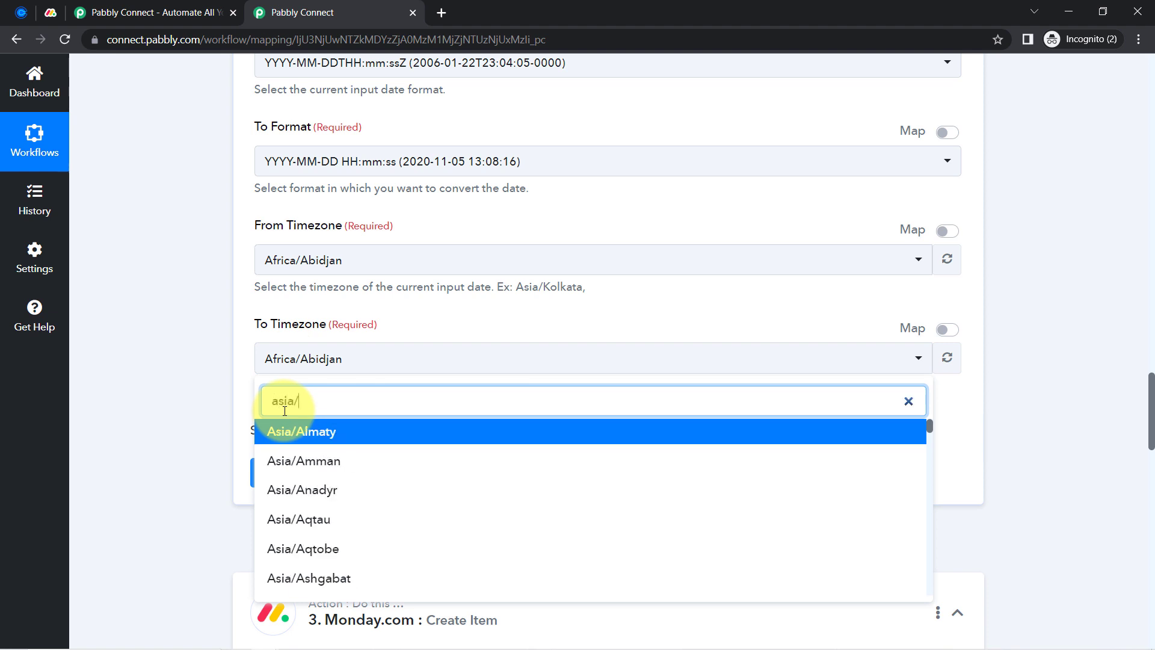
{"action": "type", "text": "kolkata"}
{"action": "left_click", "coordinate": [286, 432]}
{"action": "left_click", "coordinate": [283, 260]}
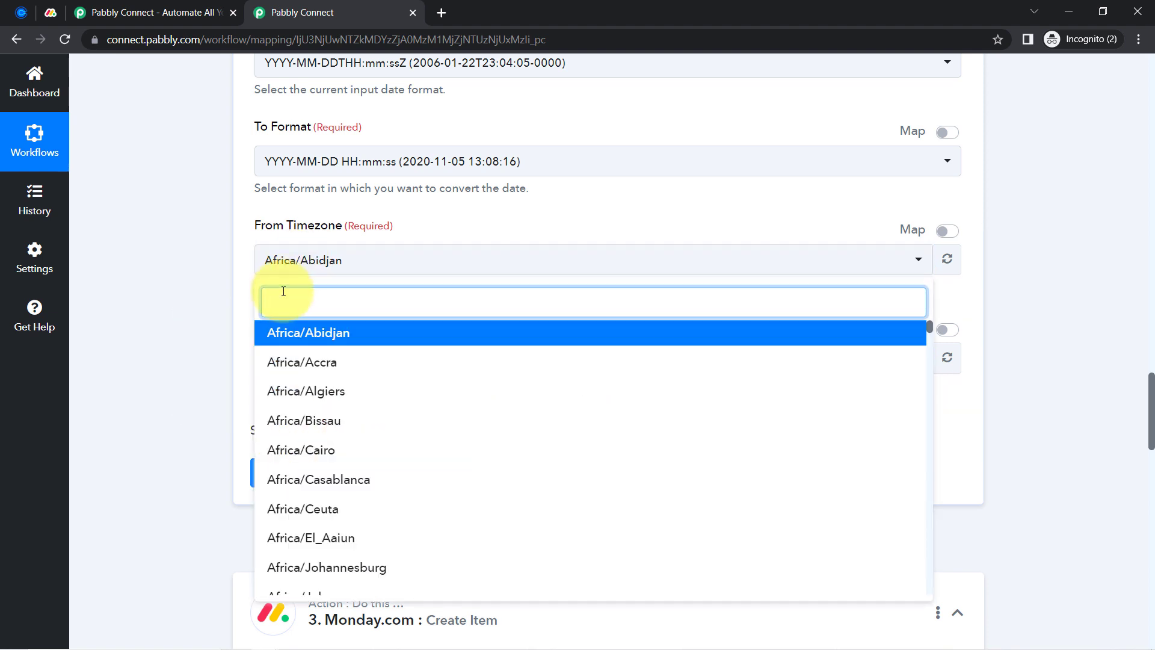
{"action": "type", "text": "utc"}
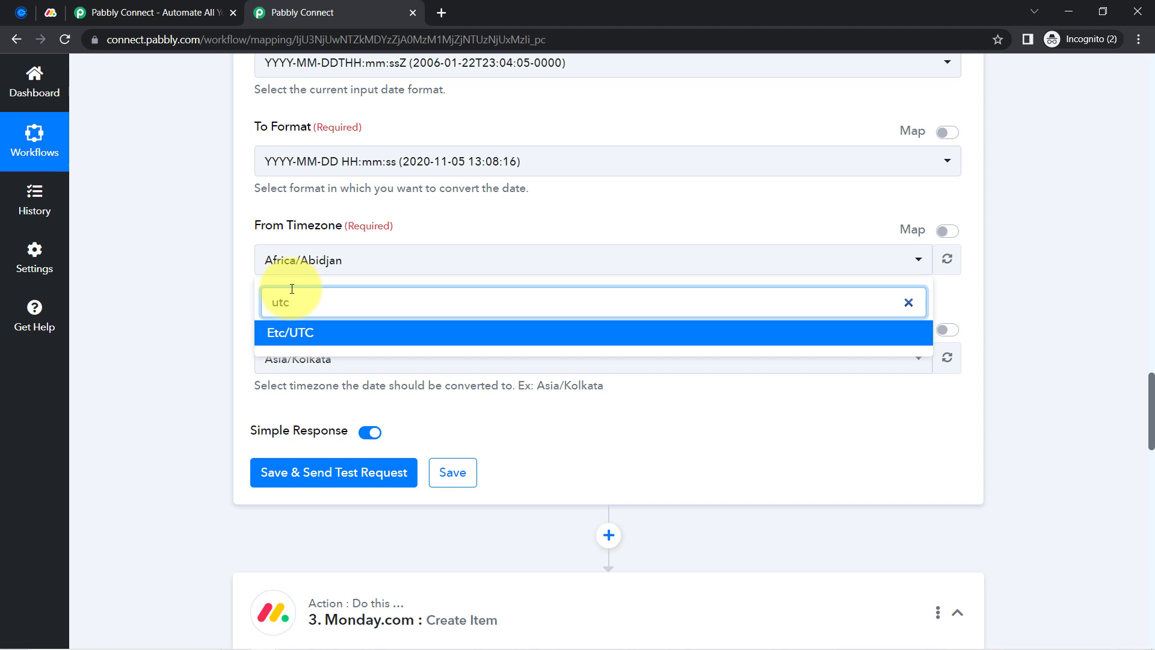
{"action": "left_click", "coordinate": [283, 333]}
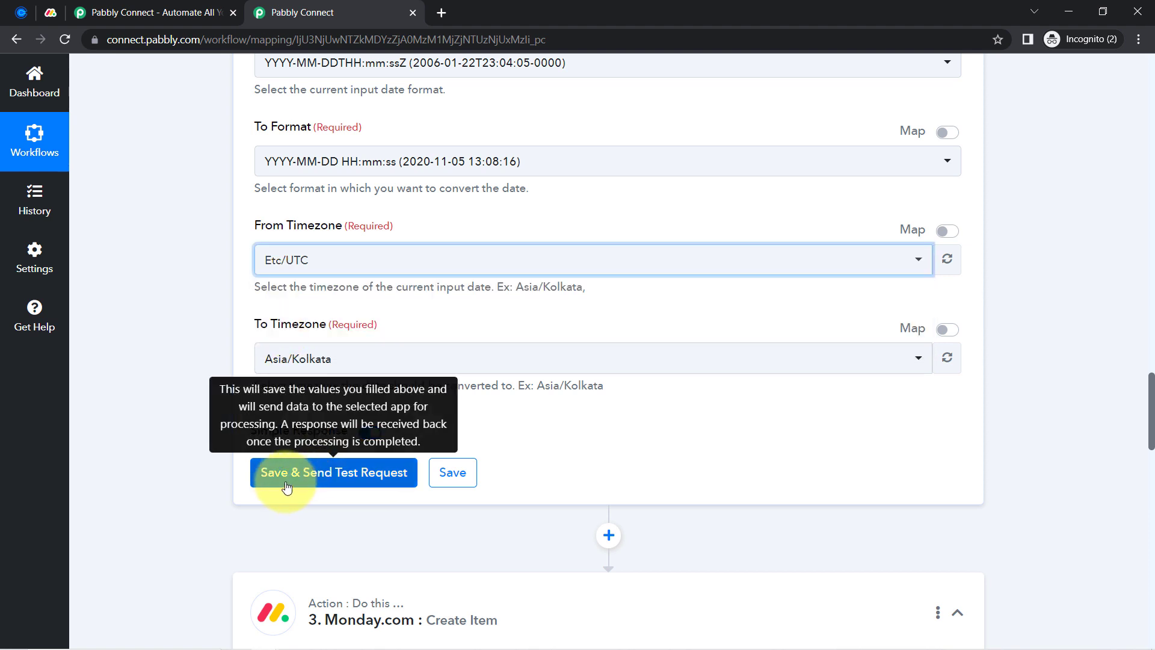
{"action": "left_click", "coordinate": [287, 485]}
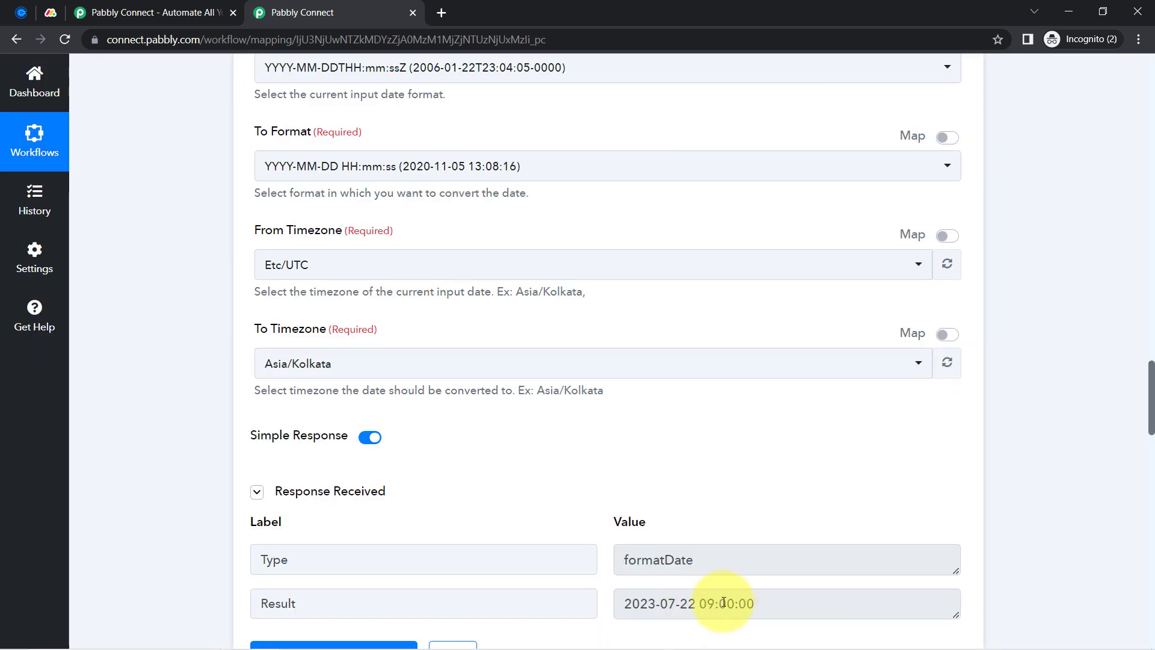
{"action": "left_click_drag", "start_coordinate": [738, 603], "coordinate": [659, 601]}
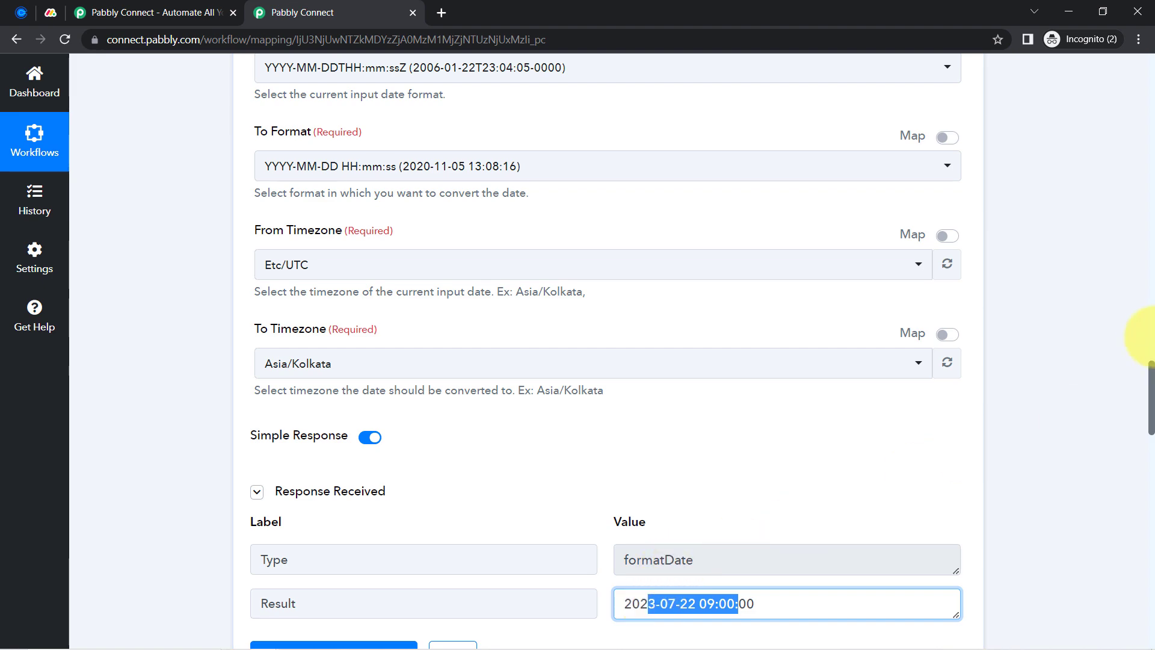
{"action": "left_click_drag", "start_coordinate": [1151, 378], "coordinate": [1152, 551]}
Reopen the Monday.com #7 account connection on the Create Item step
{"action": "left_click", "coordinate": [326, 253]}
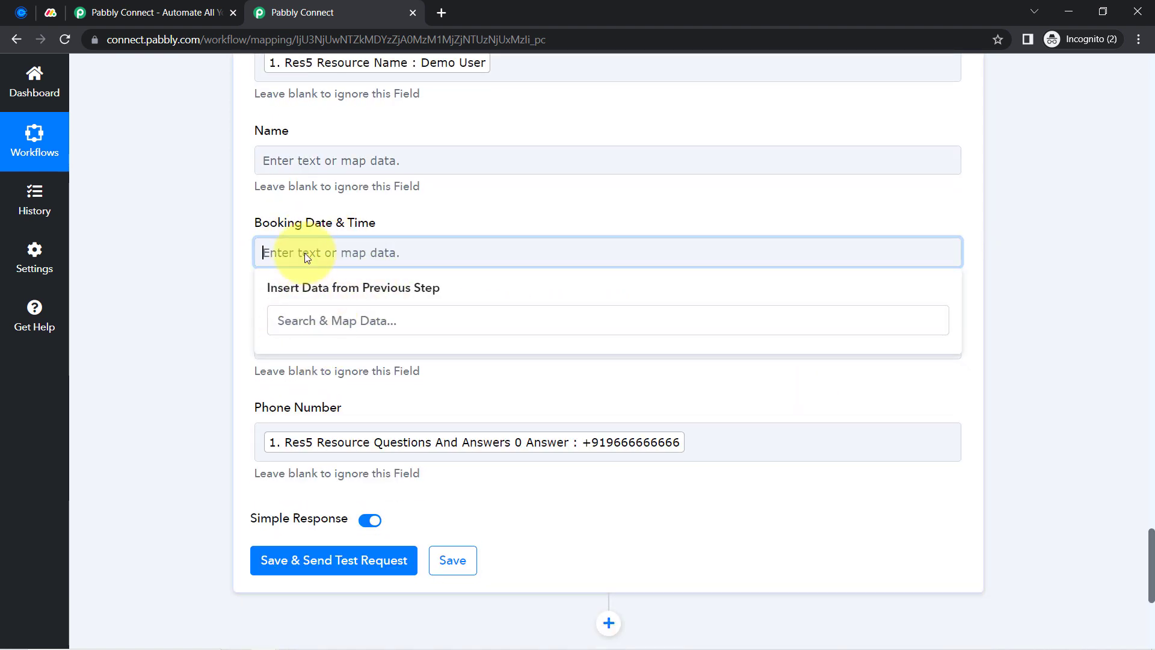
{"action": "left_click", "coordinate": [175, 282]}
{"action": "scroll", "coordinate": [174, 283], "scroll_direction": "up", "scroll_amount": 5}
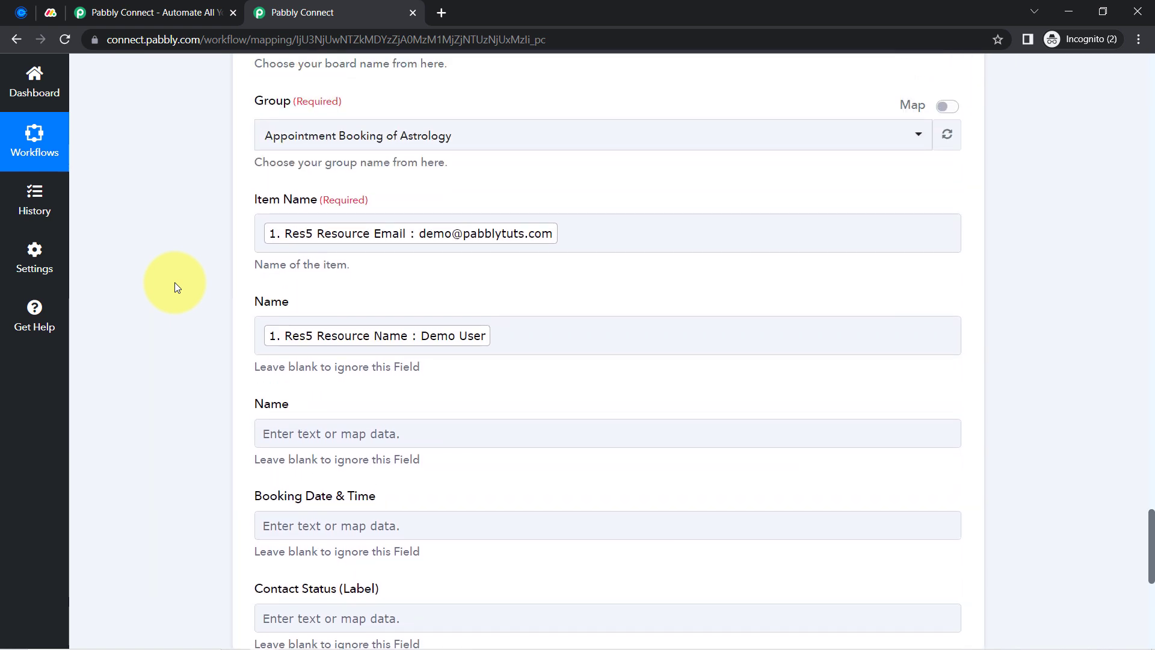
{"action": "scroll", "coordinate": [175, 283], "scroll_direction": "up", "scroll_amount": 6}
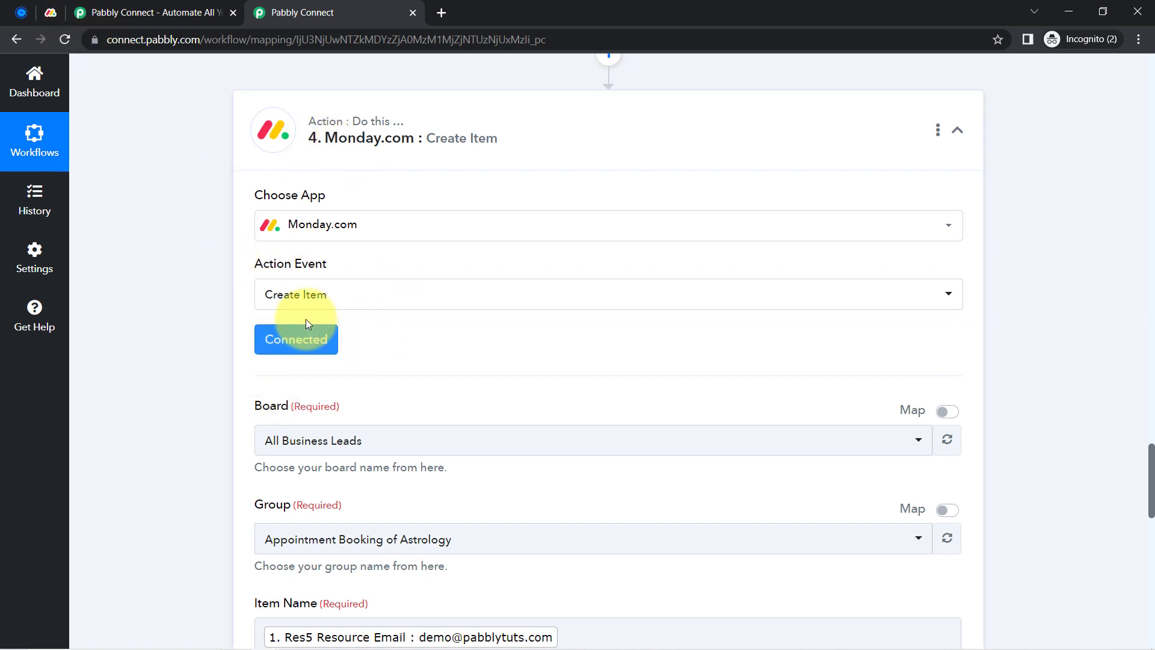
{"action": "left_click", "coordinate": [285, 348]}
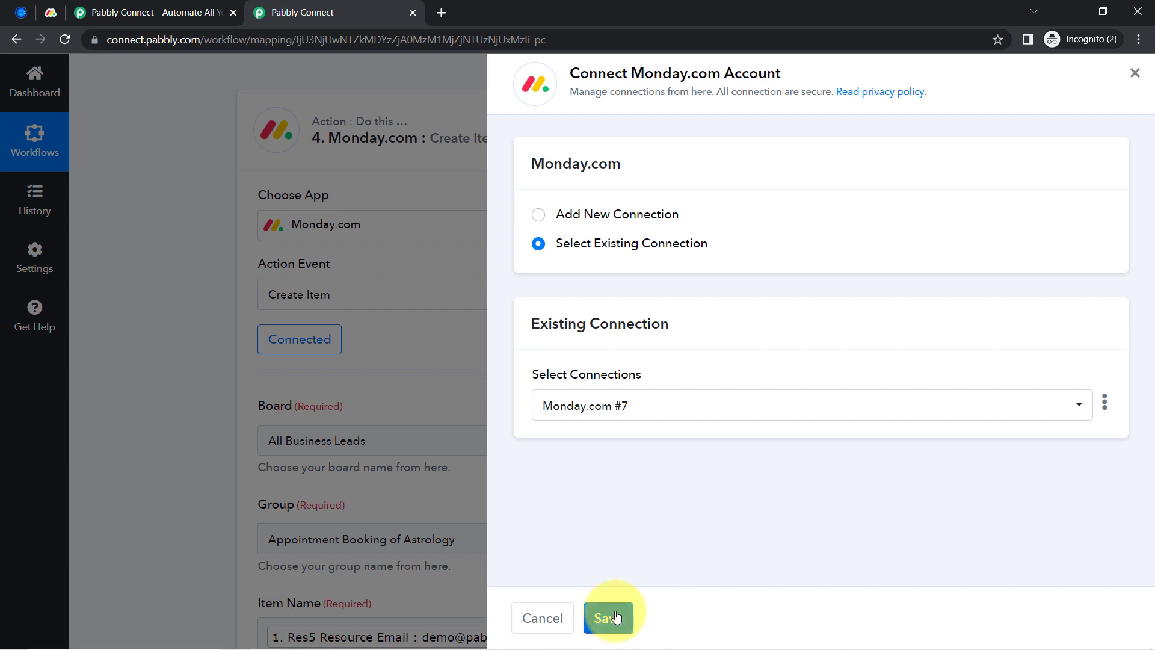
Keep the Monday.com #7 connection, map 3. Result into Booking Date & Time, and send a test item
{"action": "left_click", "coordinate": [611, 618]}
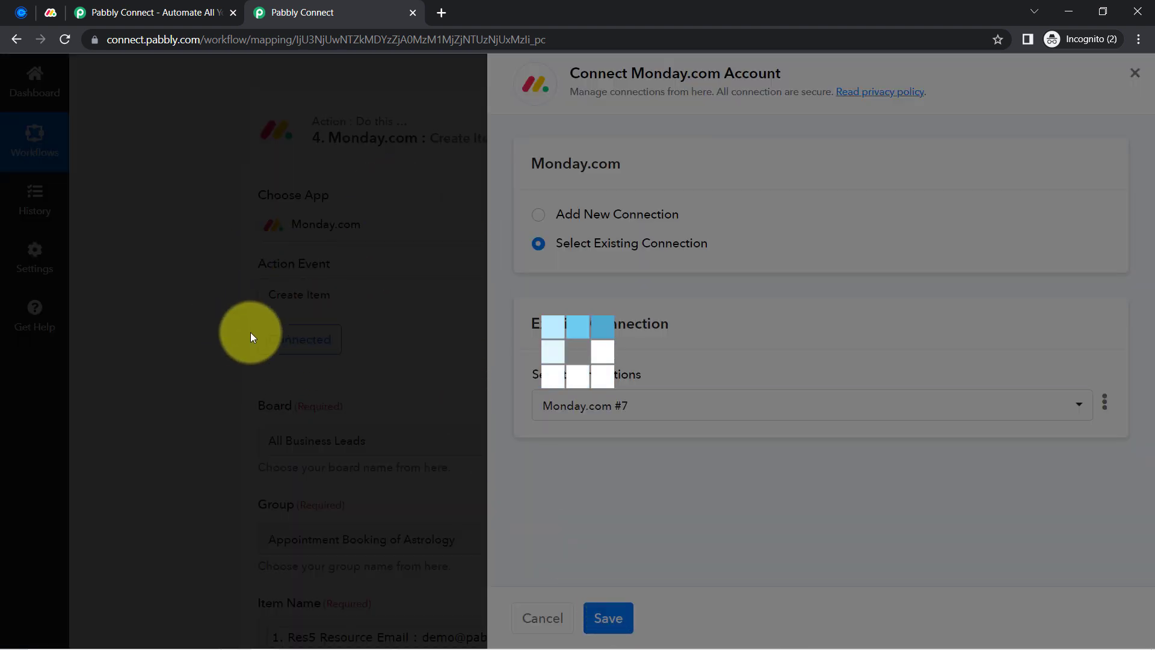
{"action": "scroll", "coordinate": [182, 431], "scroll_direction": "down", "scroll_amount": 15}
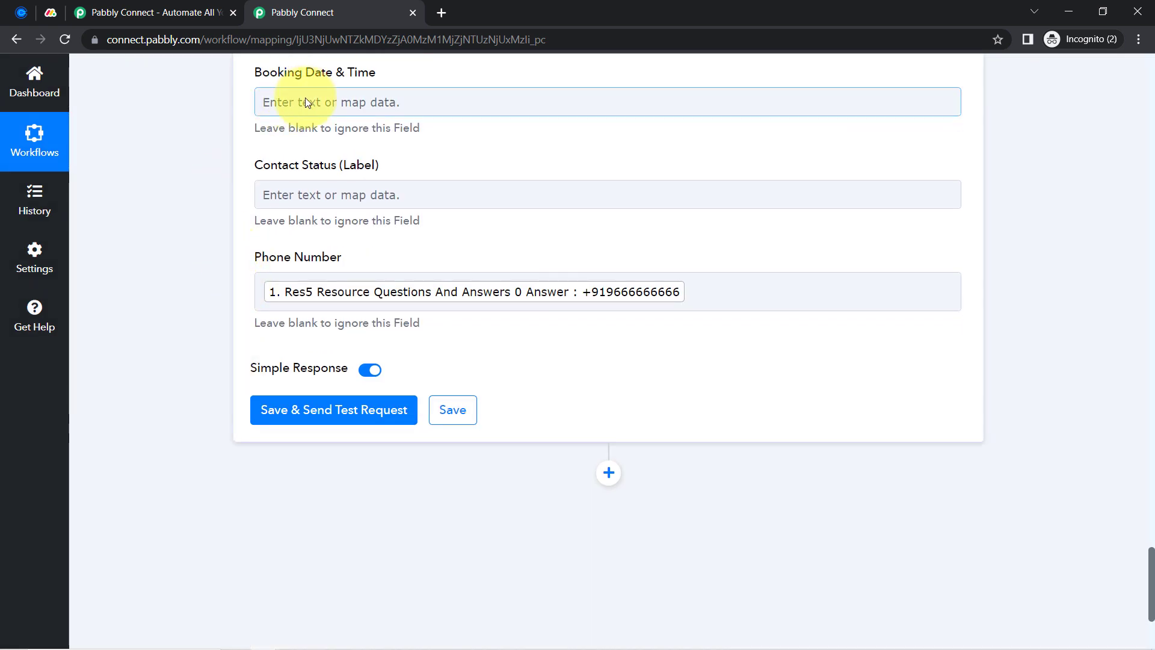
{"action": "left_click", "coordinate": [305, 99]}
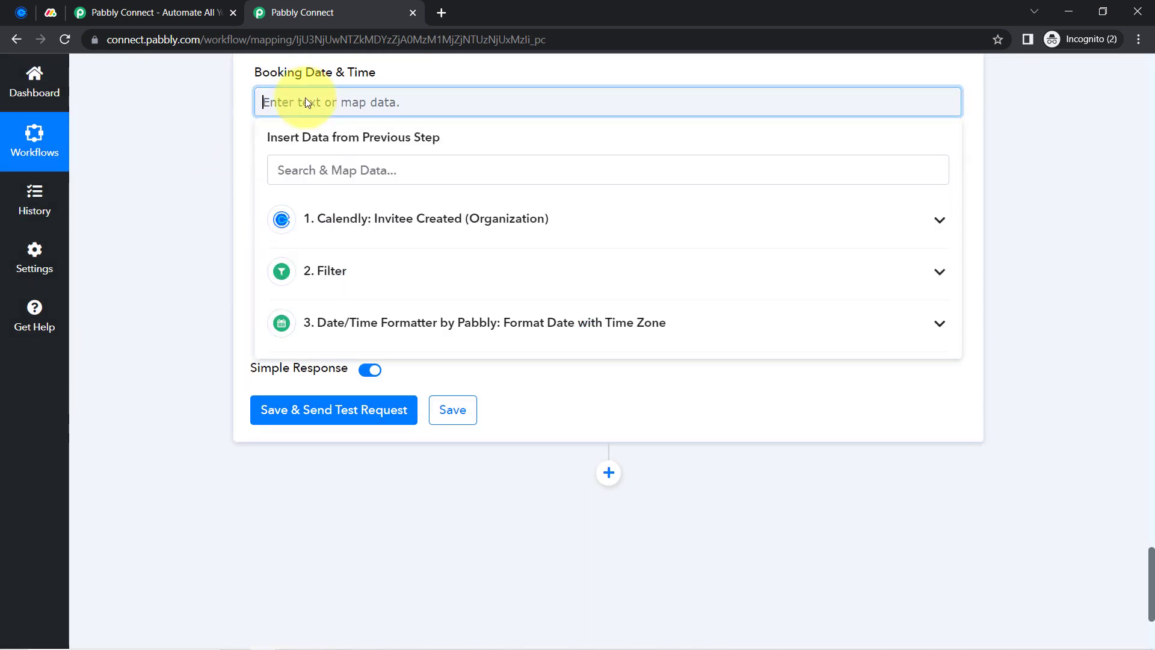
{"action": "left_click", "coordinate": [372, 327]}
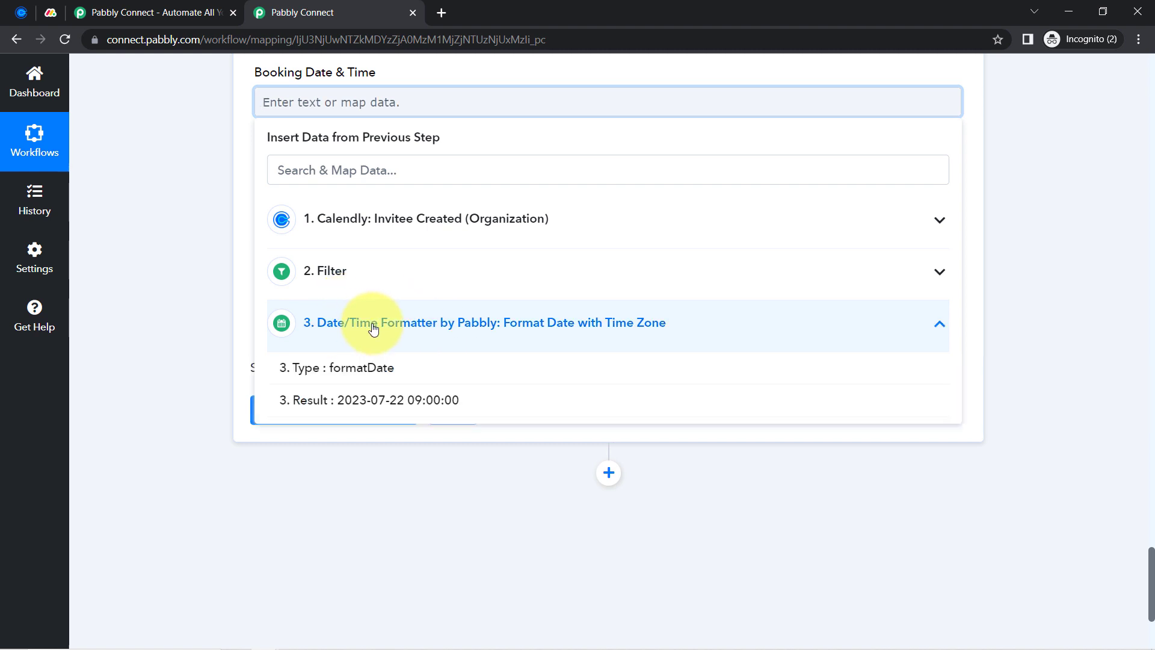
{"action": "left_click", "coordinate": [335, 399]}
{"action": "left_click", "coordinate": [146, 244]}
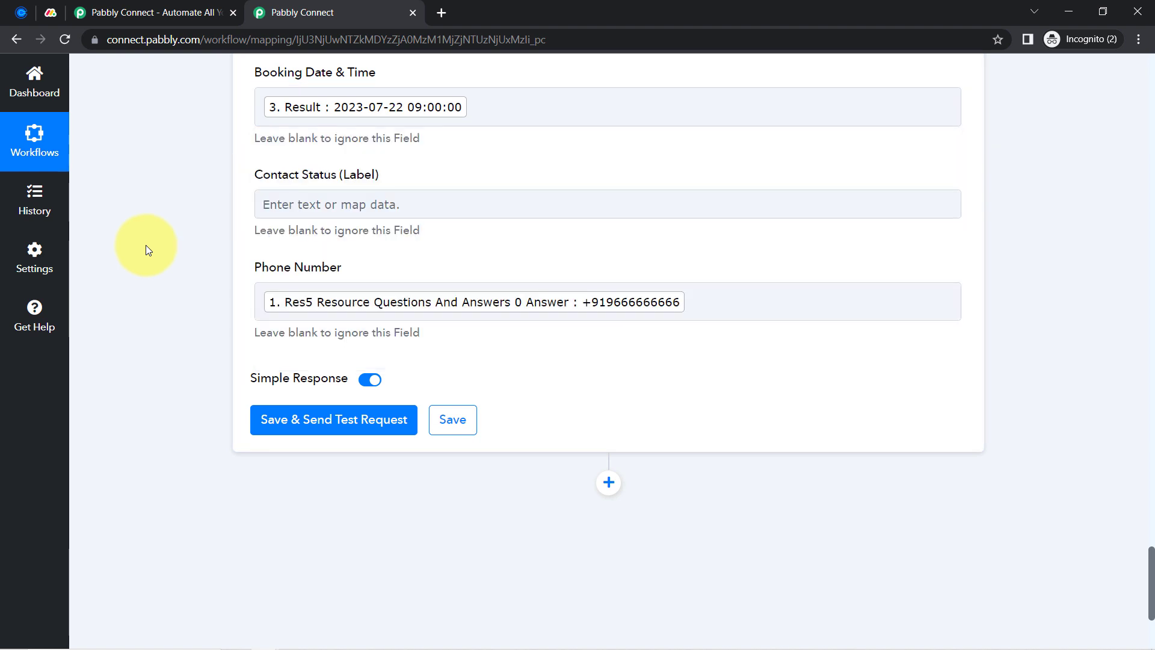
{"action": "left_click", "coordinate": [301, 421]}
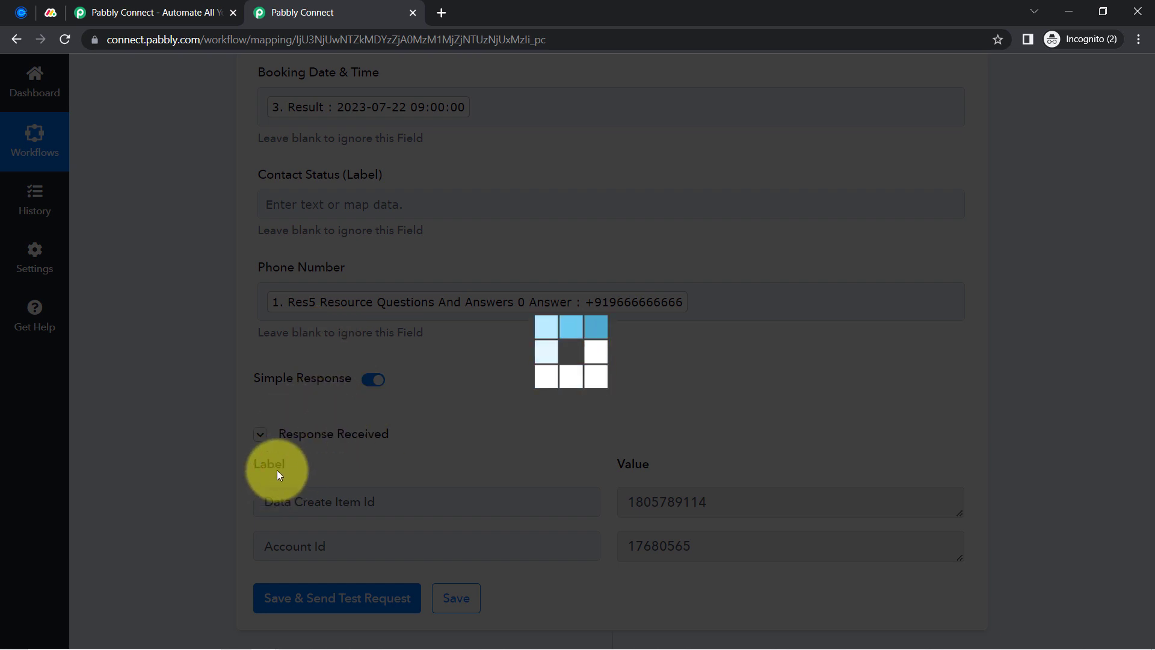
{"action": "left_click", "coordinate": [50, 12]}
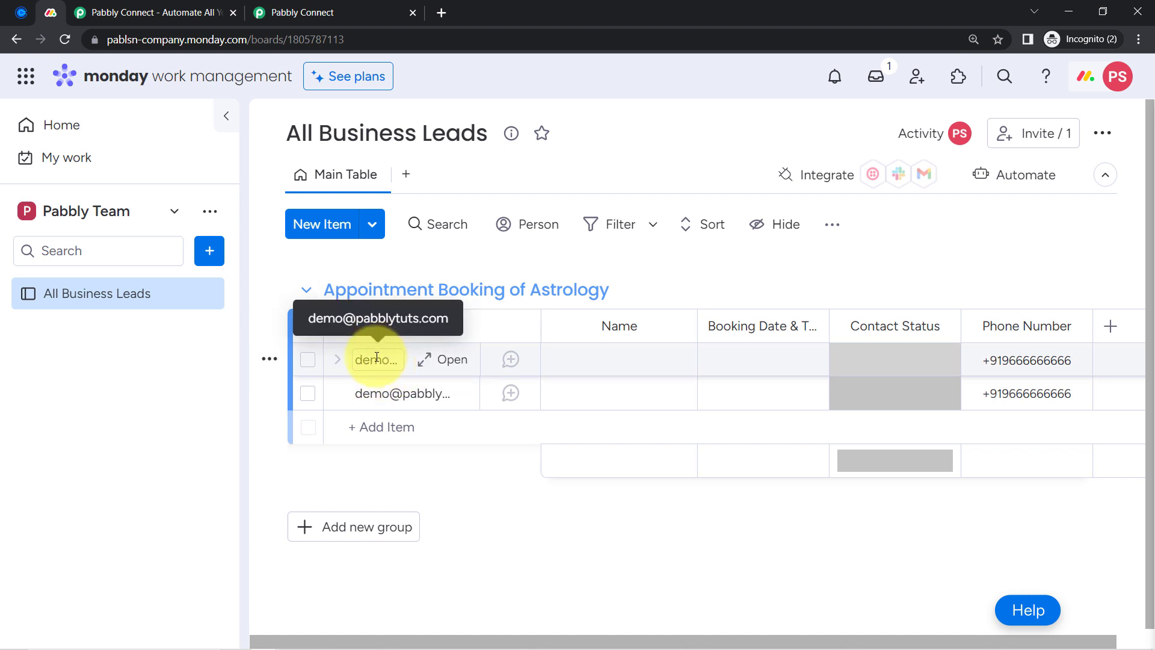
Check that the new board item's Booking Date & Time cell is still empty
{"action": "left_click", "coordinate": [769, 359]}
{"action": "left_click", "coordinate": [699, 512]}
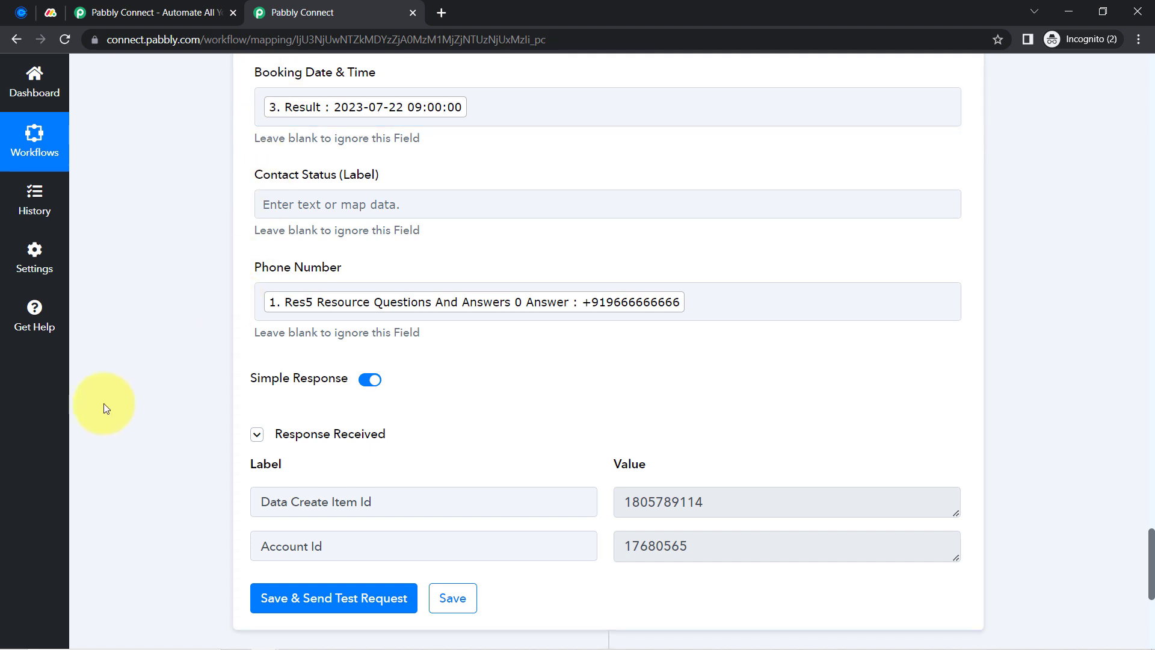
Remove the Demo User mapping from the first Name field
{"action": "scroll", "coordinate": [120, 382], "scroll_direction": "up", "scroll_amount": 6}
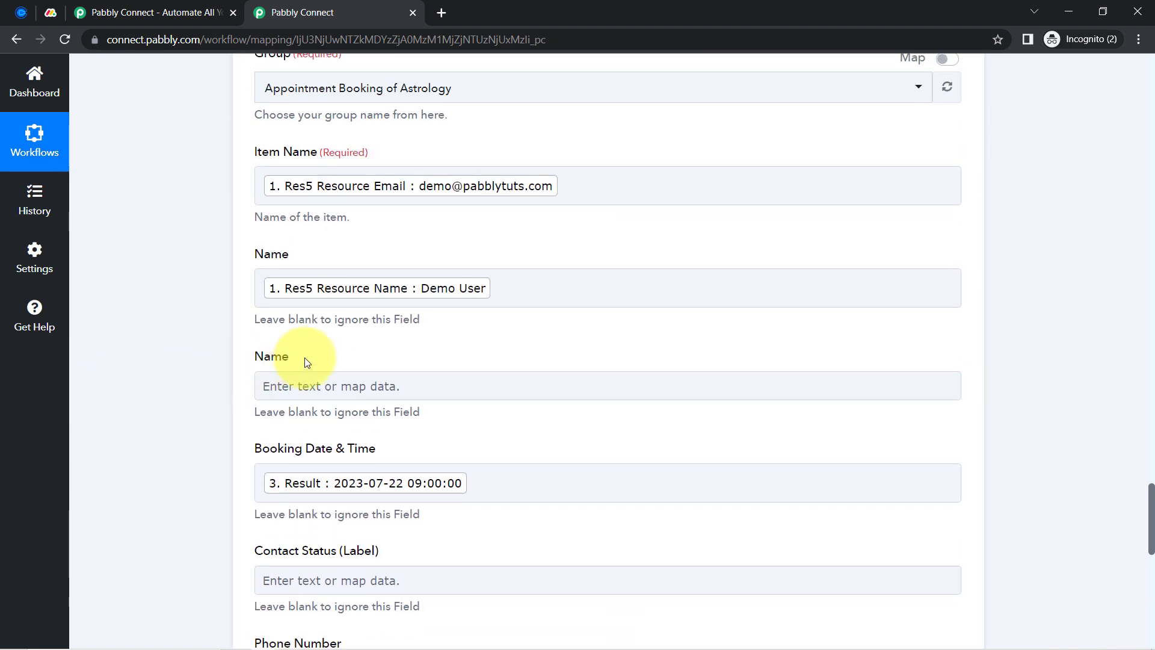
{"action": "left_click", "coordinate": [497, 291]}
{"action": "key", "text": "BackSpace"}
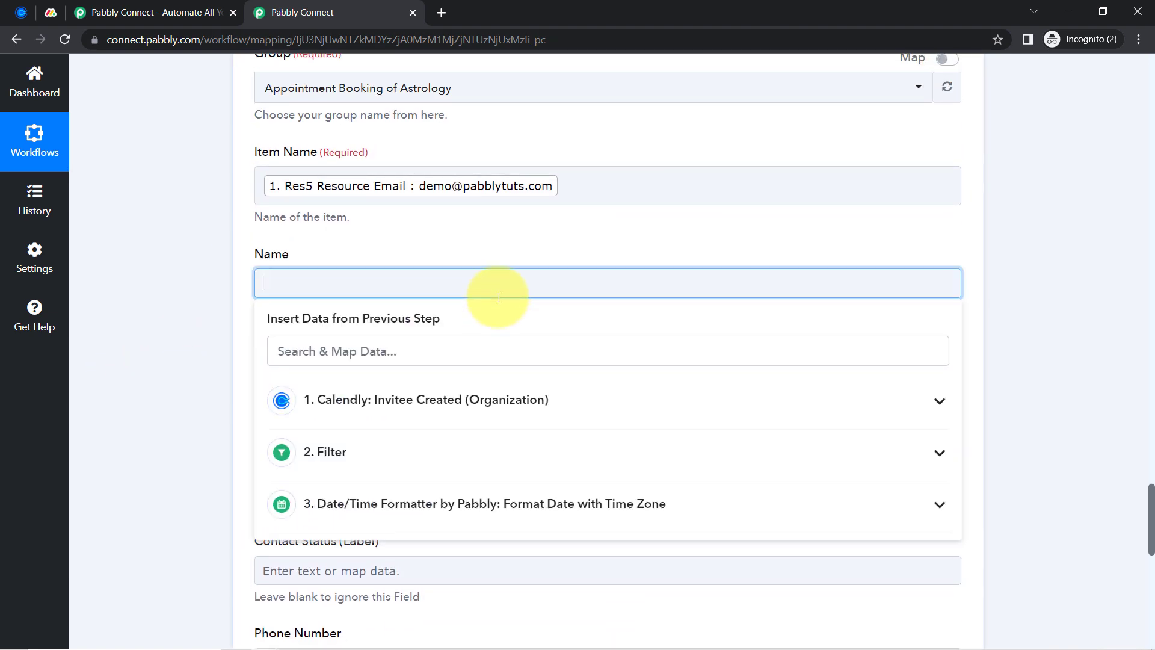
{"action": "left_click", "coordinate": [201, 396]}
Map the invitee's Res5 Resource Name into the second Name field, searching 'demo'
{"action": "left_click", "coordinate": [313, 377]}
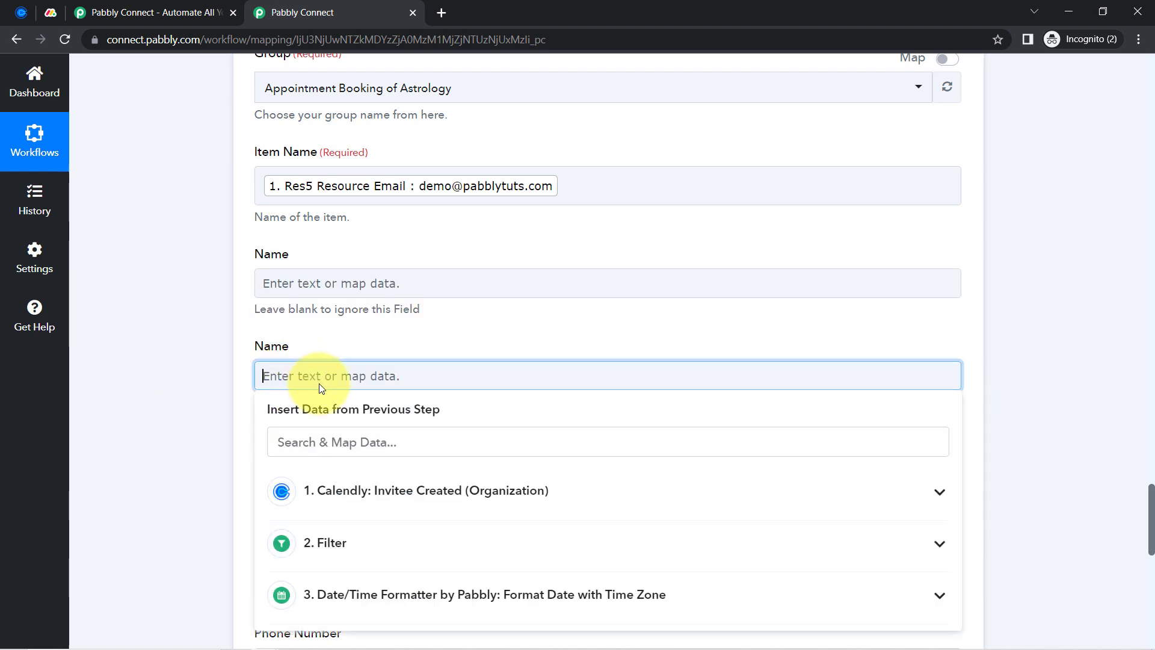
{"action": "scroll", "coordinate": [320, 385], "scroll_direction": "down", "scroll_amount": 1}
{"action": "left_click", "coordinate": [309, 374]}
{"action": "type", "text": "demo"}
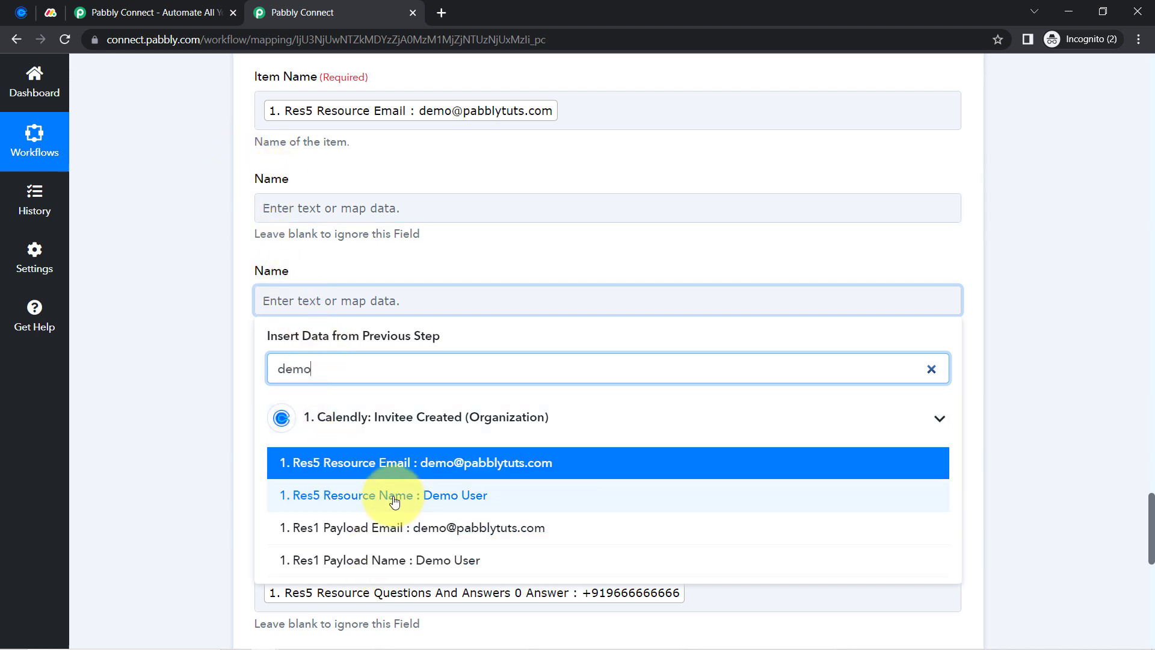
{"action": "left_click", "coordinate": [320, 495]}
{"action": "left_click", "coordinate": [168, 352]}
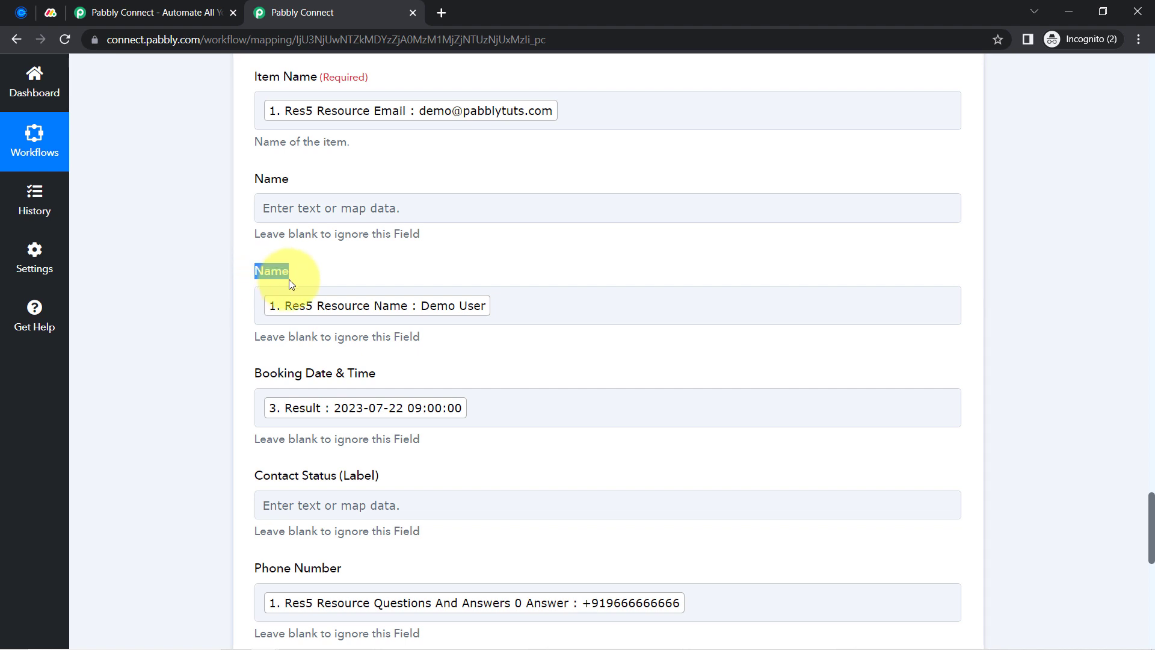
{"action": "left_click", "coordinate": [211, 360]}
Resend the test item to Monday.com and view the board
{"action": "scroll", "coordinate": [215, 413], "scroll_direction": "down", "scroll_amount": 8}
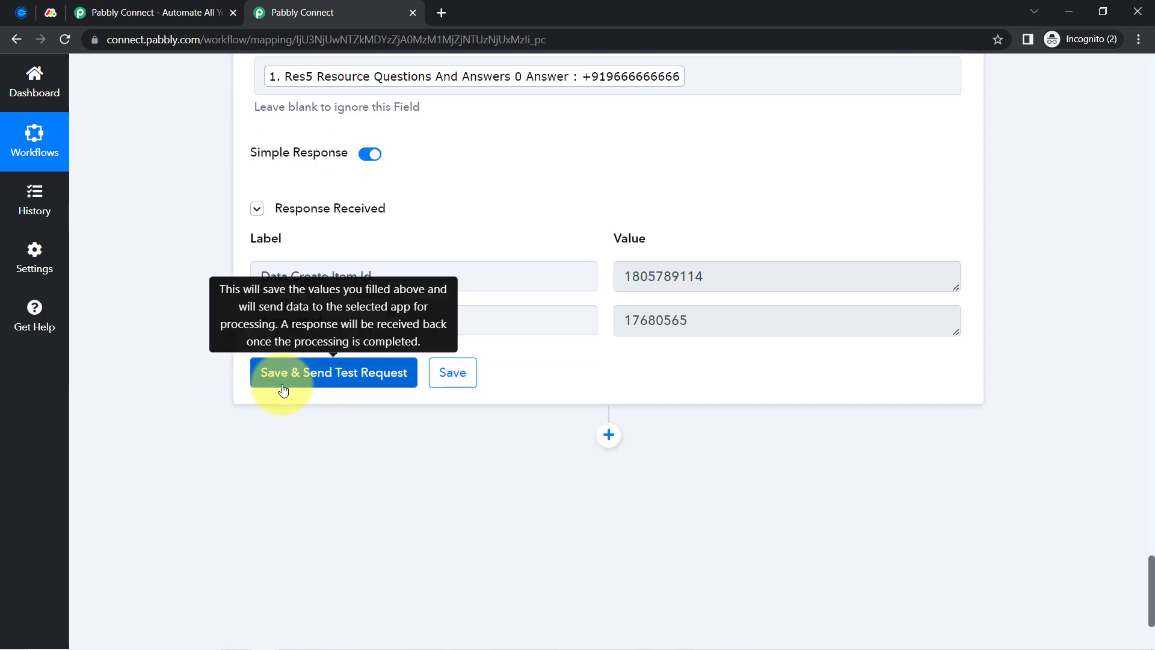
{"action": "left_click", "coordinate": [284, 390]}
{"action": "mouse_move", "coordinate": [33, 7]}
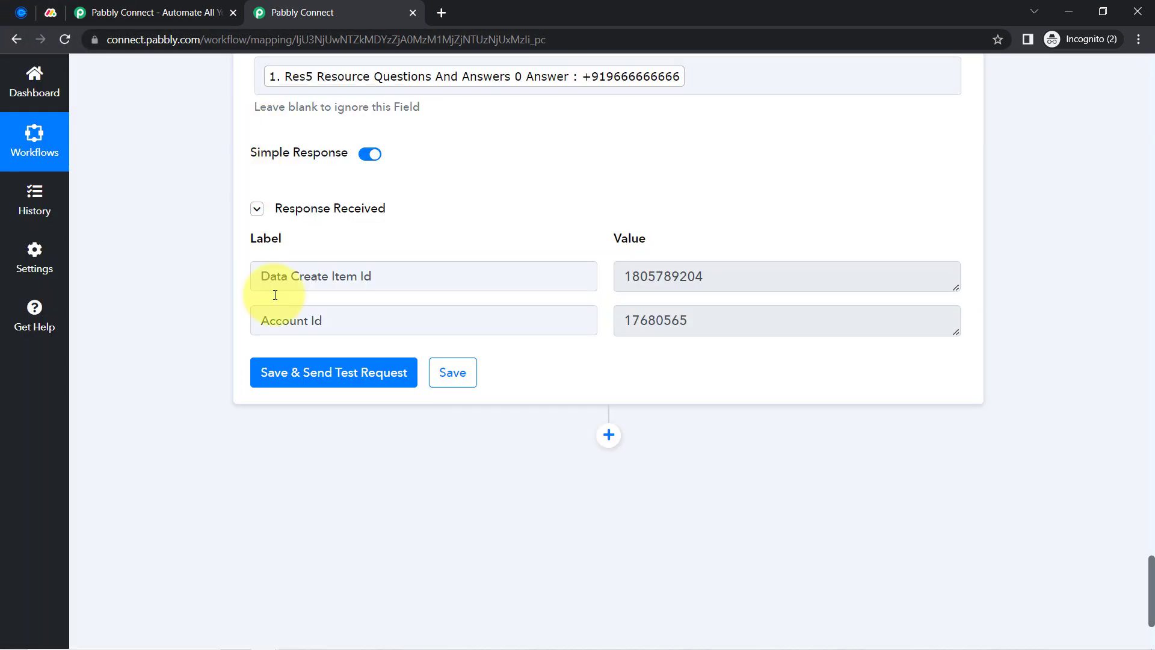
{"action": "left_click", "coordinate": [59, 20]}
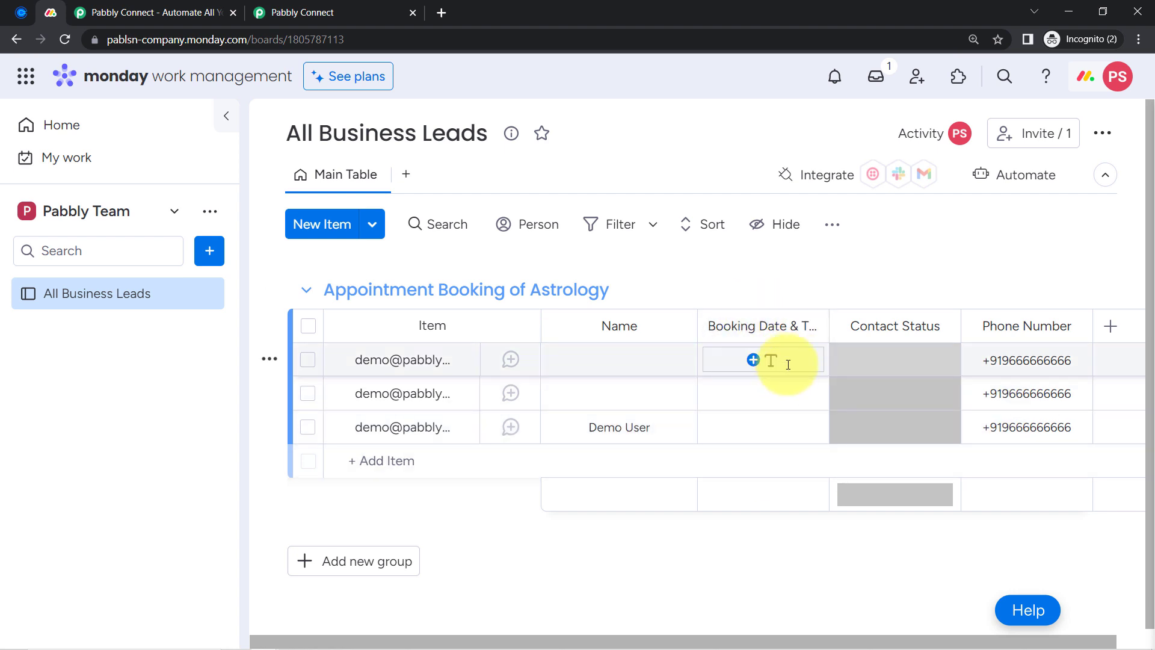
Delete the Booking Date & Time column from the Monday.com board, then return to Pabbly Connect
{"action": "left_click", "coordinate": [810, 326]}
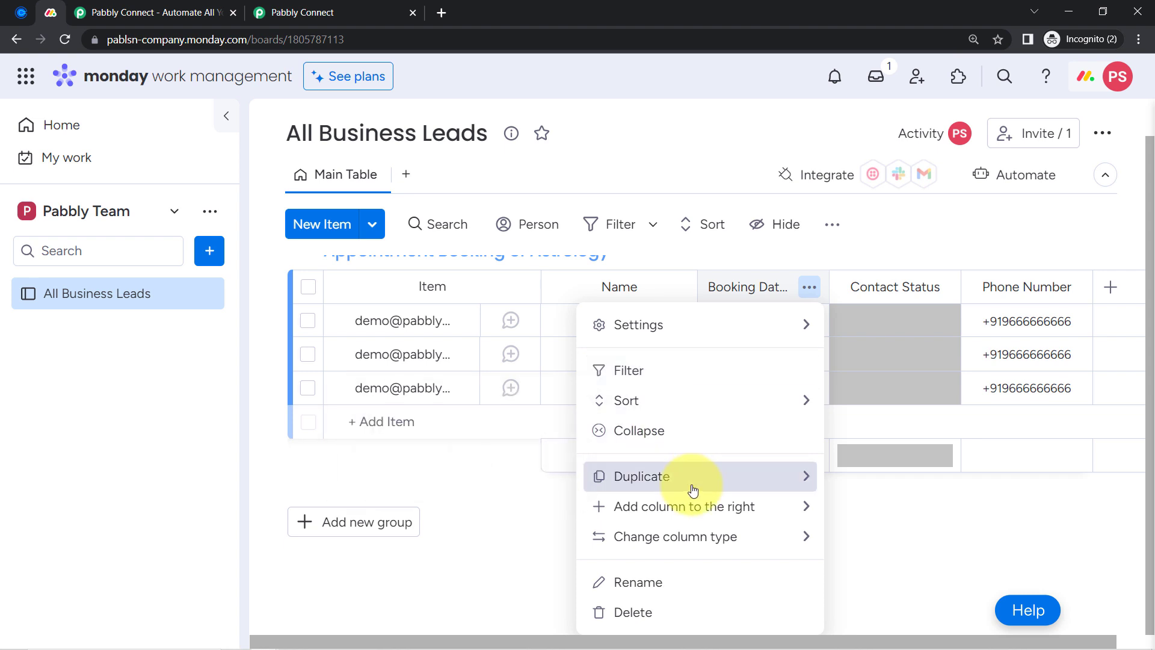
{"action": "left_click", "coordinate": [633, 612]}
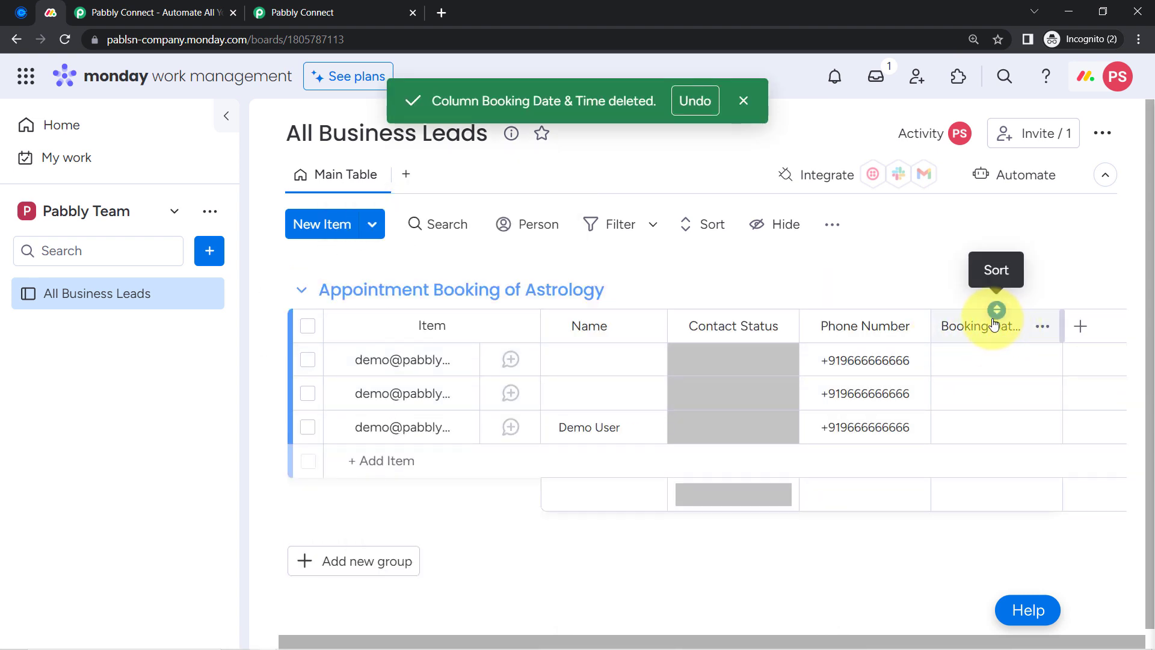
{"action": "left_click", "coordinate": [301, 12]}
{"action": "left_click", "coordinate": [171, 283]}
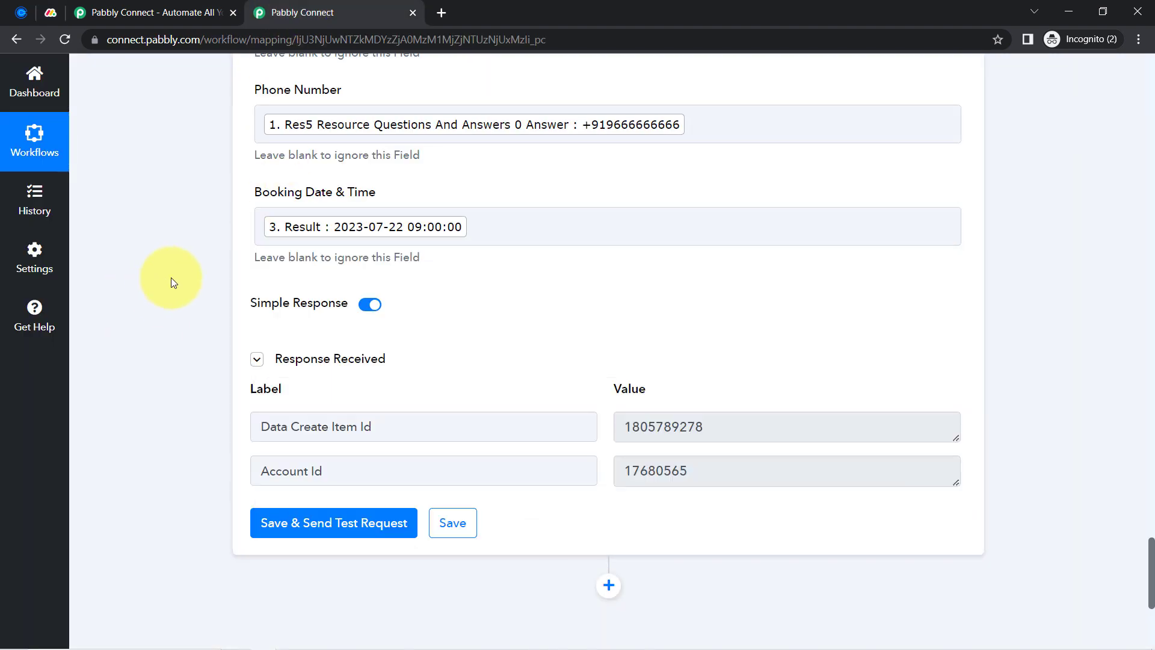
Save the Monday.com step, send a fresh test item, and view the board
{"action": "scroll", "coordinate": [800, 265], "scroll_direction": "up", "scroll_amount": 12}
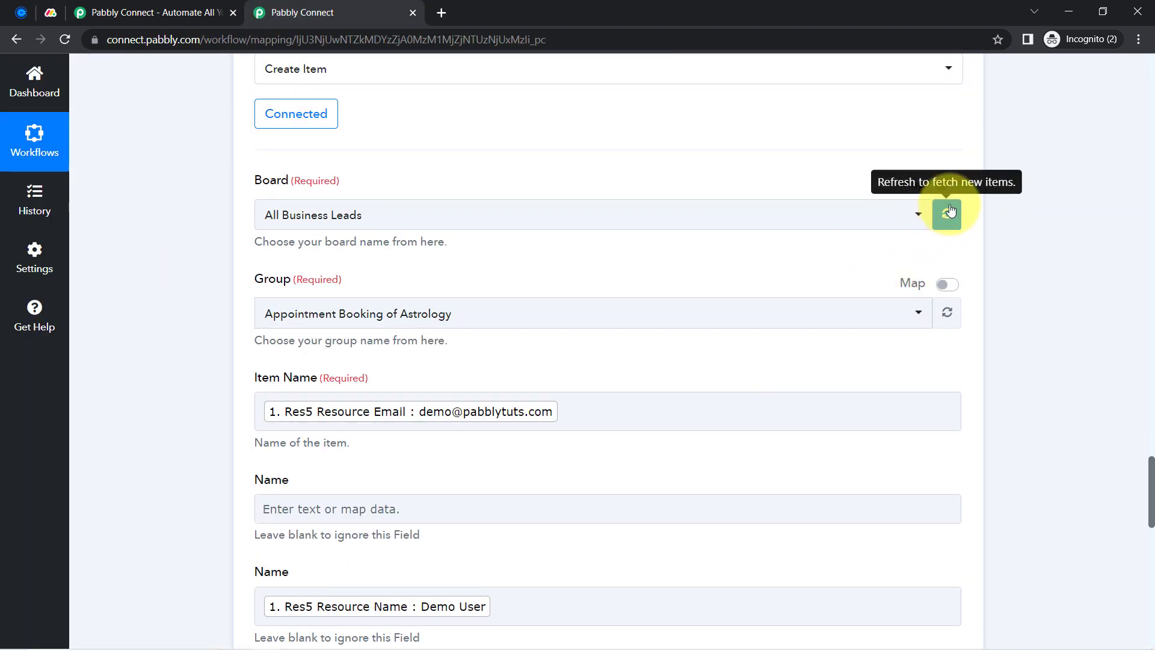
{"action": "scroll", "coordinate": [392, 413], "scroll_direction": "down", "scroll_amount": 8}
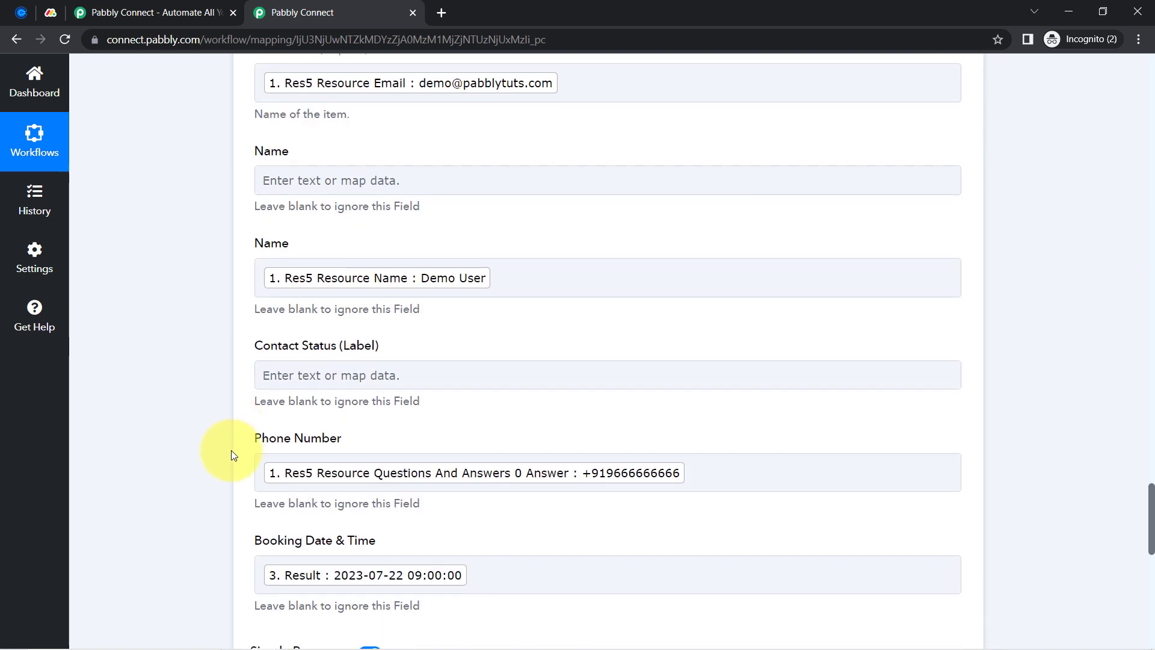
{"action": "scroll", "coordinate": [245, 400], "scroll_direction": "down", "scroll_amount": 5}
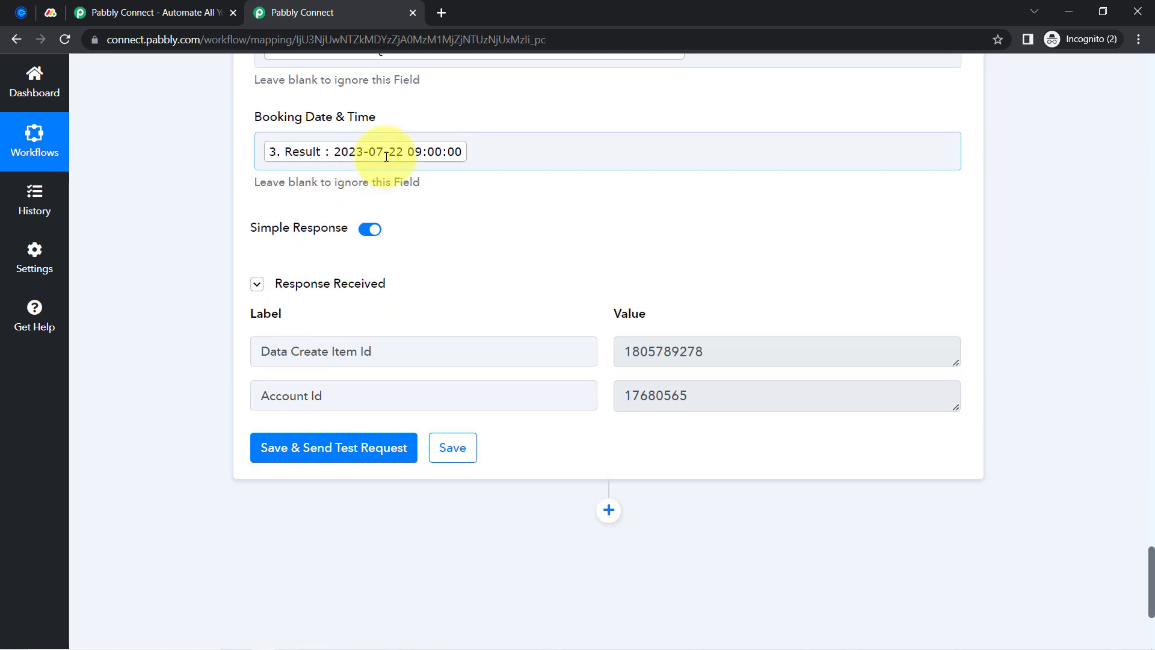
{"action": "left_click", "coordinate": [297, 443]}
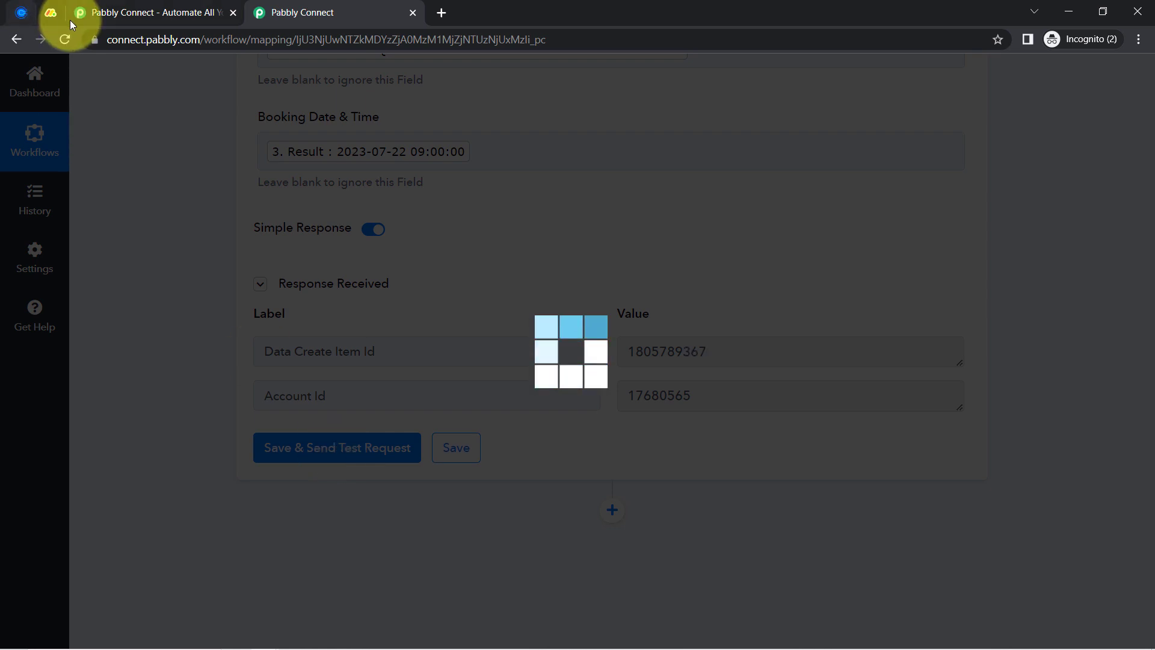
{"action": "left_click", "coordinate": [50, 13]}
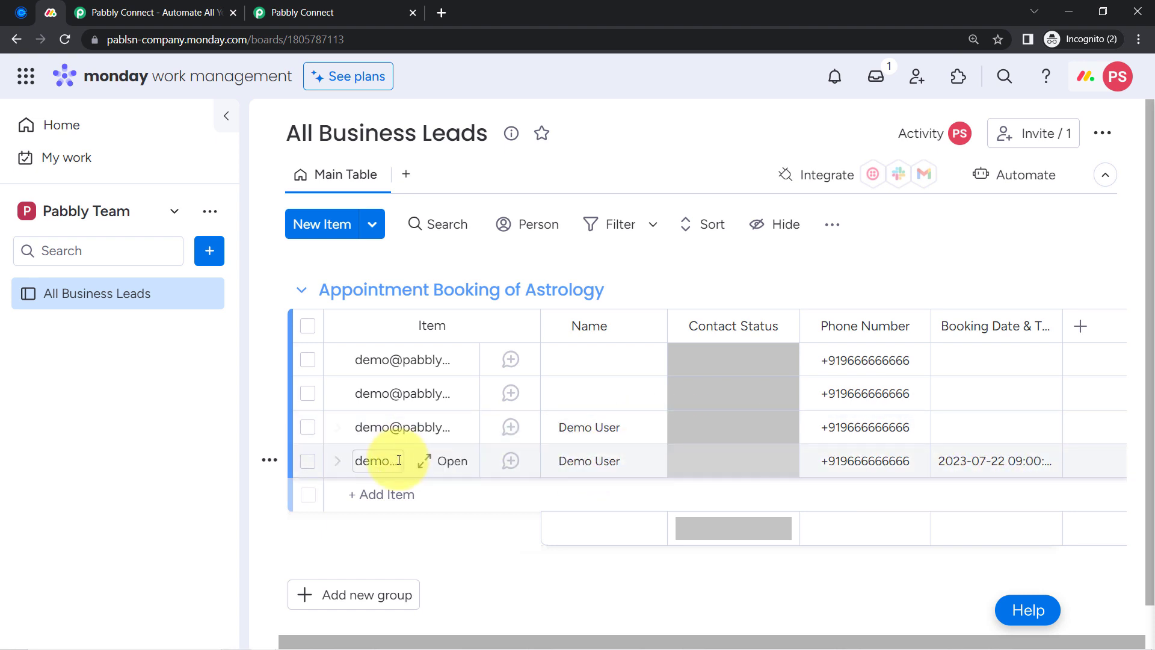
Delete the three older test items from the board, keeping only the 2023-07-22 row
{"action": "left_click", "coordinate": [308, 427]}
{"action": "right_click", "coordinate": [306, 426]}
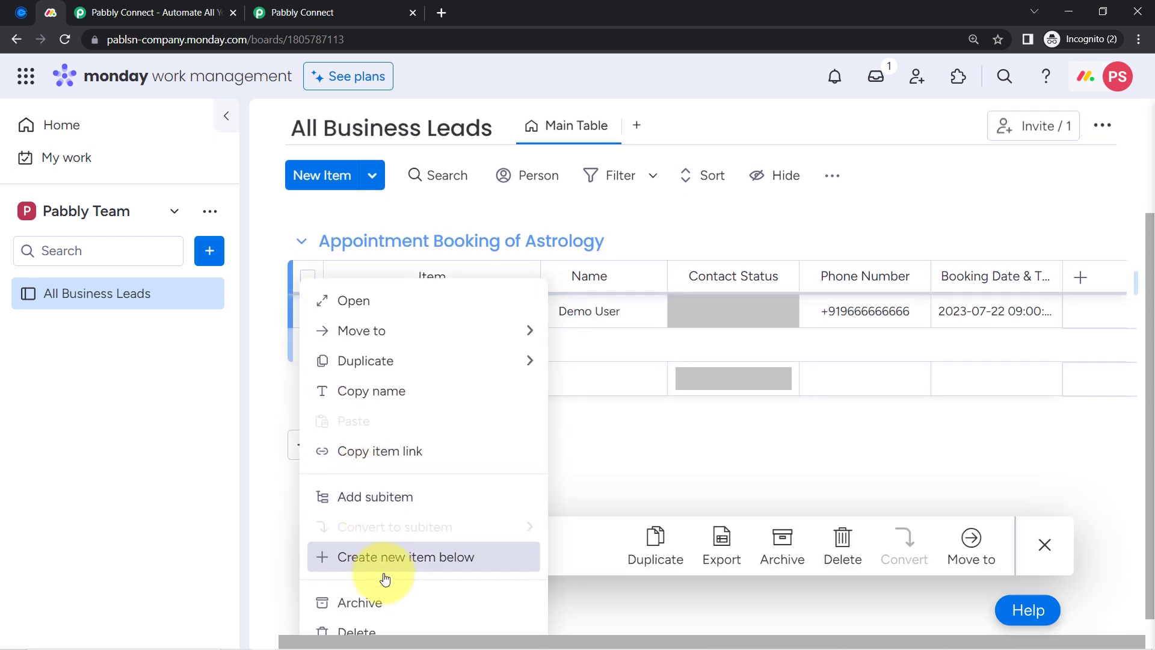
{"action": "left_click", "coordinate": [365, 609]}
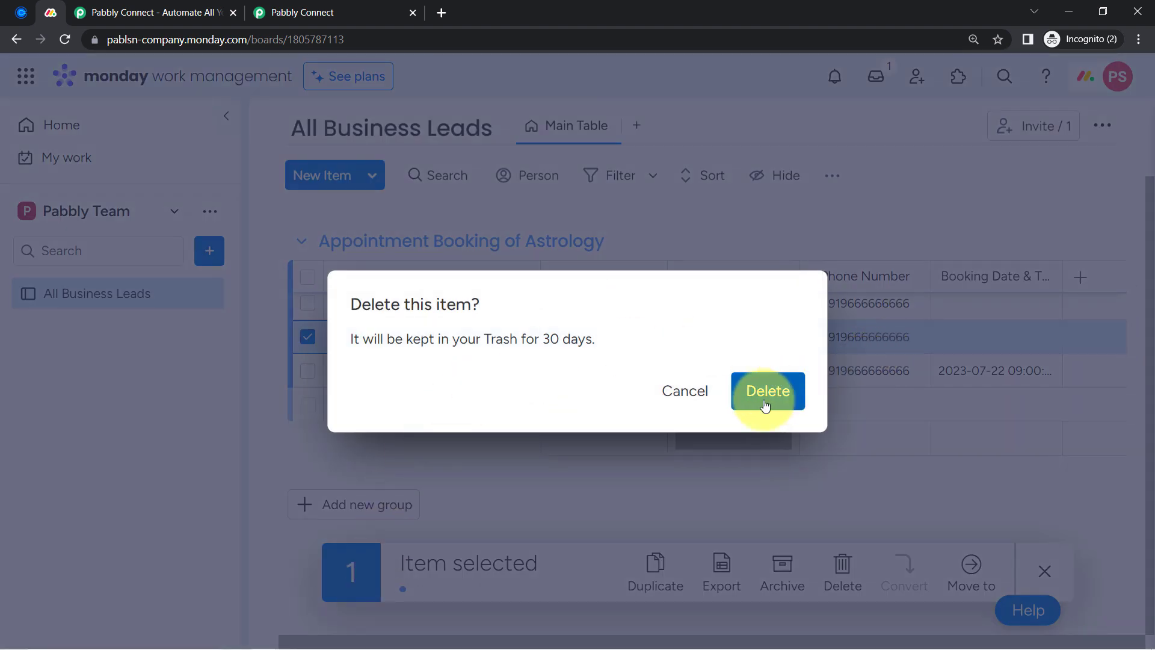
{"action": "left_click", "coordinate": [766, 406]}
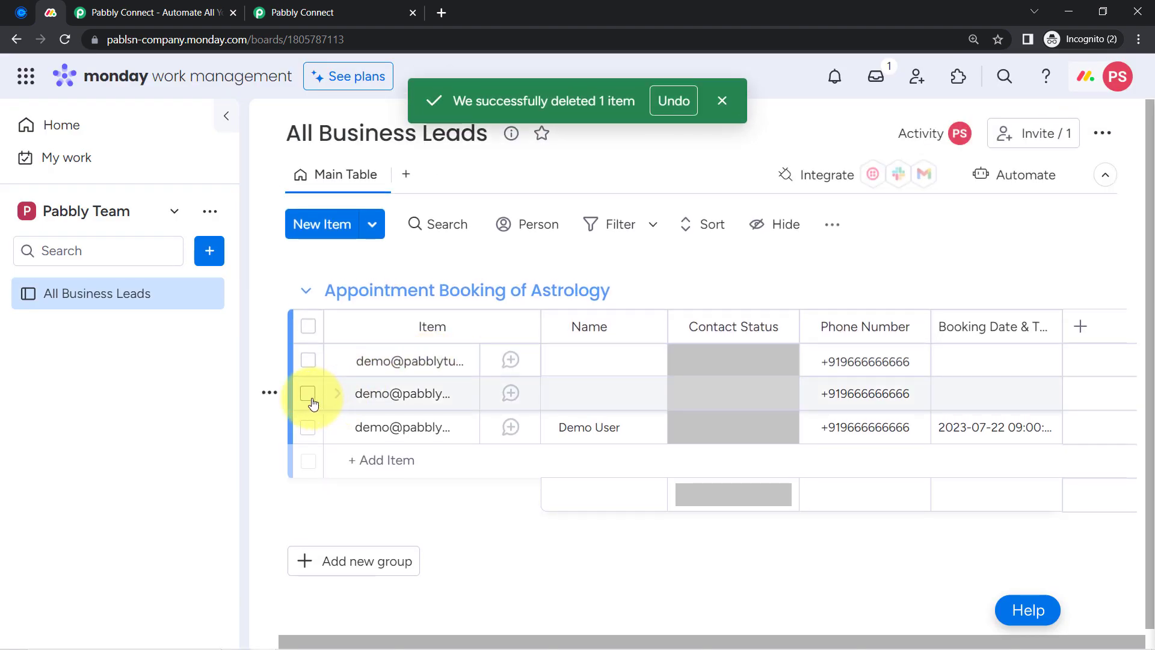
{"action": "left_click", "coordinate": [308, 393]}
{"action": "right_click", "coordinate": [310, 402]}
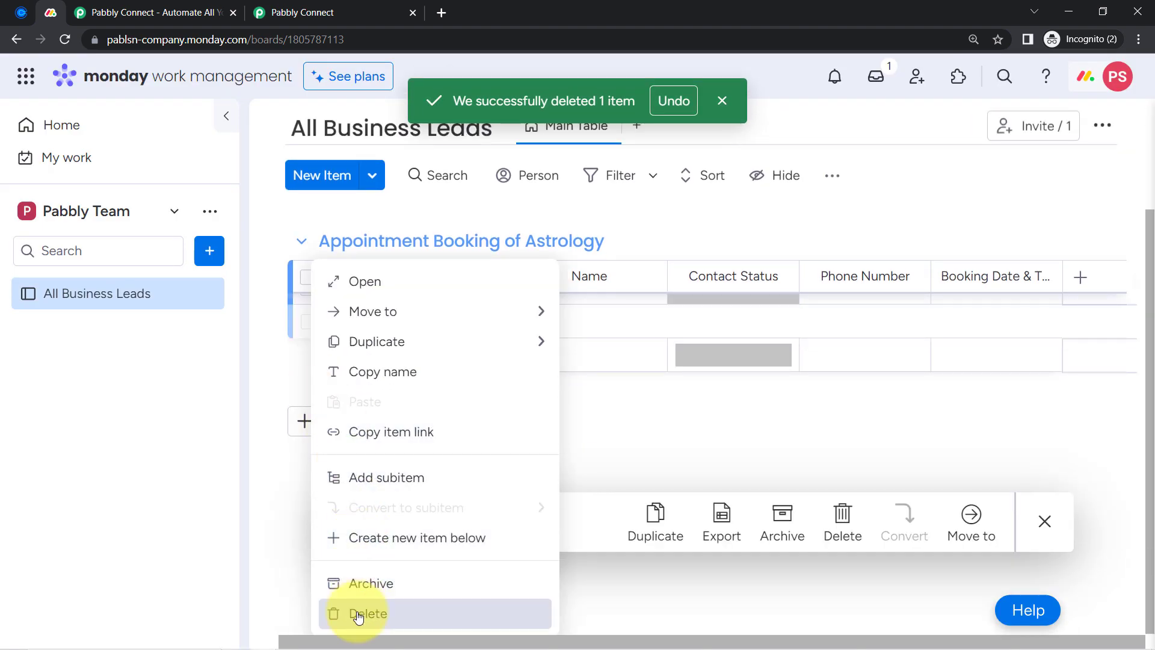
{"action": "left_click", "coordinate": [359, 615]}
{"action": "left_click", "coordinate": [763, 392]}
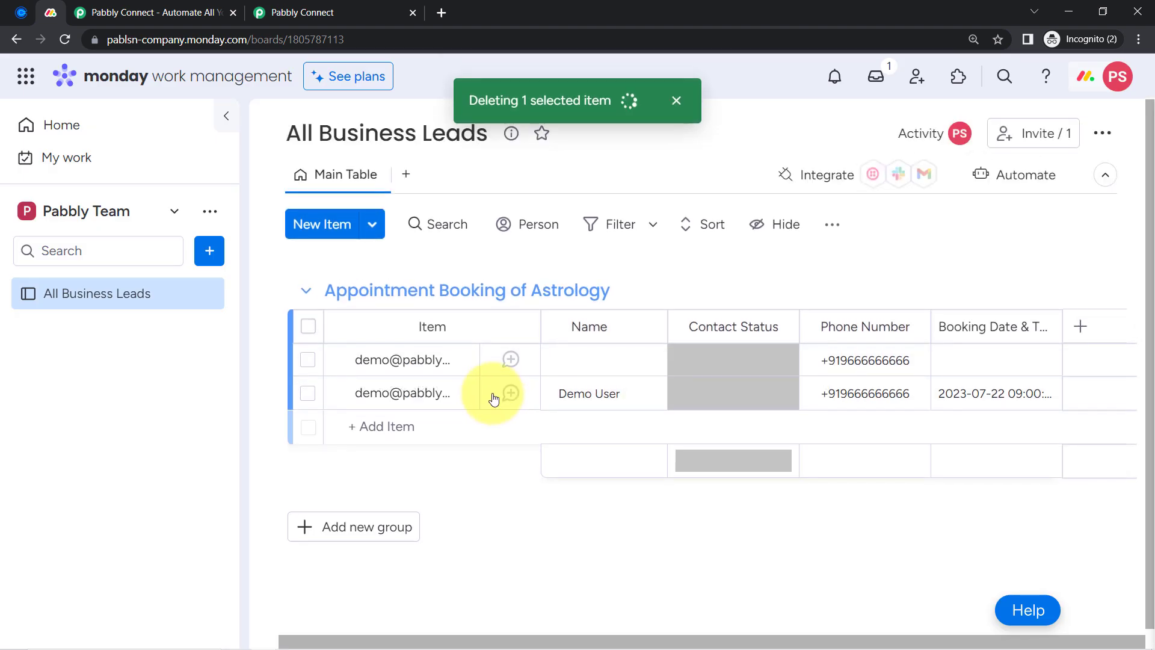
{"action": "left_click", "coordinate": [307, 360]}
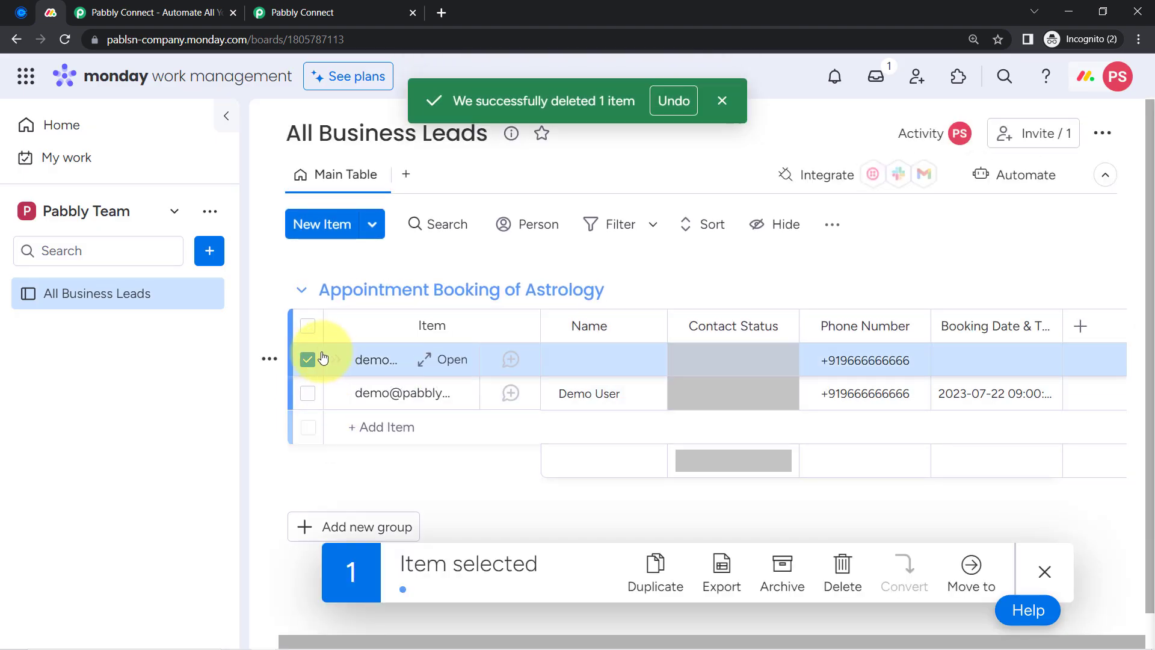
{"action": "right_click", "coordinate": [312, 359]}
{"action": "scroll", "coordinate": [354, 481], "scroll_direction": "down", "scroll_amount": 1}
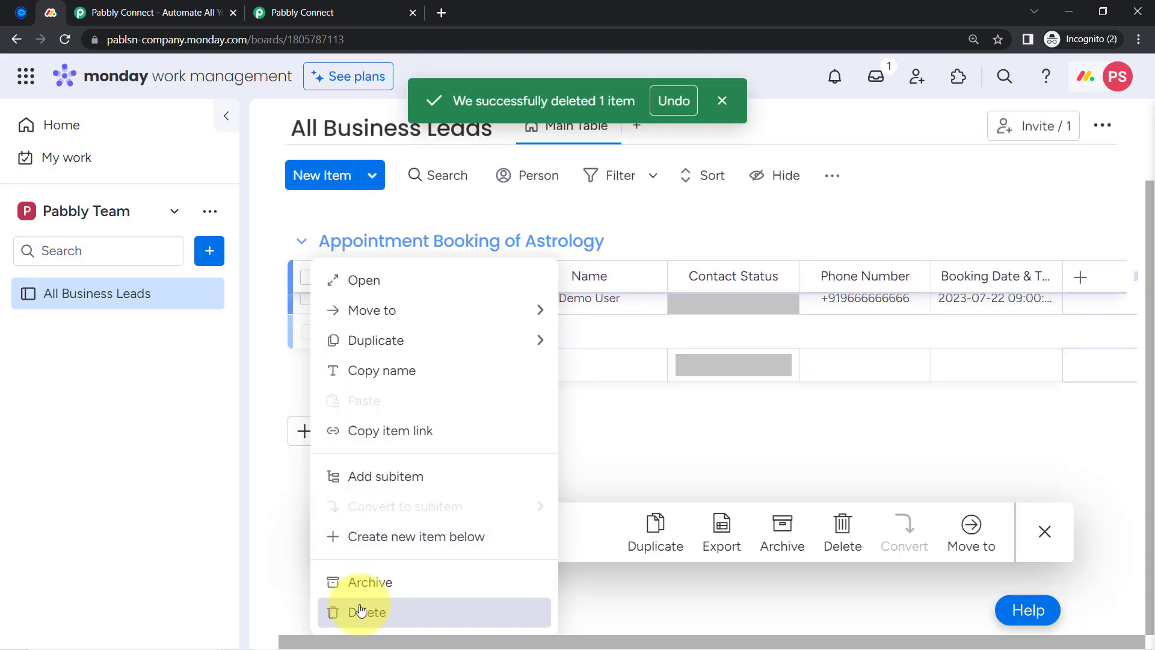
{"action": "left_click", "coordinate": [355, 611]}
{"action": "left_click", "coordinate": [769, 390]}
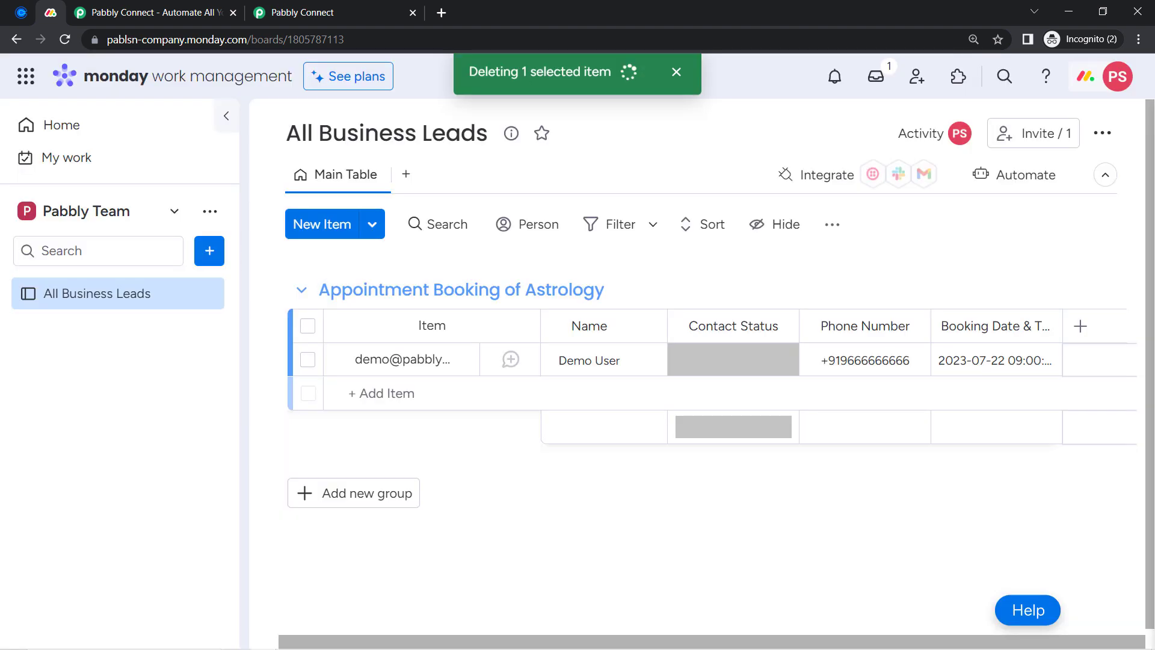
Collapse the board's side navigation and return to the Pabbly Connect workflow
{"action": "left_click", "coordinate": [18, 14]}
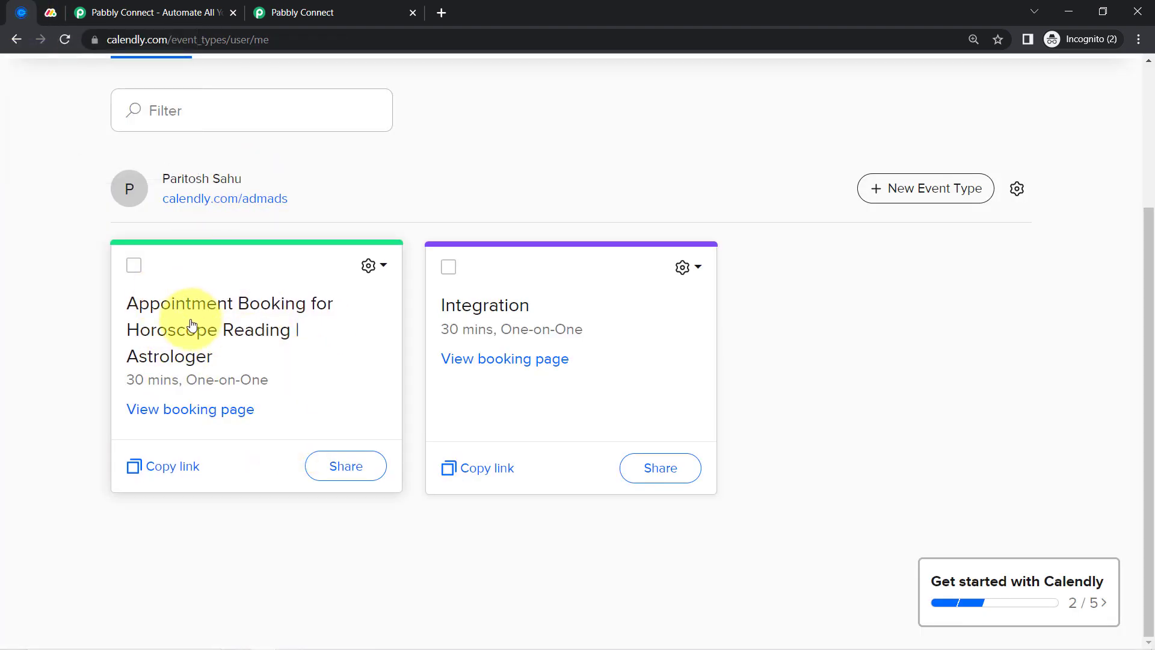
{"action": "left_click", "coordinate": [51, 14]}
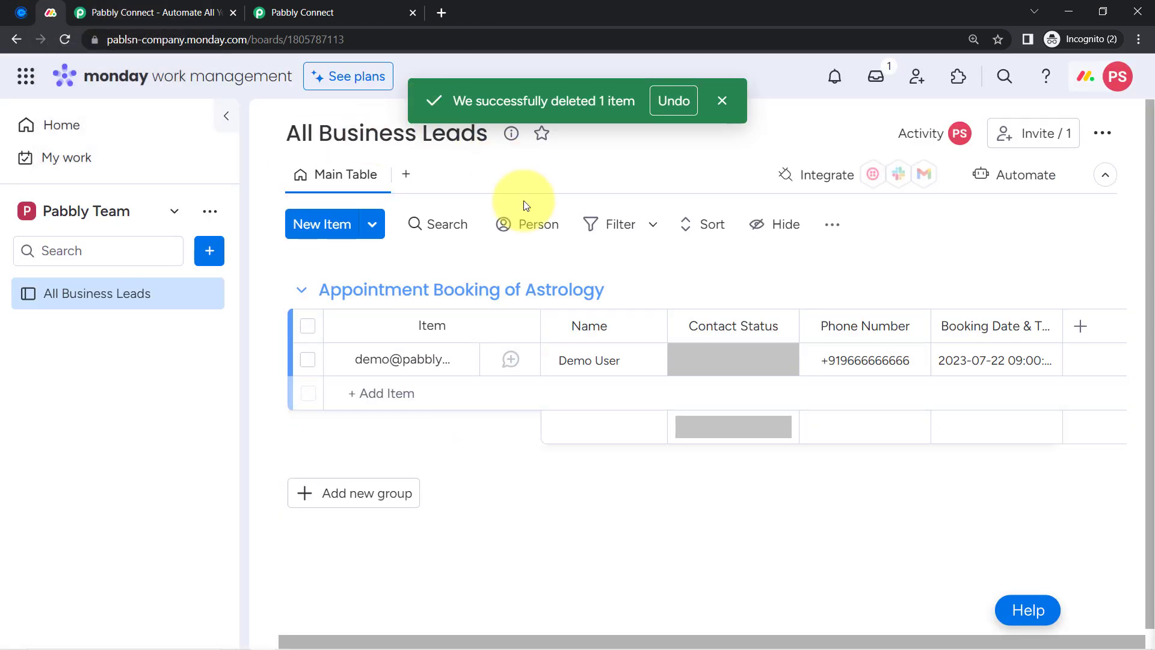
{"action": "left_click", "coordinate": [226, 118]}
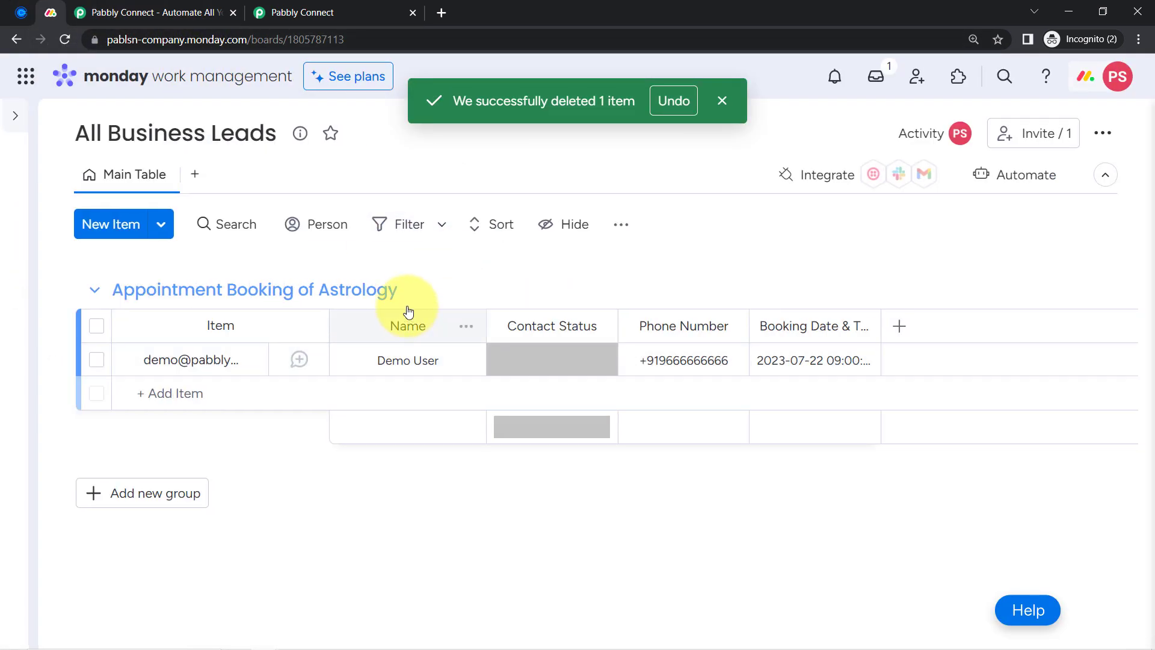
{"action": "left_click", "coordinate": [246, 135]}
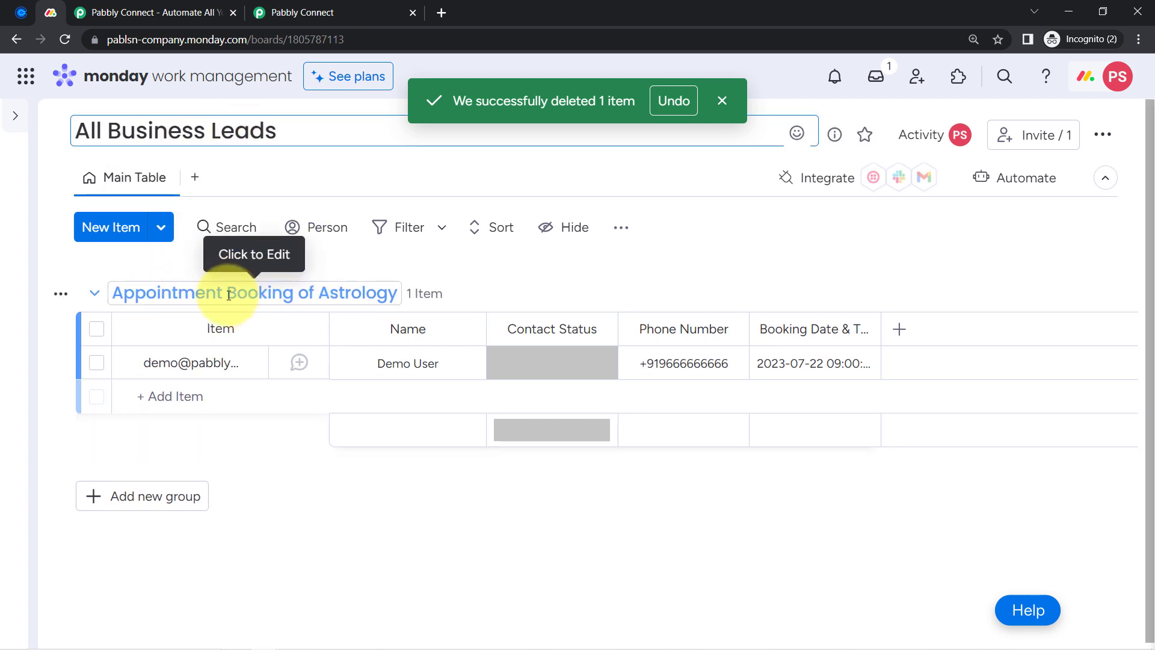
{"action": "left_click", "coordinate": [378, 17]}
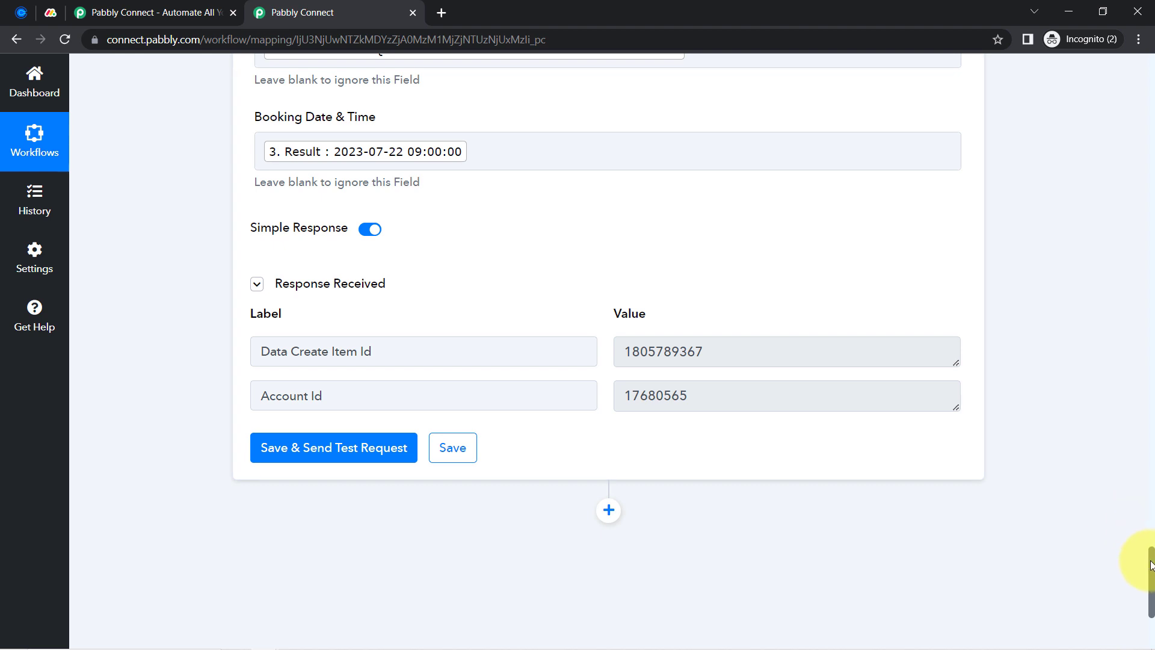
Collapse the Calendly trigger, Filter by Pabbly, and Monday.com step cards
{"action": "left_click_drag", "start_coordinate": [1151, 565], "coordinate": [1151, 5]}
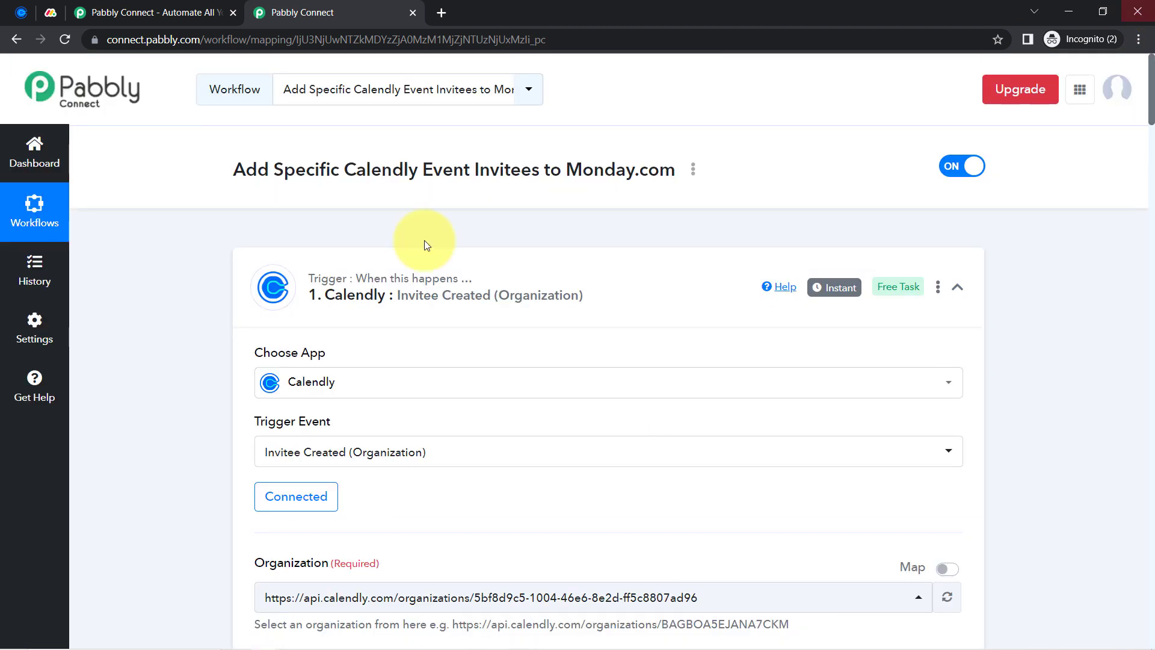
{"action": "left_click", "coordinate": [304, 310]}
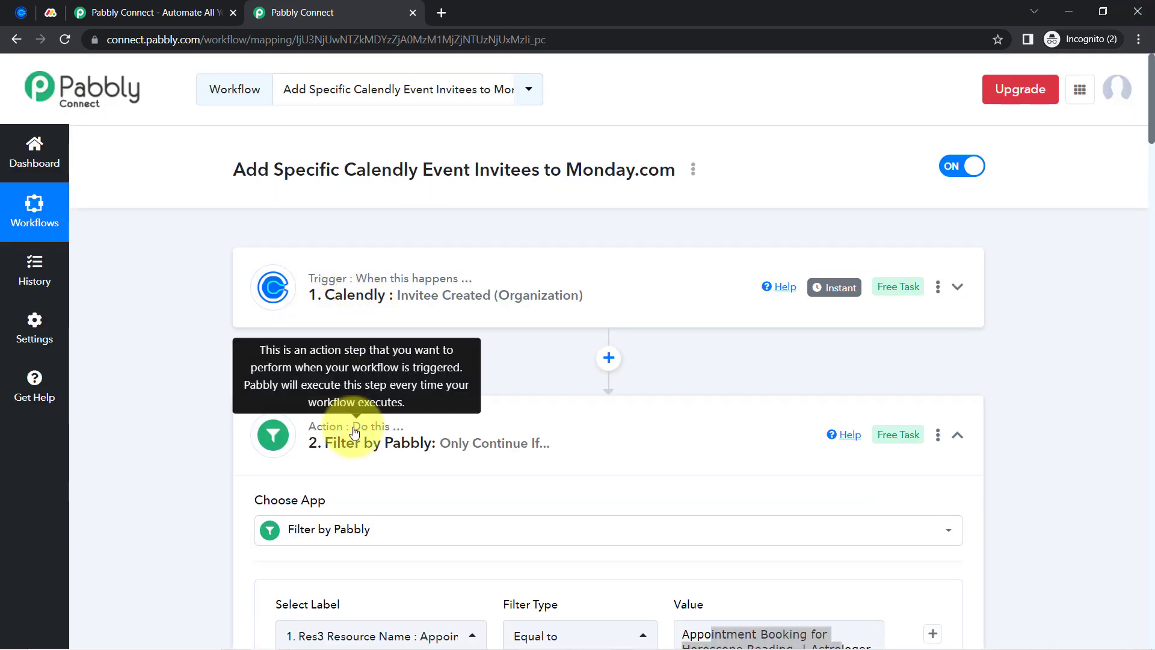
{"action": "left_click", "coordinate": [354, 432]}
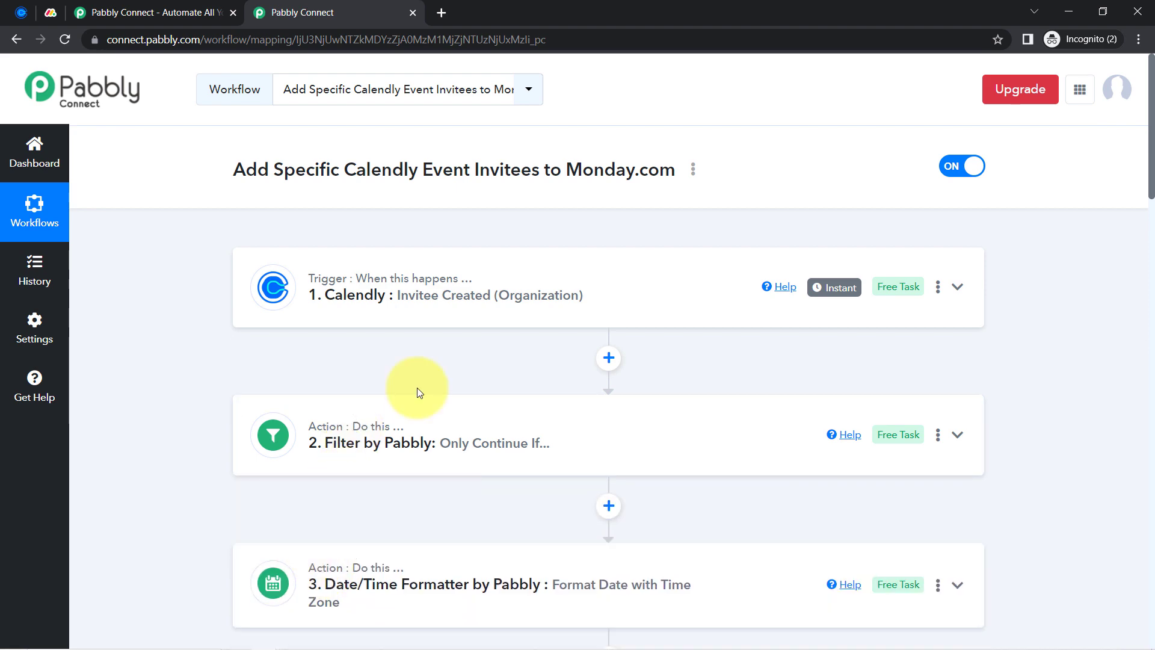
{"action": "scroll", "coordinate": [419, 392], "scroll_direction": "down", "scroll_amount": 3}
{"action": "left_click", "coordinate": [374, 490]}
{"action": "scroll", "coordinate": [399, 459], "scroll_direction": "down", "scroll_amount": 4}
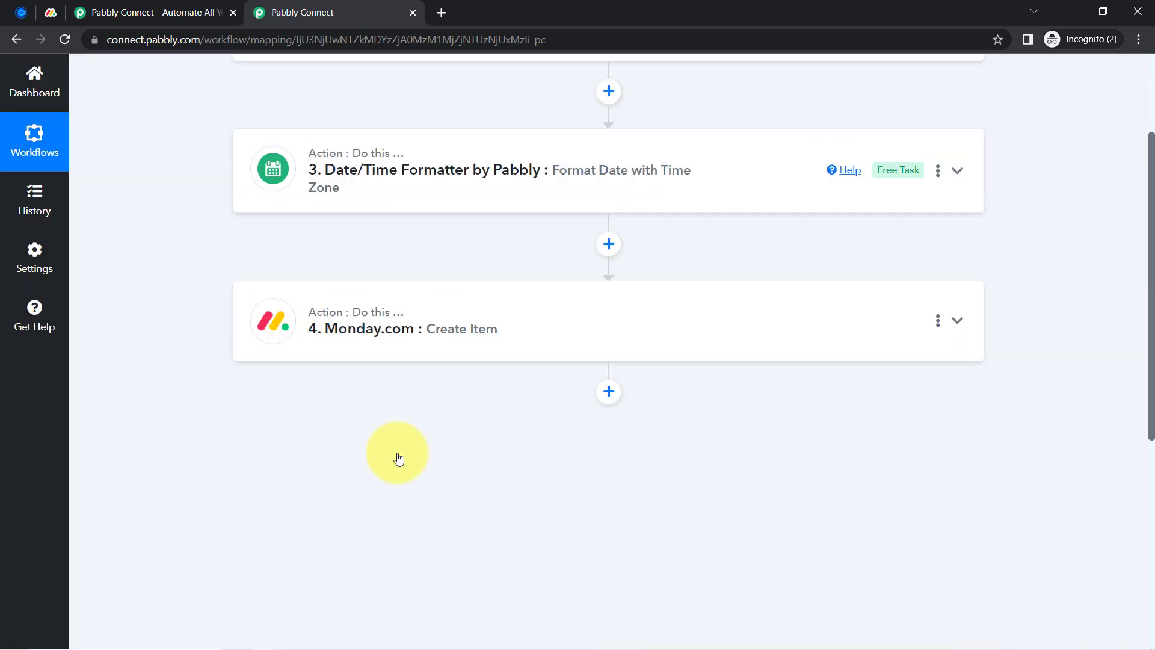
{"action": "scroll", "coordinate": [399, 459], "scroll_direction": "up", "scroll_amount": 7}
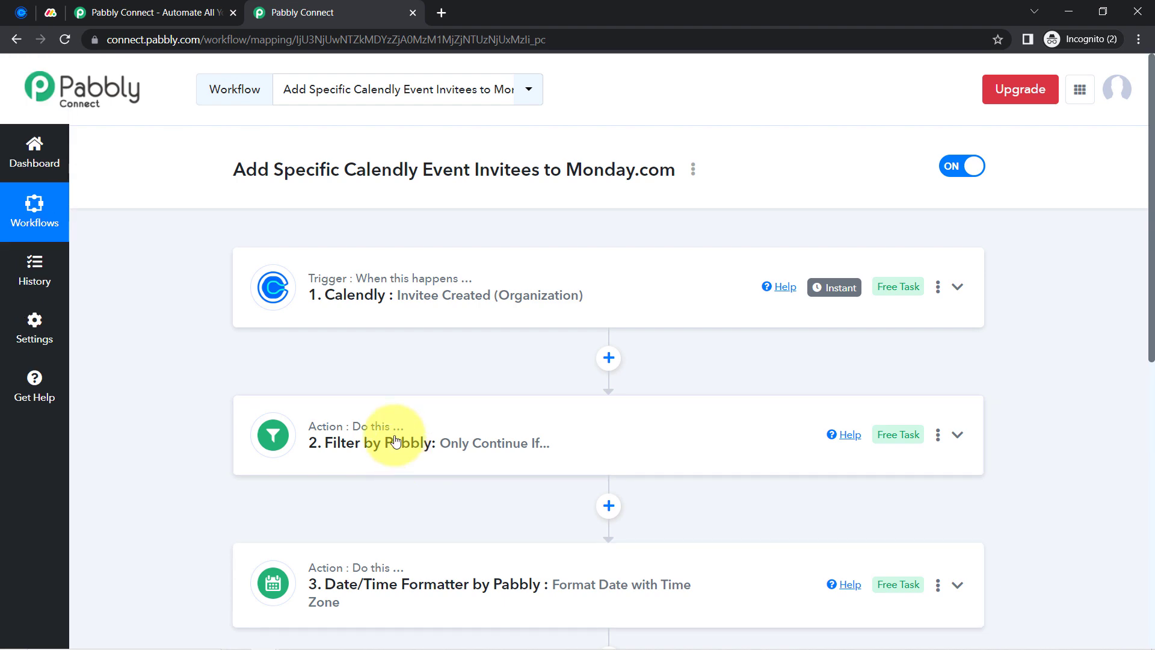
{"action": "scroll", "coordinate": [487, 448], "scroll_direction": "down", "scroll_amount": 4}
{"action": "scroll", "coordinate": [483, 454], "scroll_direction": "up", "scroll_amount": 2}
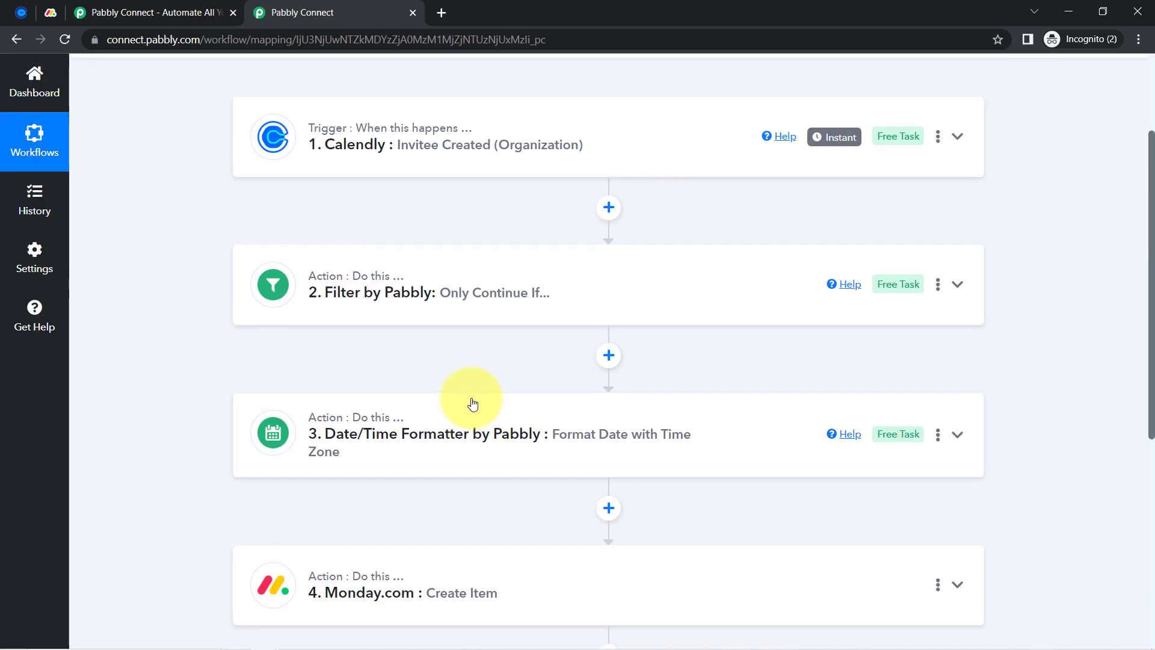
{"action": "scroll", "coordinate": [528, 208], "scroll_direction": "up", "scroll_amount": 2}
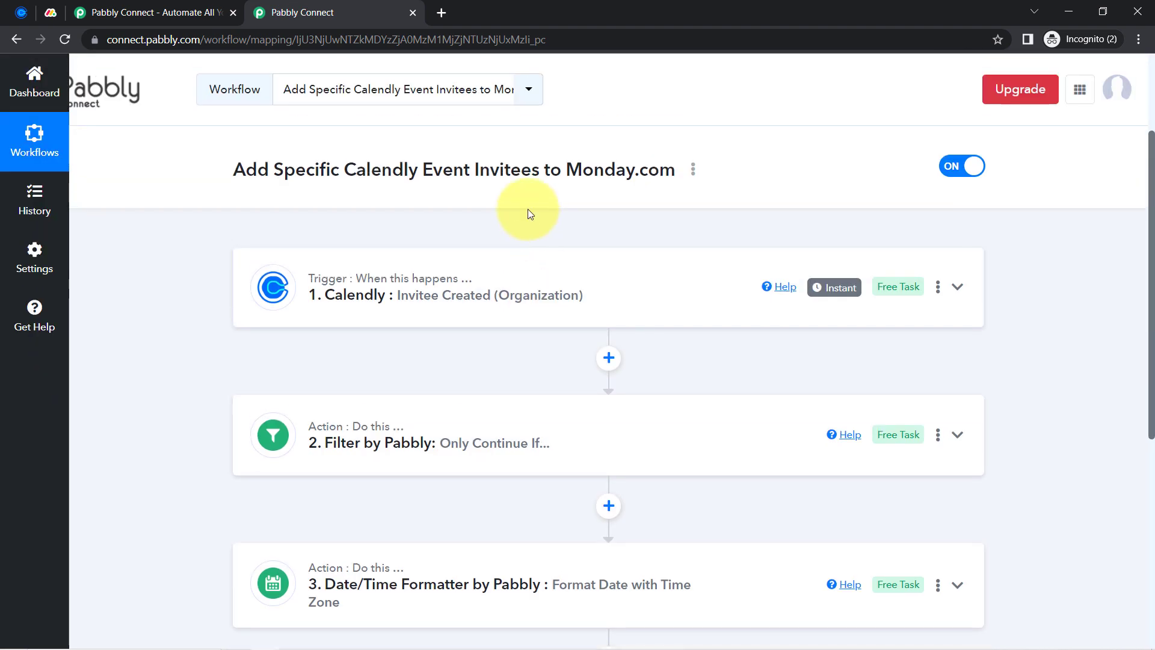
Copy the workflow's share link and close the Share Workflow dialog
{"action": "left_click", "coordinate": [693, 169]}
{"action": "left_click", "coordinate": [617, 248]}
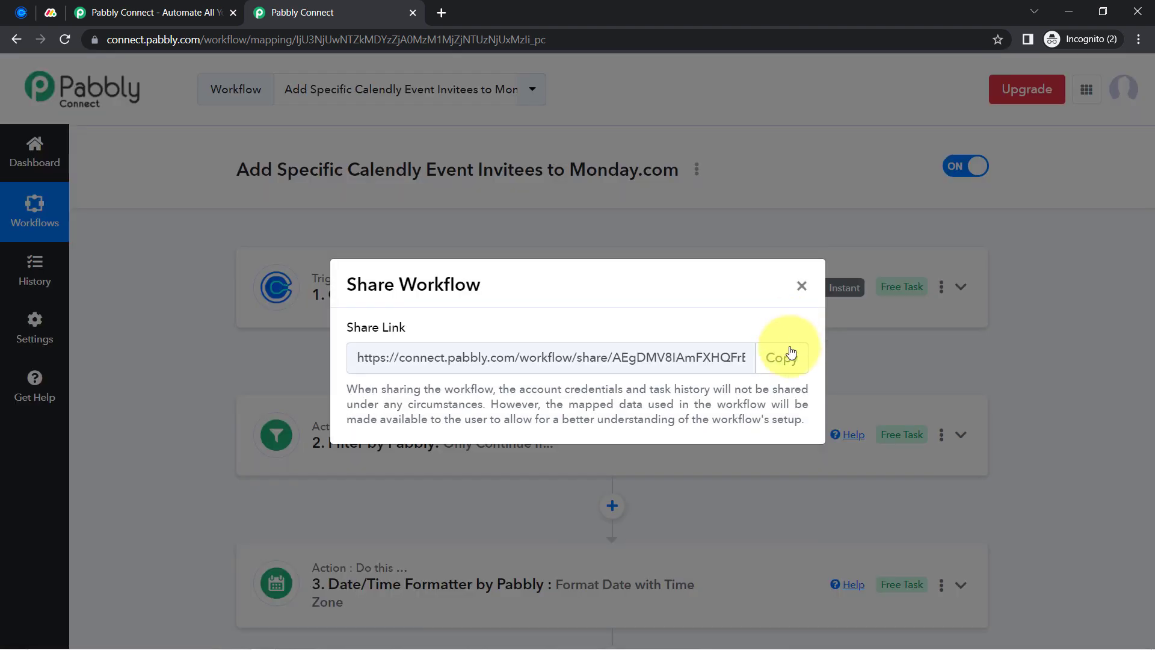
{"action": "left_click", "coordinate": [788, 347]}
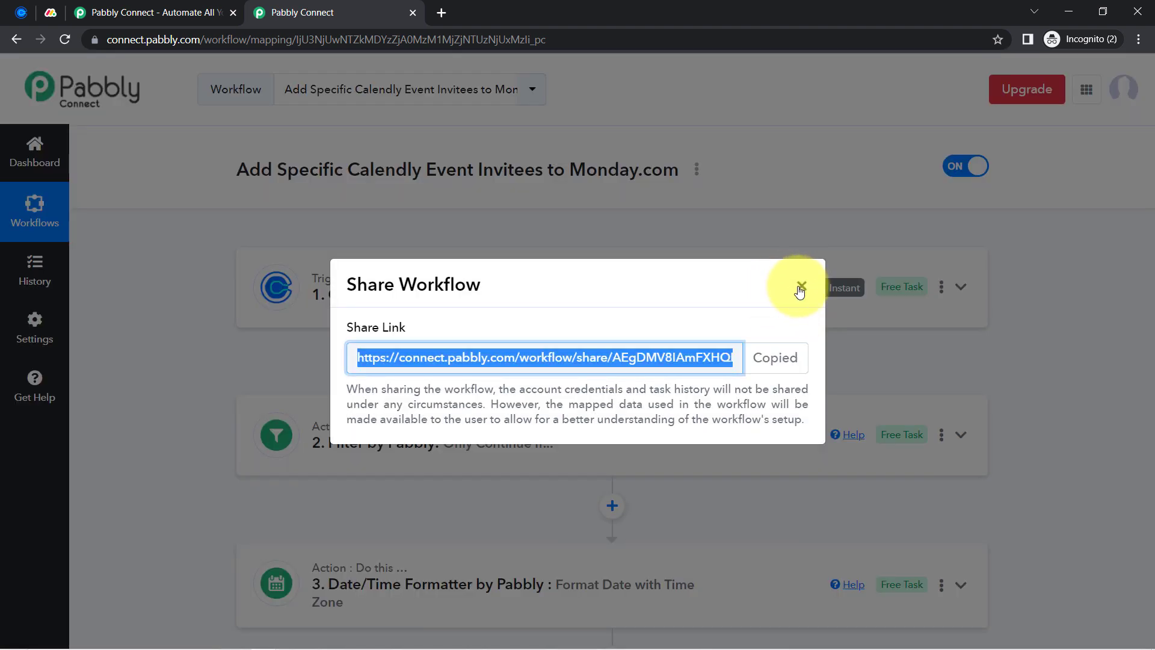
{"action": "left_click", "coordinate": [802, 285]}
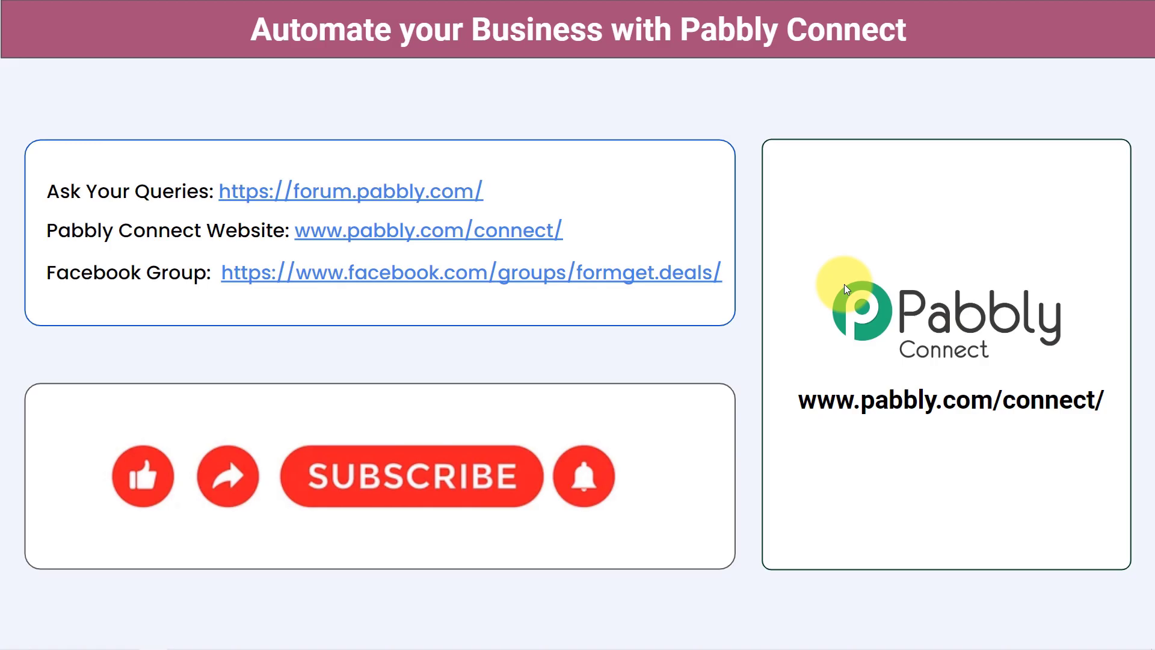